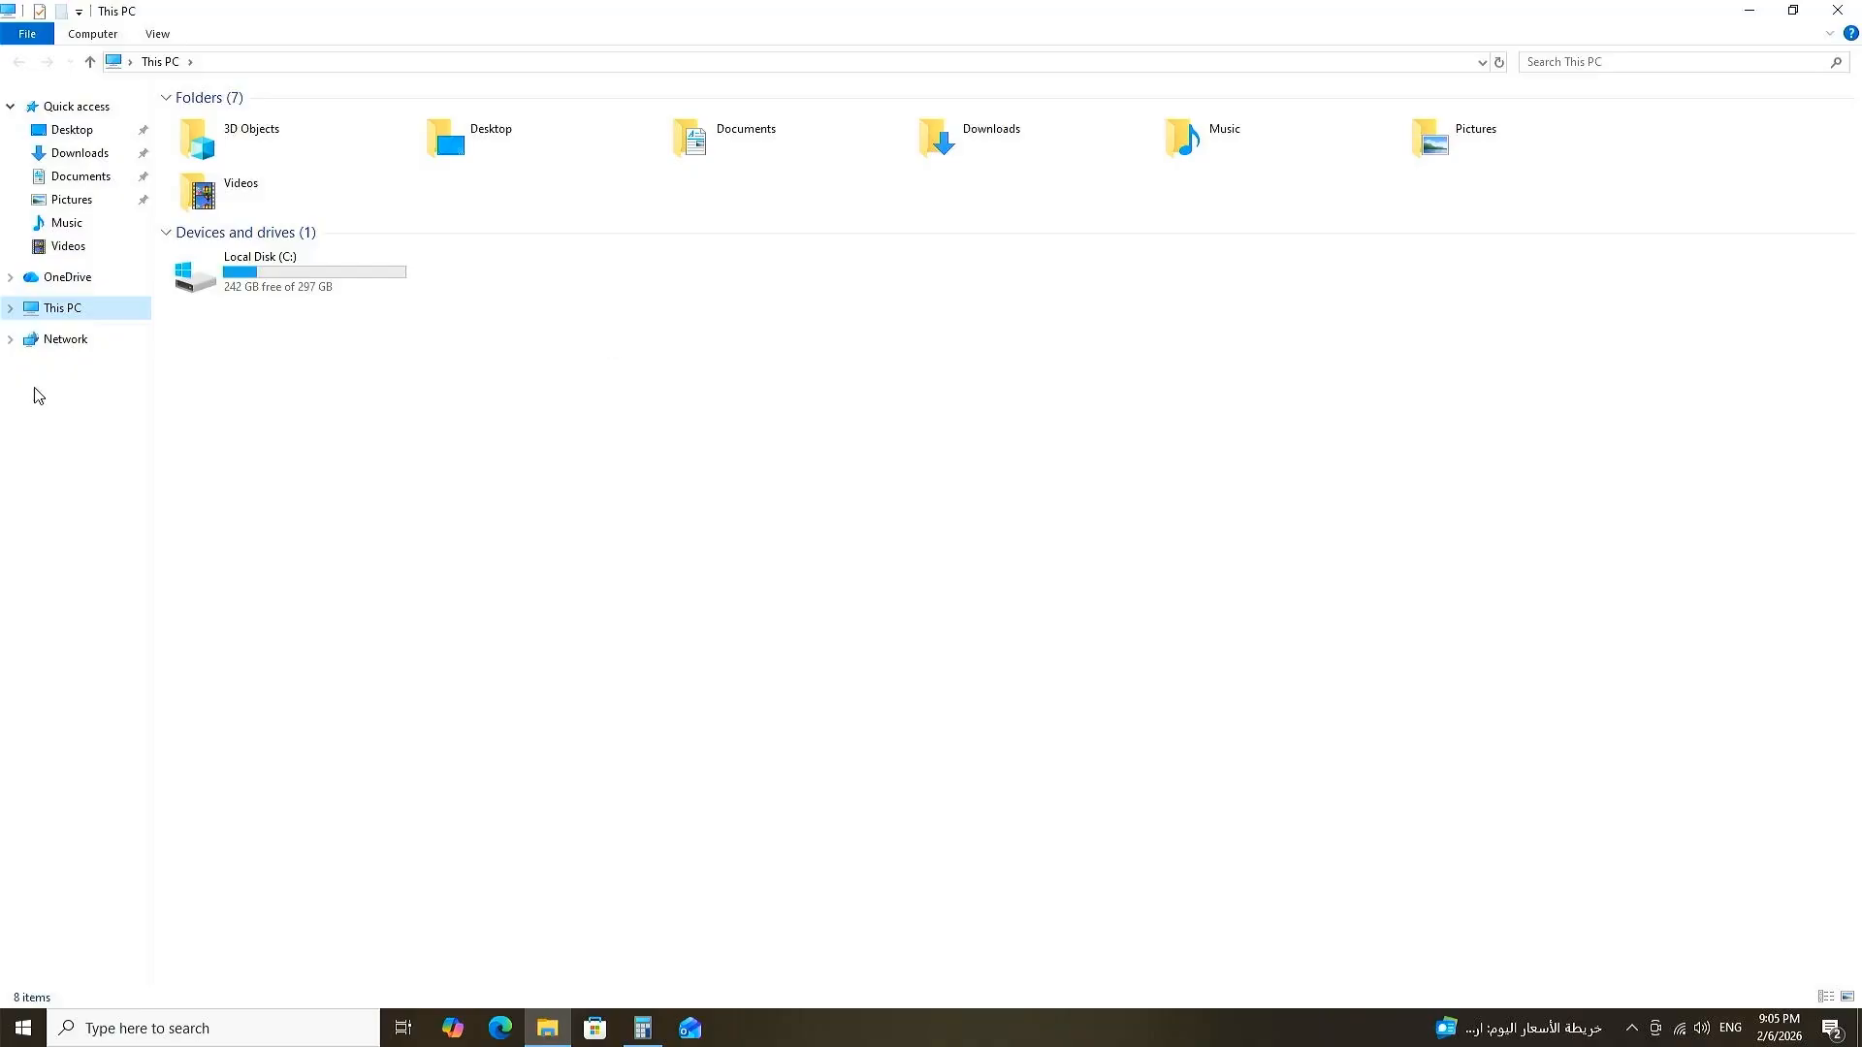
Step: Open Disk Management under Storage in this PC's Computer Management and start shrinking the C: volume
{"action": "right_click", "coordinate": [83, 313]}
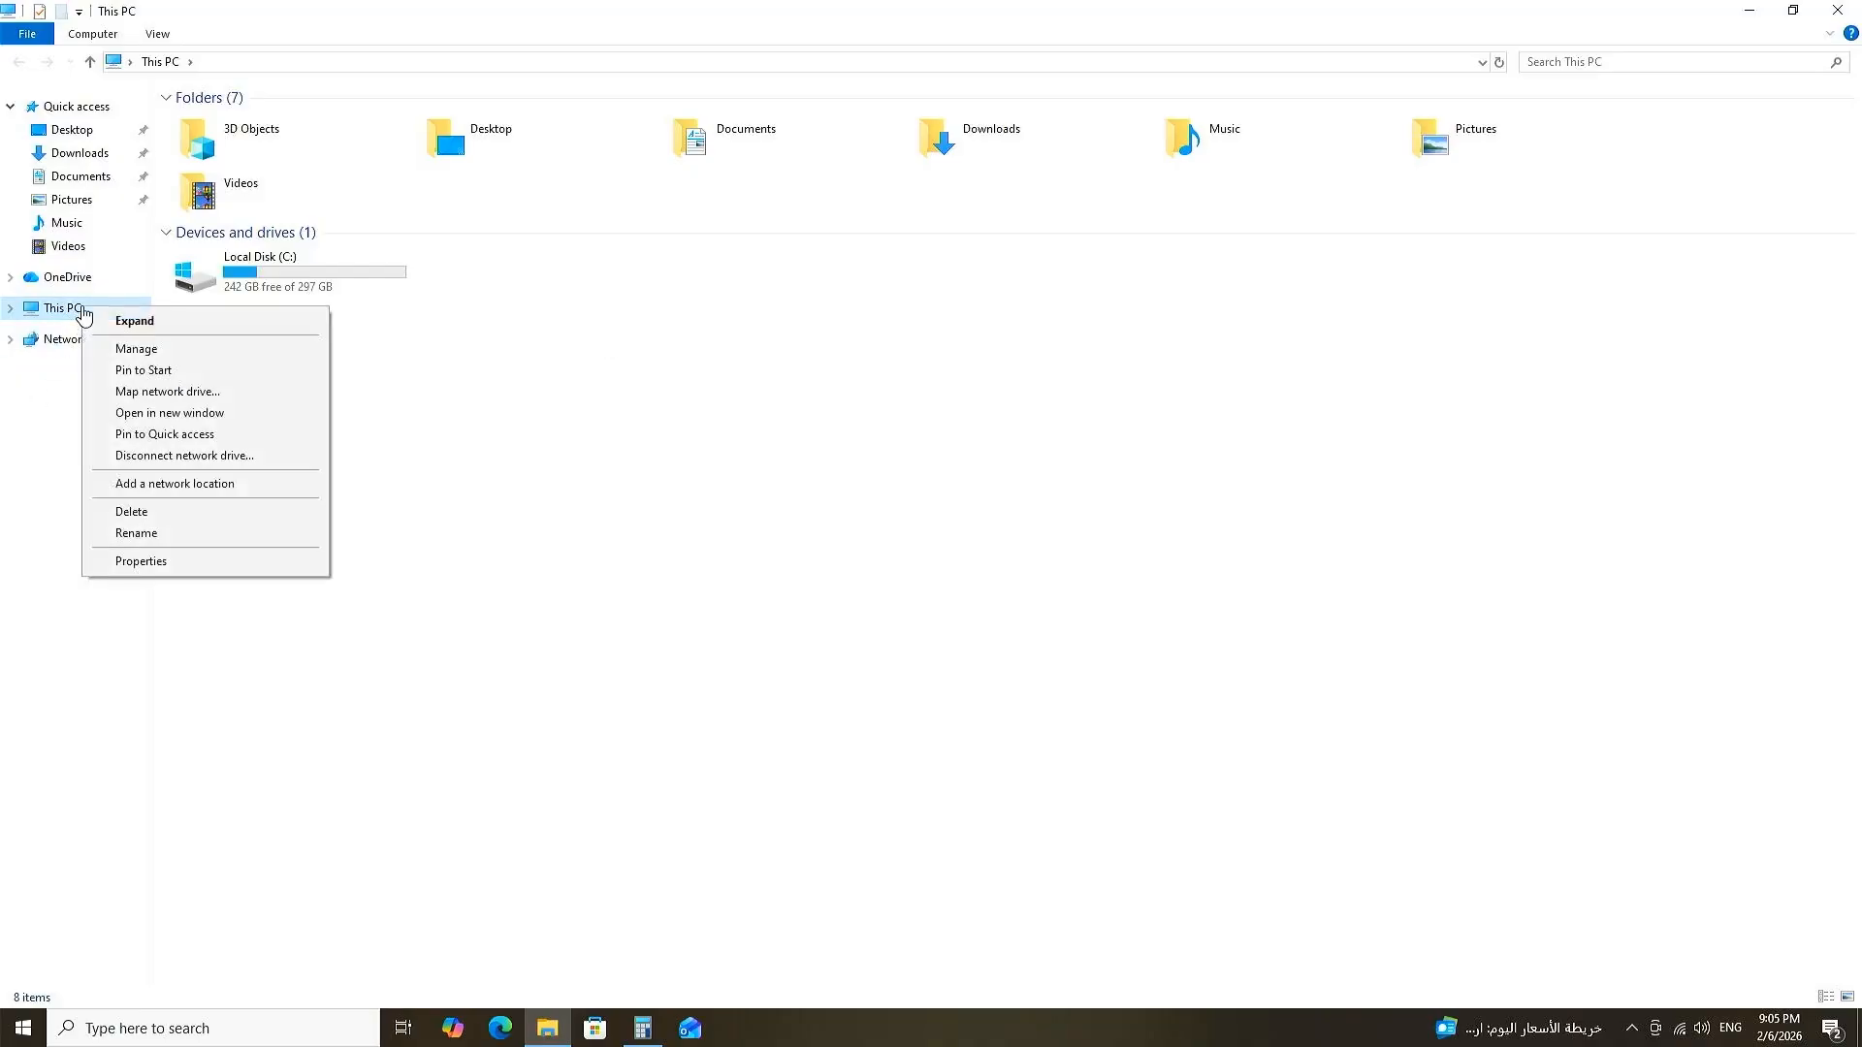
{"action": "left_click", "coordinate": [179, 349]}
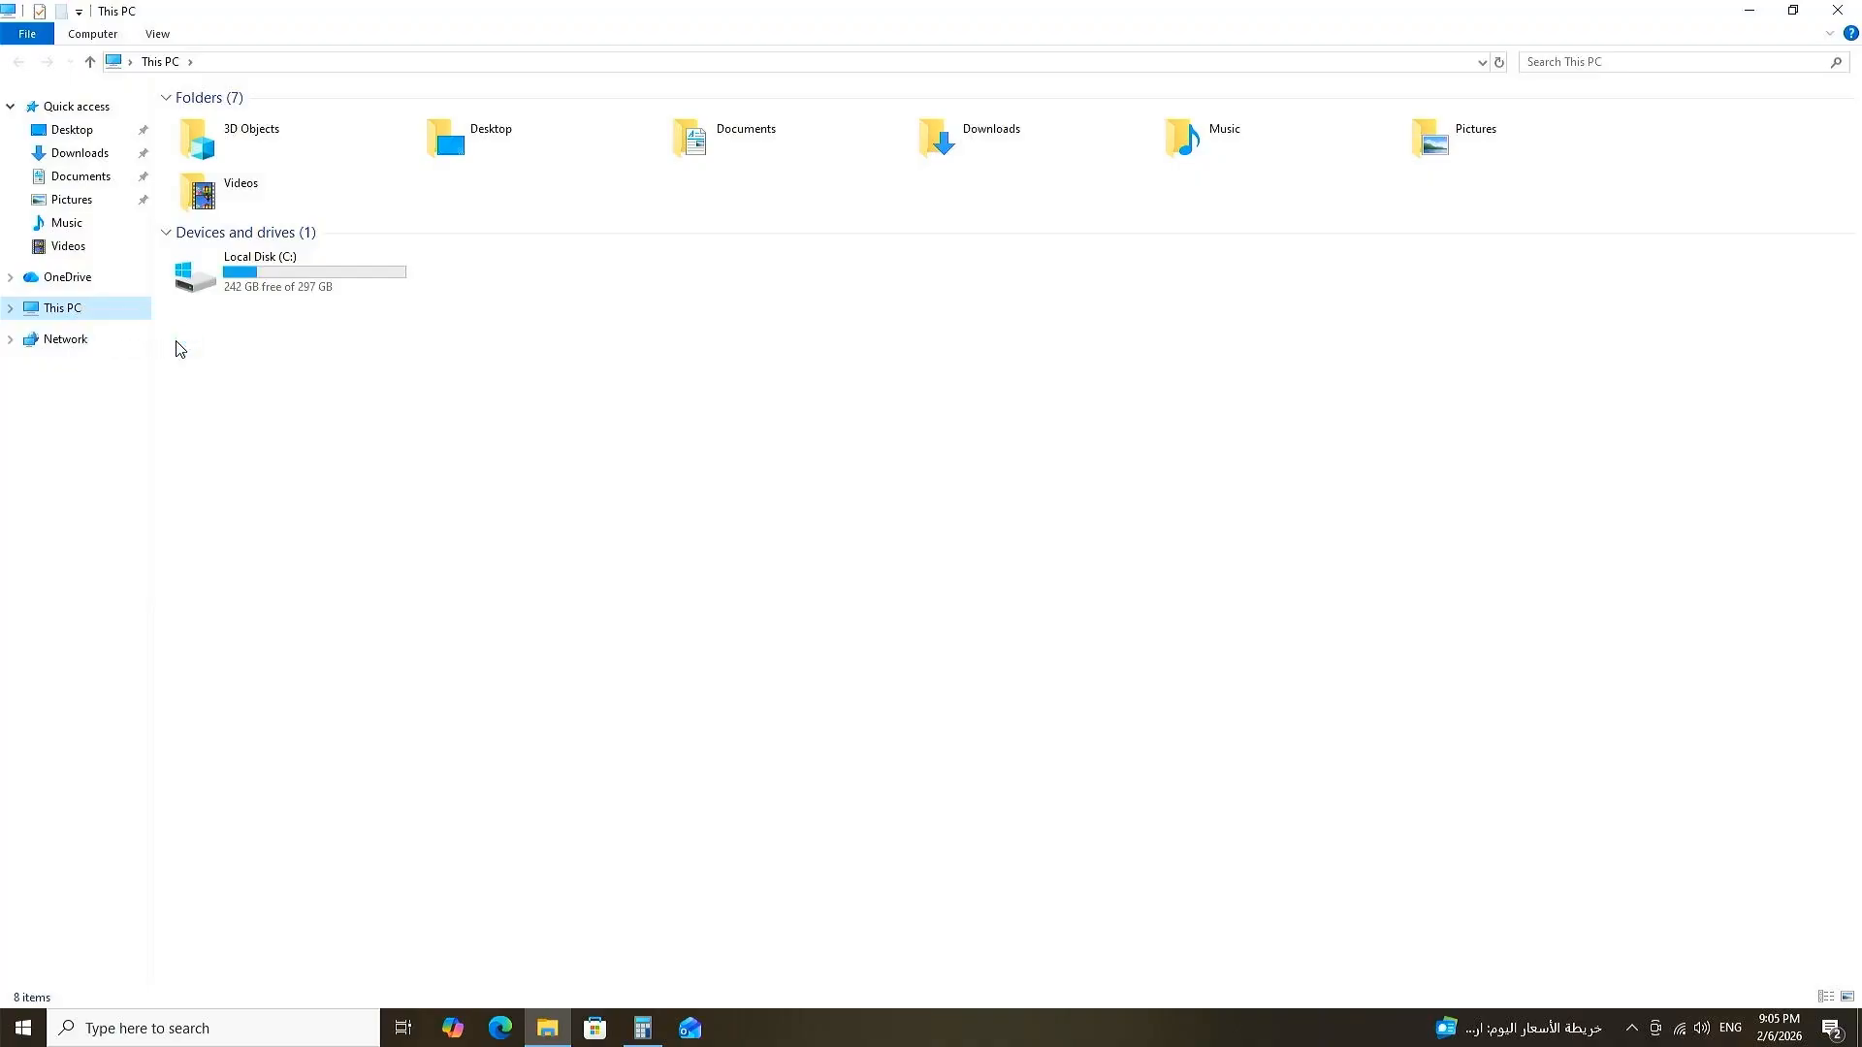
{"action": "left_click_drag", "start_coordinate": [341, 38], "coordinate": [433, 119]}
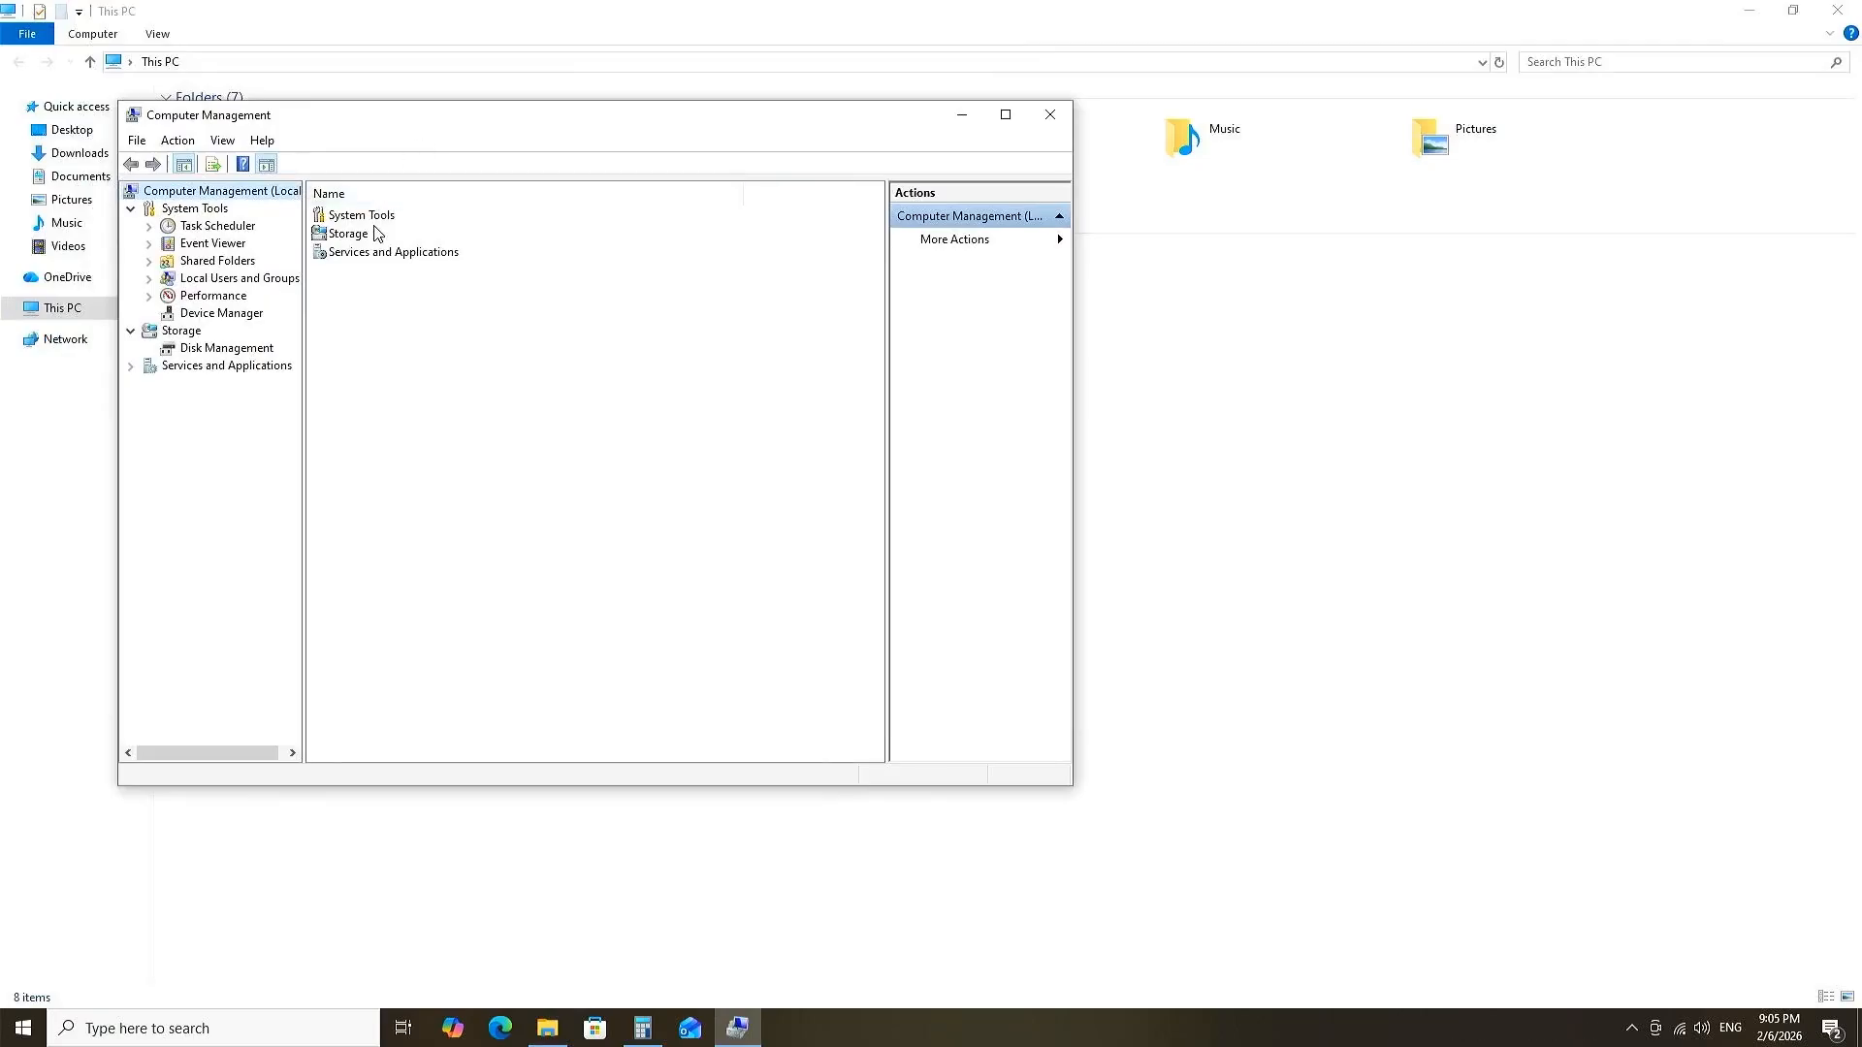
{"action": "double_click", "coordinate": [349, 235]}
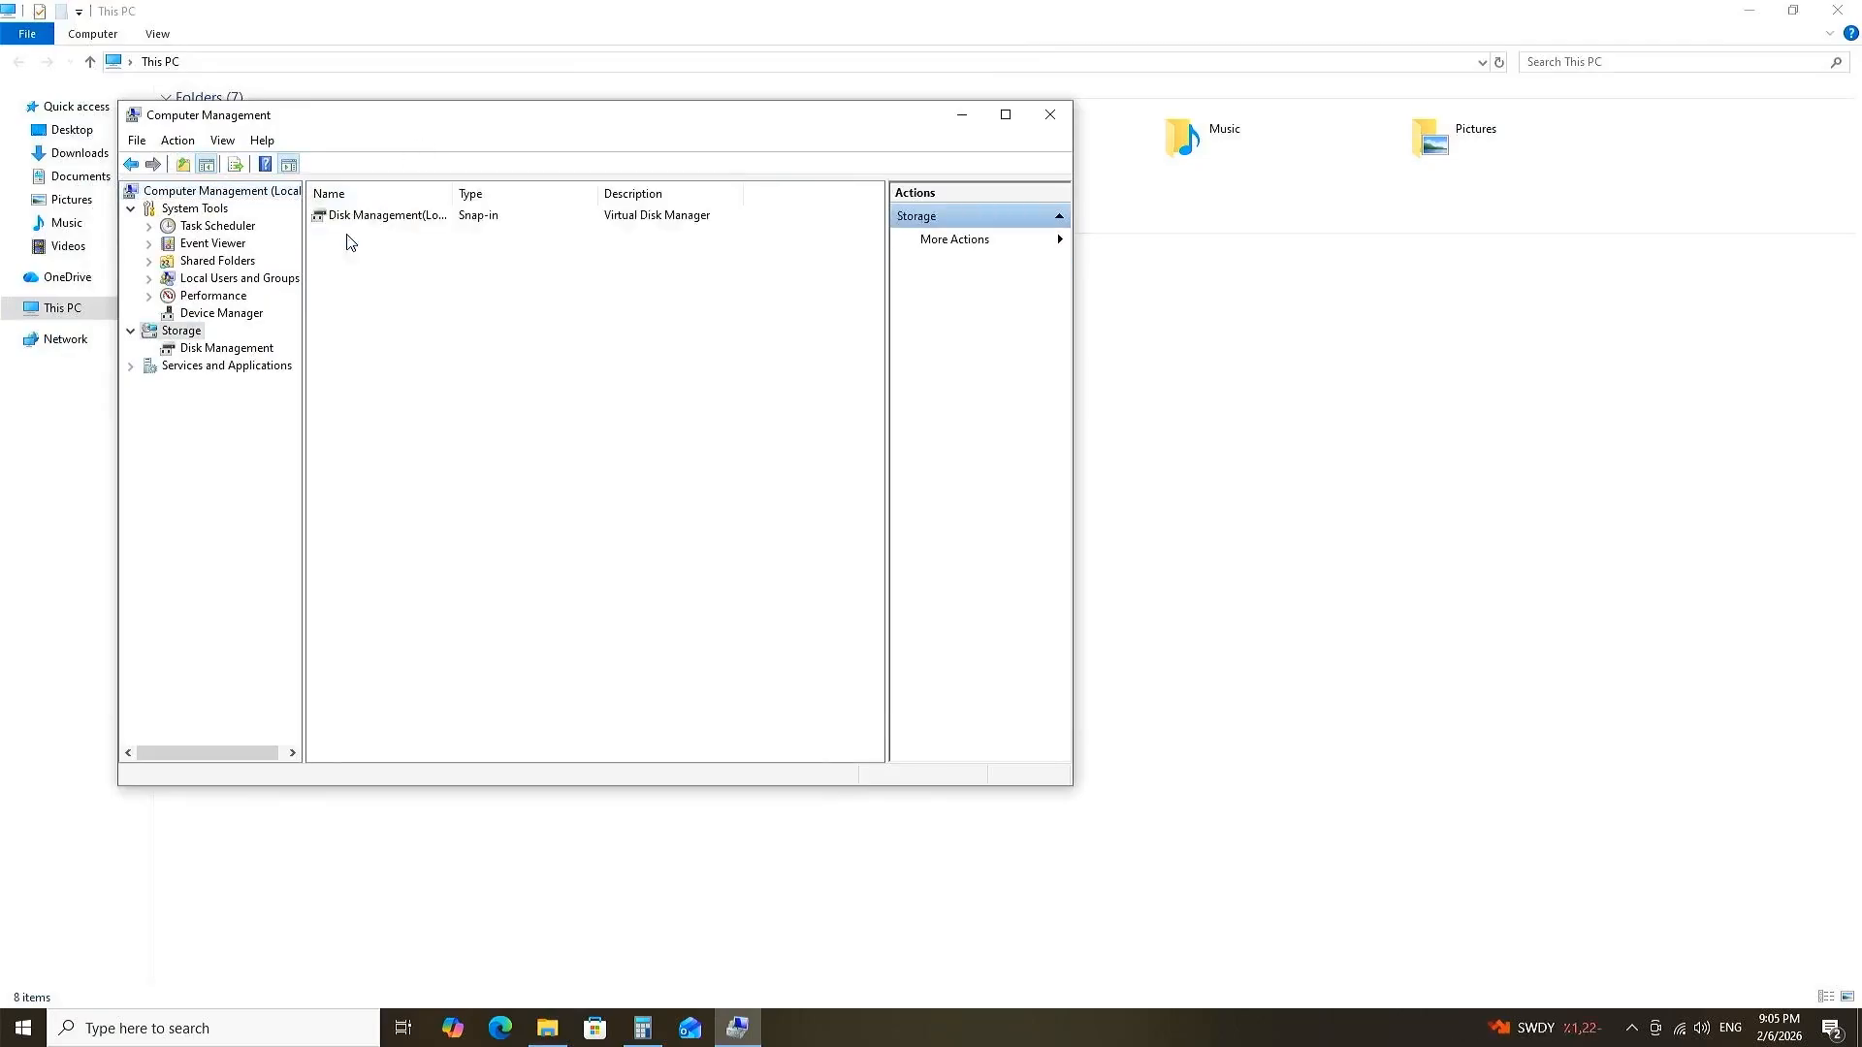
{"action": "double_click", "coordinate": [375, 216]}
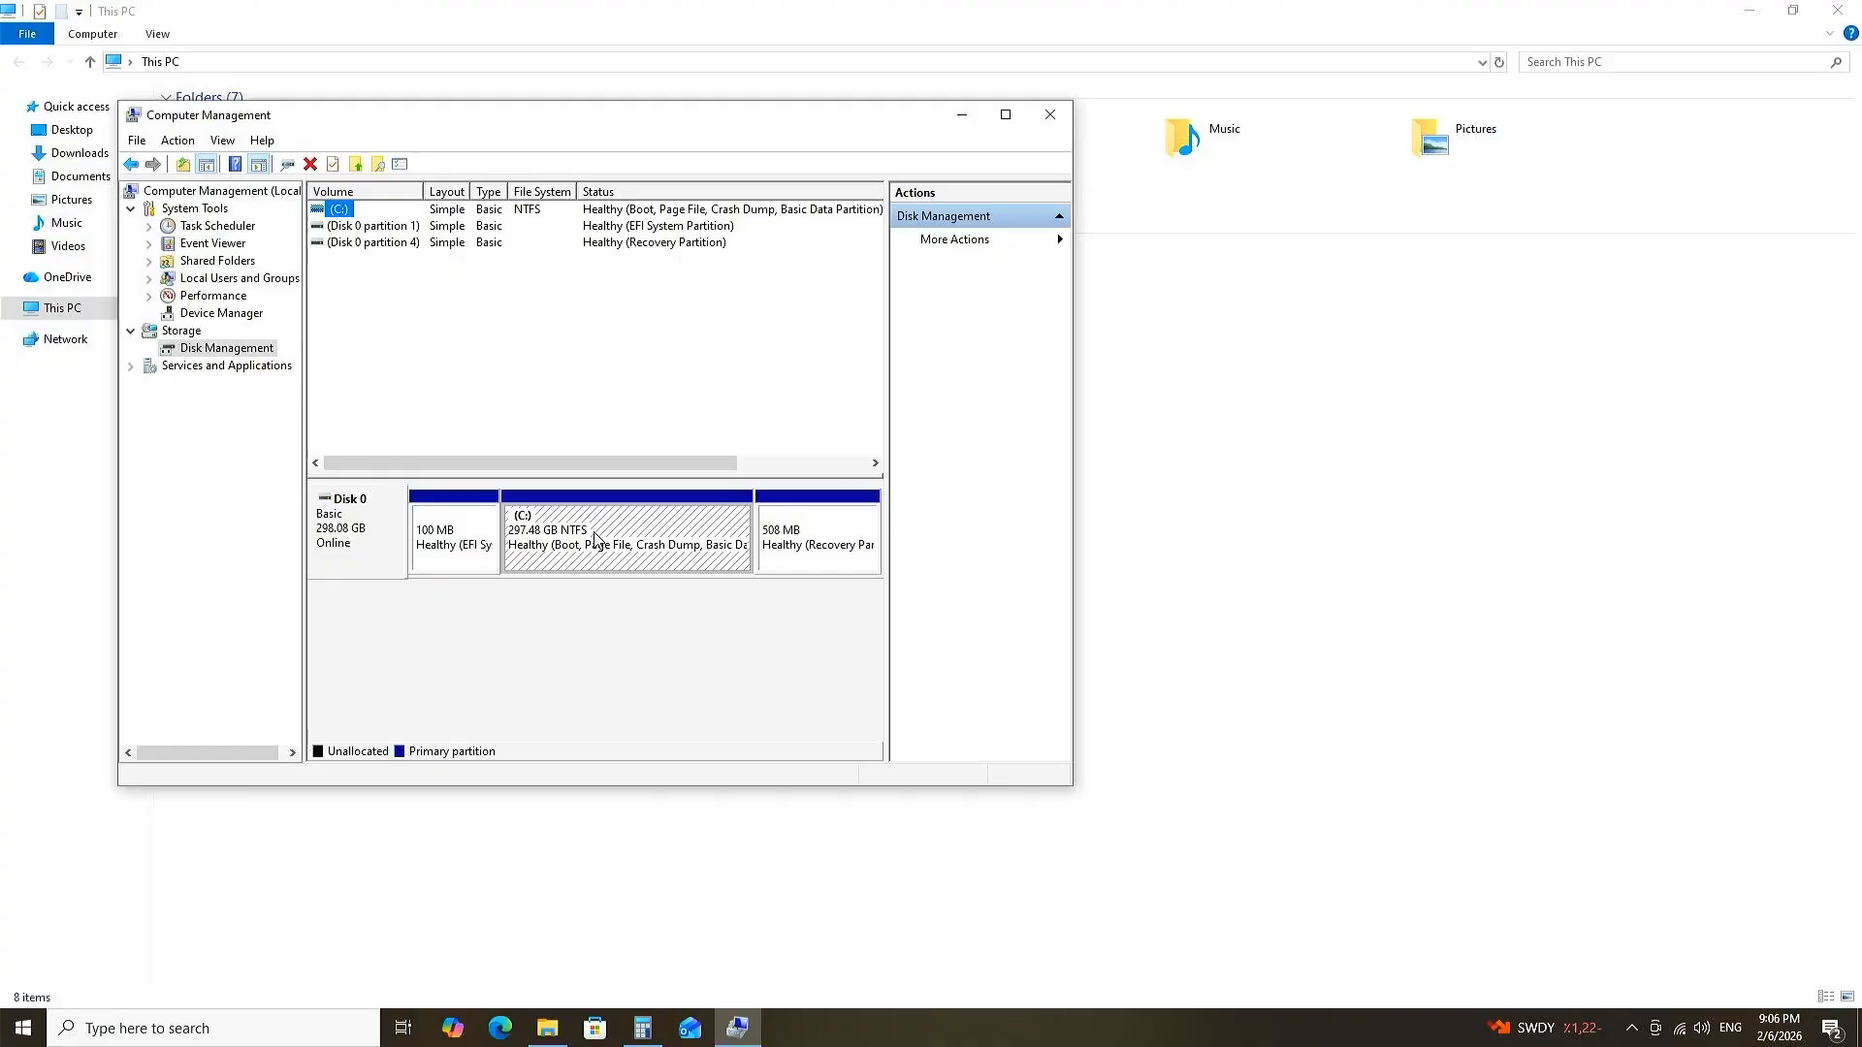
{"action": "right_click", "coordinate": [601, 539]}
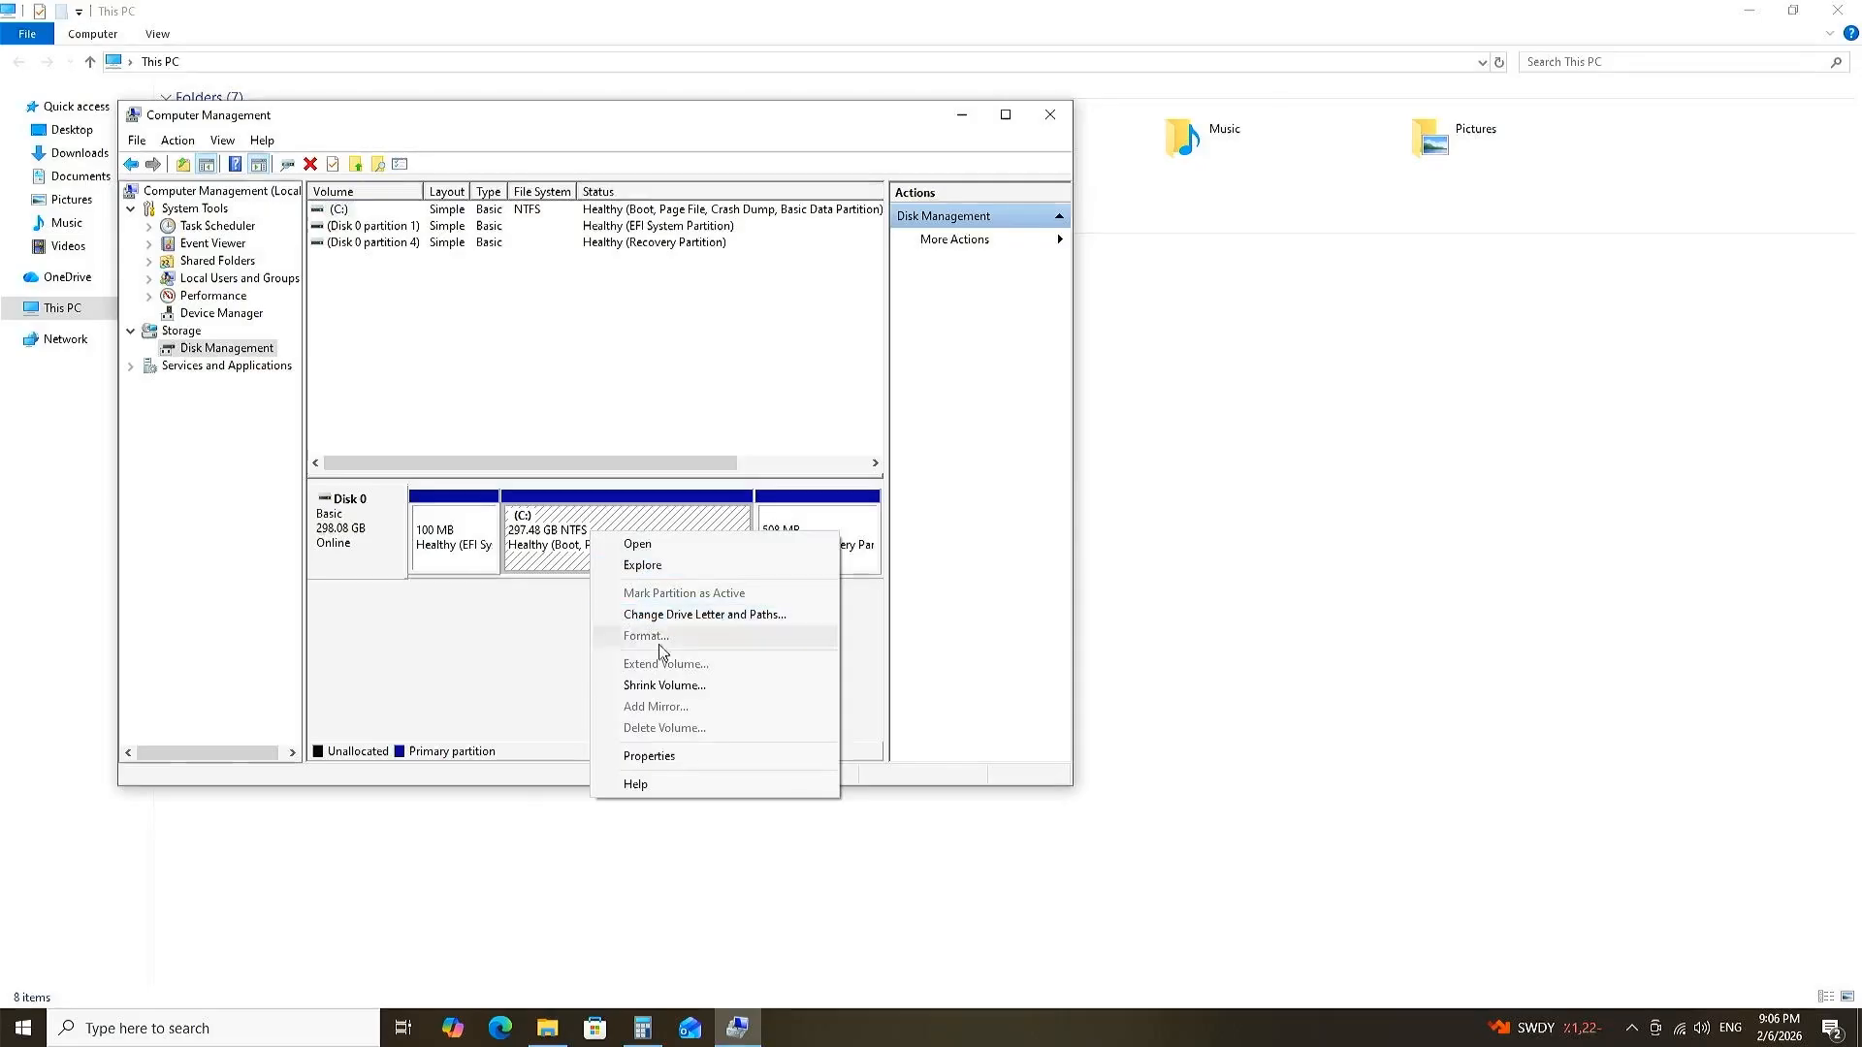
{"action": "left_click", "coordinate": [679, 687]}
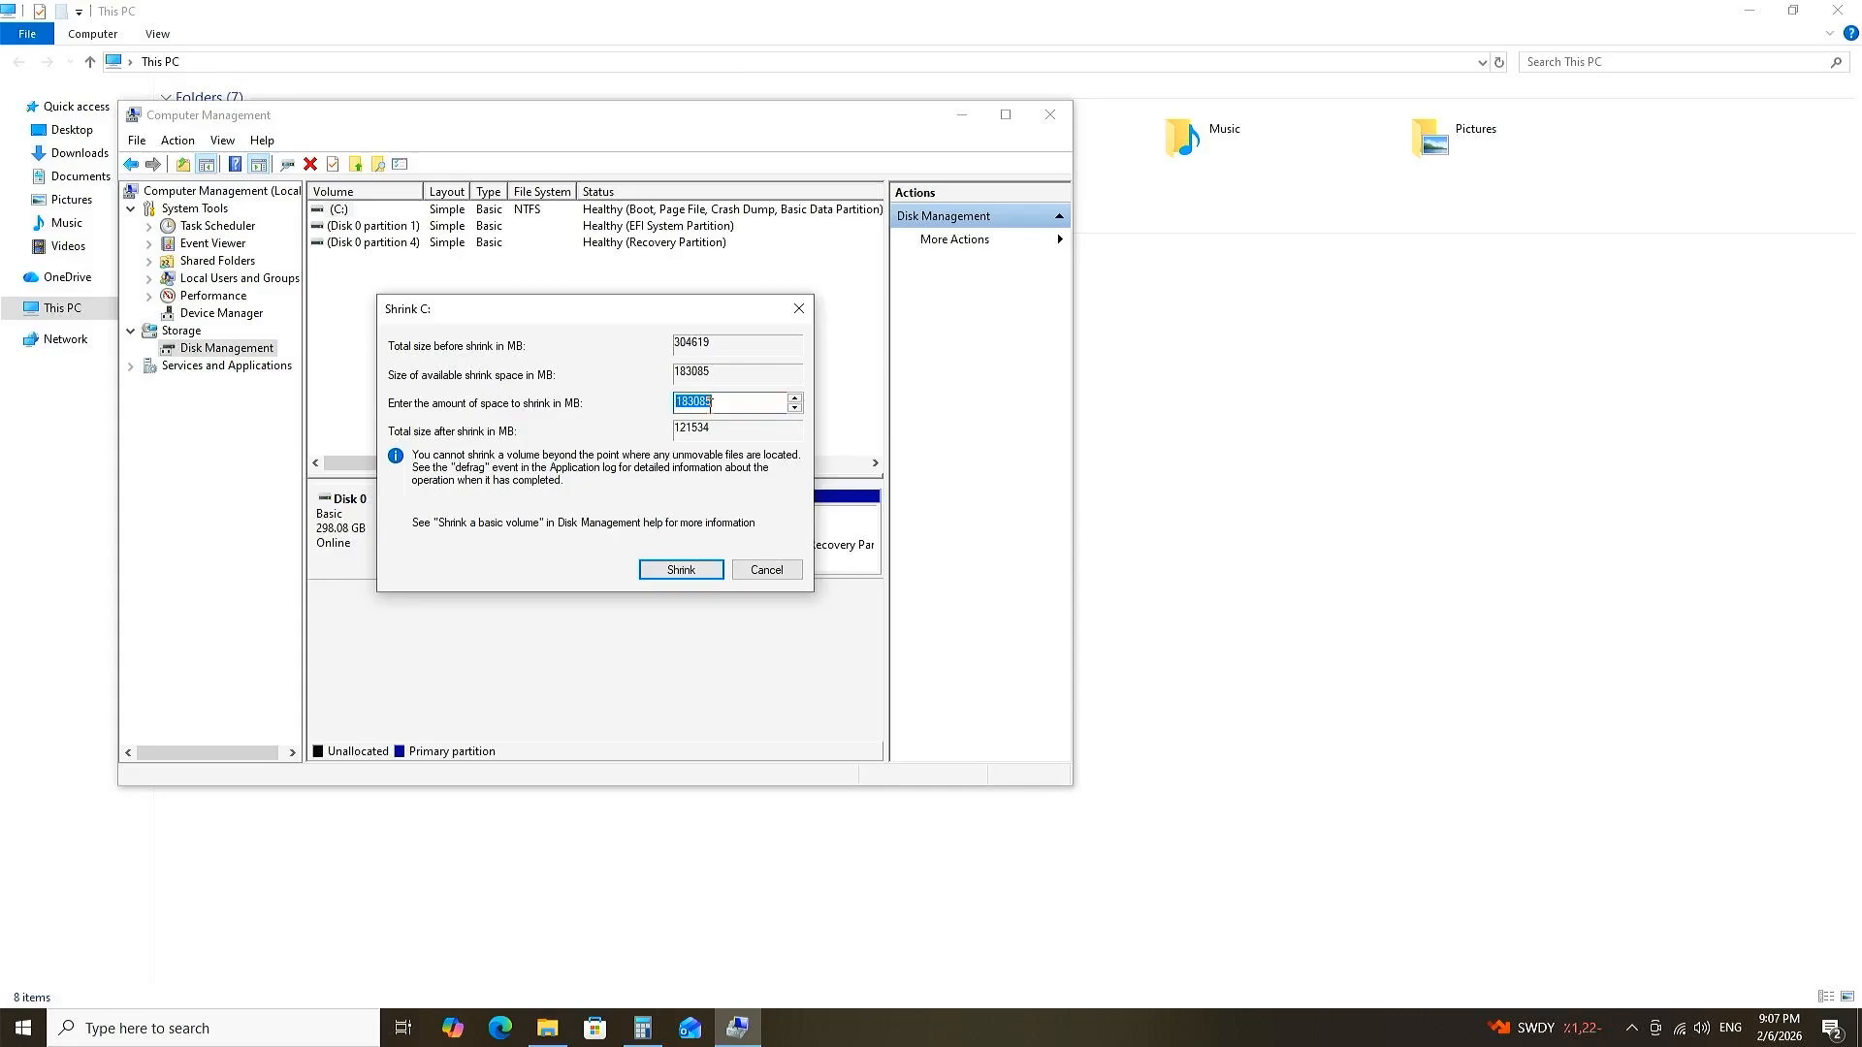
Step: Switch to Calculator, place it beside the Shrink dialog, and multiply 100 by 1024
{"action": "key", "text": "alt+Tab"}
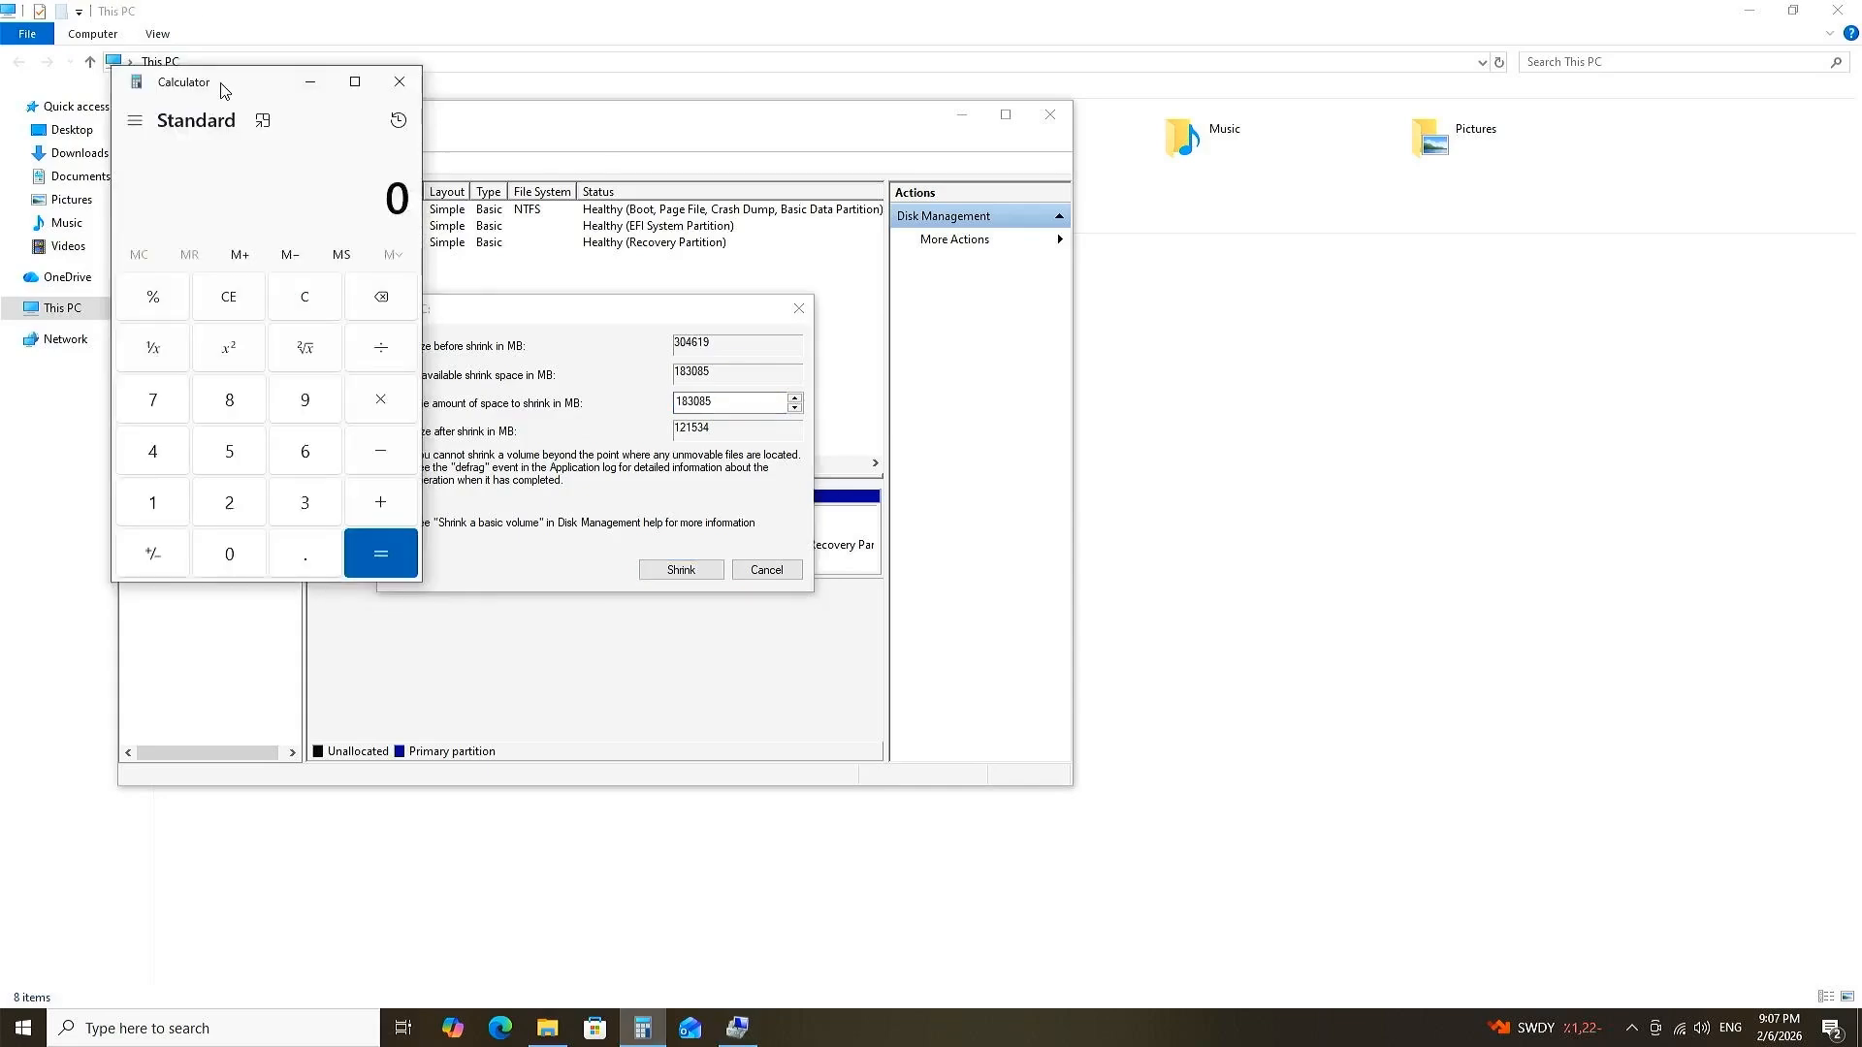
{"action": "left_click_drag", "start_coordinate": [219, 85], "coordinate": [1301, 187]}
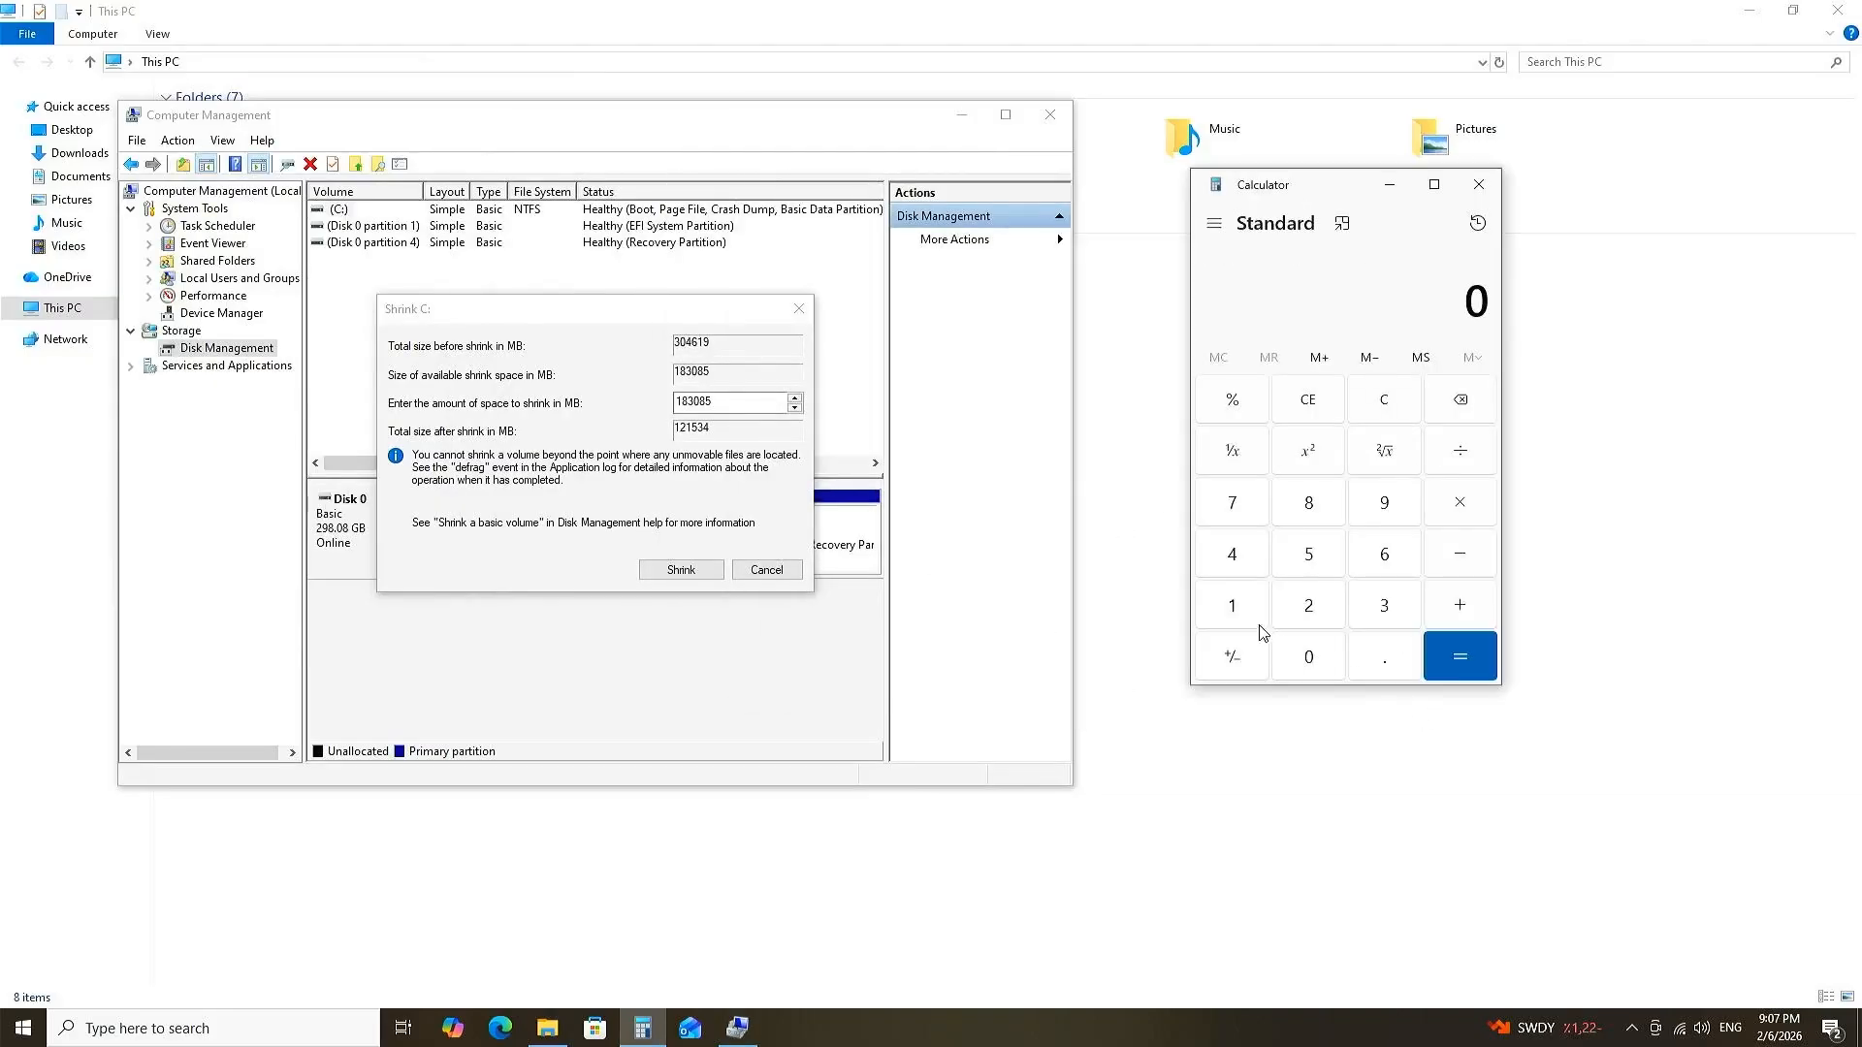
{"action": "left_click", "coordinate": [1233, 605]}
{"action": "left_click", "coordinate": [1308, 656]}
{"action": "left_click", "coordinate": [1308, 656]}
{"action": "left_click", "coordinate": [1459, 502]}
{"action": "left_click", "coordinate": [1233, 607]}
{"action": "left_click", "coordinate": [1308, 657]}
{"action": "left_click", "coordinate": [1311, 611]}
{"action": "left_click", "coordinate": [1226, 561]}
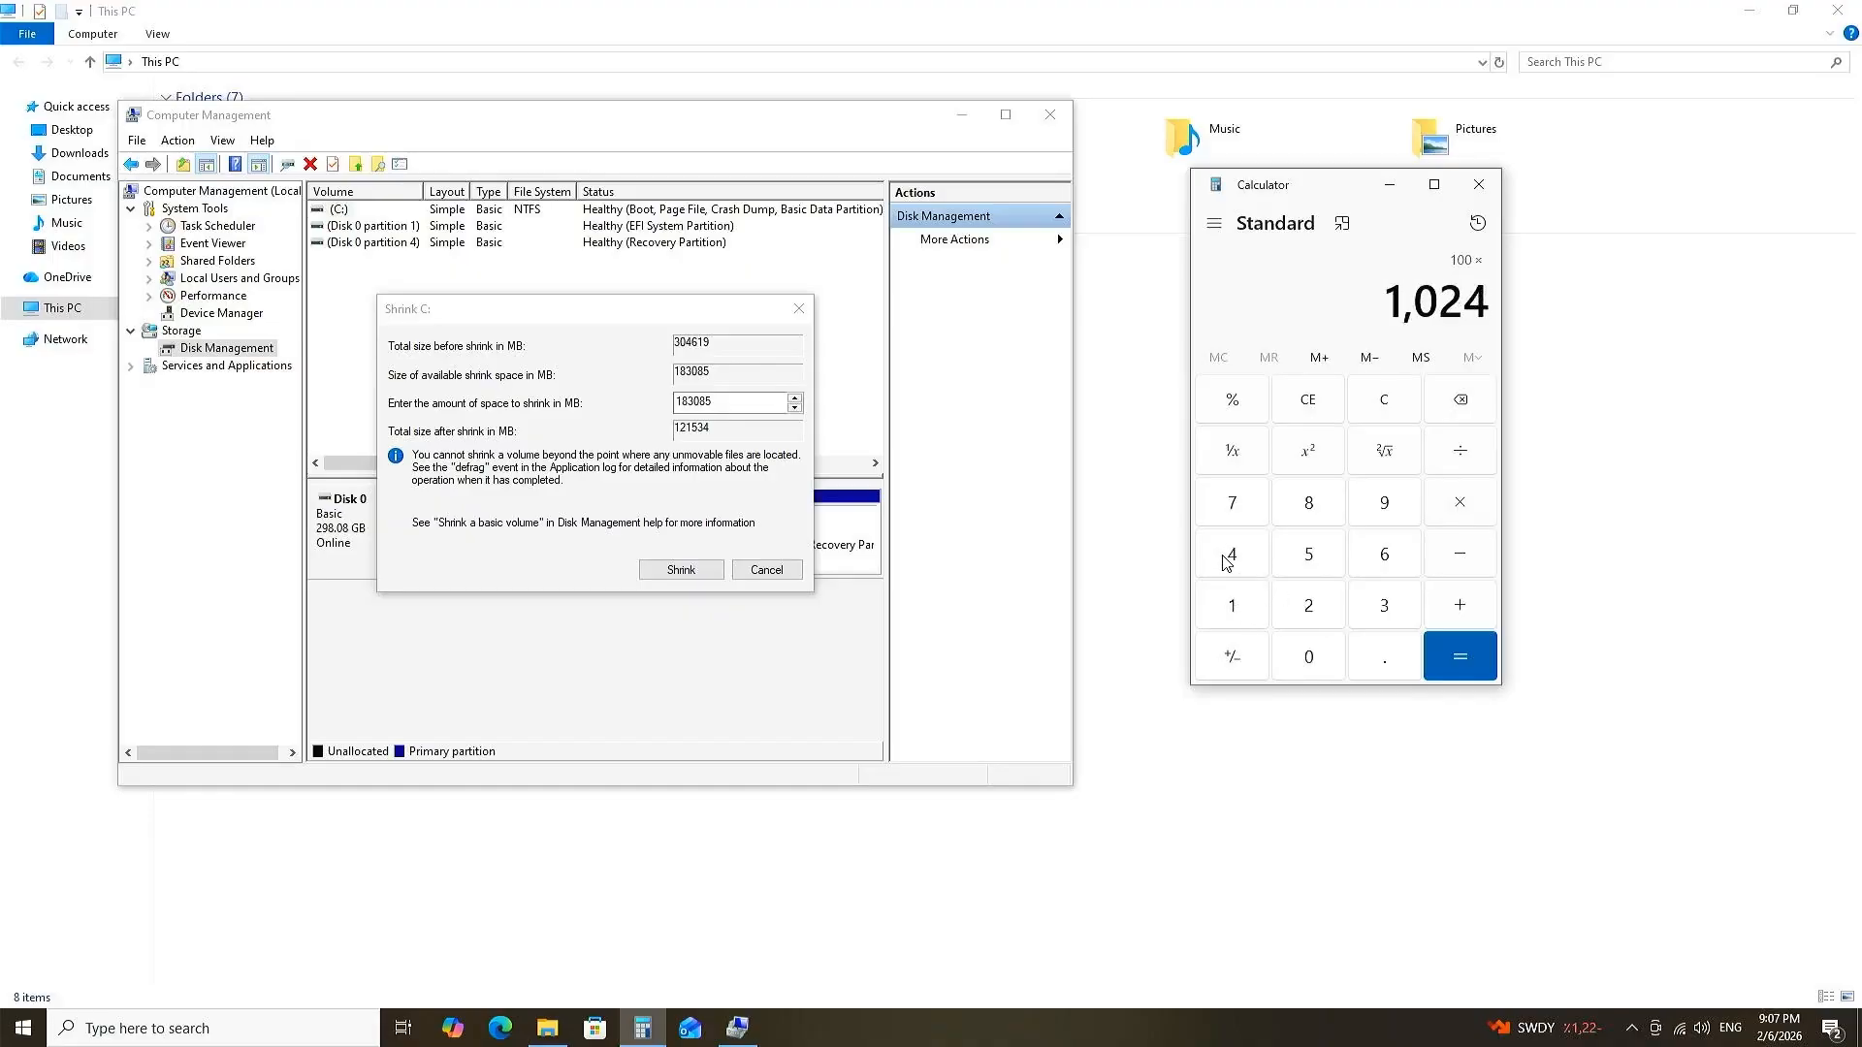
{"action": "left_click", "coordinate": [1448, 659]}
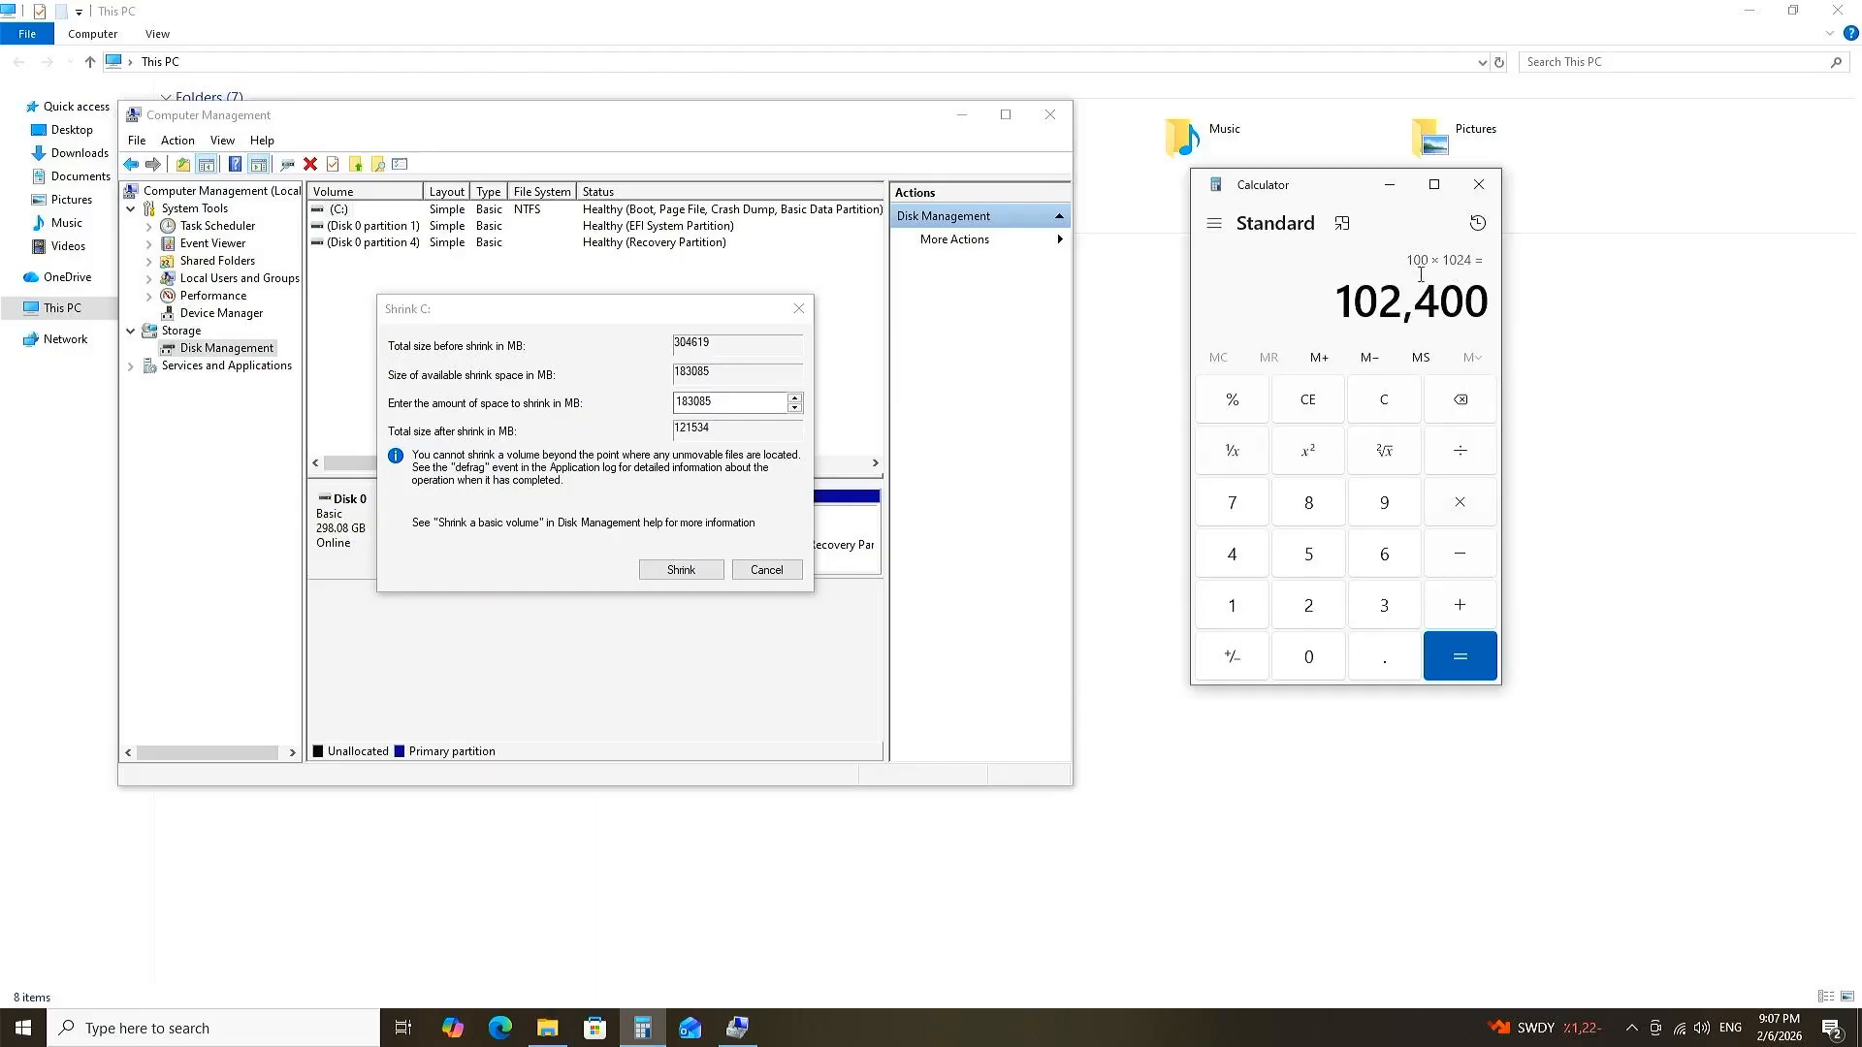
Step: Clear the calculation and multiply 150 by 1024 to get the shrink amount in MB
{"action": "left_click", "coordinate": [1383, 405]}
{"action": "left_click", "coordinate": [1236, 605]}
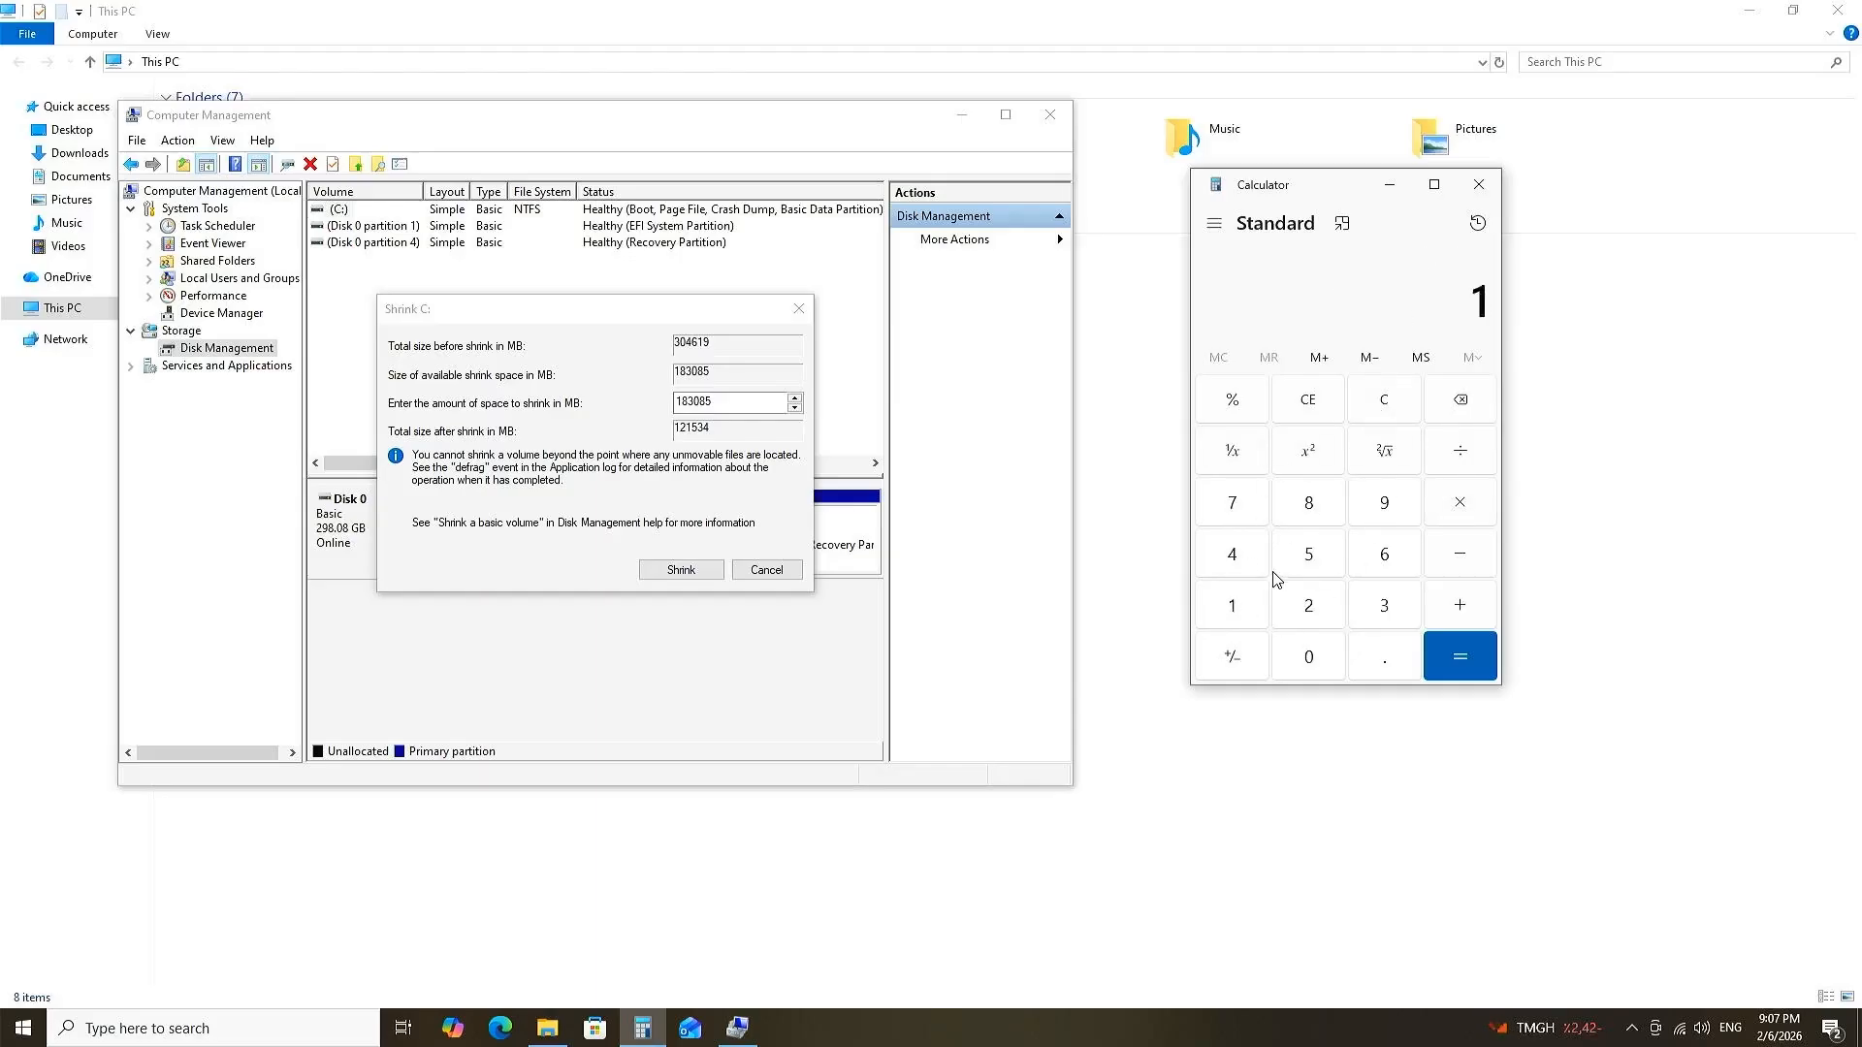
{"action": "left_click", "coordinate": [1308, 558]}
{"action": "left_click", "coordinate": [1312, 656]}
{"action": "left_click", "coordinate": [1452, 519]}
{"action": "left_click", "coordinate": [1231, 605]}
{"action": "left_click", "coordinate": [1312, 657]}
{"action": "left_click", "coordinate": [1308, 605]}
{"action": "left_click", "coordinate": [1235, 567]}
{"action": "left_click", "coordinate": [1459, 657]}
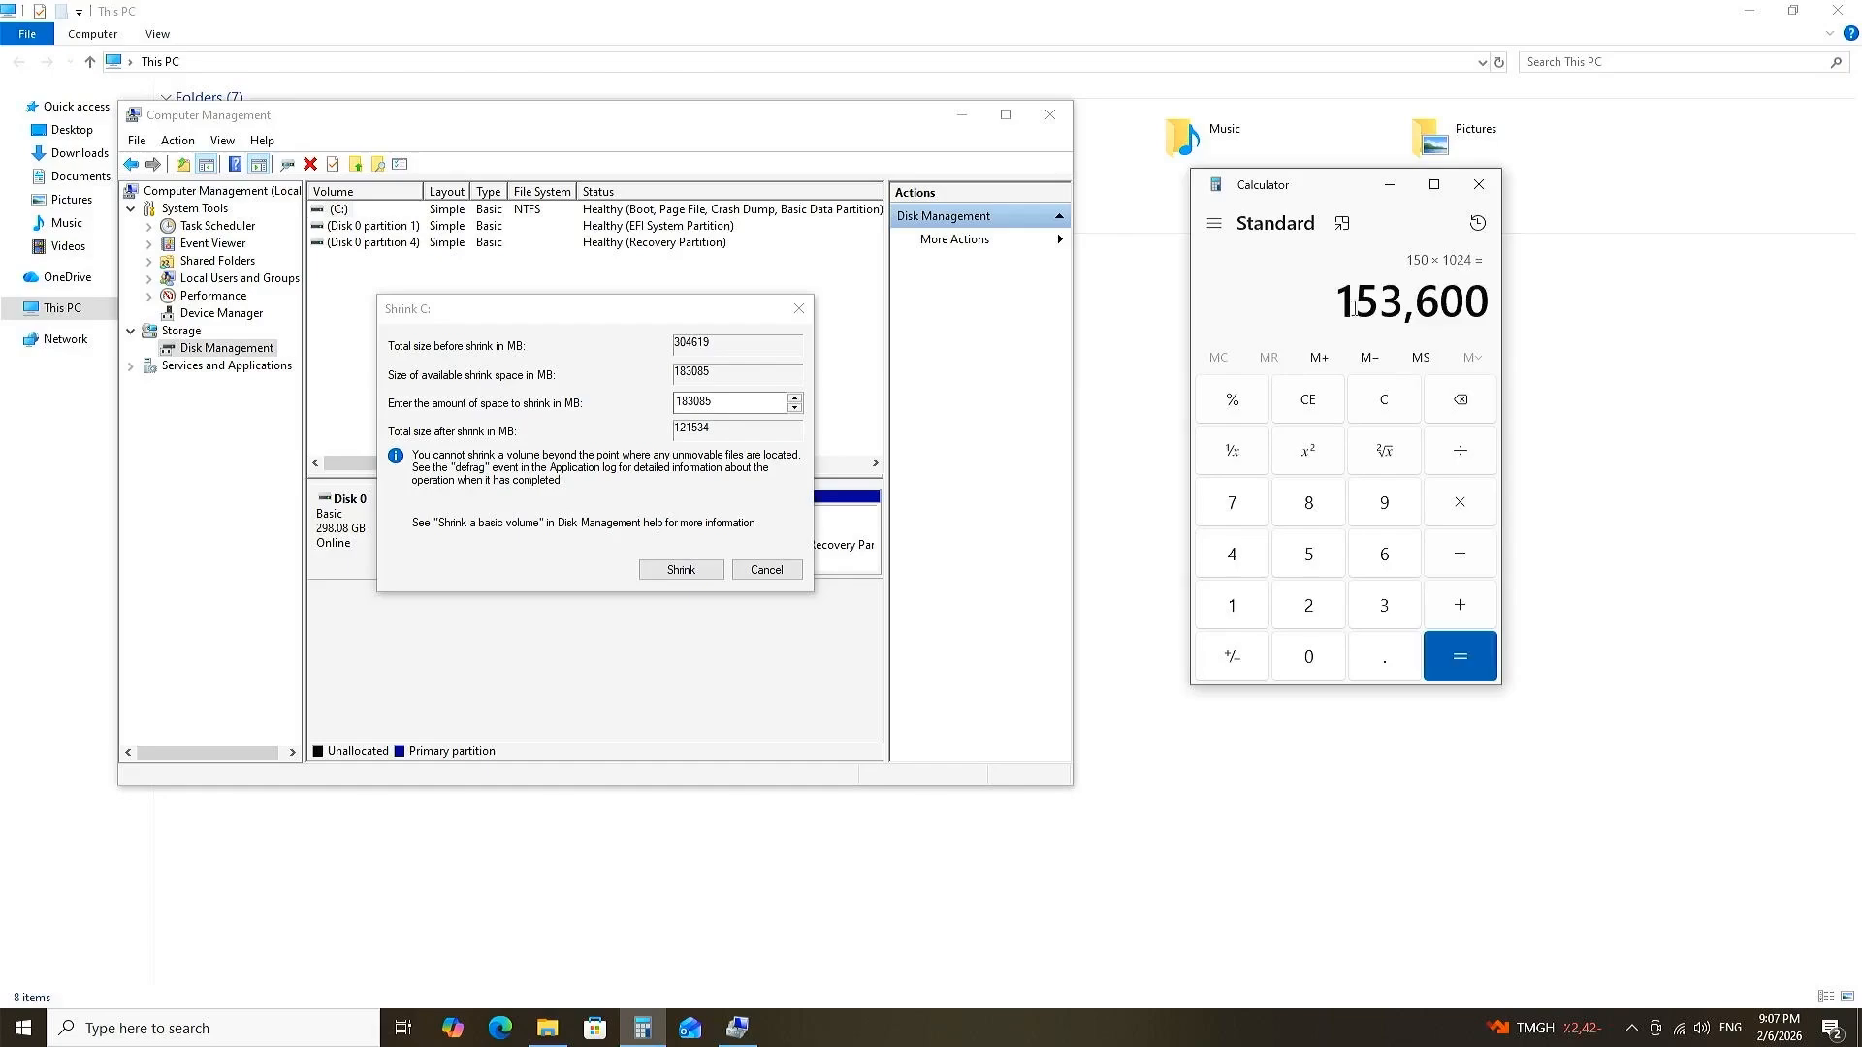
Step: Try to copy the calculated 153,600 into the amount of space to shrink for C:
{"action": "mouse_move", "coordinate": [1354, 309]}
{"action": "left_mouse_down"}
{"action": "mouse_move", "coordinate": [1483, 307]}
{"action": "mouse_move", "coordinate": [1344, 295]}
{"action": "left_mouse_up"}
{"action": "left_click", "coordinate": [1481, 292]}
{"action": "right_click", "coordinate": [1353, 299]}
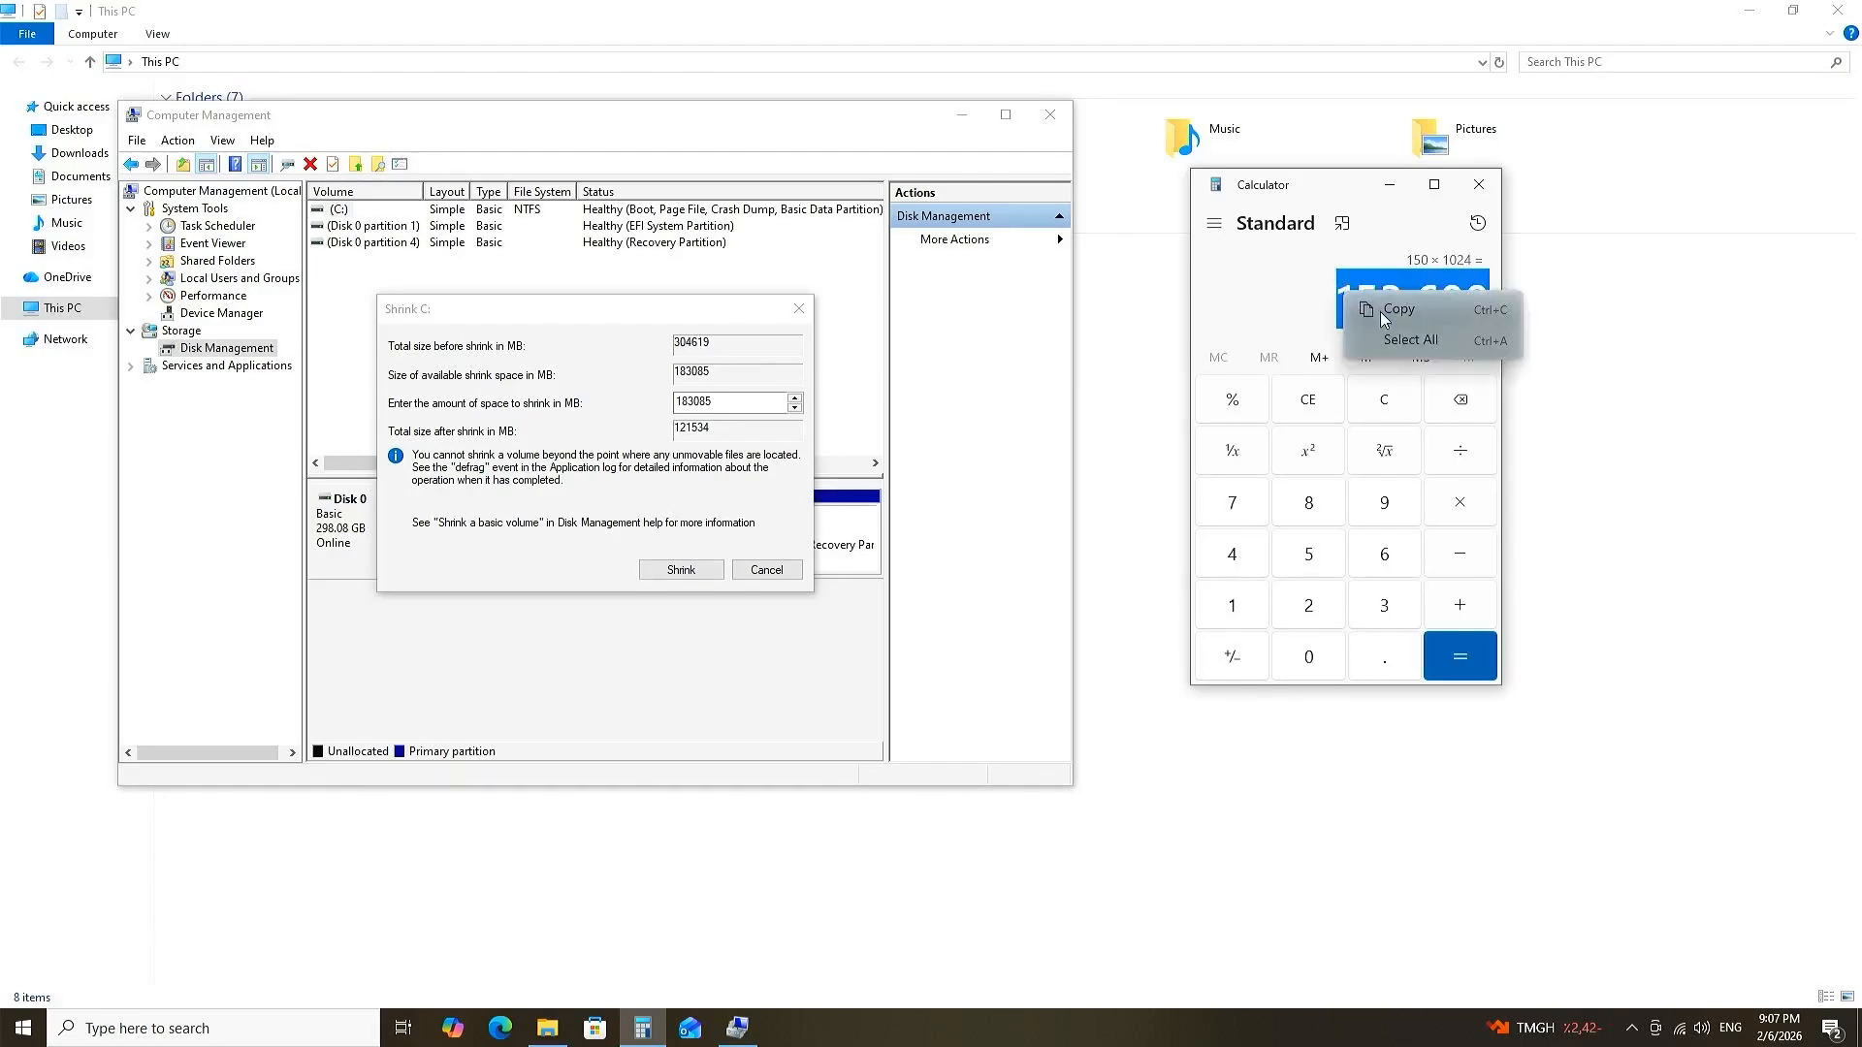
{"action": "left_click", "coordinate": [1397, 309]}
{"action": "left_click", "coordinate": [727, 403]}
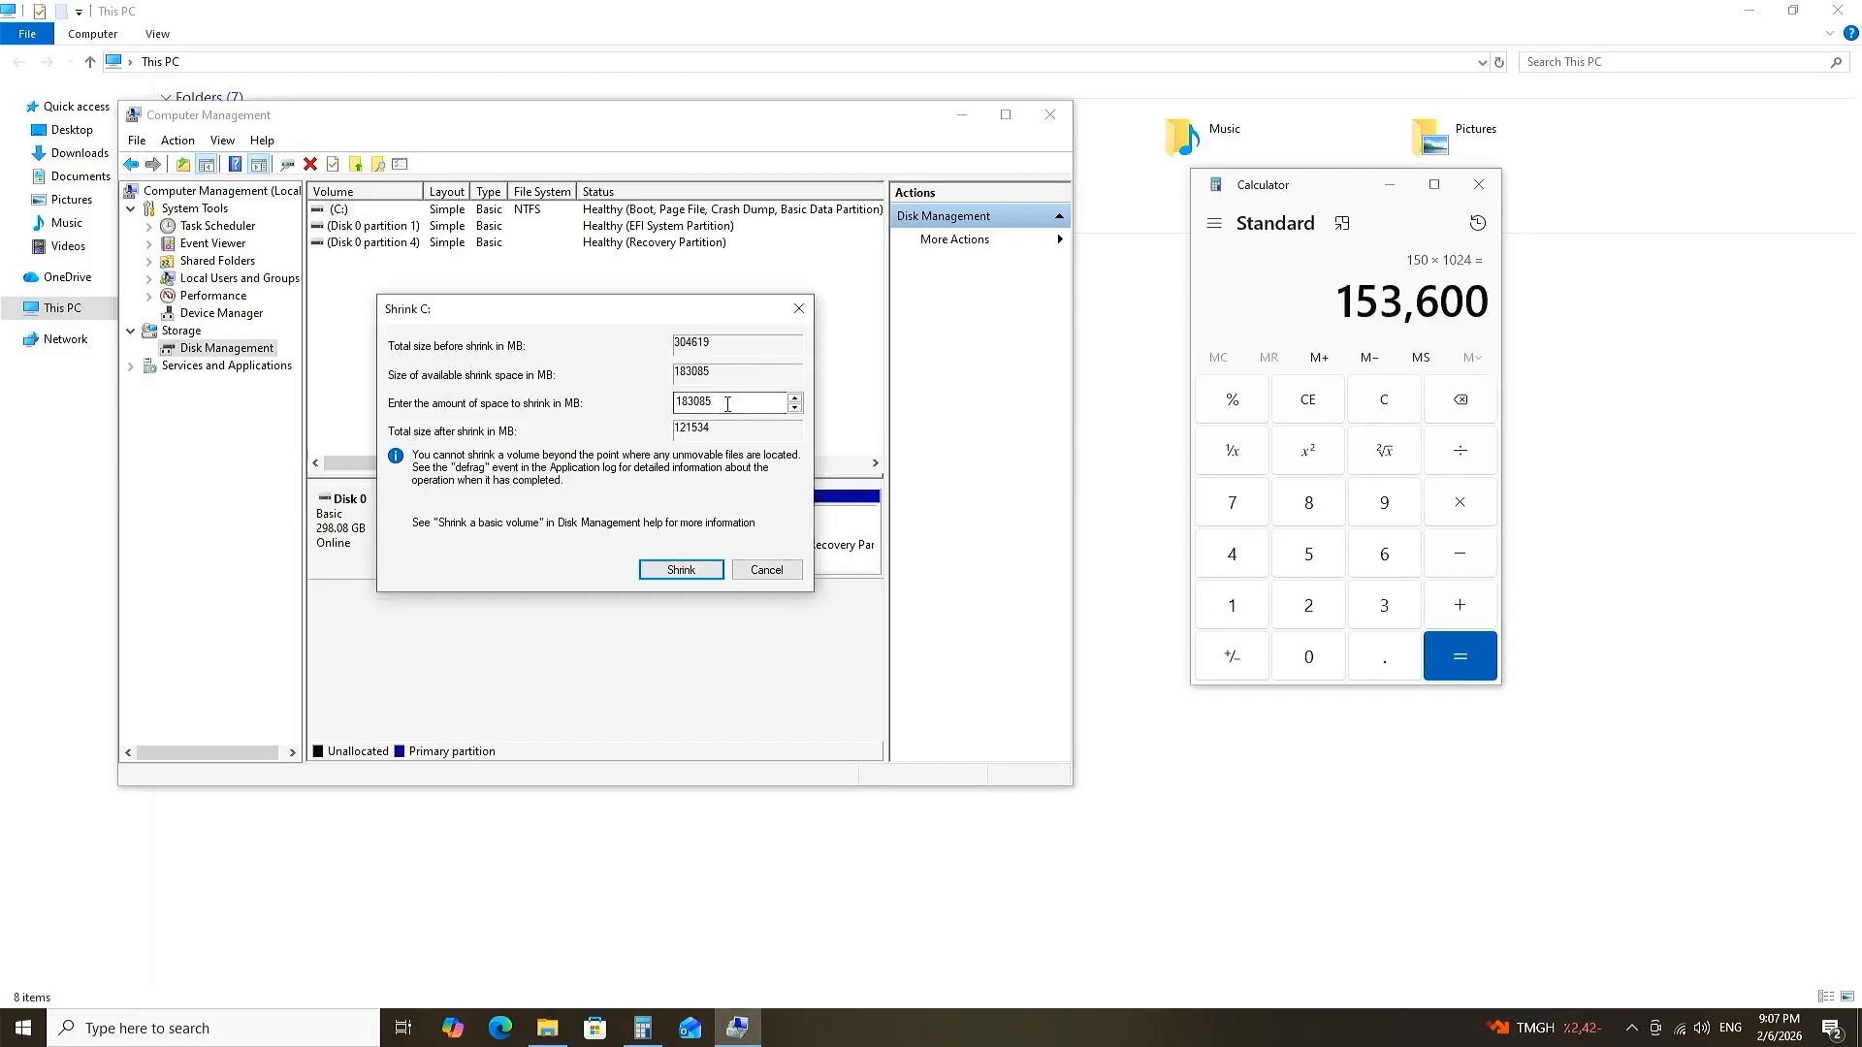
{"action": "left_click_drag", "start_coordinate": [727, 403], "coordinate": [663, 409]}
{"action": "key", "text": "ctrl+v"}
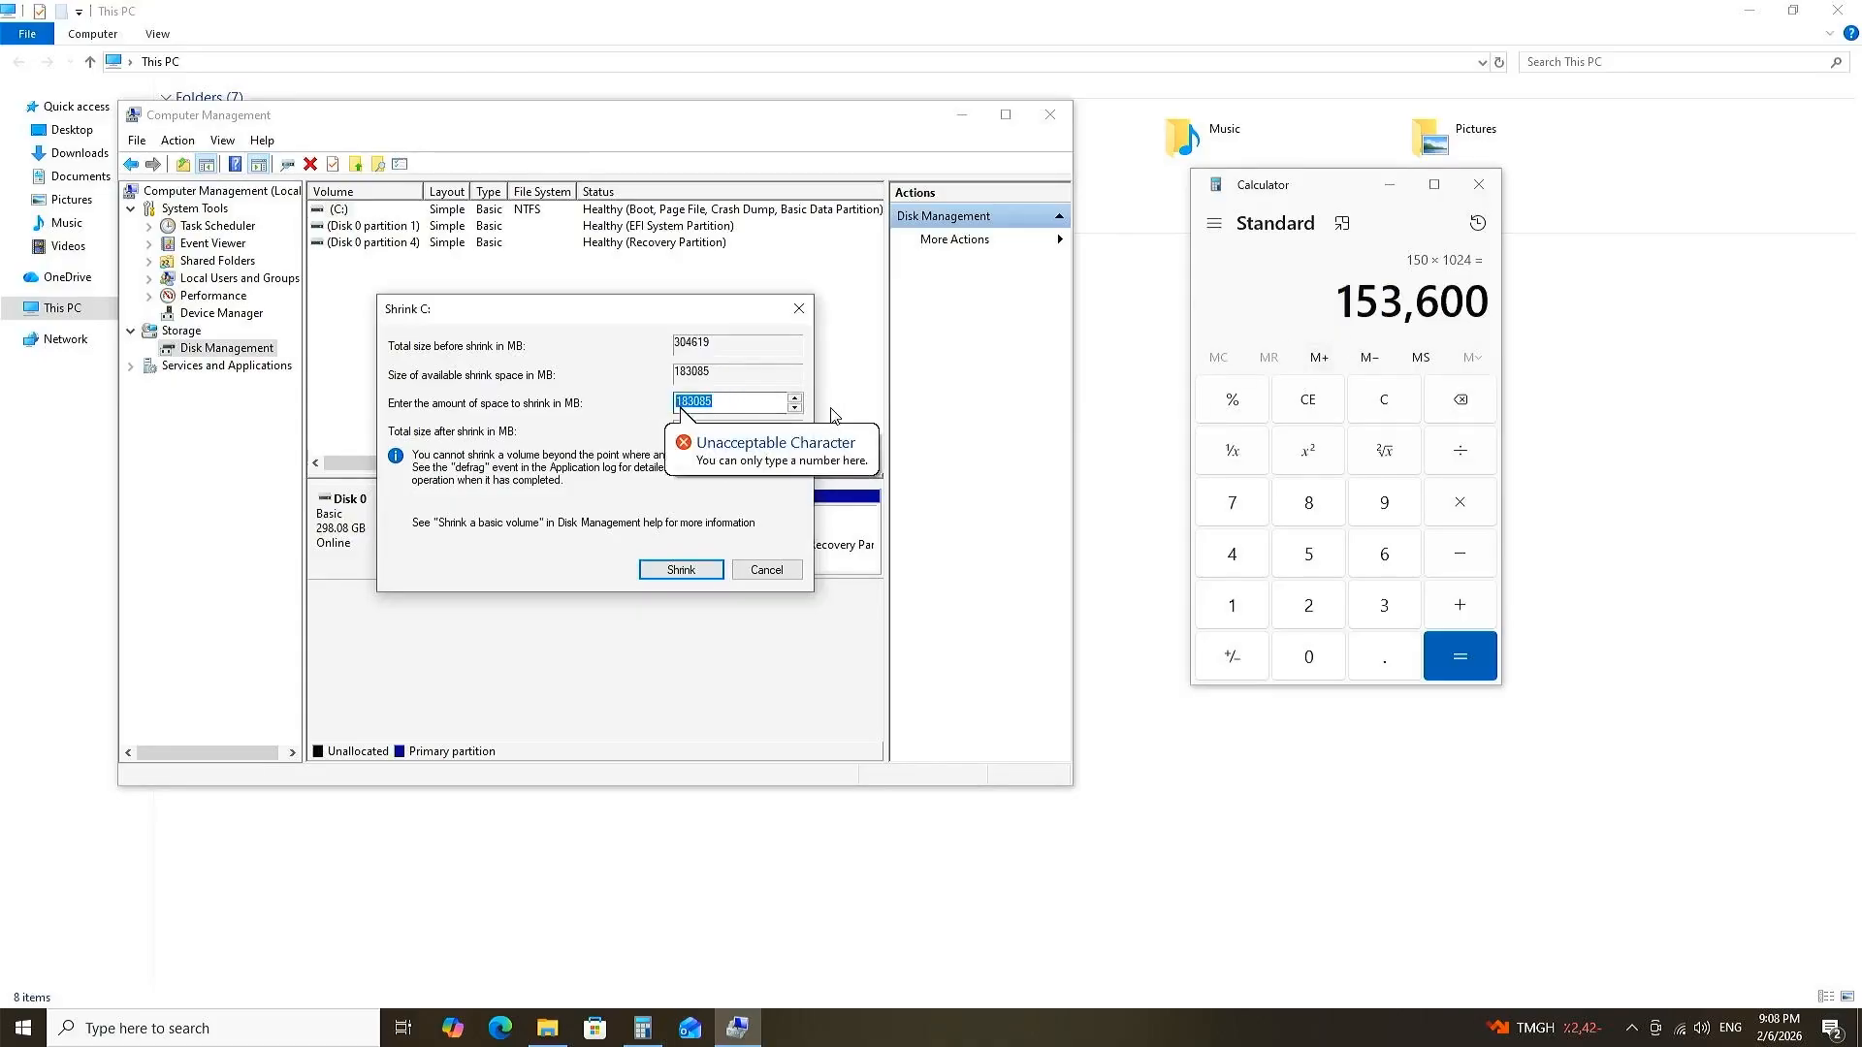
Step: Set the amount of space to shrink to 153600 MB and shrink the C: volume
{"action": "key", "text": "BackSpace"}
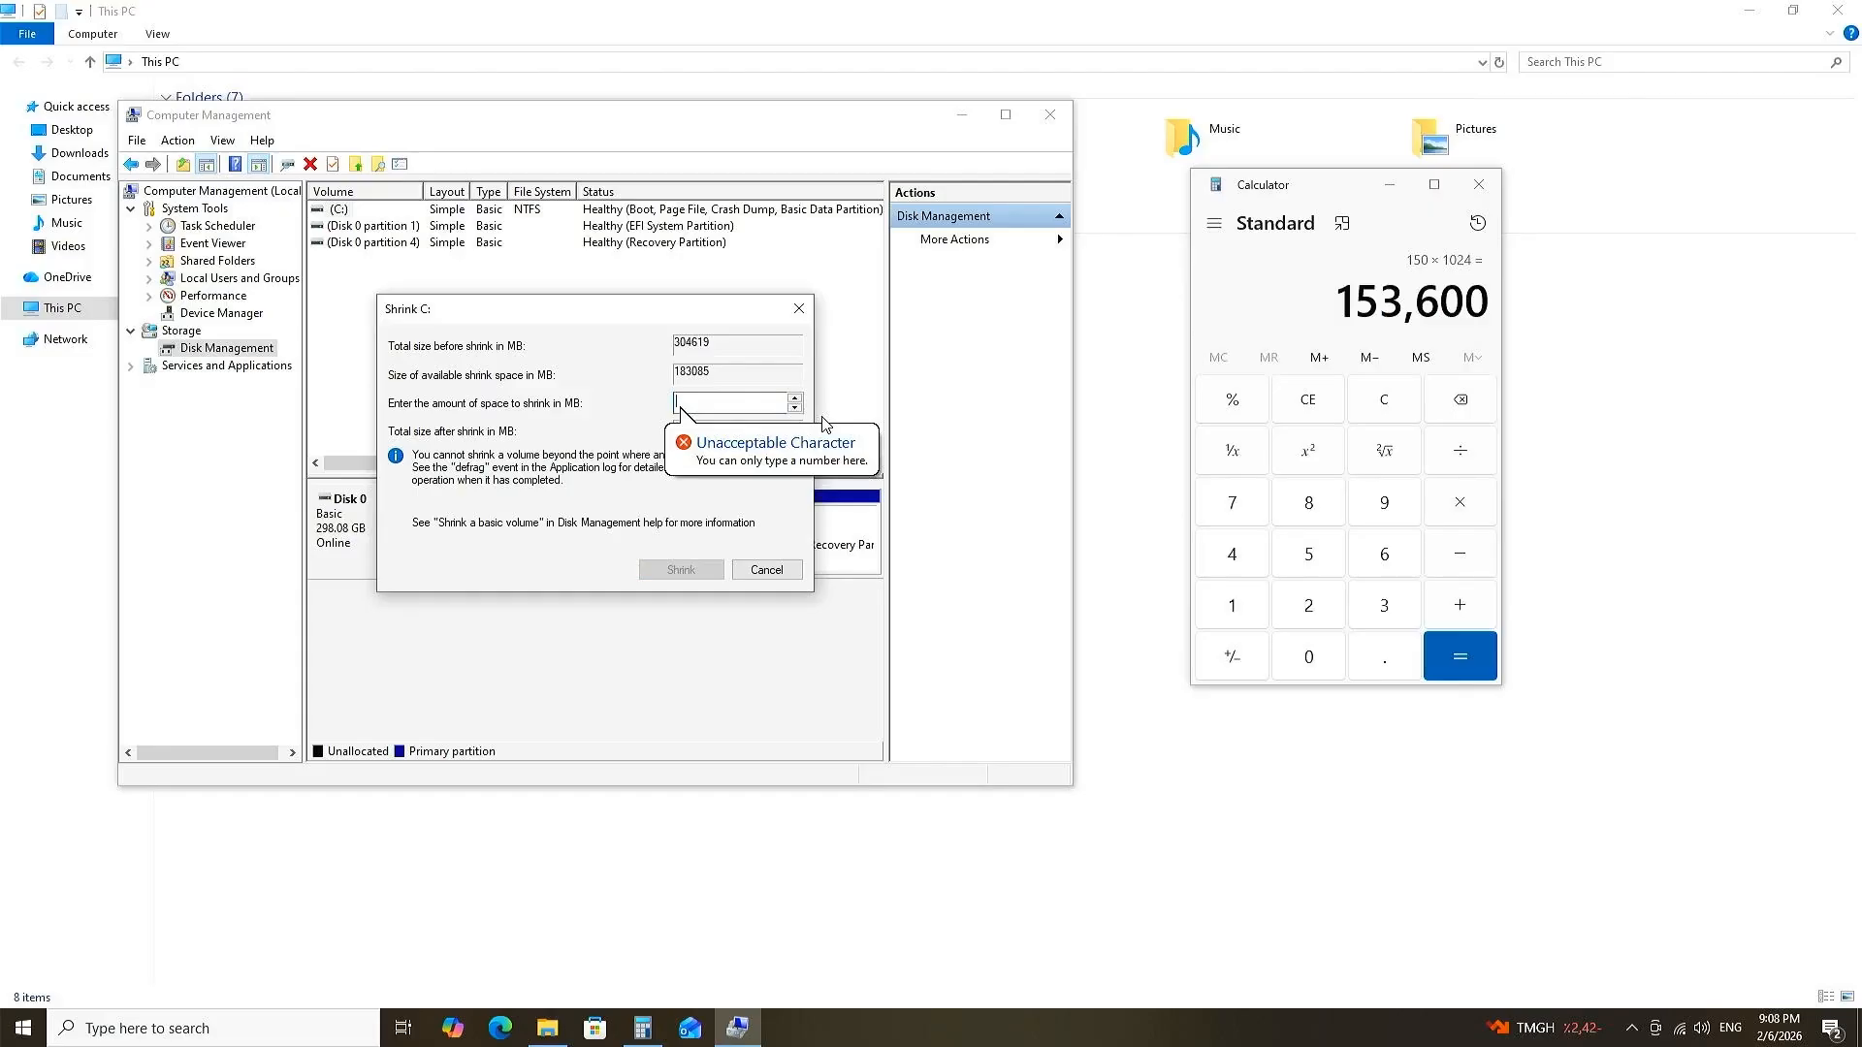
{"action": "type", "text": "1"}
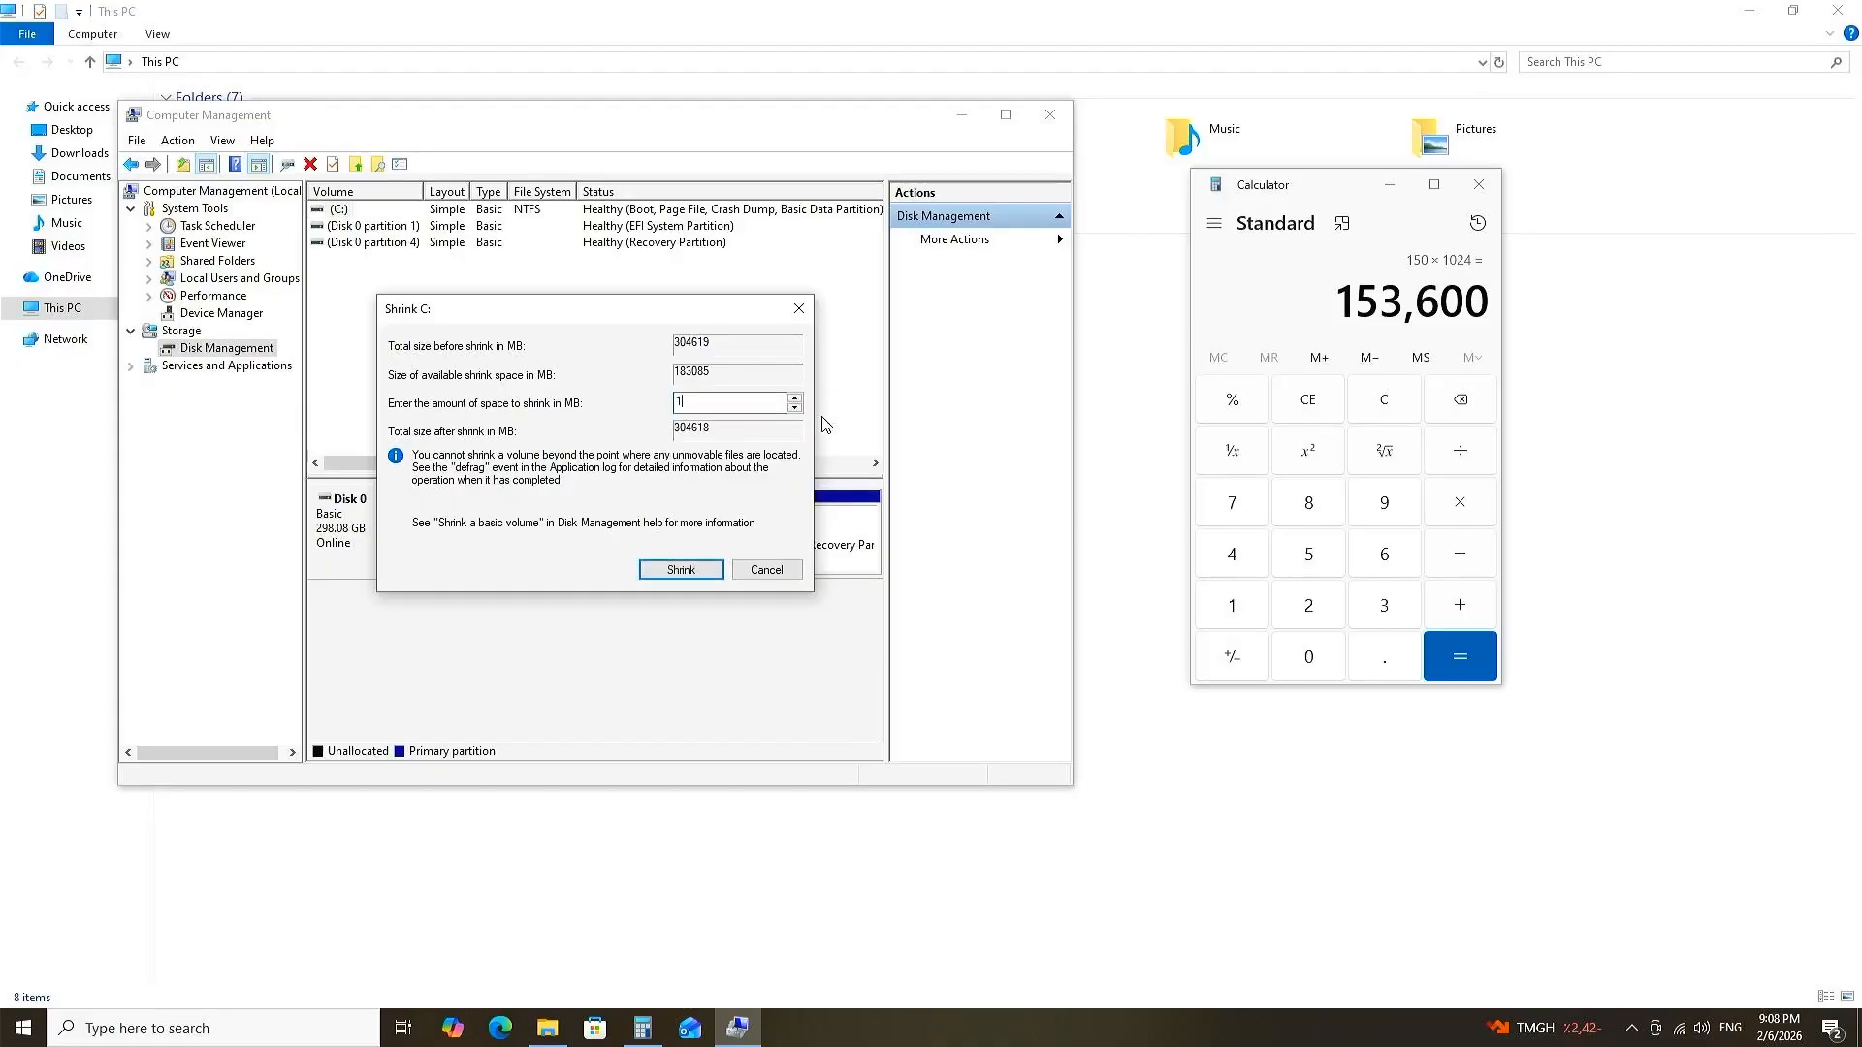
{"action": "type", "text": "53600"}
{"action": "left_click", "coordinate": [692, 571]}
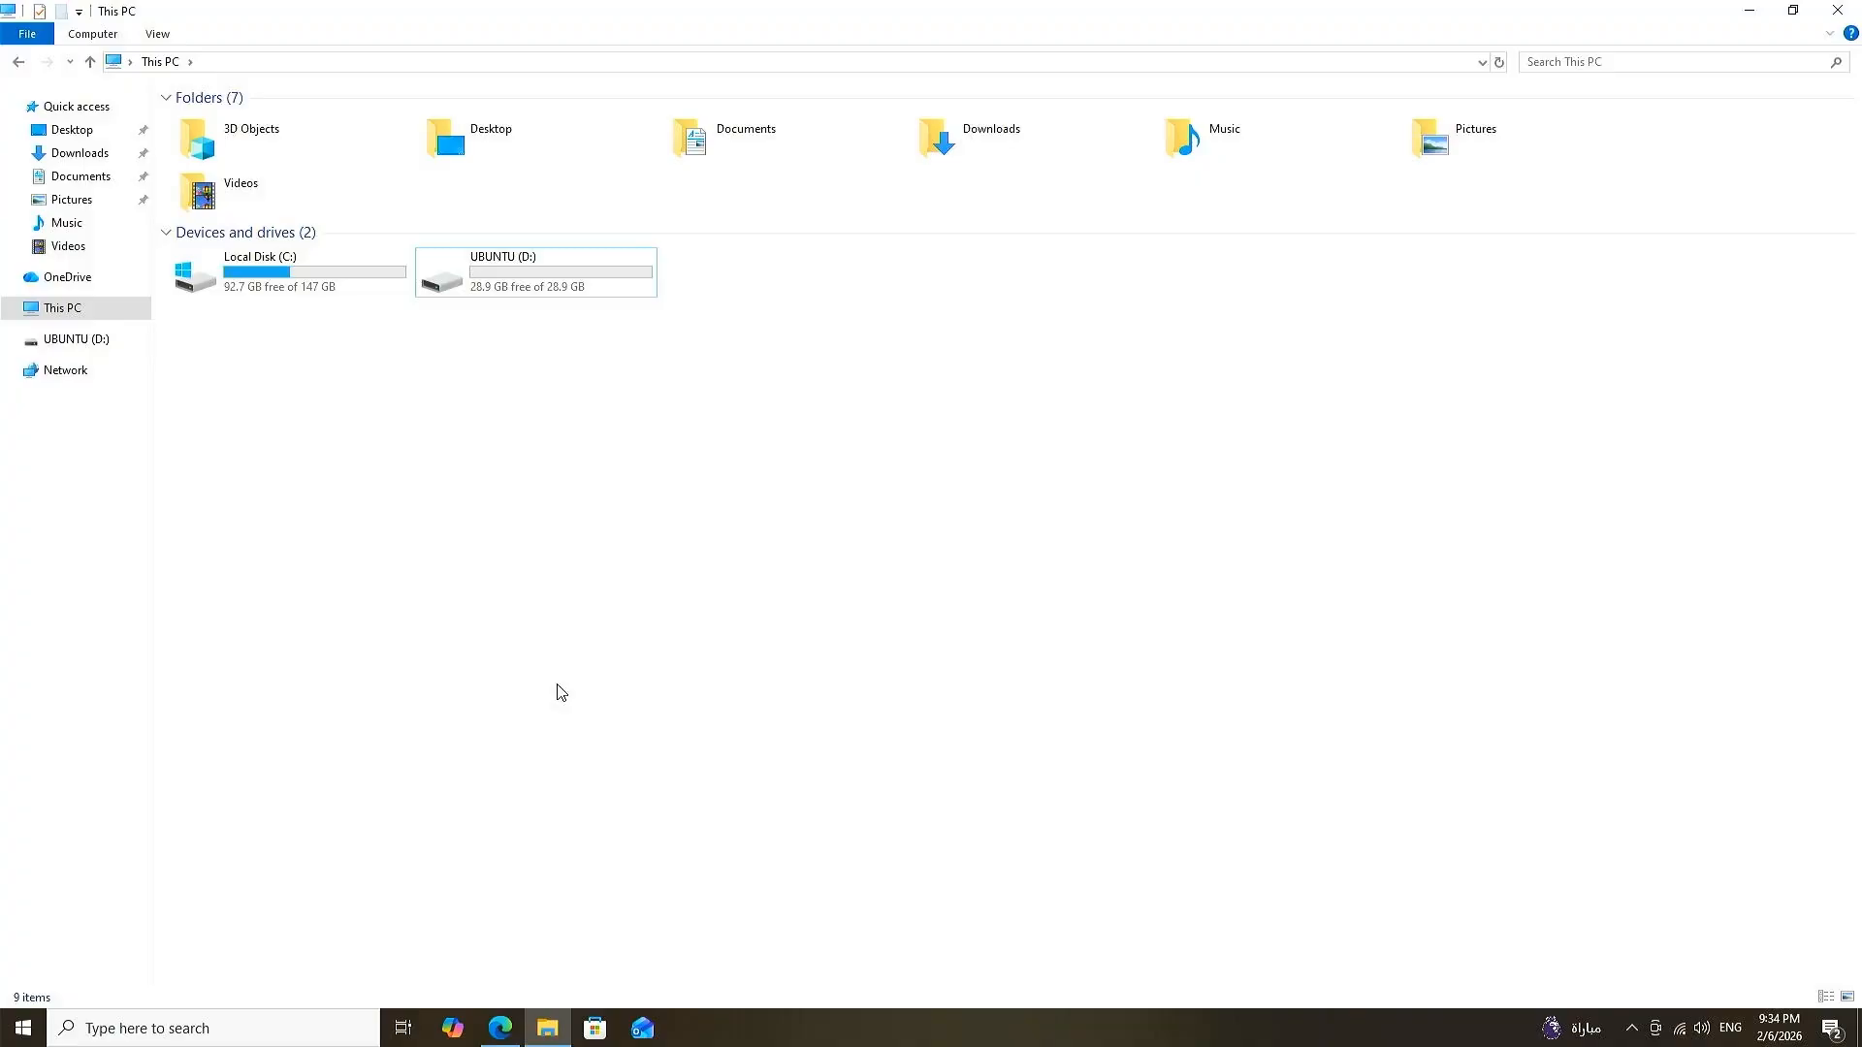
Step: Switch to Microsoft Edge, review the rufus search results, and locate the standard Windows x64 release rufus-4.12.exe on the Rufus site
{"action": "left_click", "coordinate": [500, 1028]}
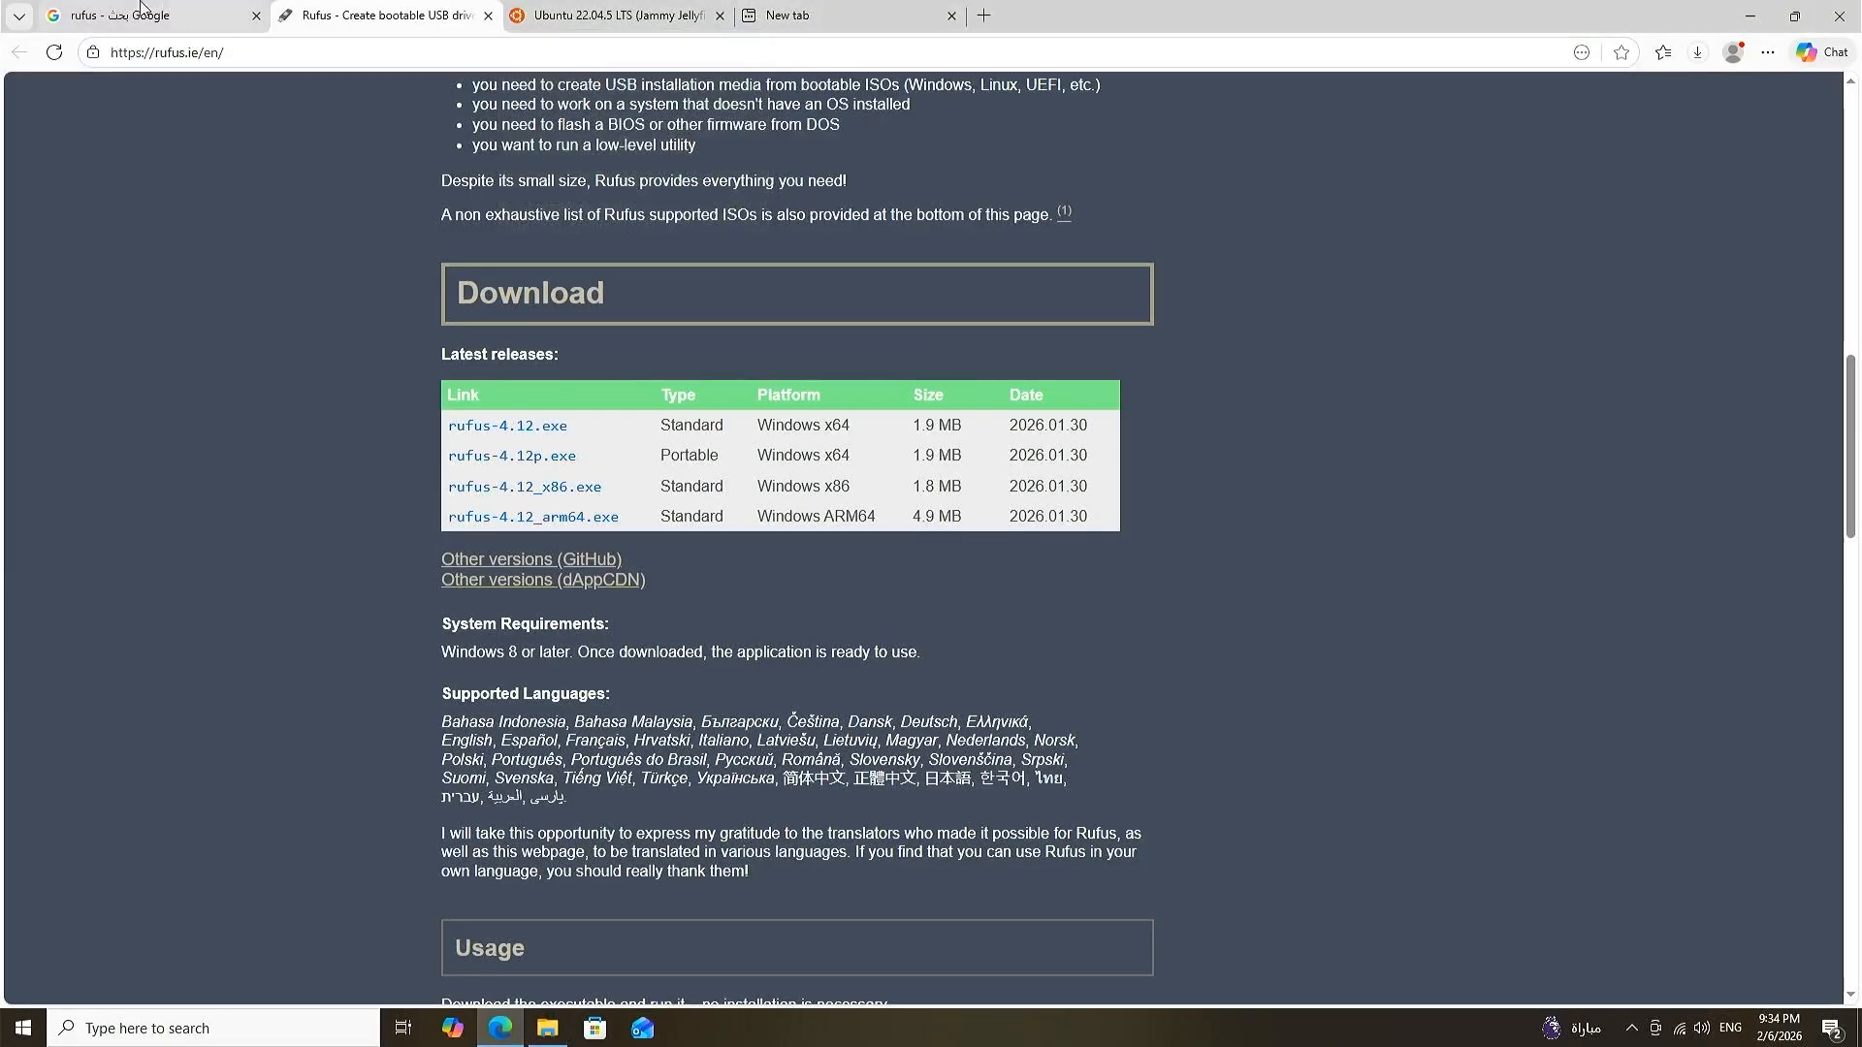
{"action": "left_click", "coordinate": [107, 14]}
{"action": "left_click", "coordinate": [306, 8]}
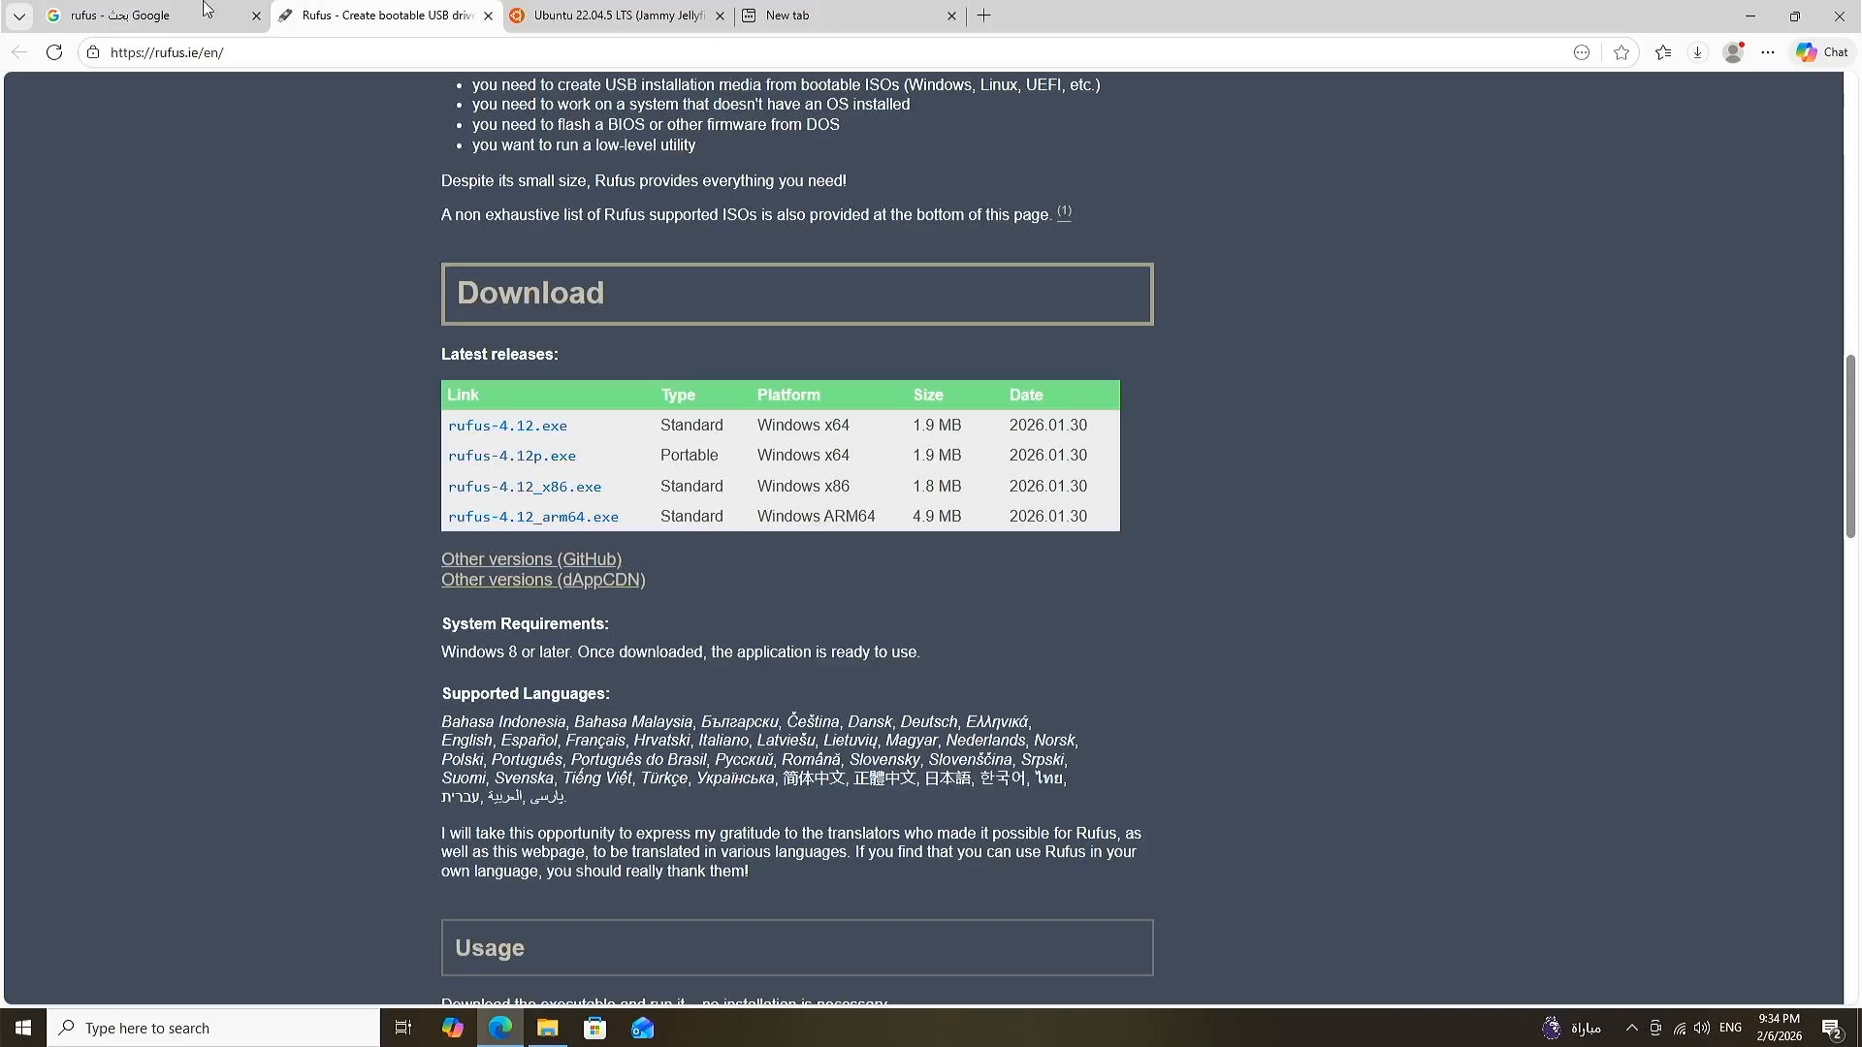
{"action": "left_click", "coordinate": [175, 12]}
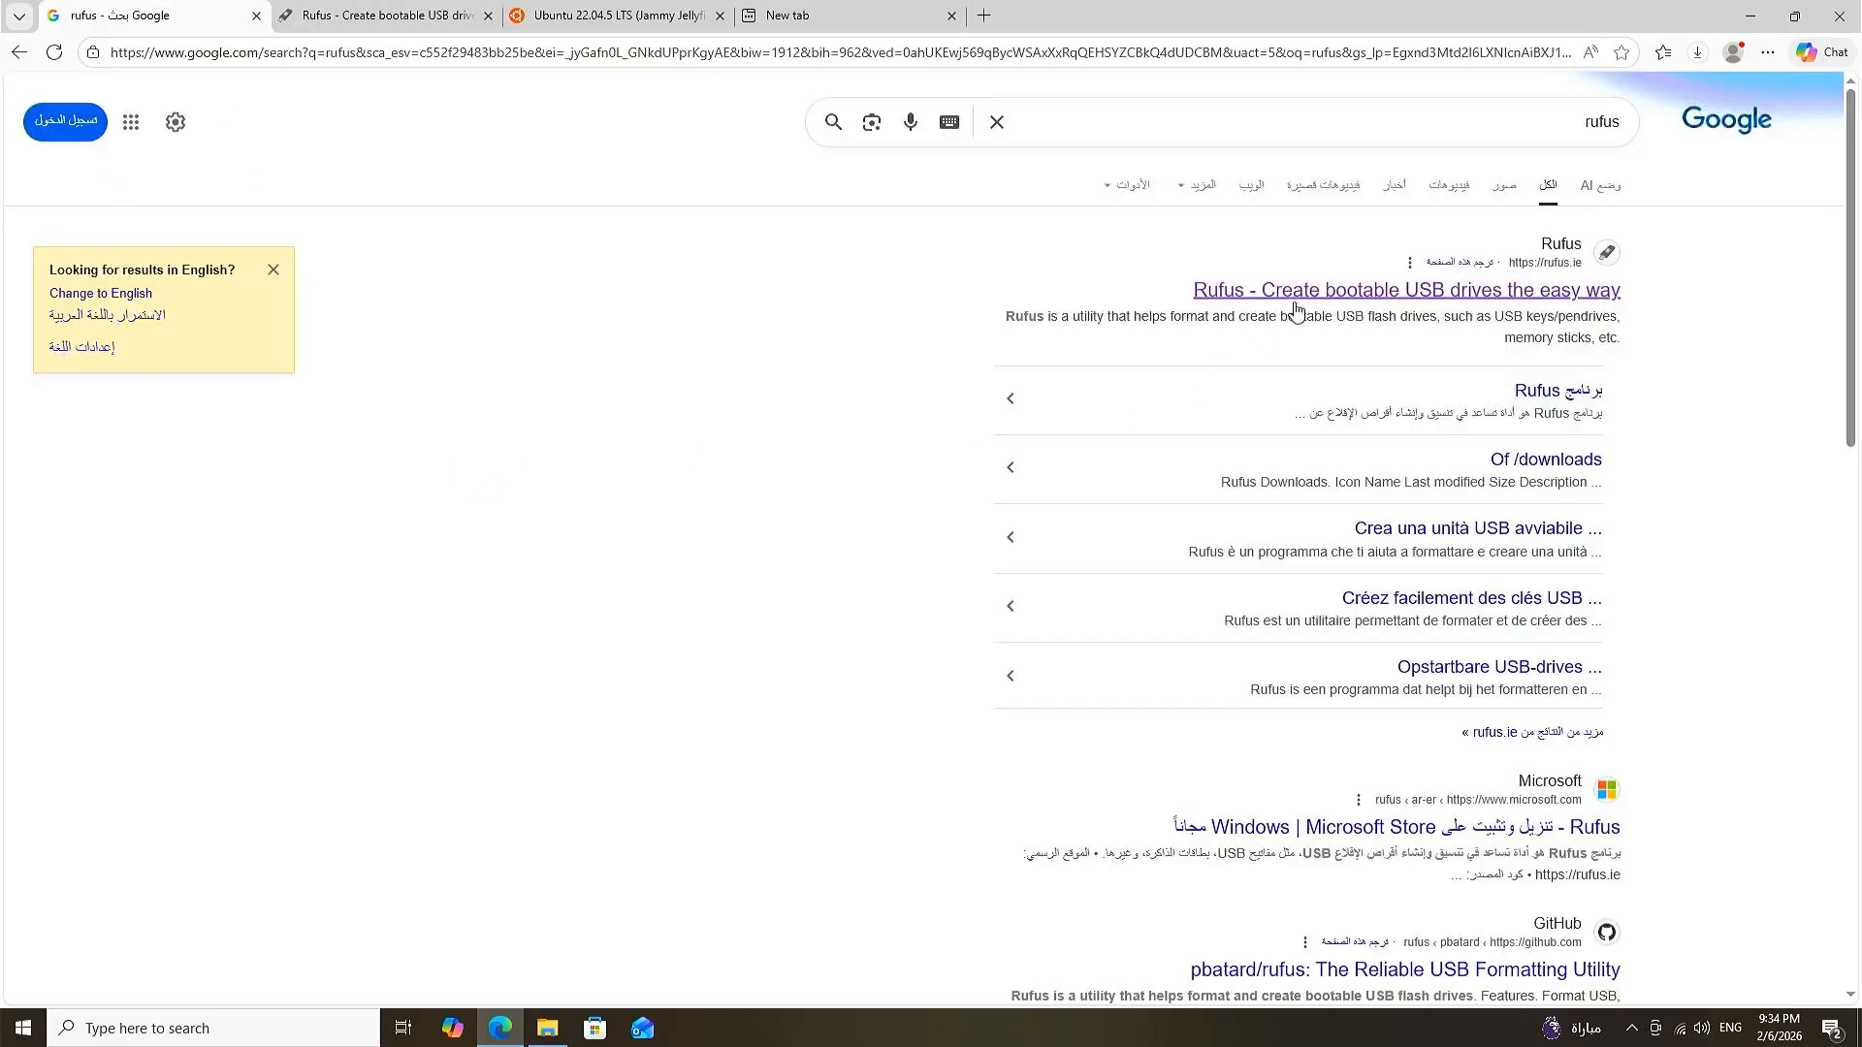
{"action": "left_click", "coordinate": [331, 8]}
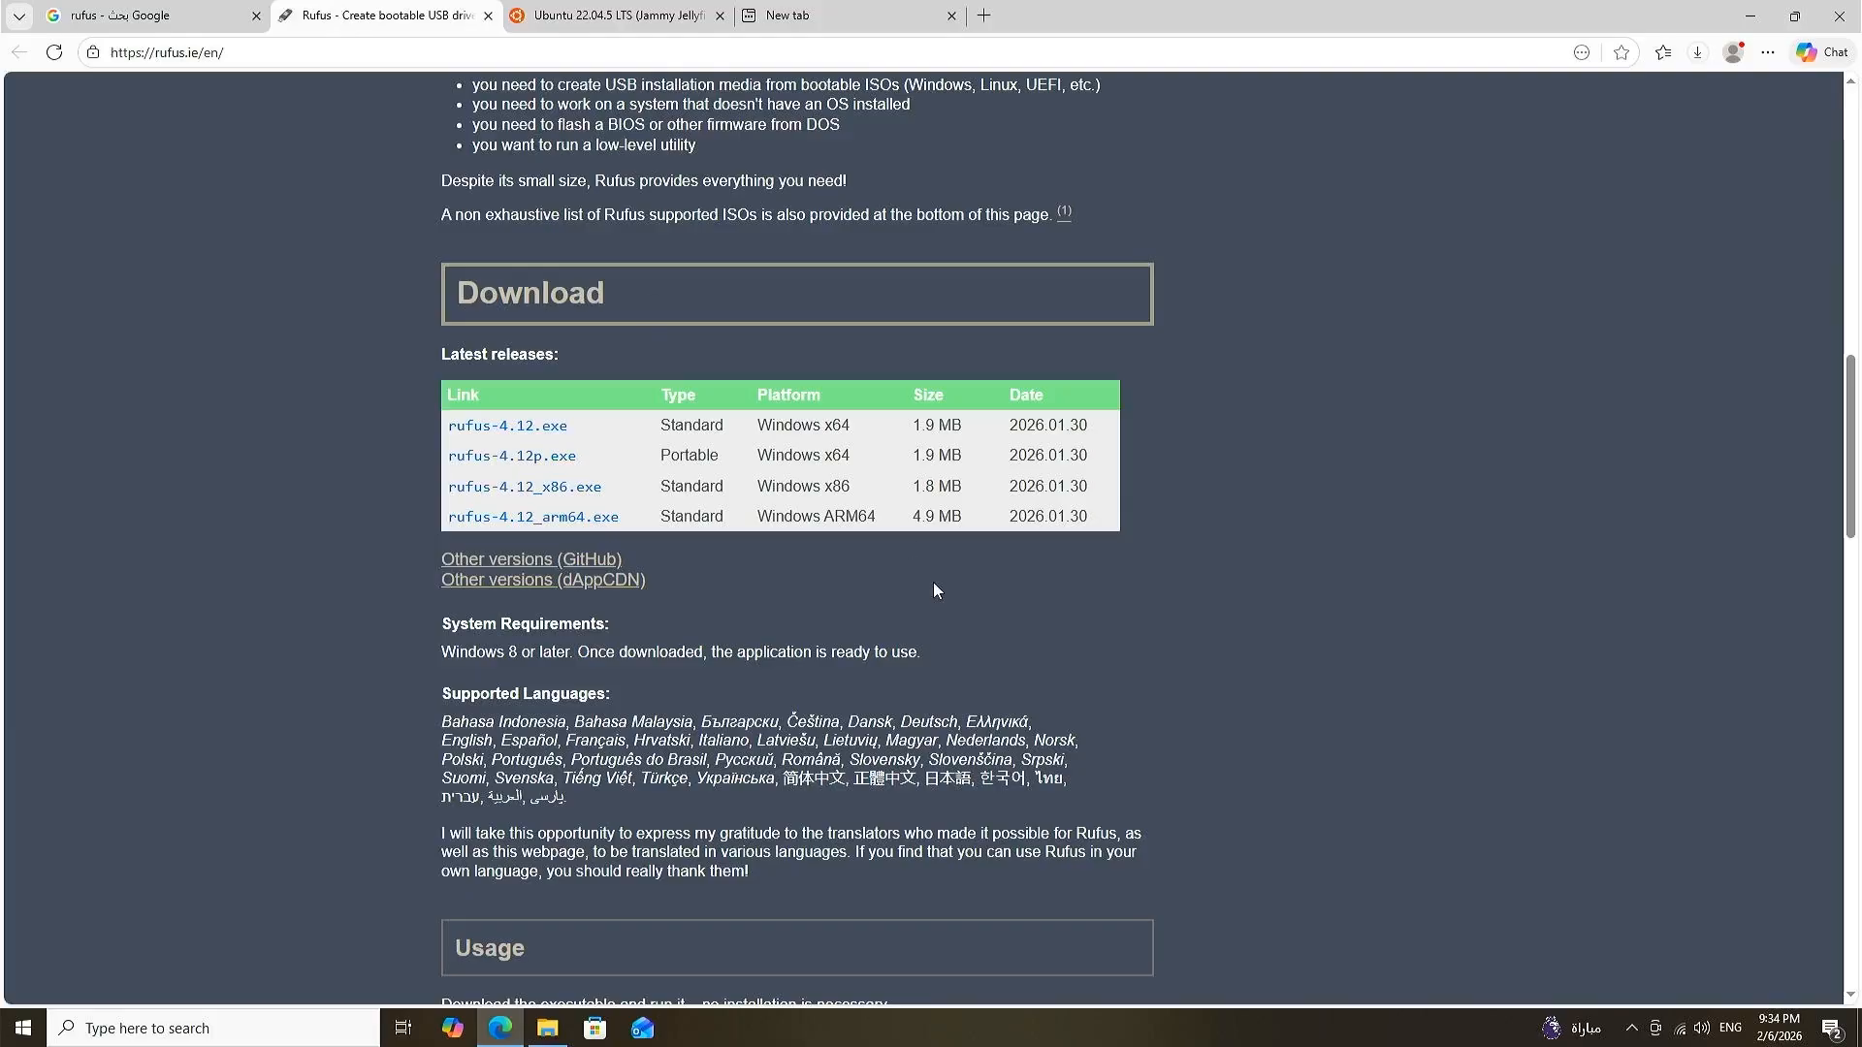
{"action": "scroll", "coordinate": [933, 578], "scroll_direction": "up", "scroll_amount": 3}
{"action": "scroll", "coordinate": [846, 603], "scroll_direction": "down", "scroll_amount": 2}
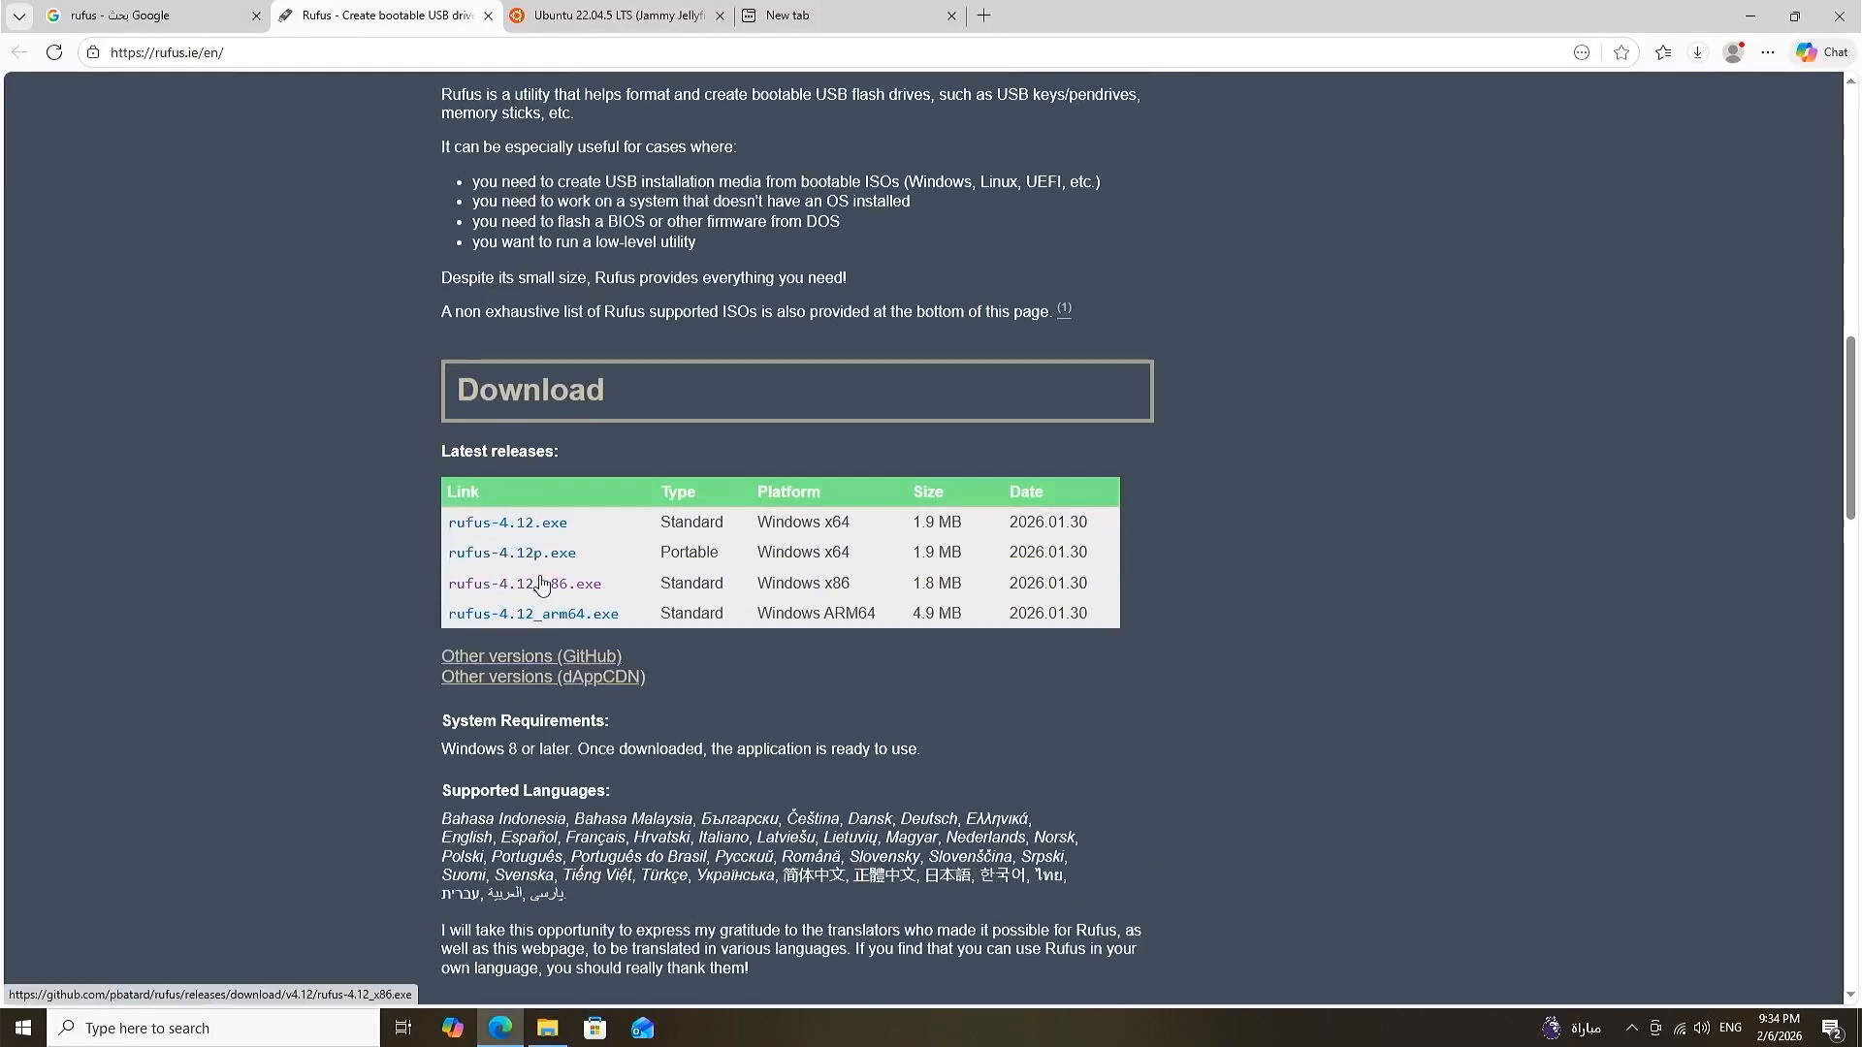
{"action": "left_click", "coordinate": [524, 530]}
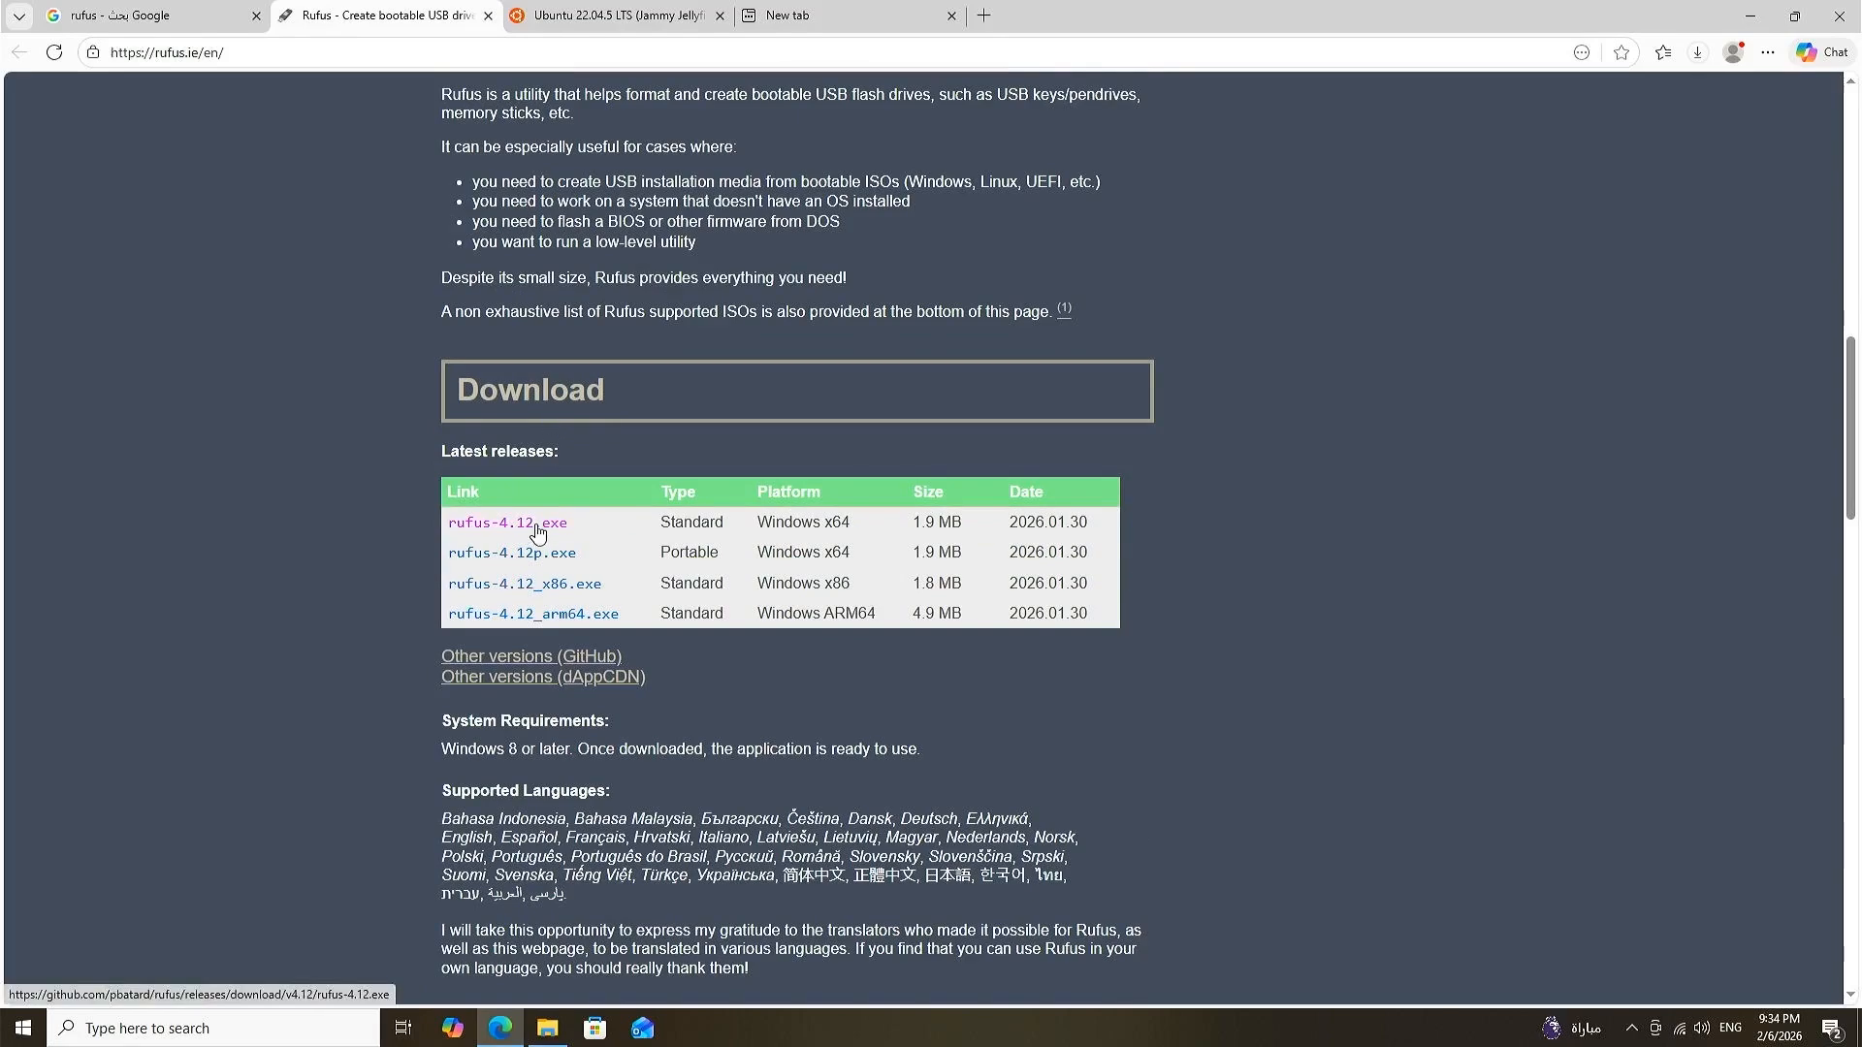
Step: Switch to File Explorer and locate the rufus-4.5 application in the Downloads folder
{"action": "left_click", "coordinate": [548, 1028]}
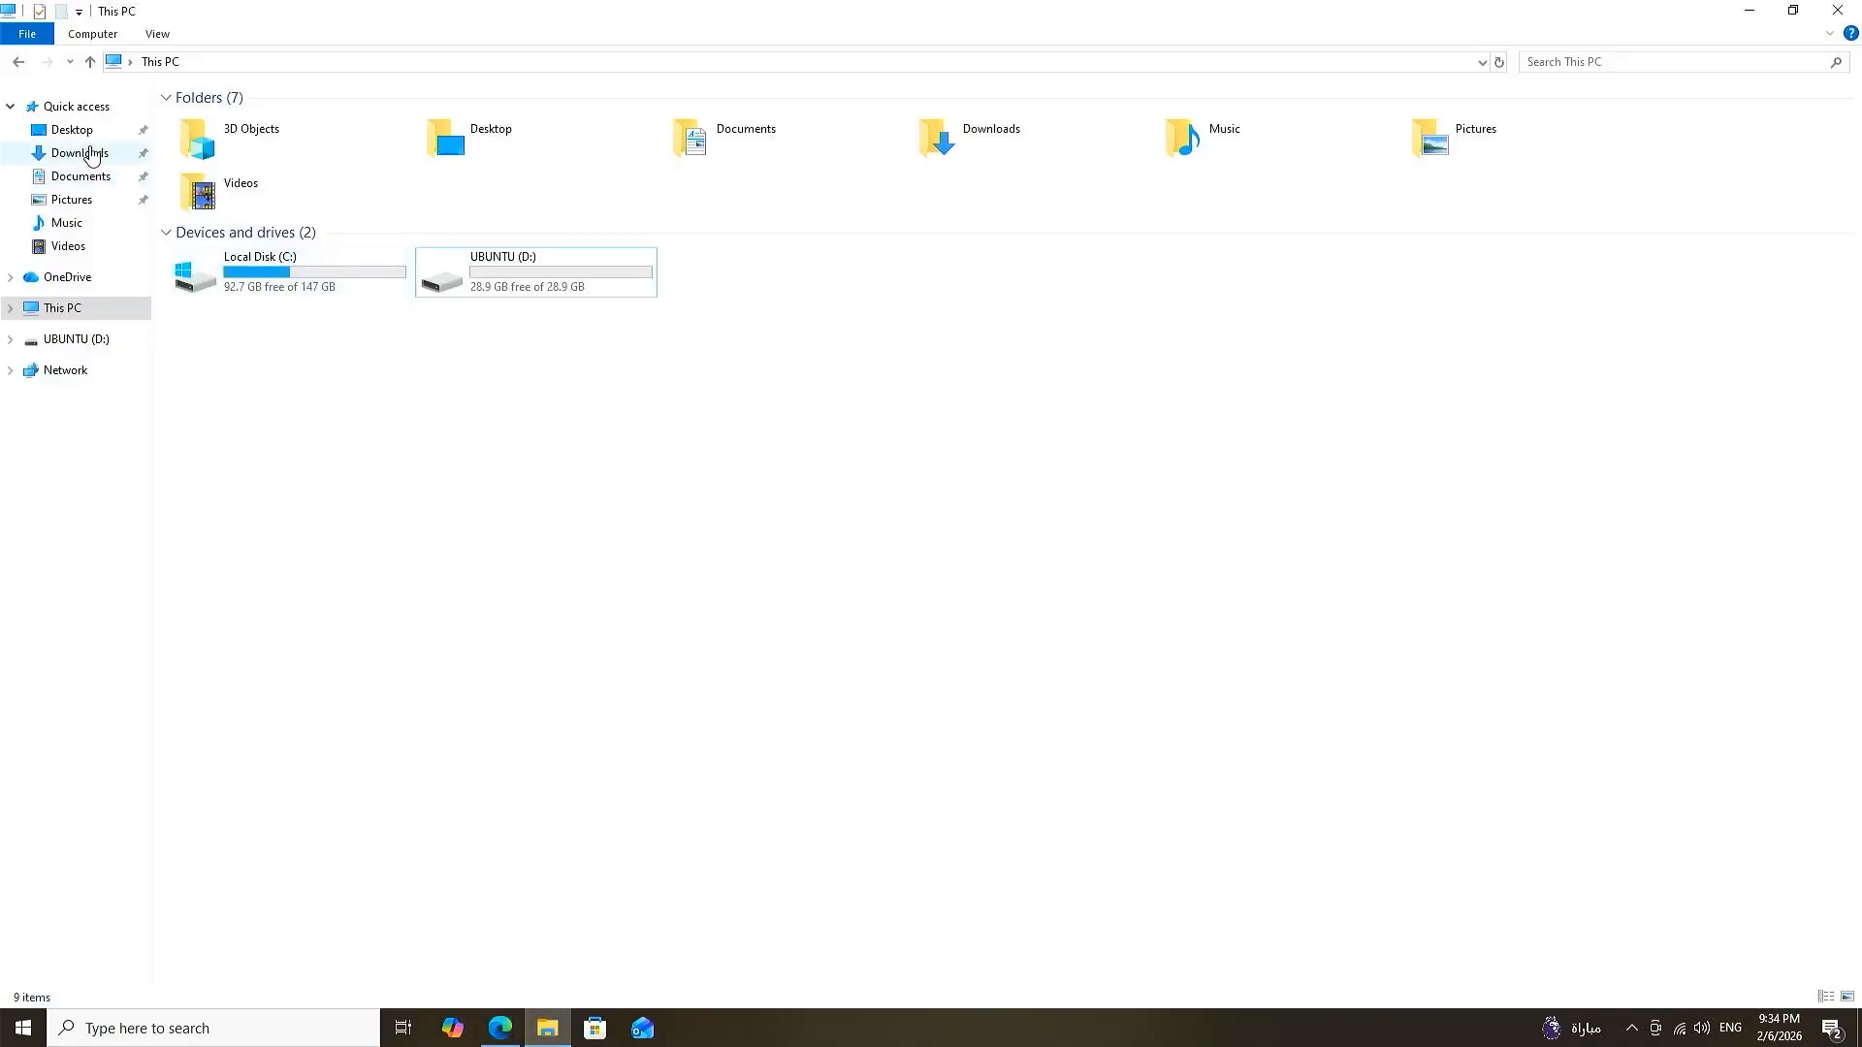
{"action": "left_click", "coordinate": [90, 153]}
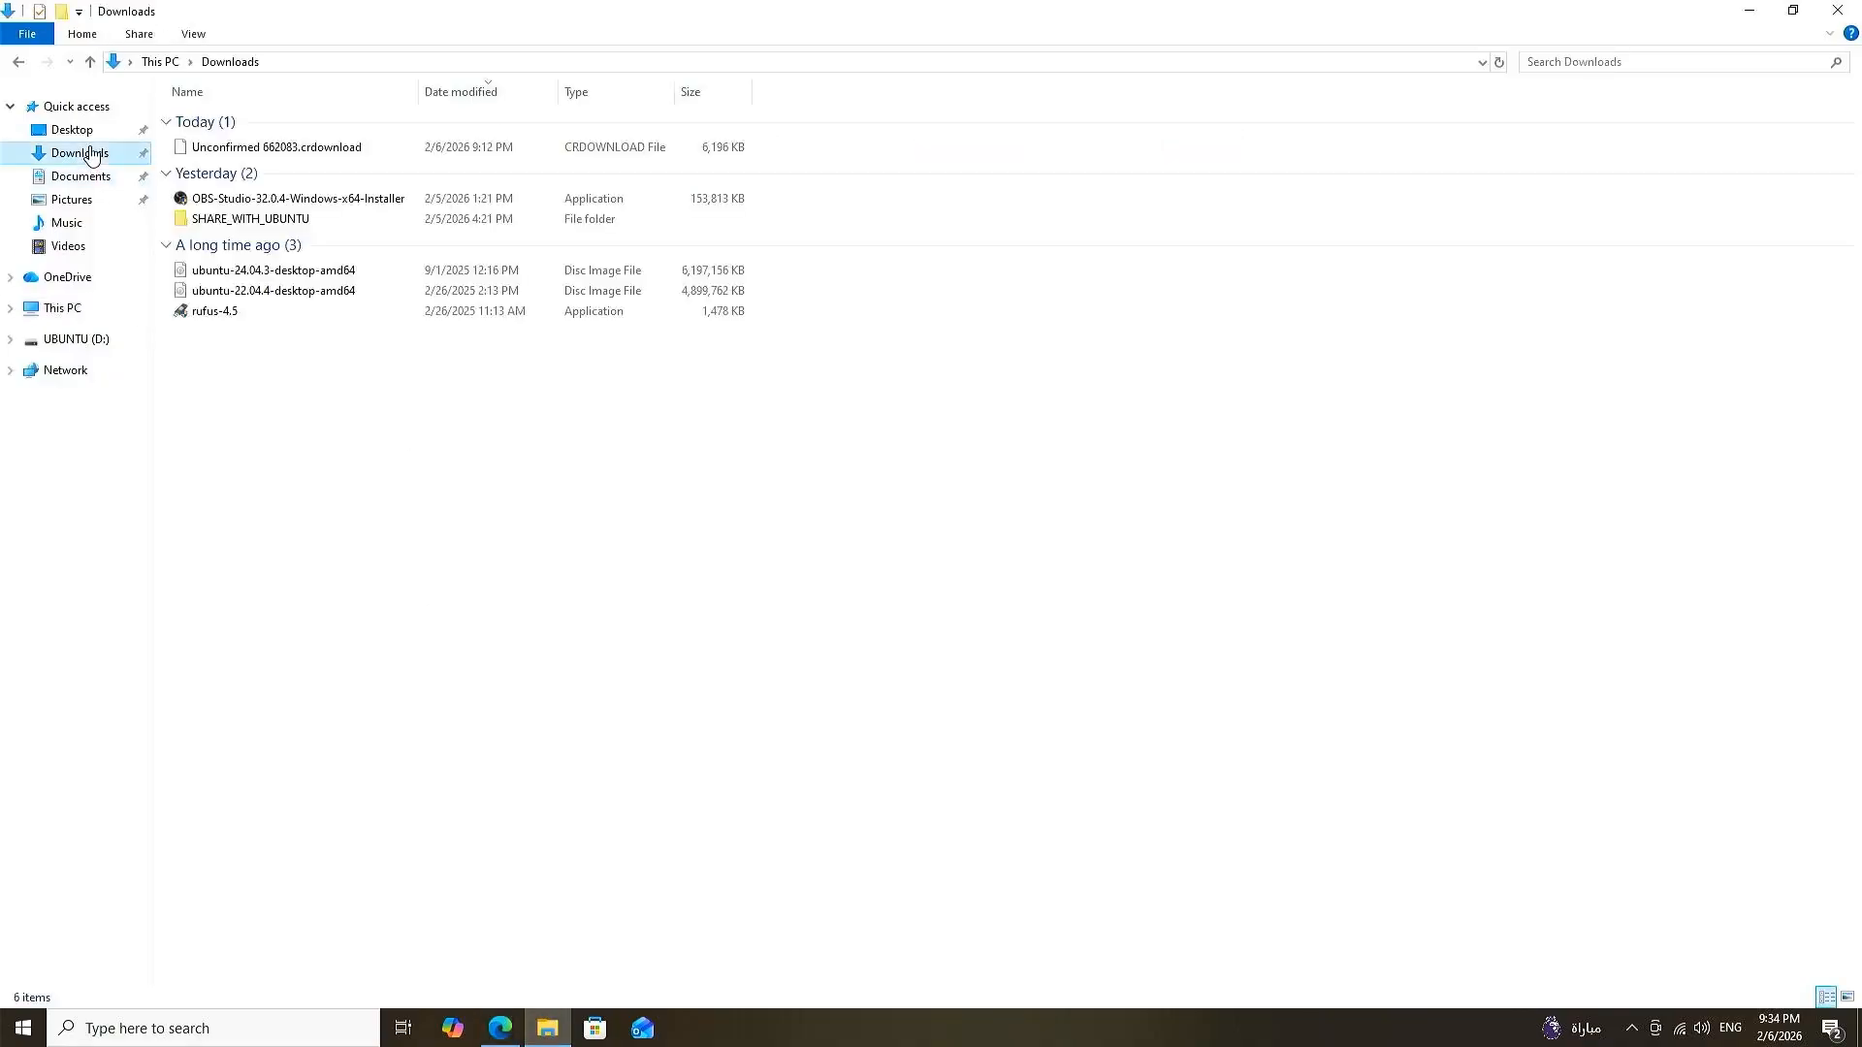
{"action": "left_click", "coordinate": [217, 321]}
Step: Switch to Microsoft Edge, search Google for "ubuntu 24.04", and view the Ubuntu 24.04 LTS result in a new tab
{"action": "left_click", "coordinate": [511, 1028]}
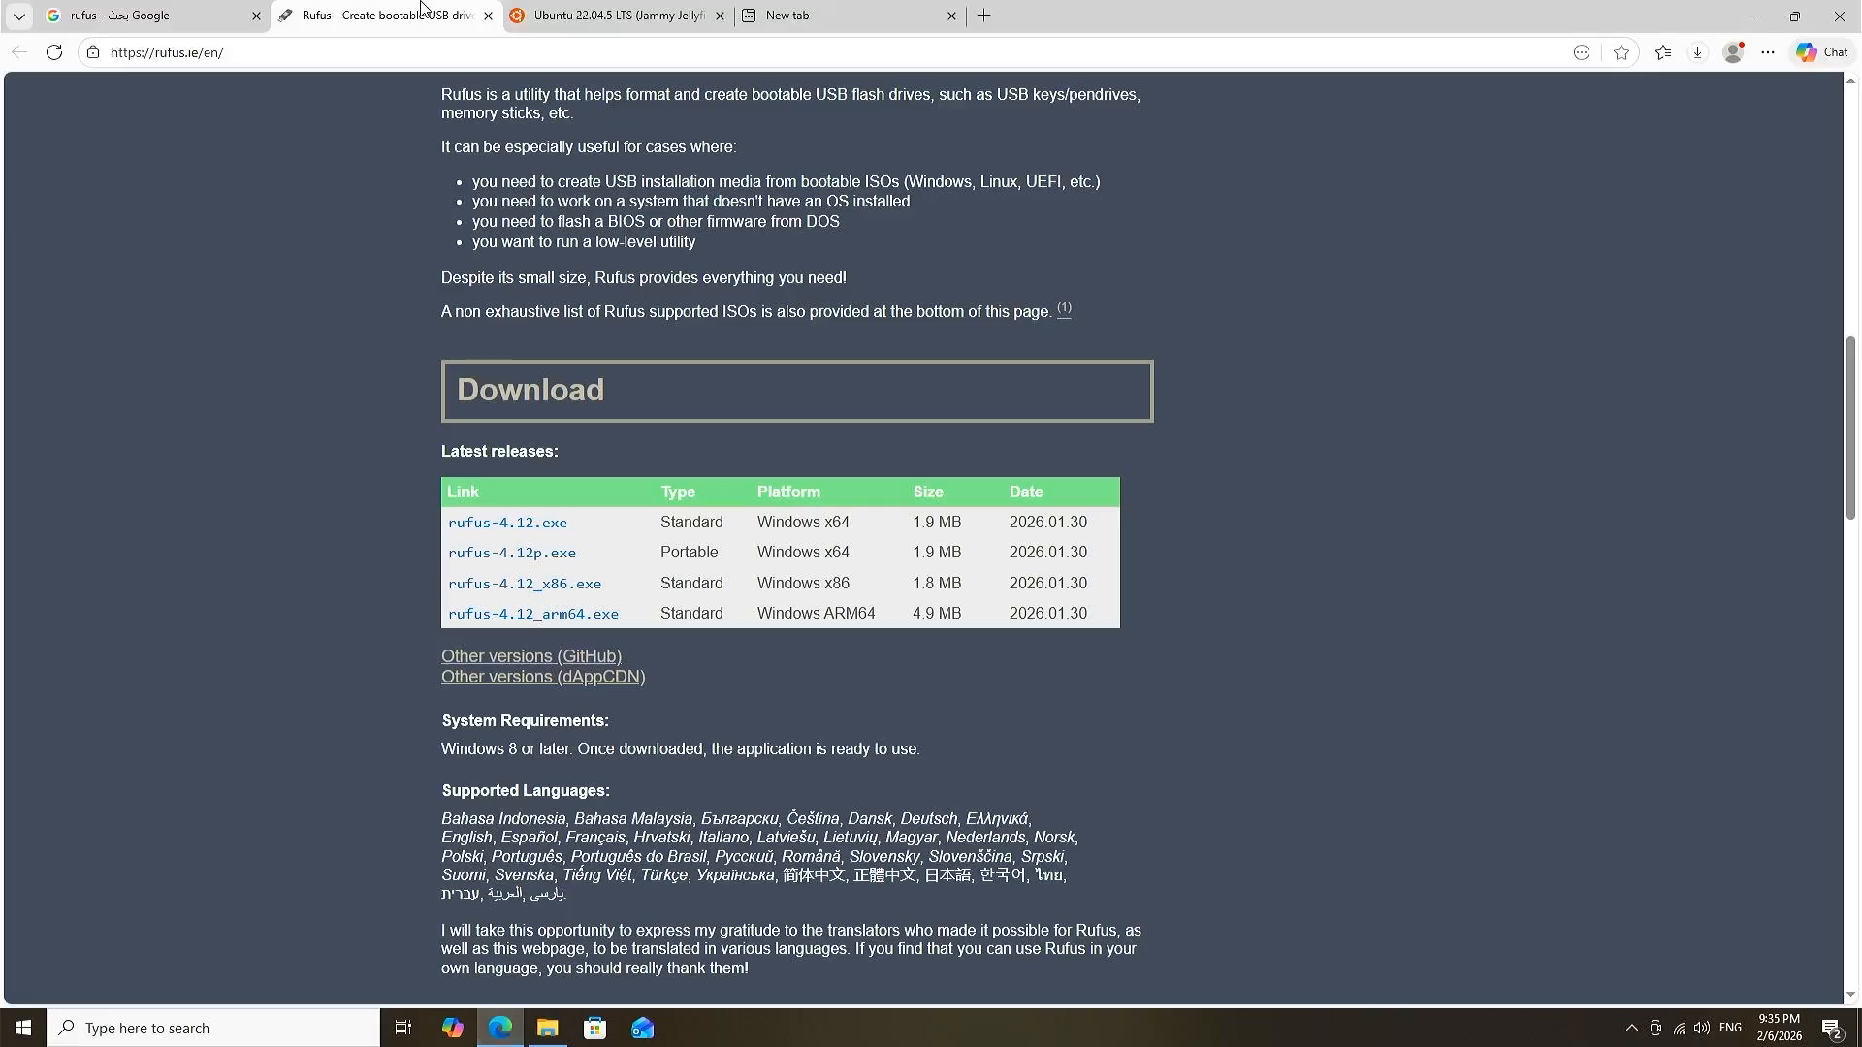
{"action": "left_click", "coordinate": [156, 15]}
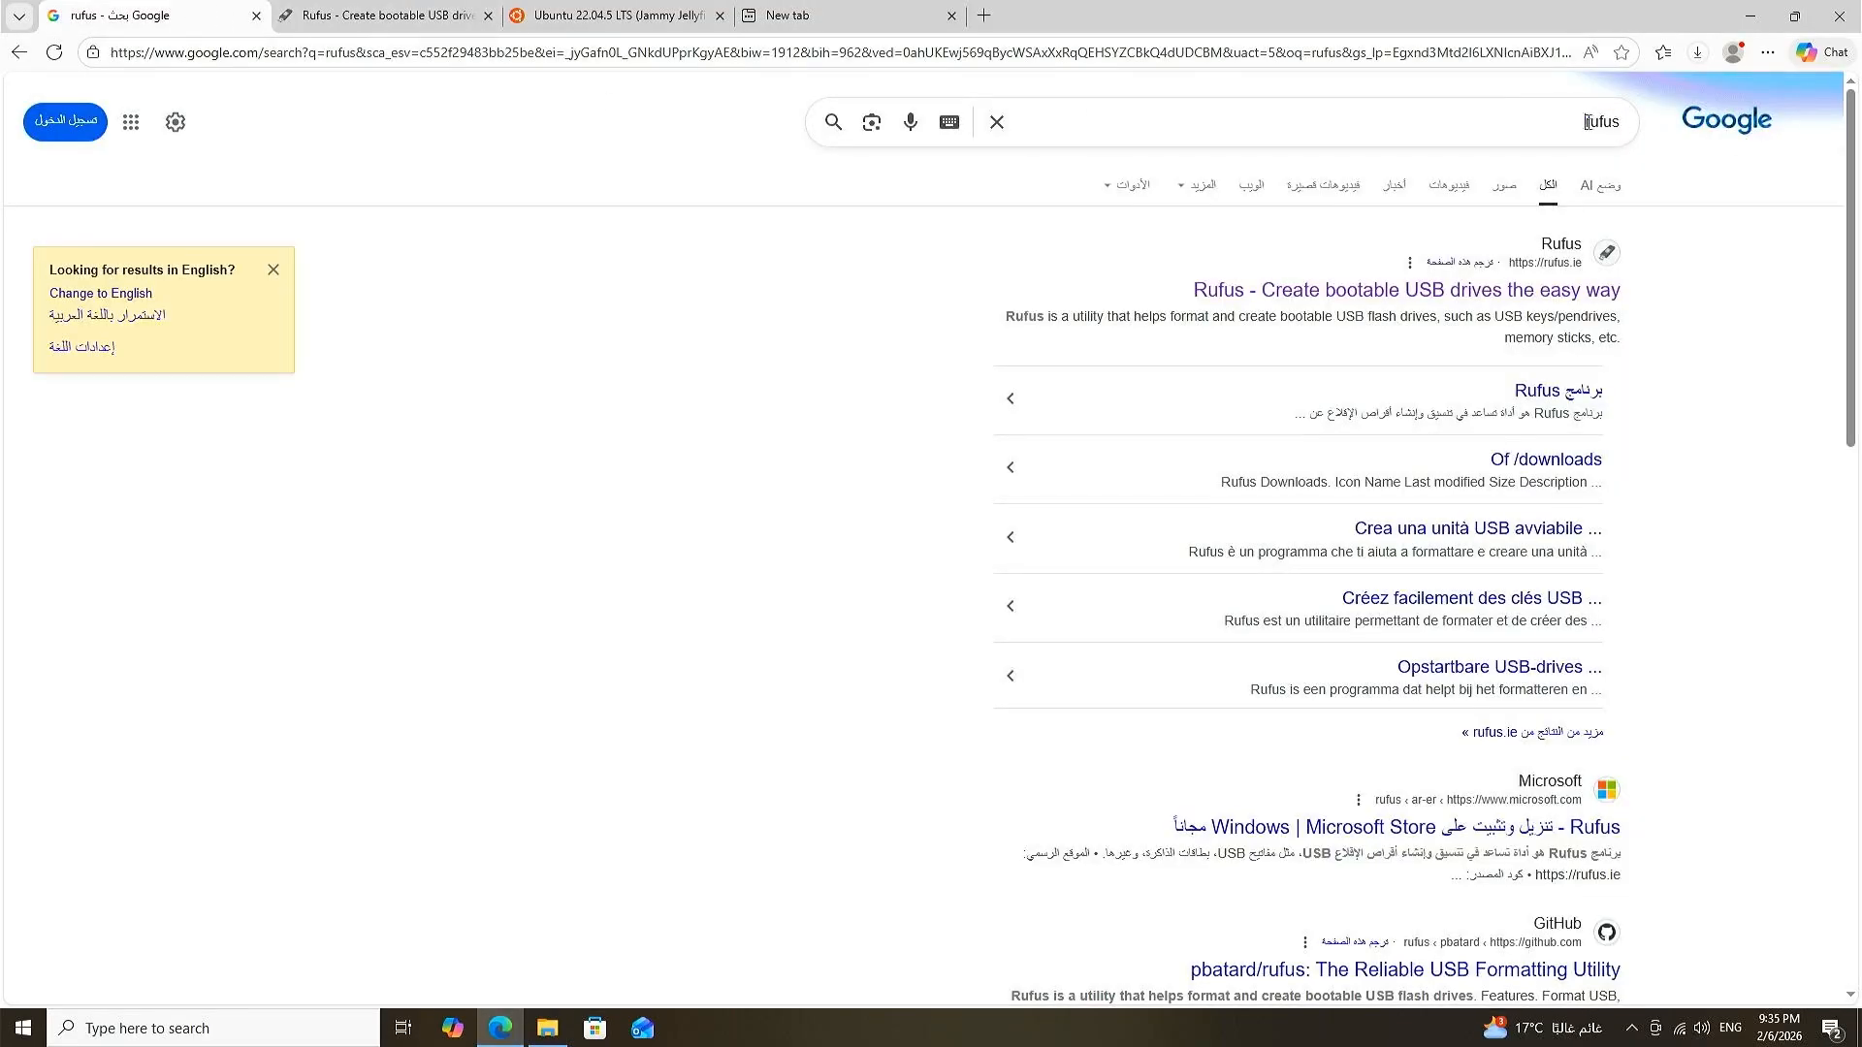
{"action": "left_click_drag", "start_coordinate": [1579, 121], "coordinate": [1635, 130]}
{"action": "type", "text": "u"}
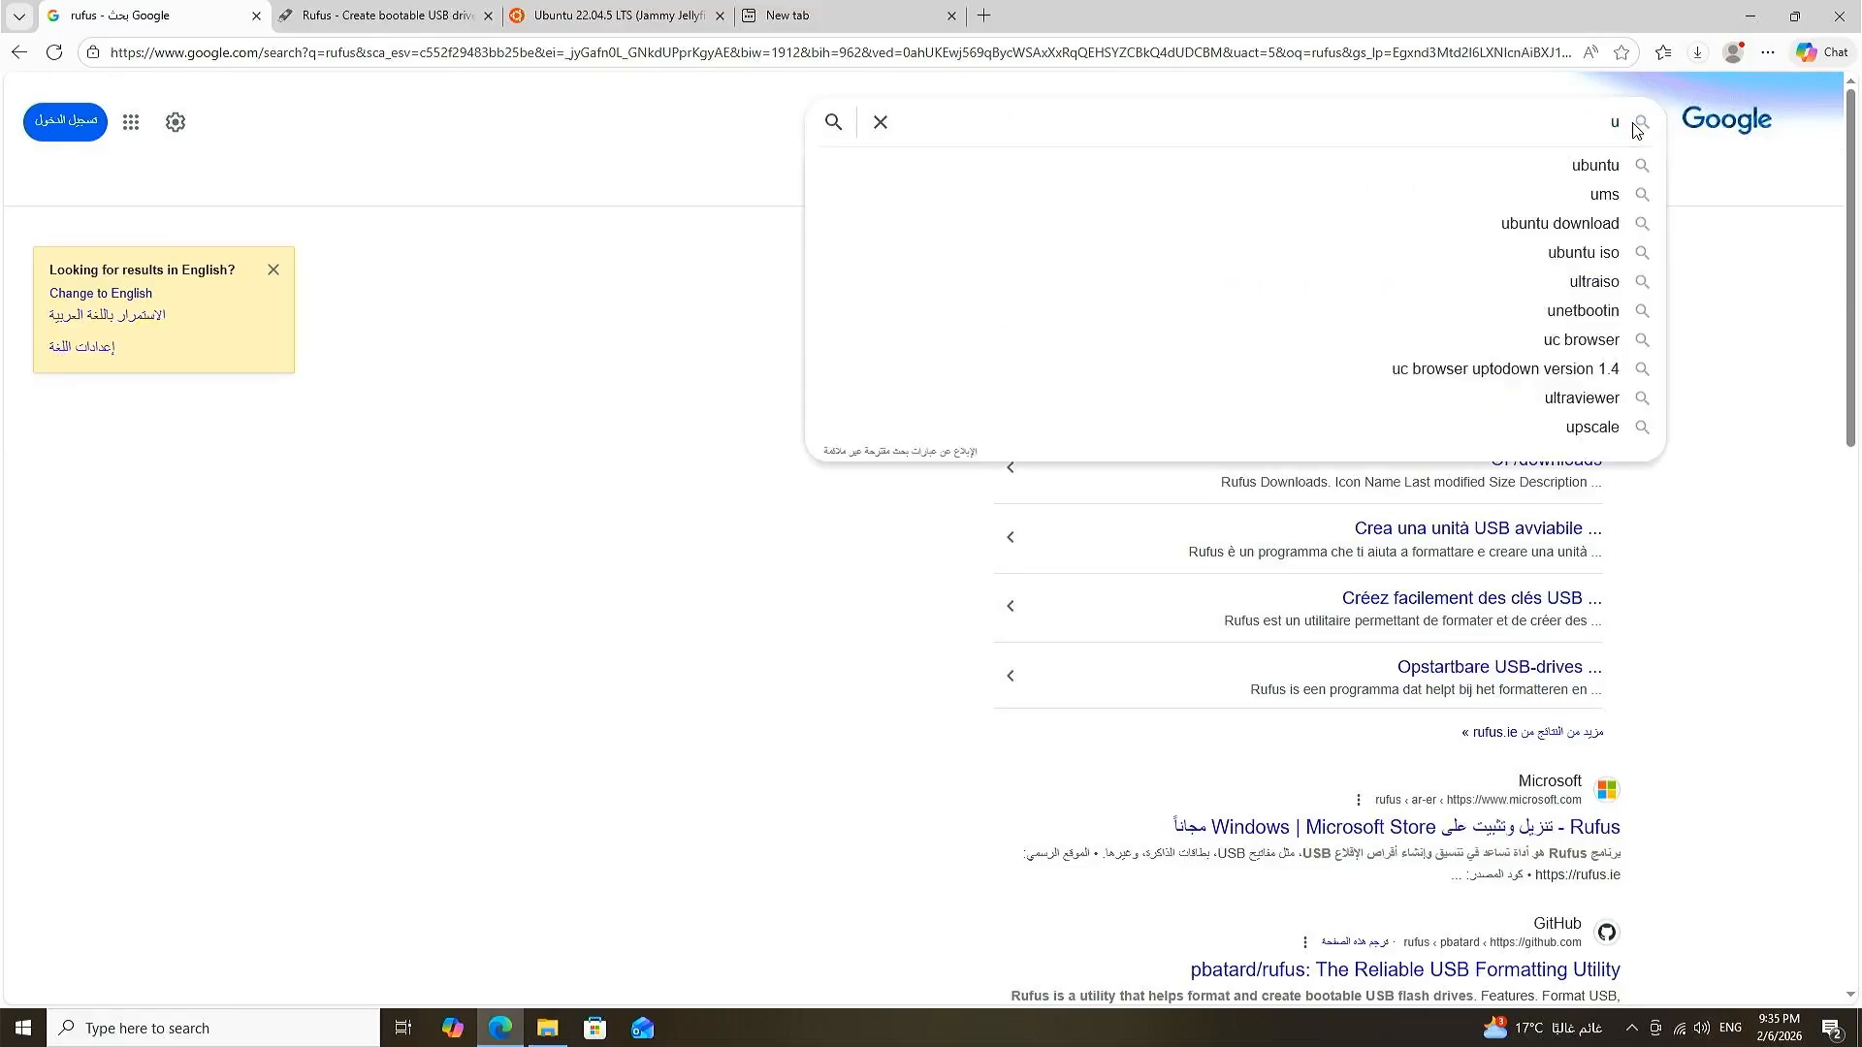
{"action": "type", "text": "buntu"}
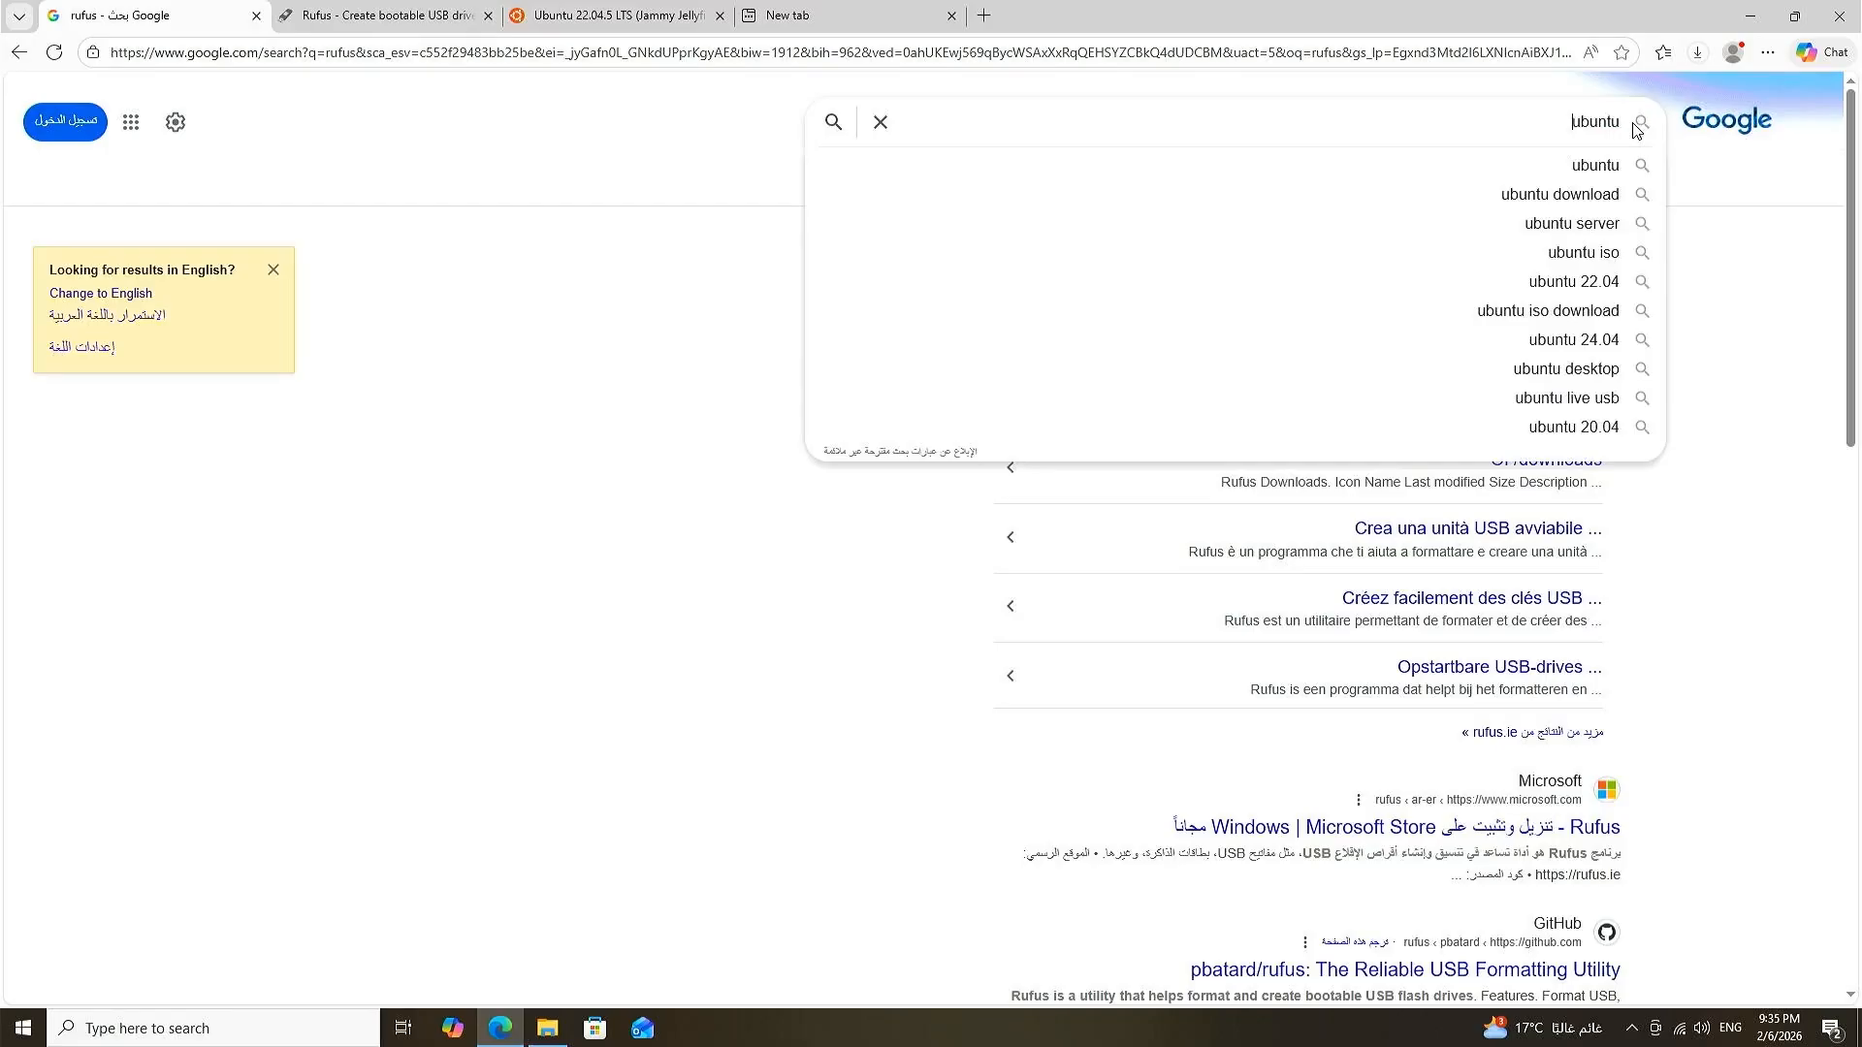
{"action": "type", "text": " 24.04"}
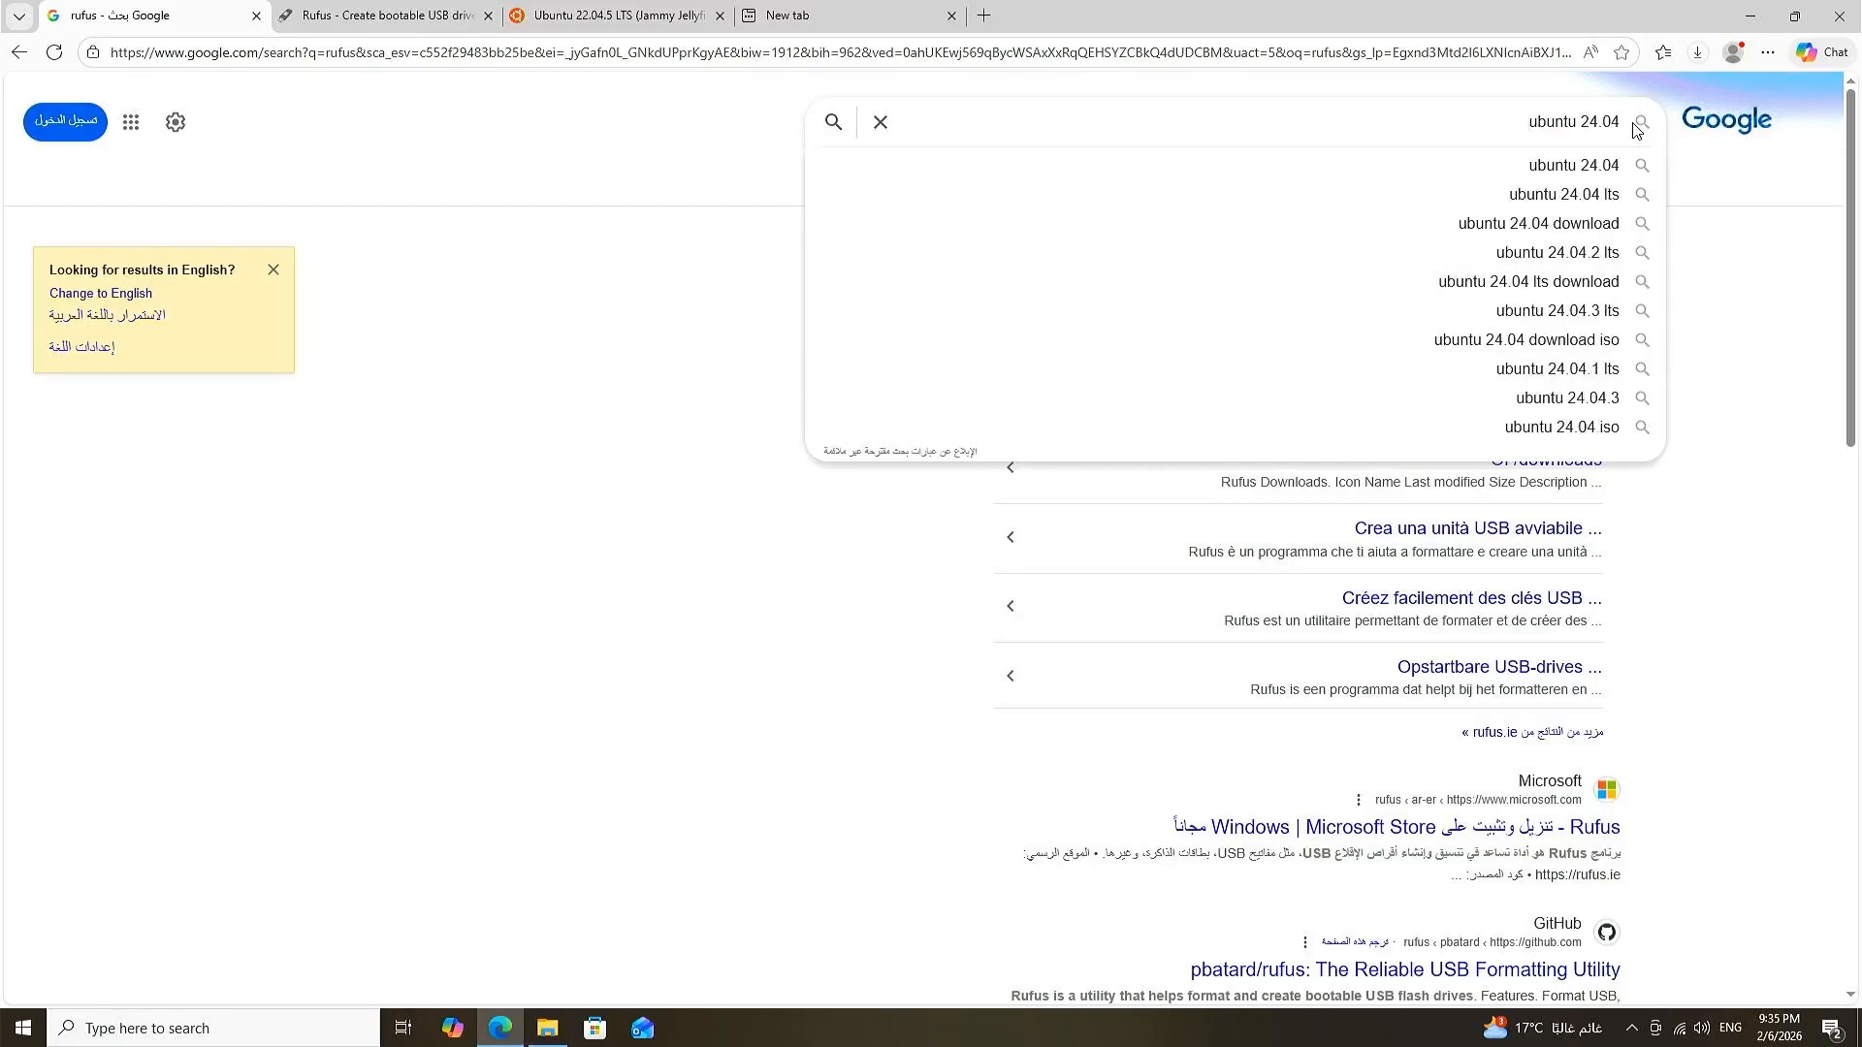
{"action": "key", "text": "Return"}
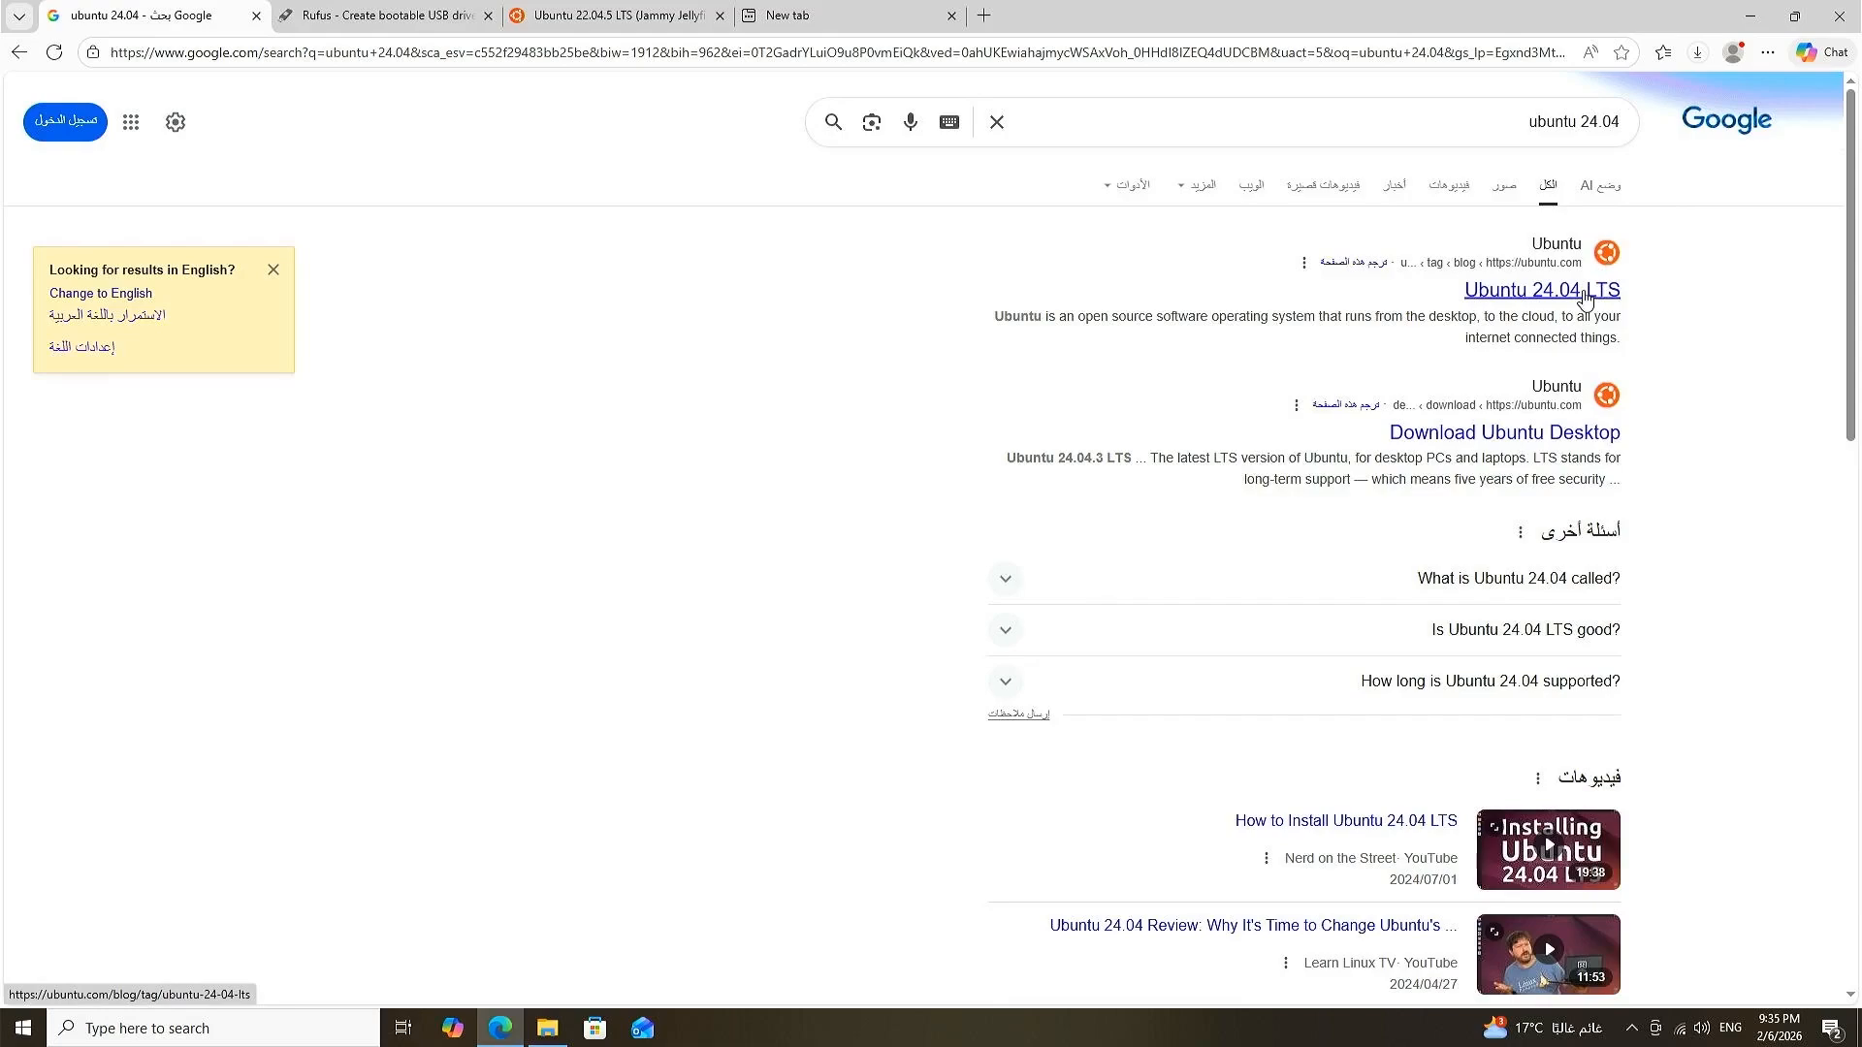
{"action": "middle_click", "coordinate": [1566, 294]}
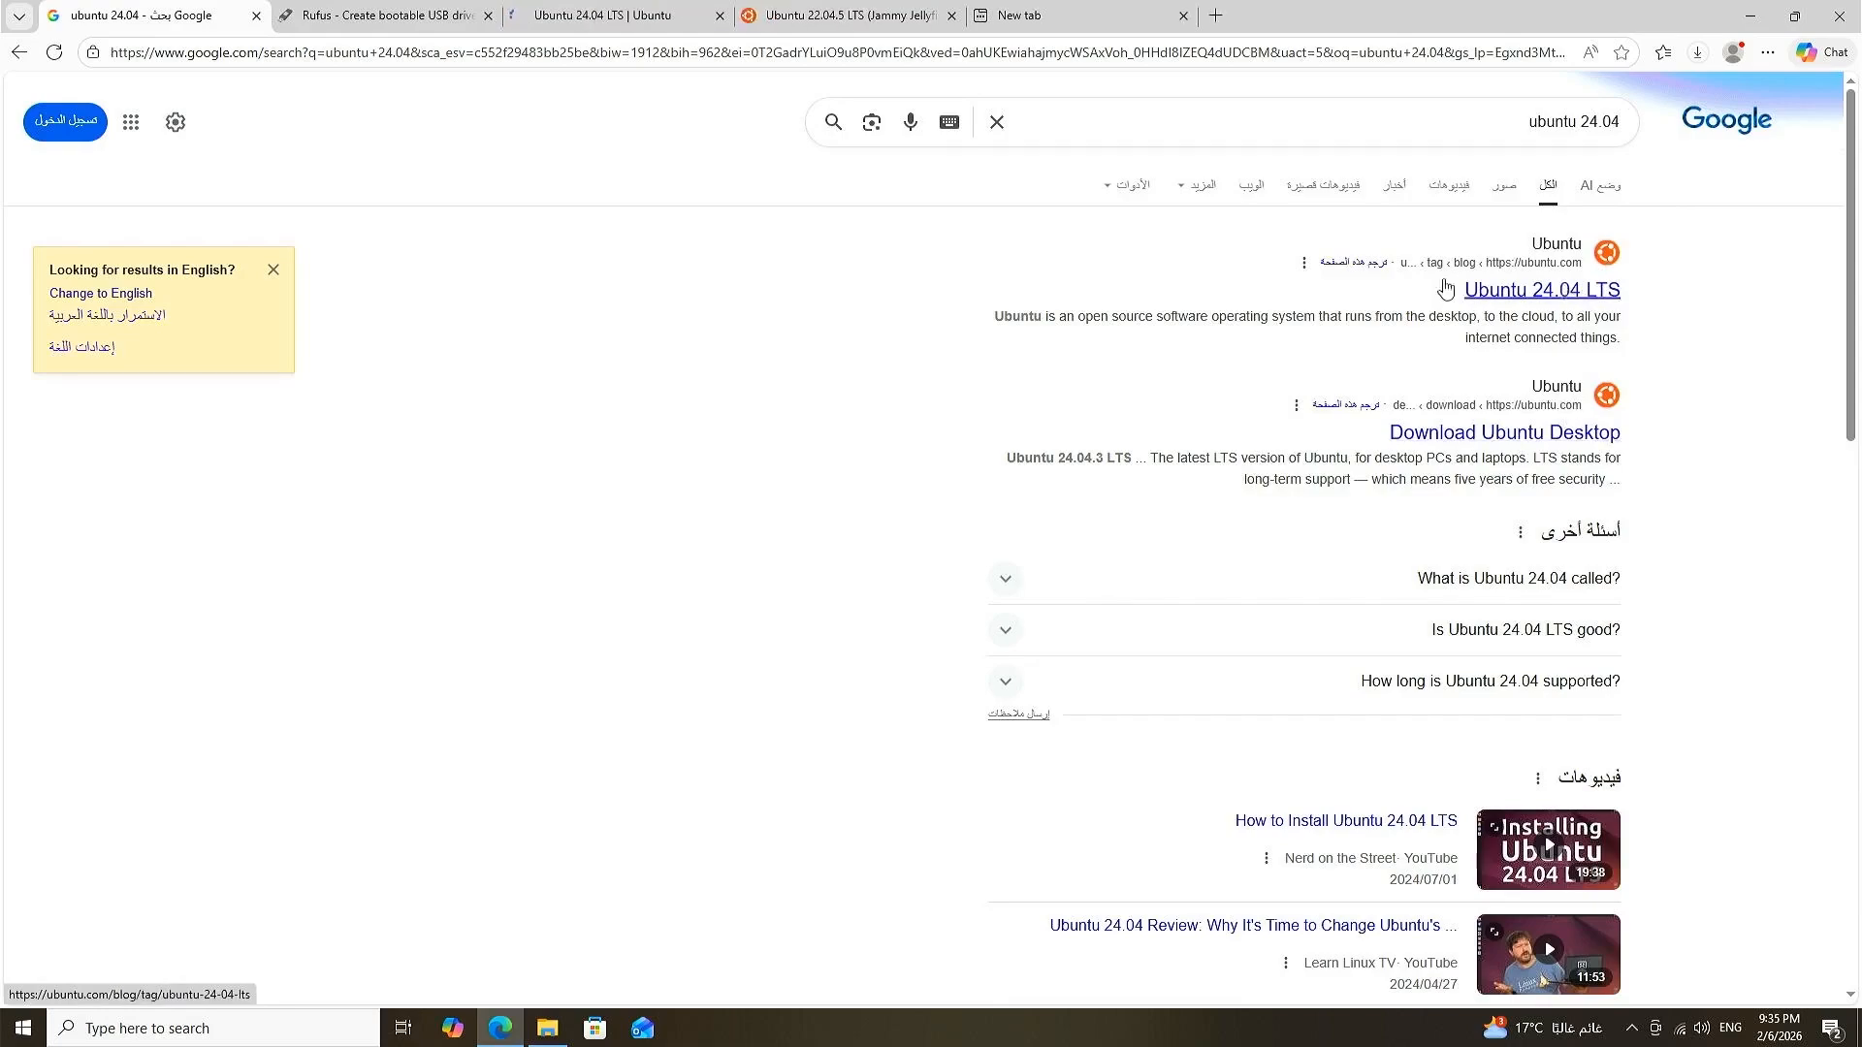
{"action": "left_click", "coordinate": [560, 11]}
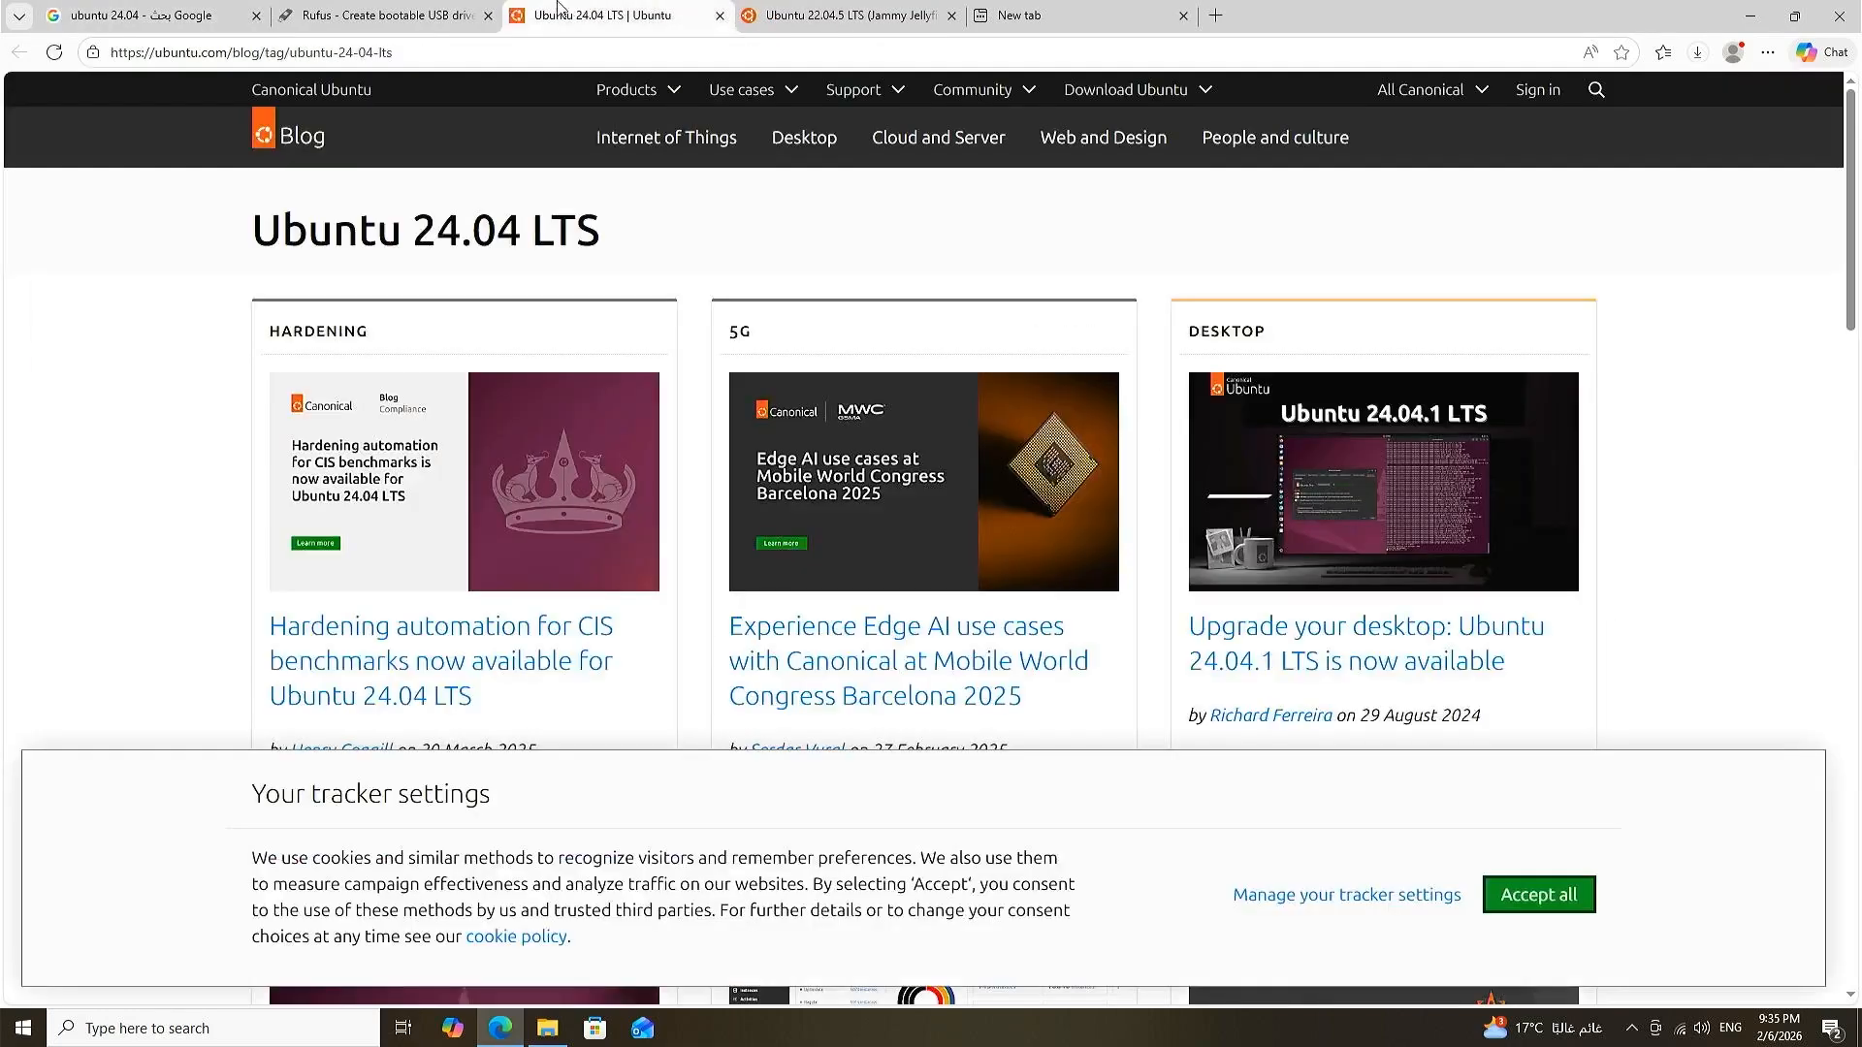
Step: Open the Download Ubuntu Desktop result from the Google search in a new tab and review the Ubuntu releases offered there
{"action": "left_click", "coordinate": [146, 15]}
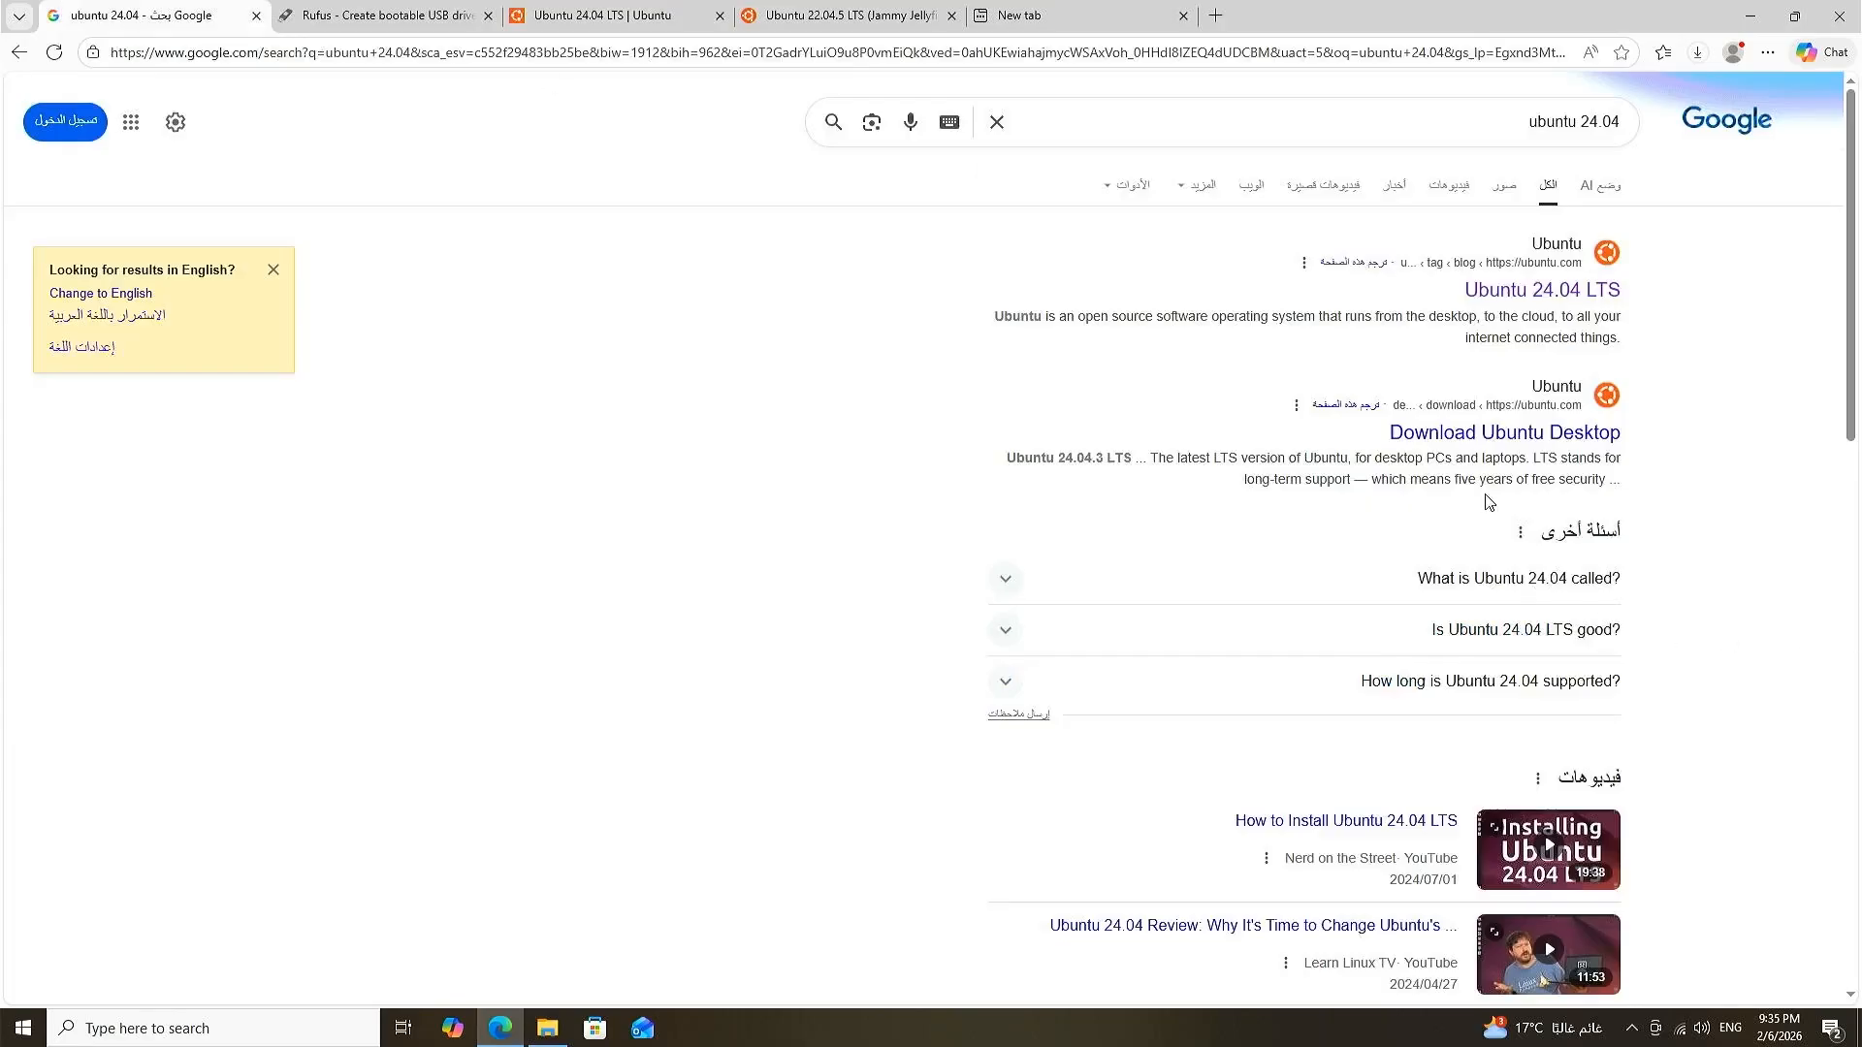
{"action": "middle_click", "coordinate": [1472, 436]}
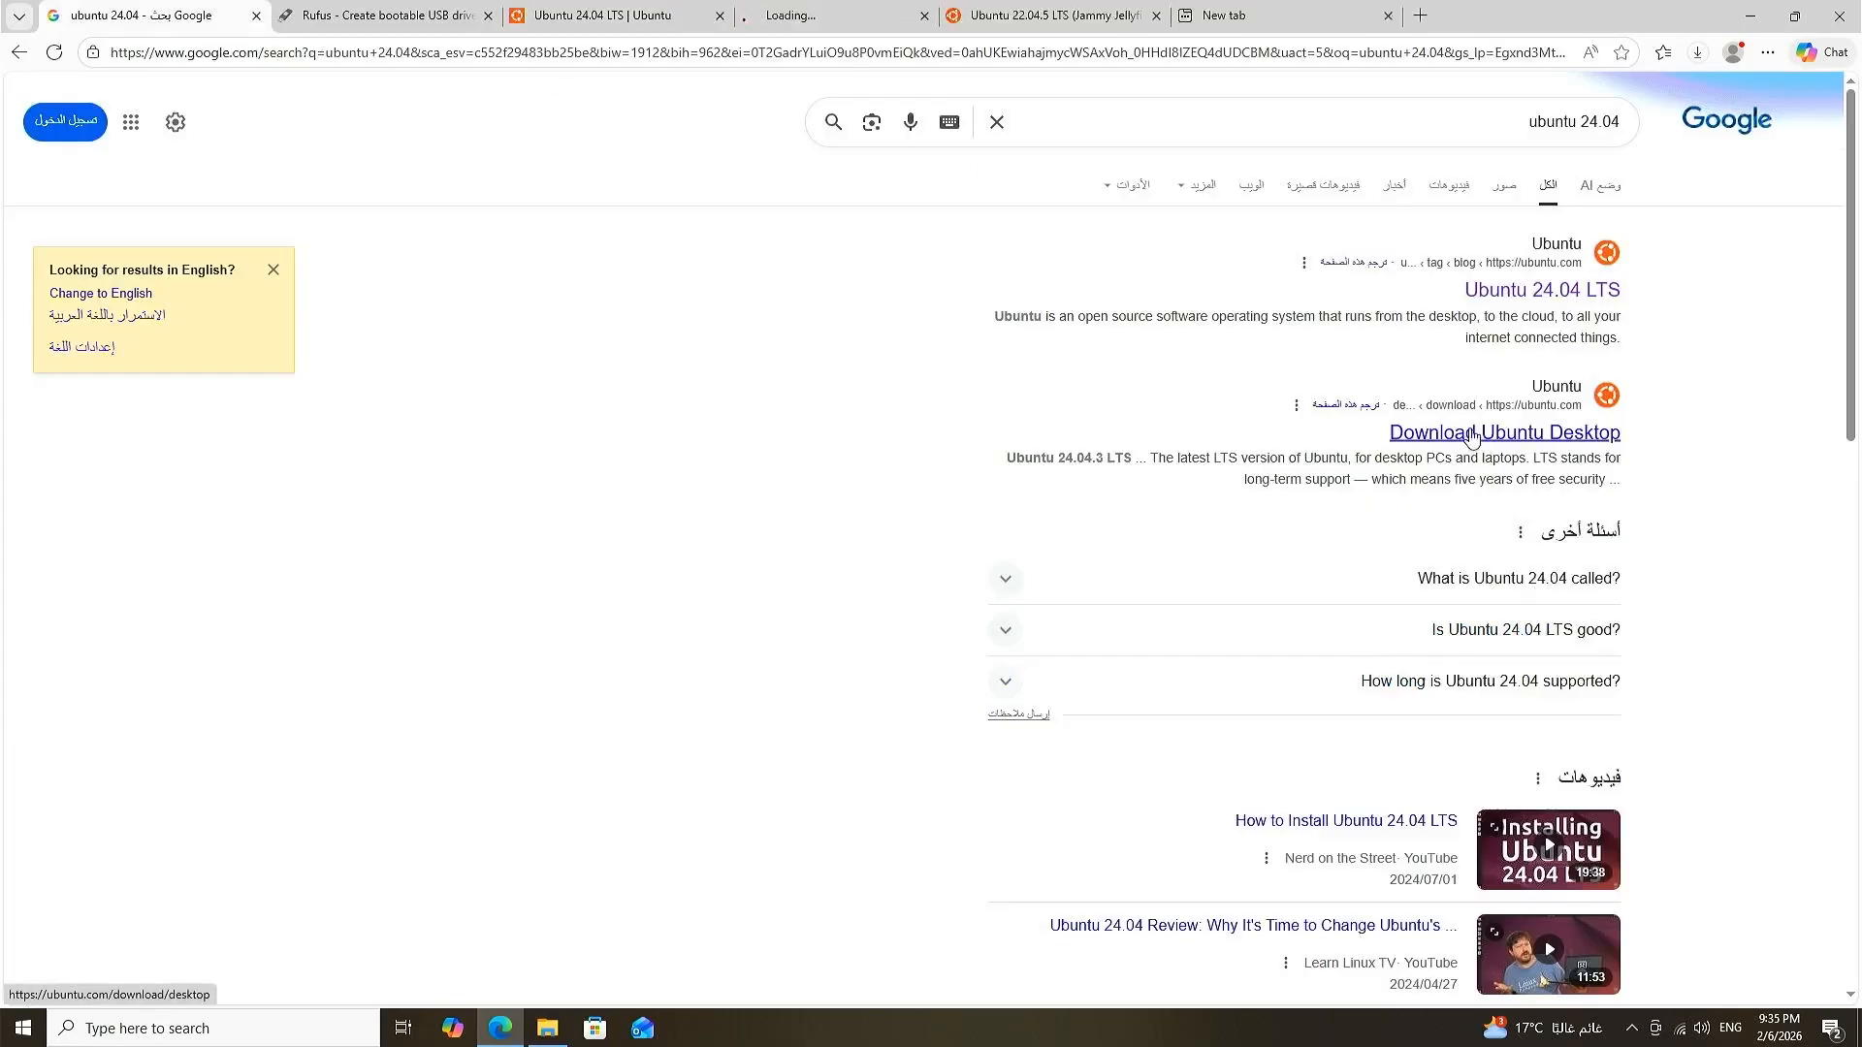
{"action": "left_click", "coordinate": [847, 10]}
{"action": "scroll", "coordinate": [435, 436], "scroll_direction": "down", "scroll_amount": 1}
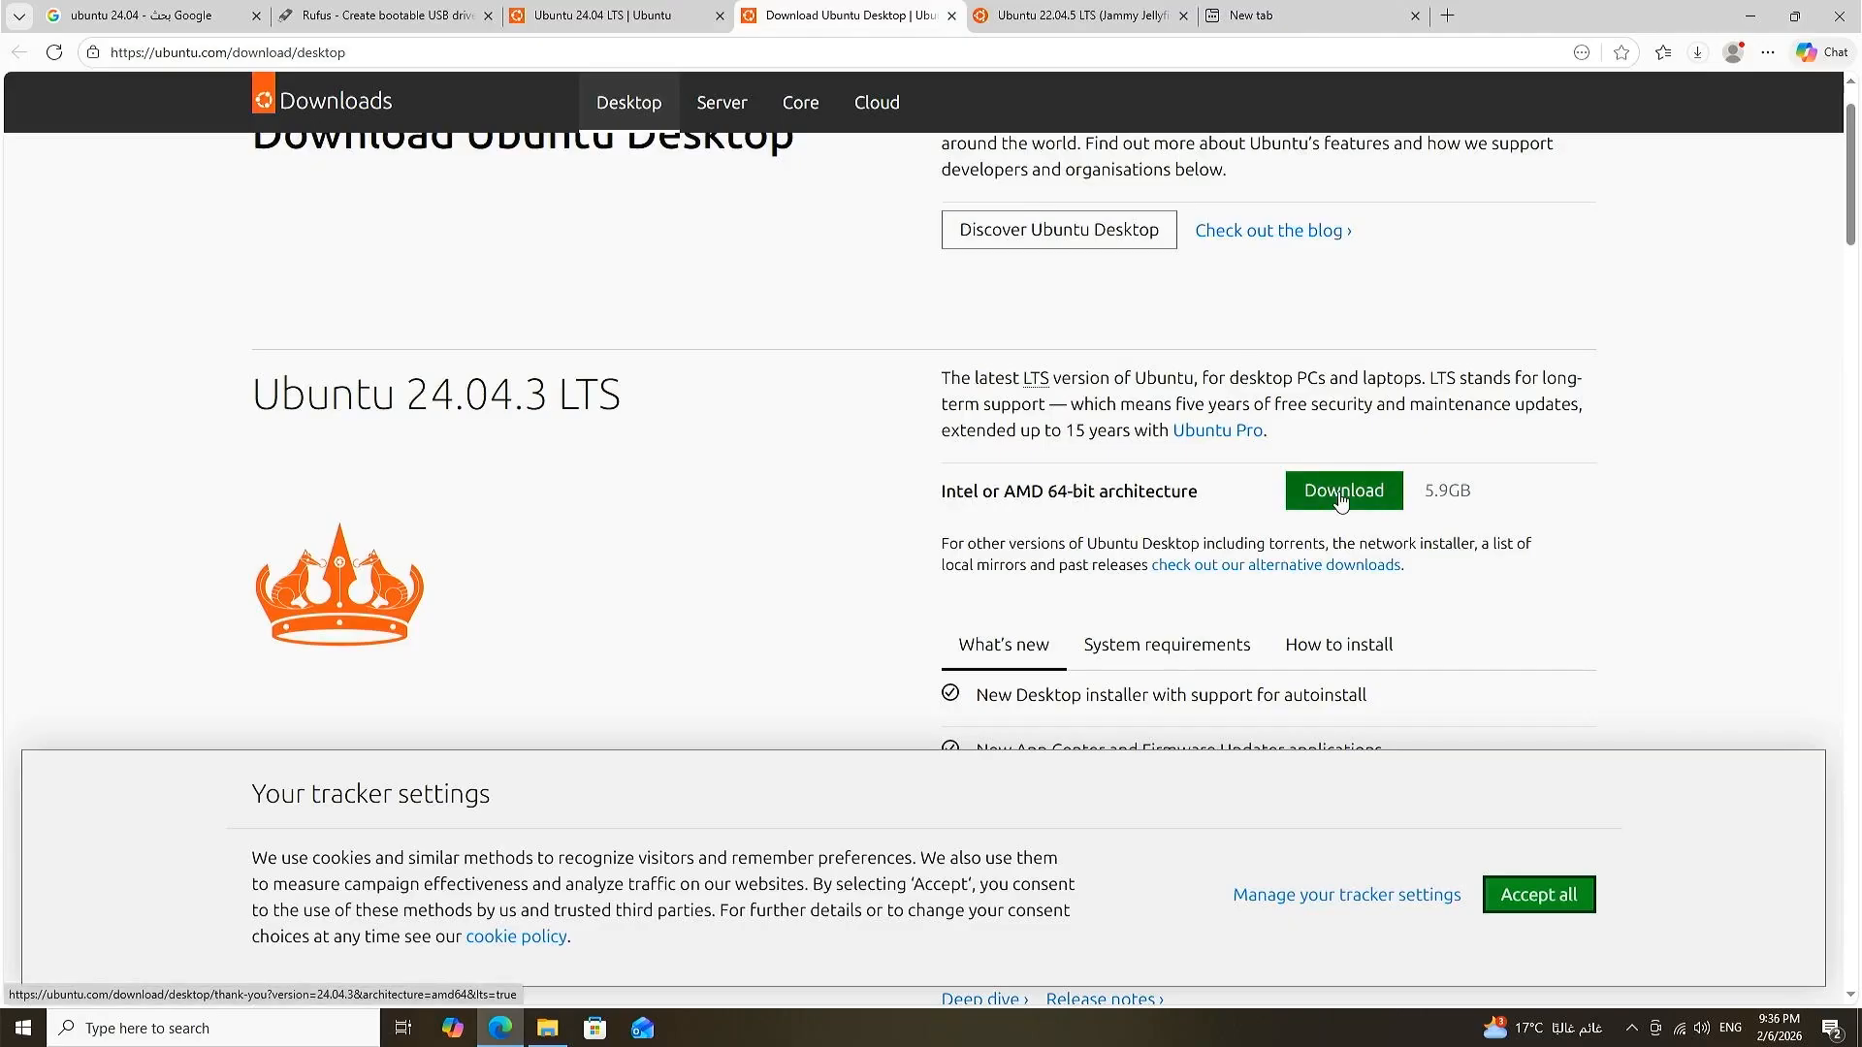
{"action": "scroll", "coordinate": [1341, 500], "scroll_direction": "down", "scroll_amount": 15}
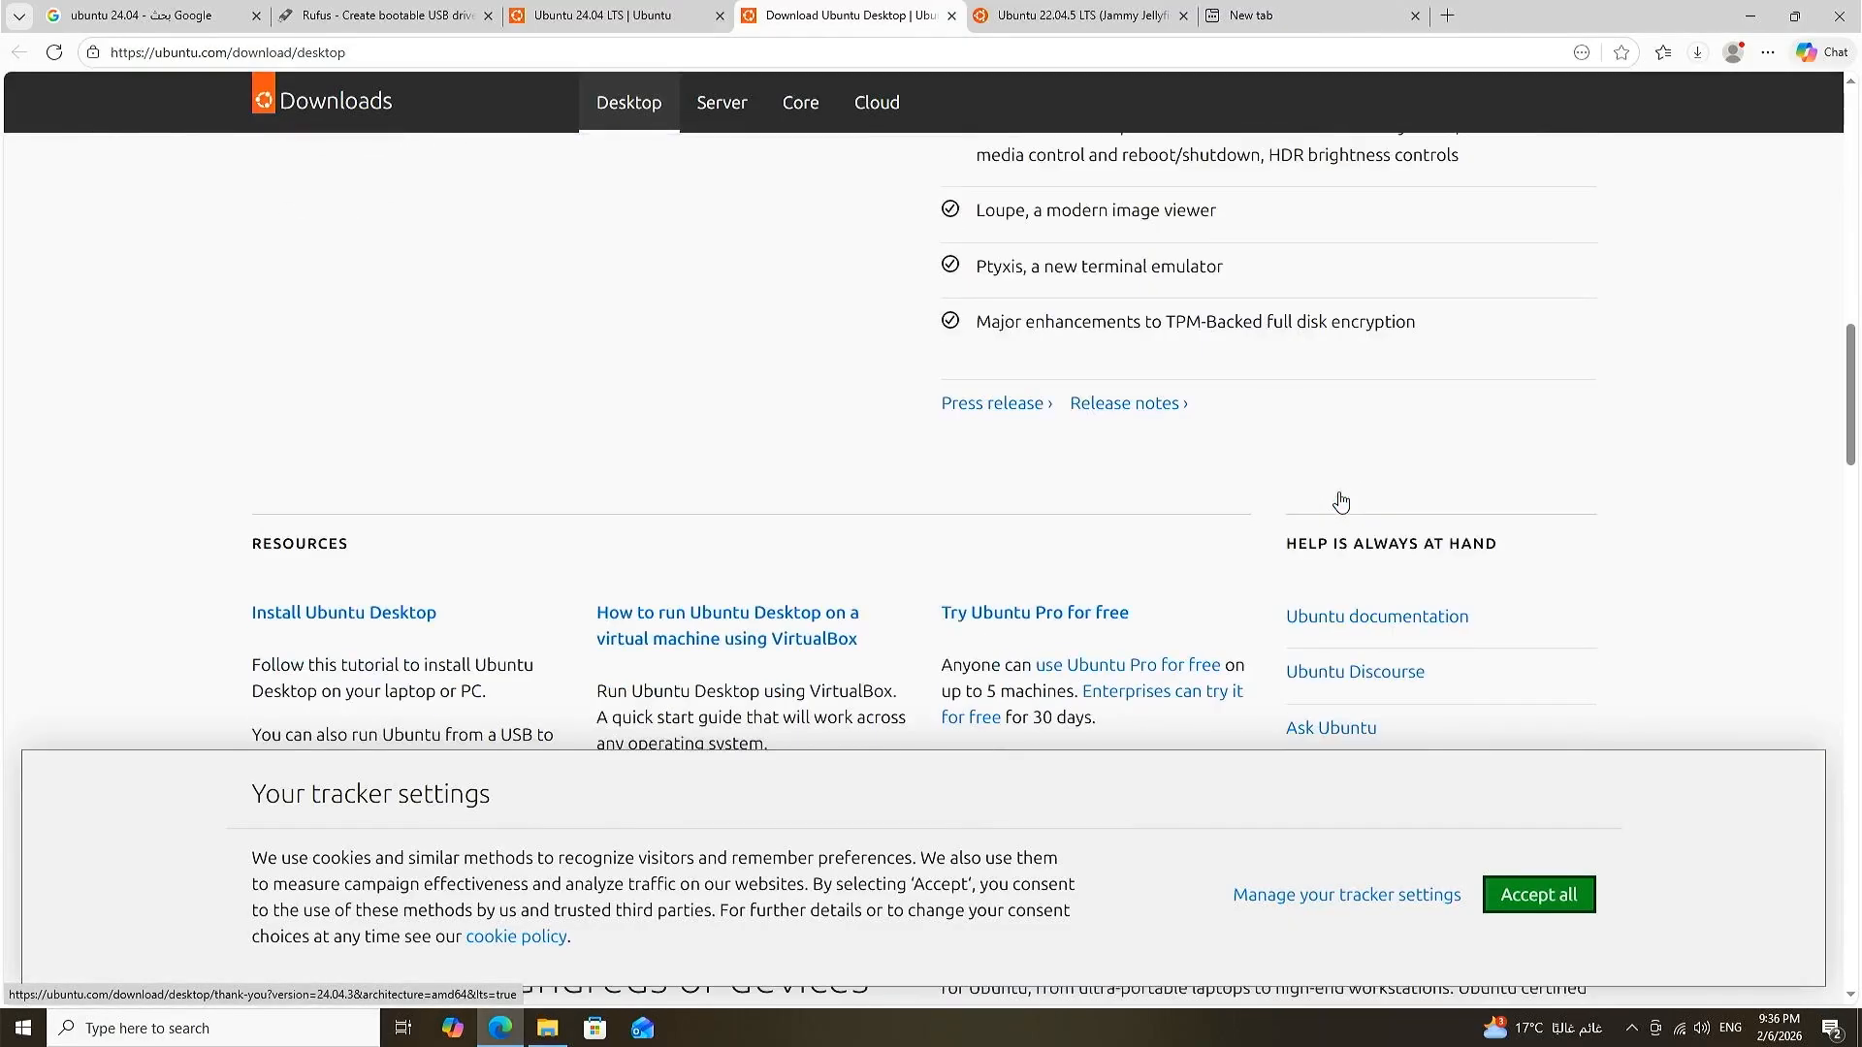
{"action": "scroll", "coordinate": [1341, 501], "scroll_direction": "down", "scroll_amount": 5}
{"action": "scroll", "coordinate": [1377, 538], "scroll_direction": "up", "scroll_amount": 10}
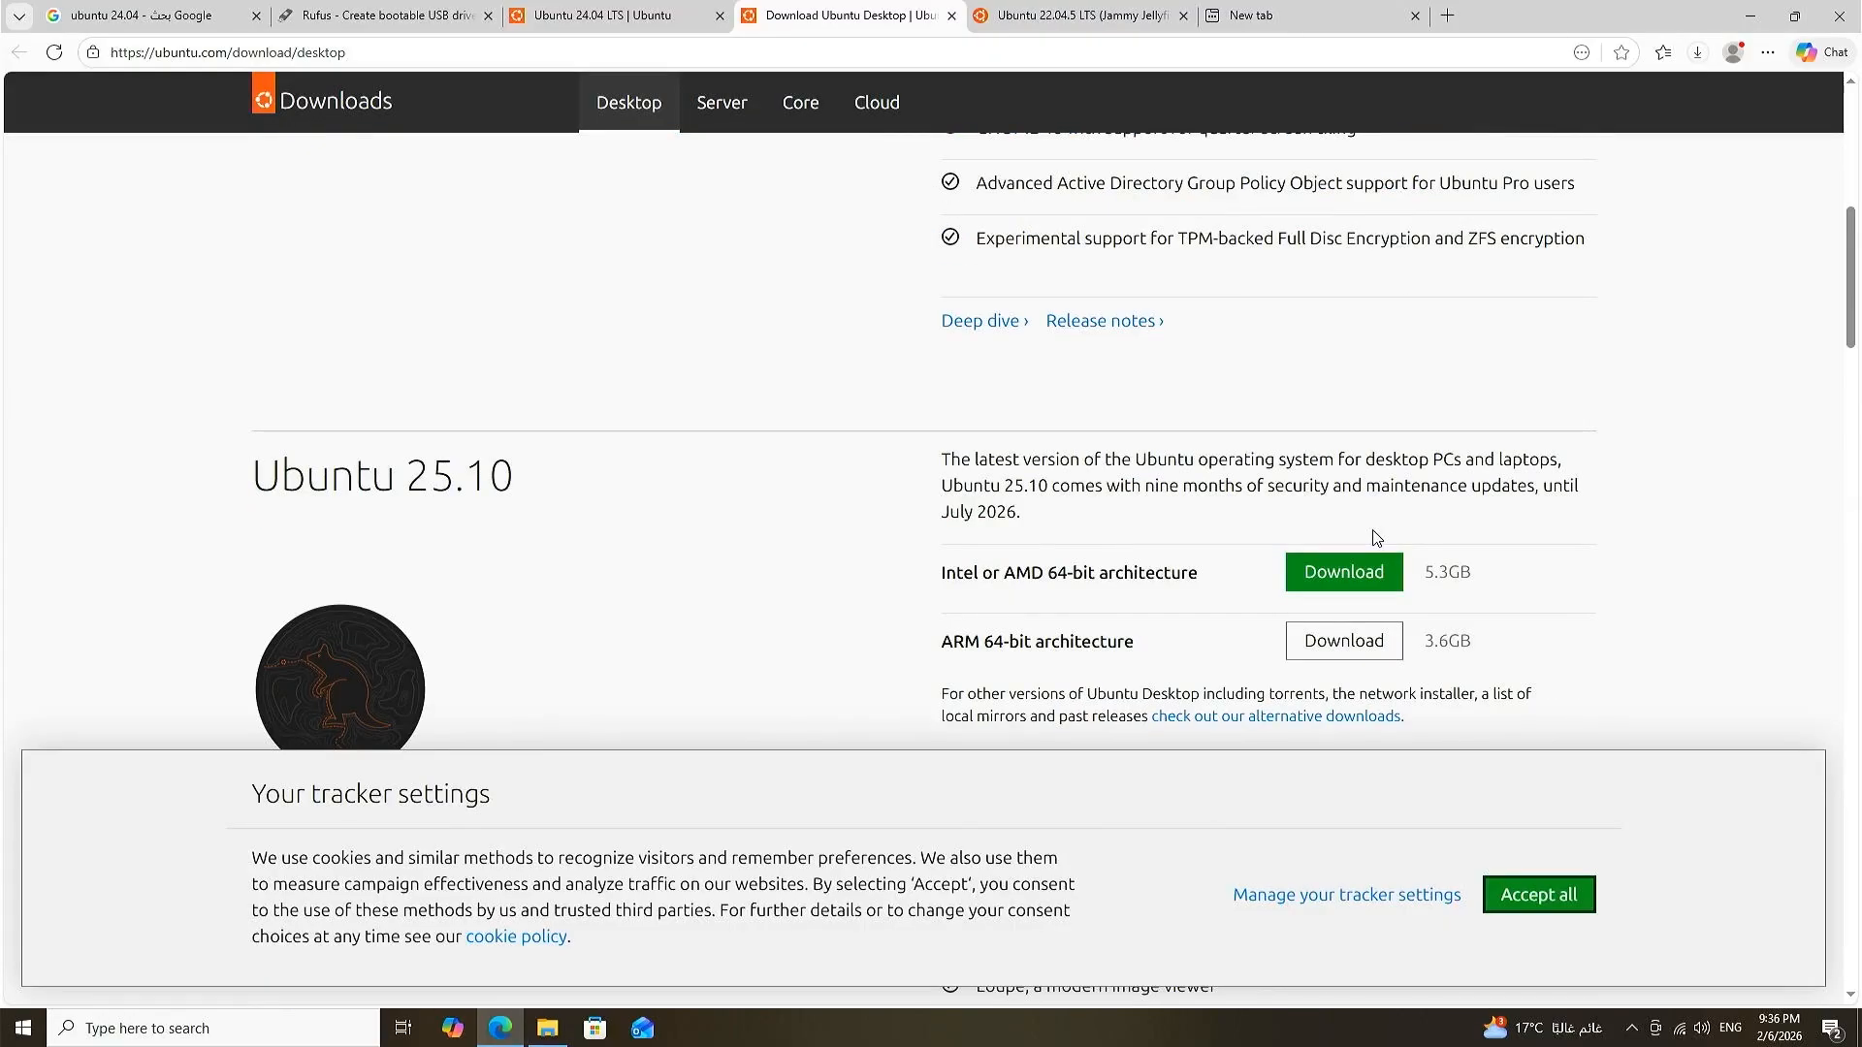
{"action": "scroll", "coordinate": [1377, 539], "scroll_direction": "up", "scroll_amount": 6}
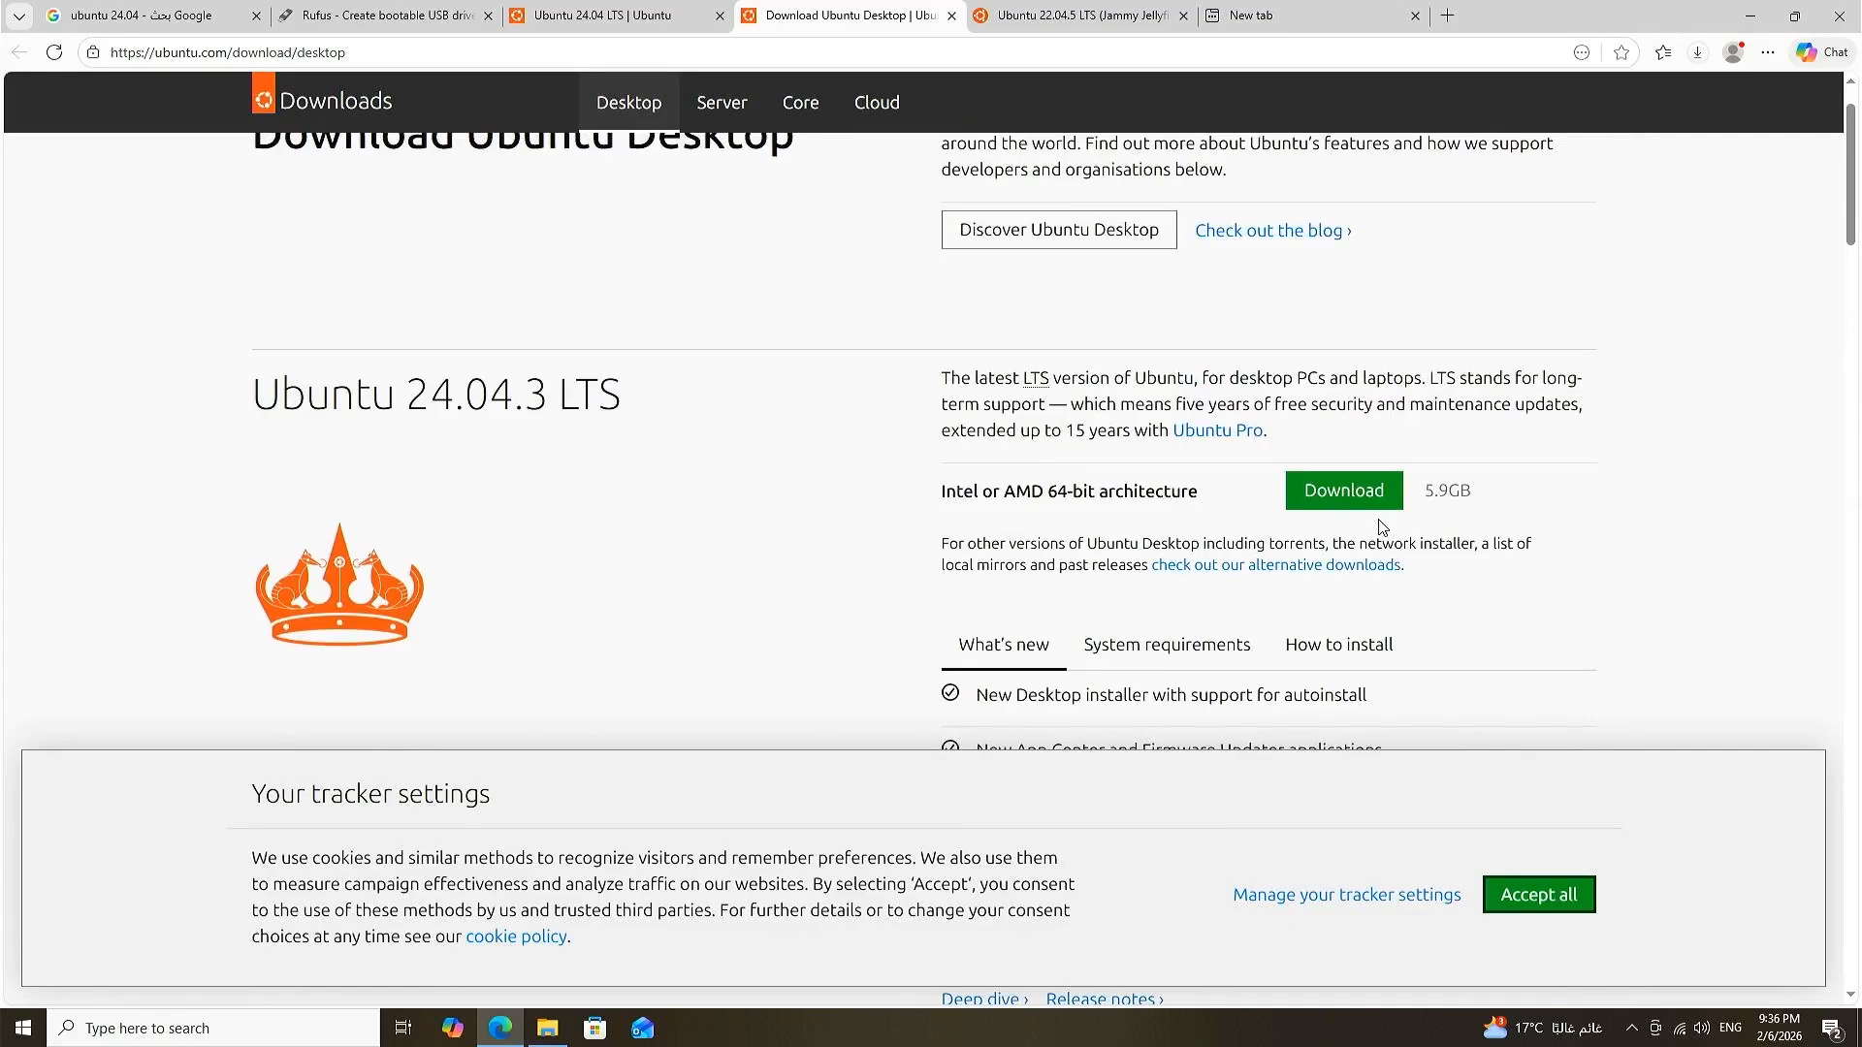
Step: Open the alternative downloads page and examine its BitTorrent, mirror, past release and network installer options
{"action": "left_click", "coordinate": [1287, 572]}
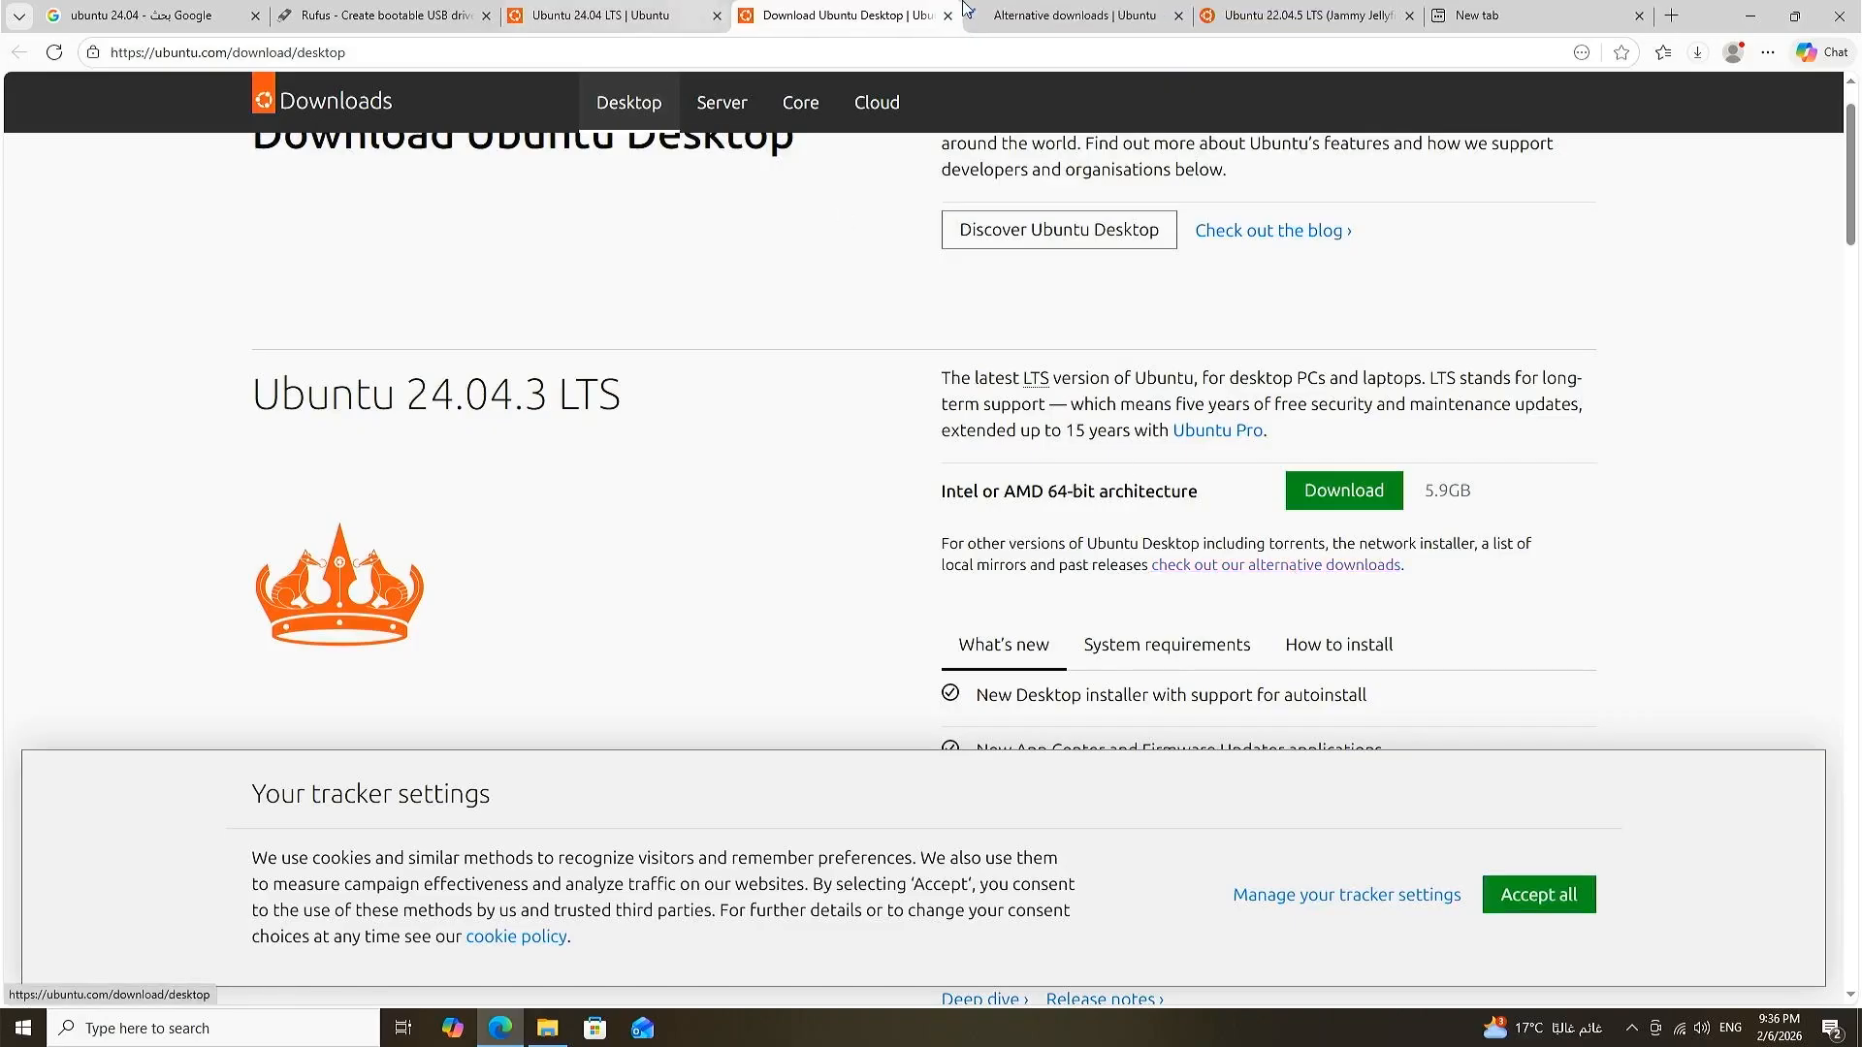
{"action": "scroll", "coordinate": [831, 398], "scroll_direction": "down", "scroll_amount": 5}
{"action": "scroll", "coordinate": [831, 398], "scroll_direction": "up", "scroll_amount": 4}
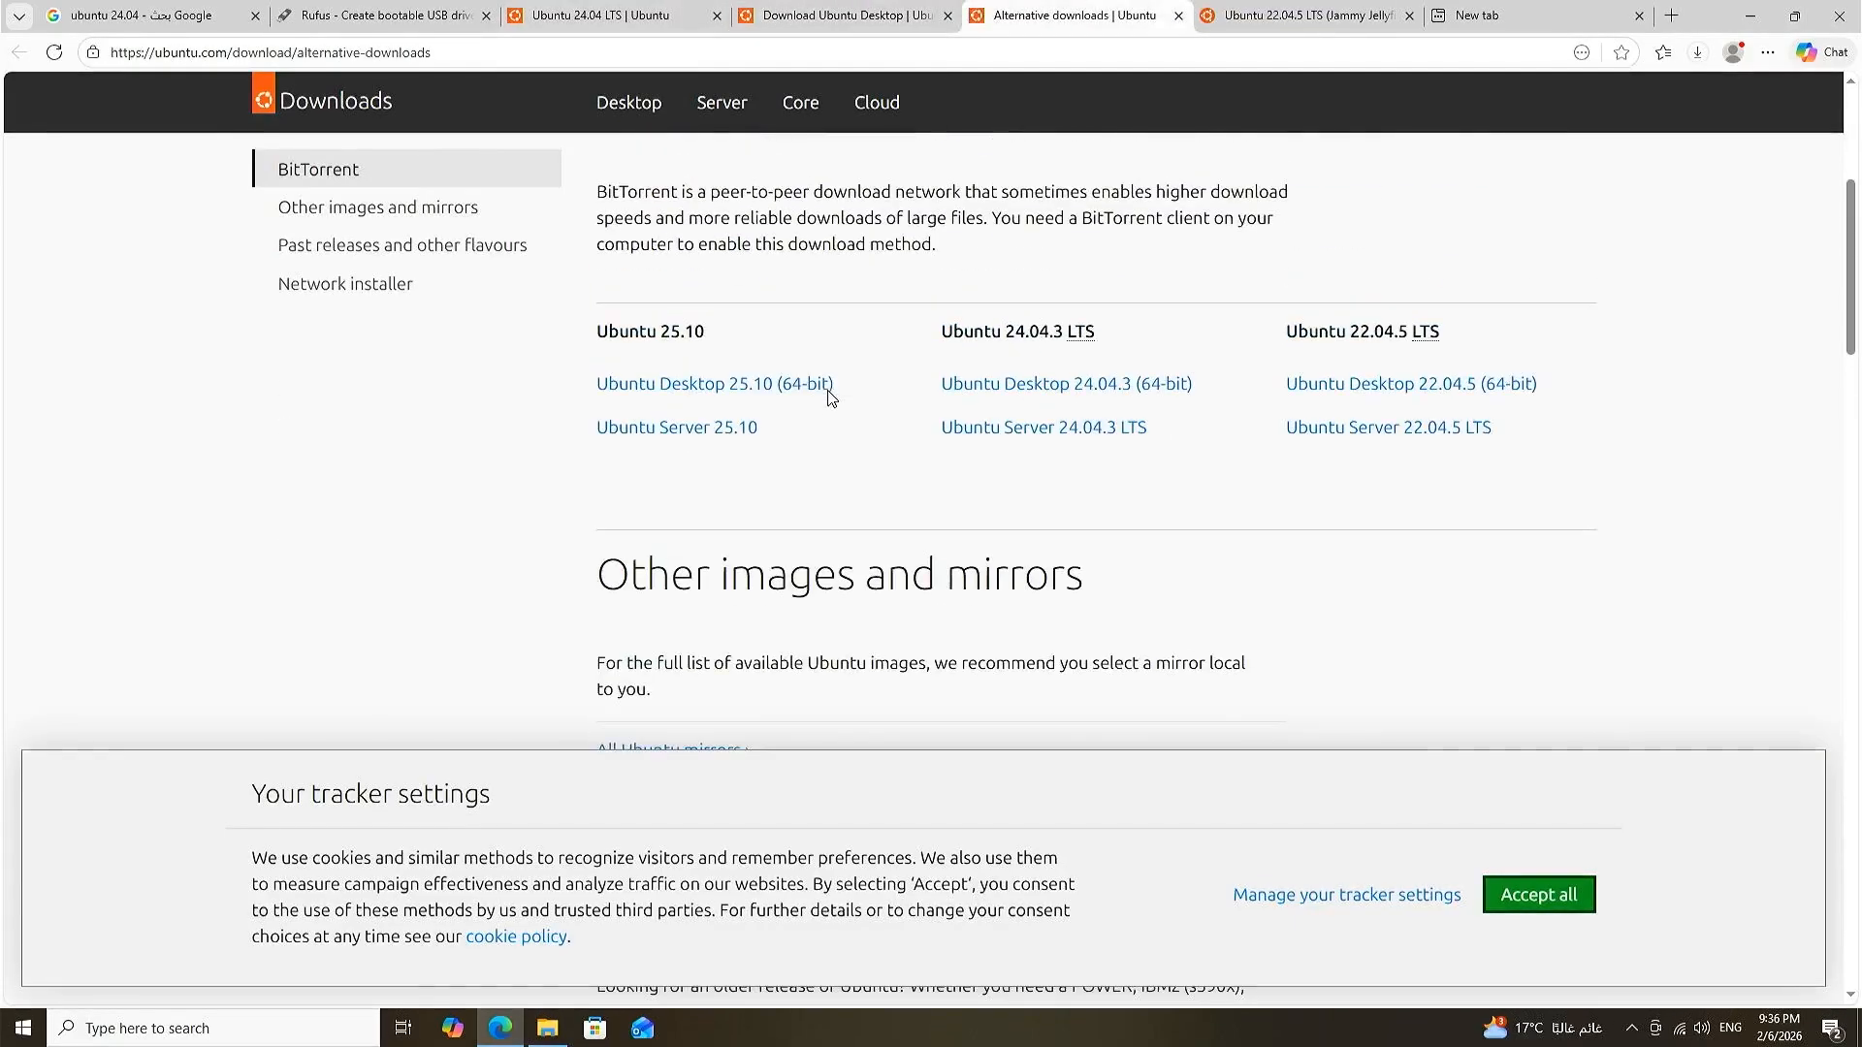
{"action": "scroll", "coordinate": [796, 387], "scroll_direction": "up", "scroll_amount": 3}
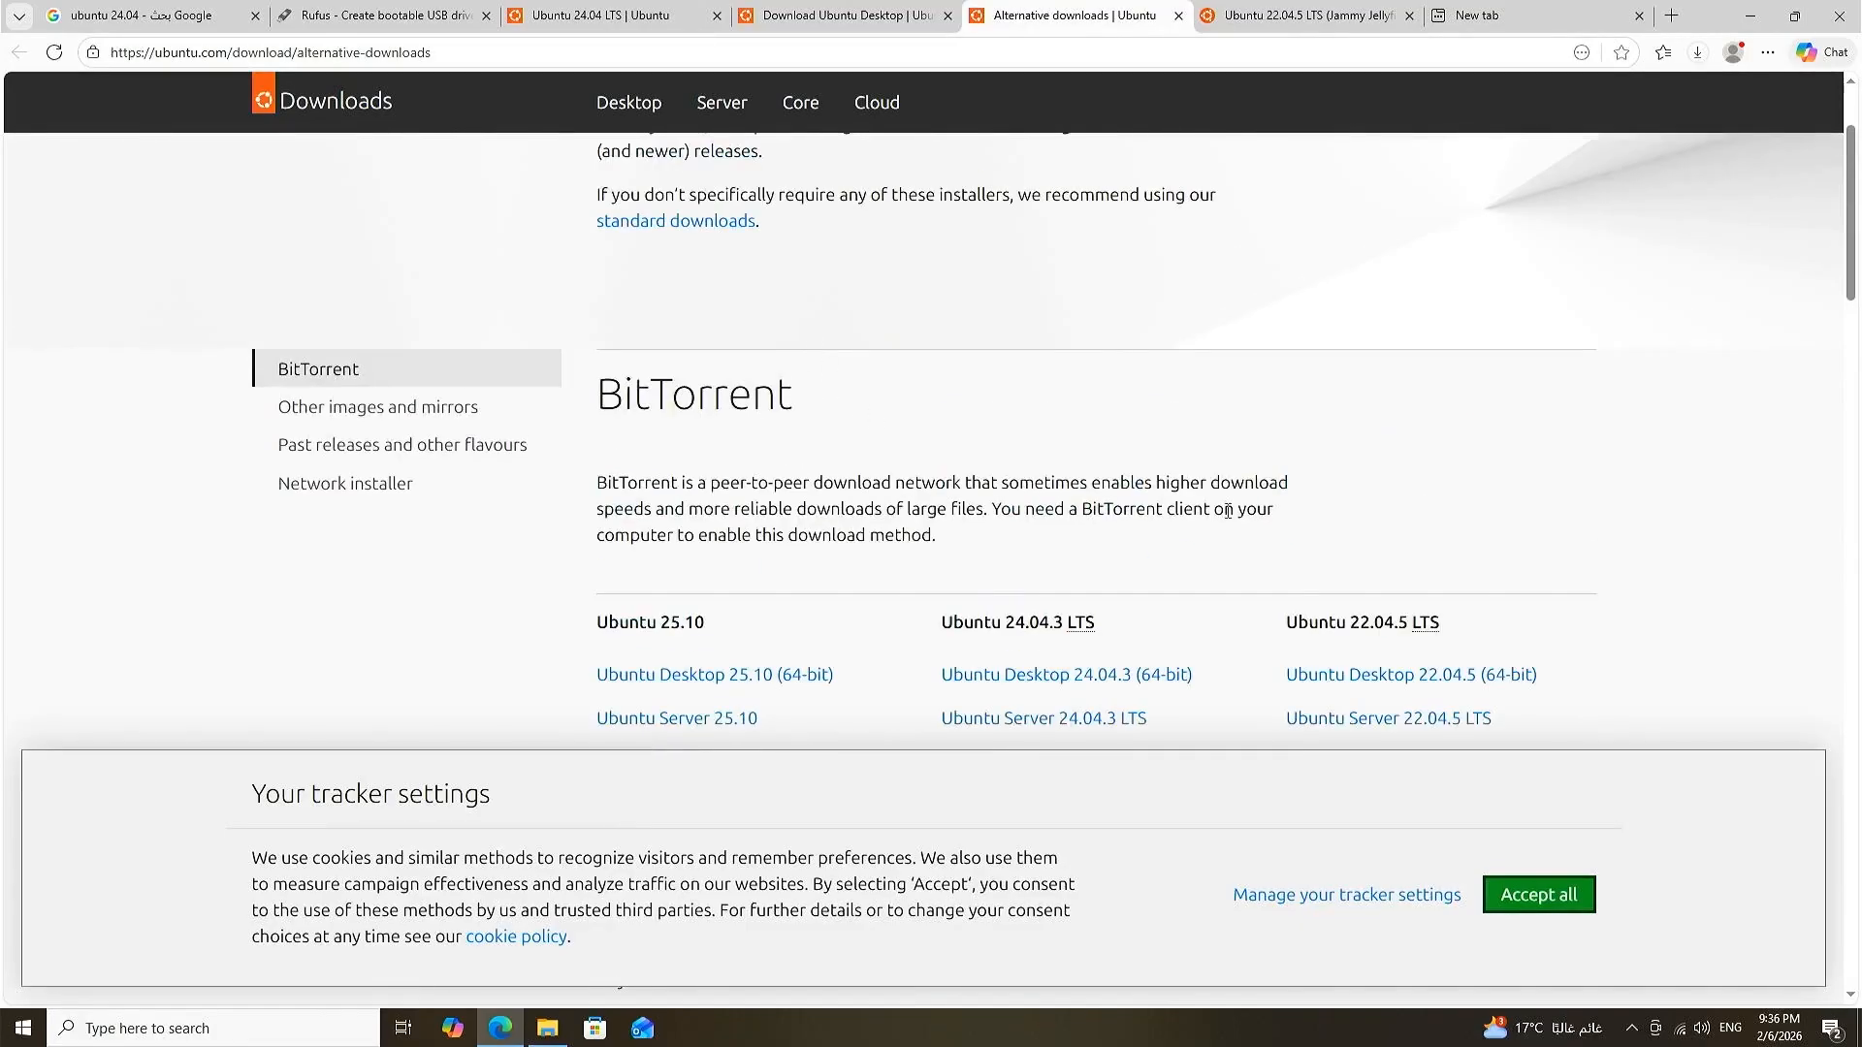
{"action": "scroll", "coordinate": [1227, 511], "scroll_direction": "down", "scroll_amount": 9}
{"action": "scroll", "coordinate": [1224, 520], "scroll_direction": "down", "scroll_amount": 10}
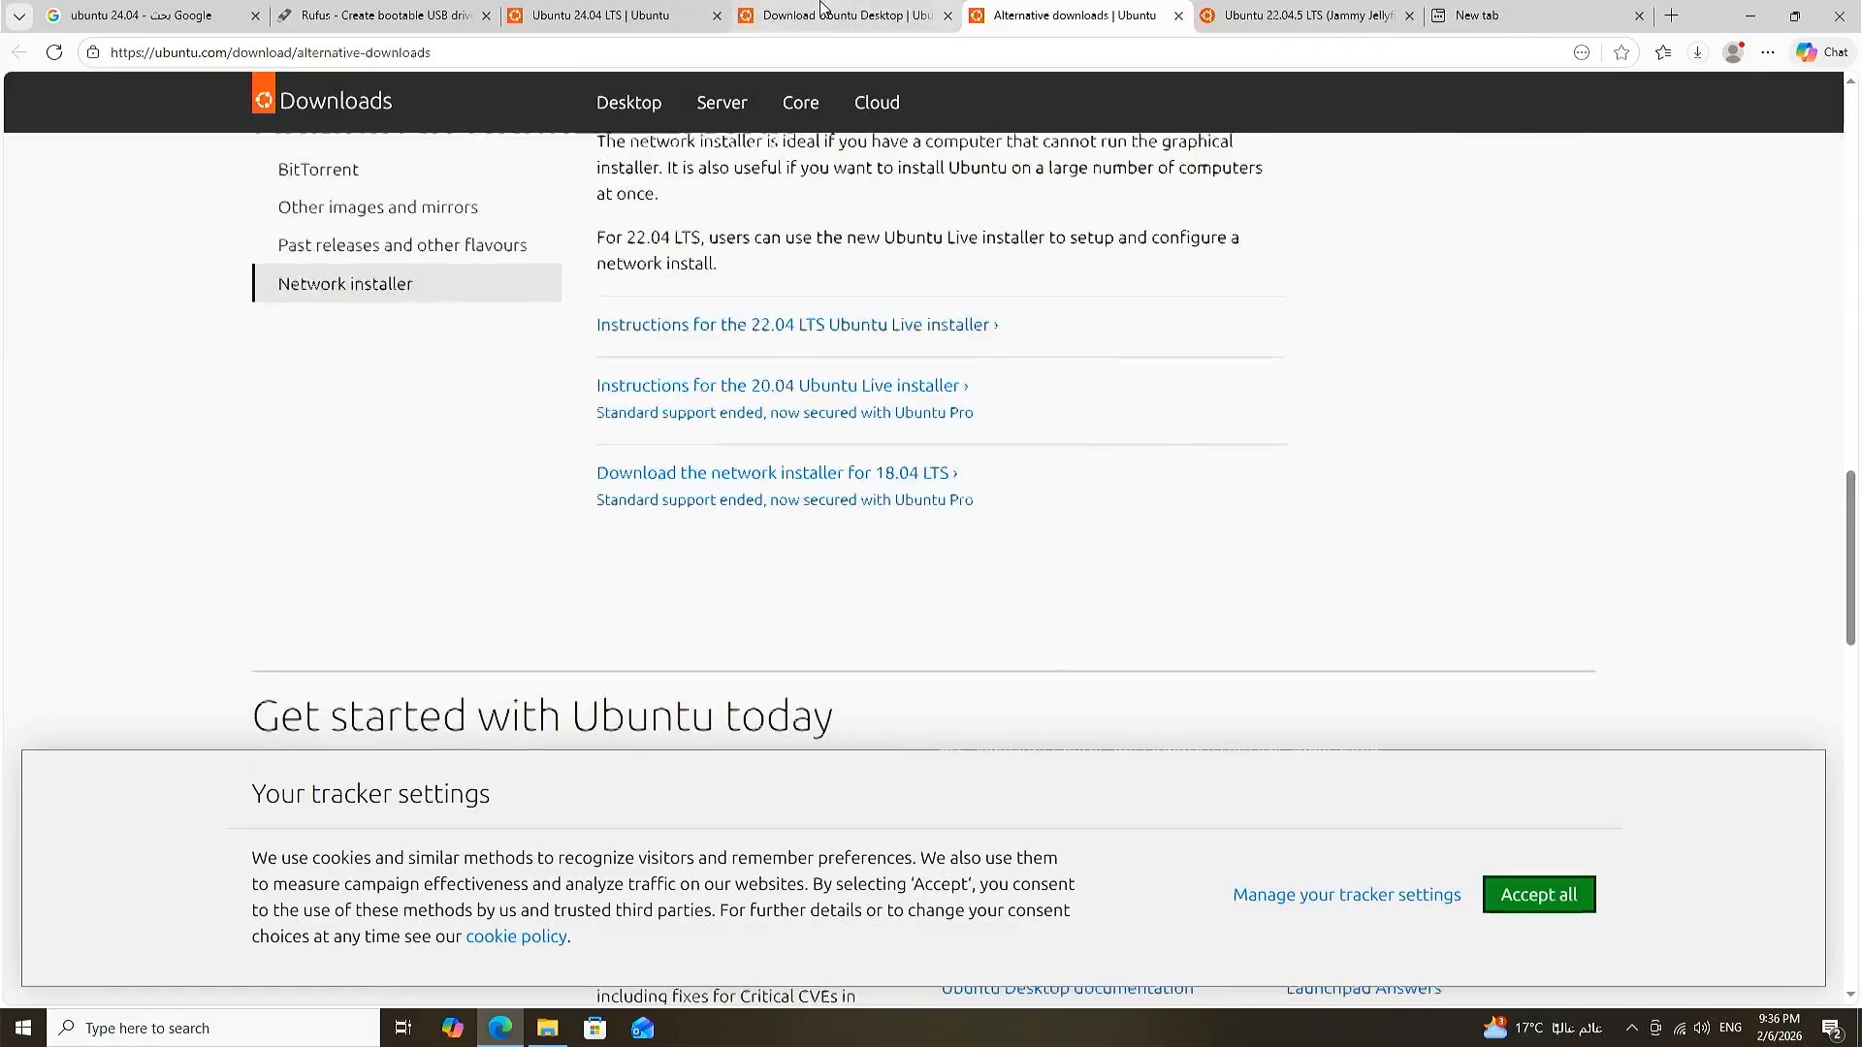
Step: Return to the Download Ubuntu Desktop page, start the Ubuntu 24.04.3 LTS download for Intel or AMD 64-bit, and pause it
{"action": "left_click", "coordinate": [863, 7]}
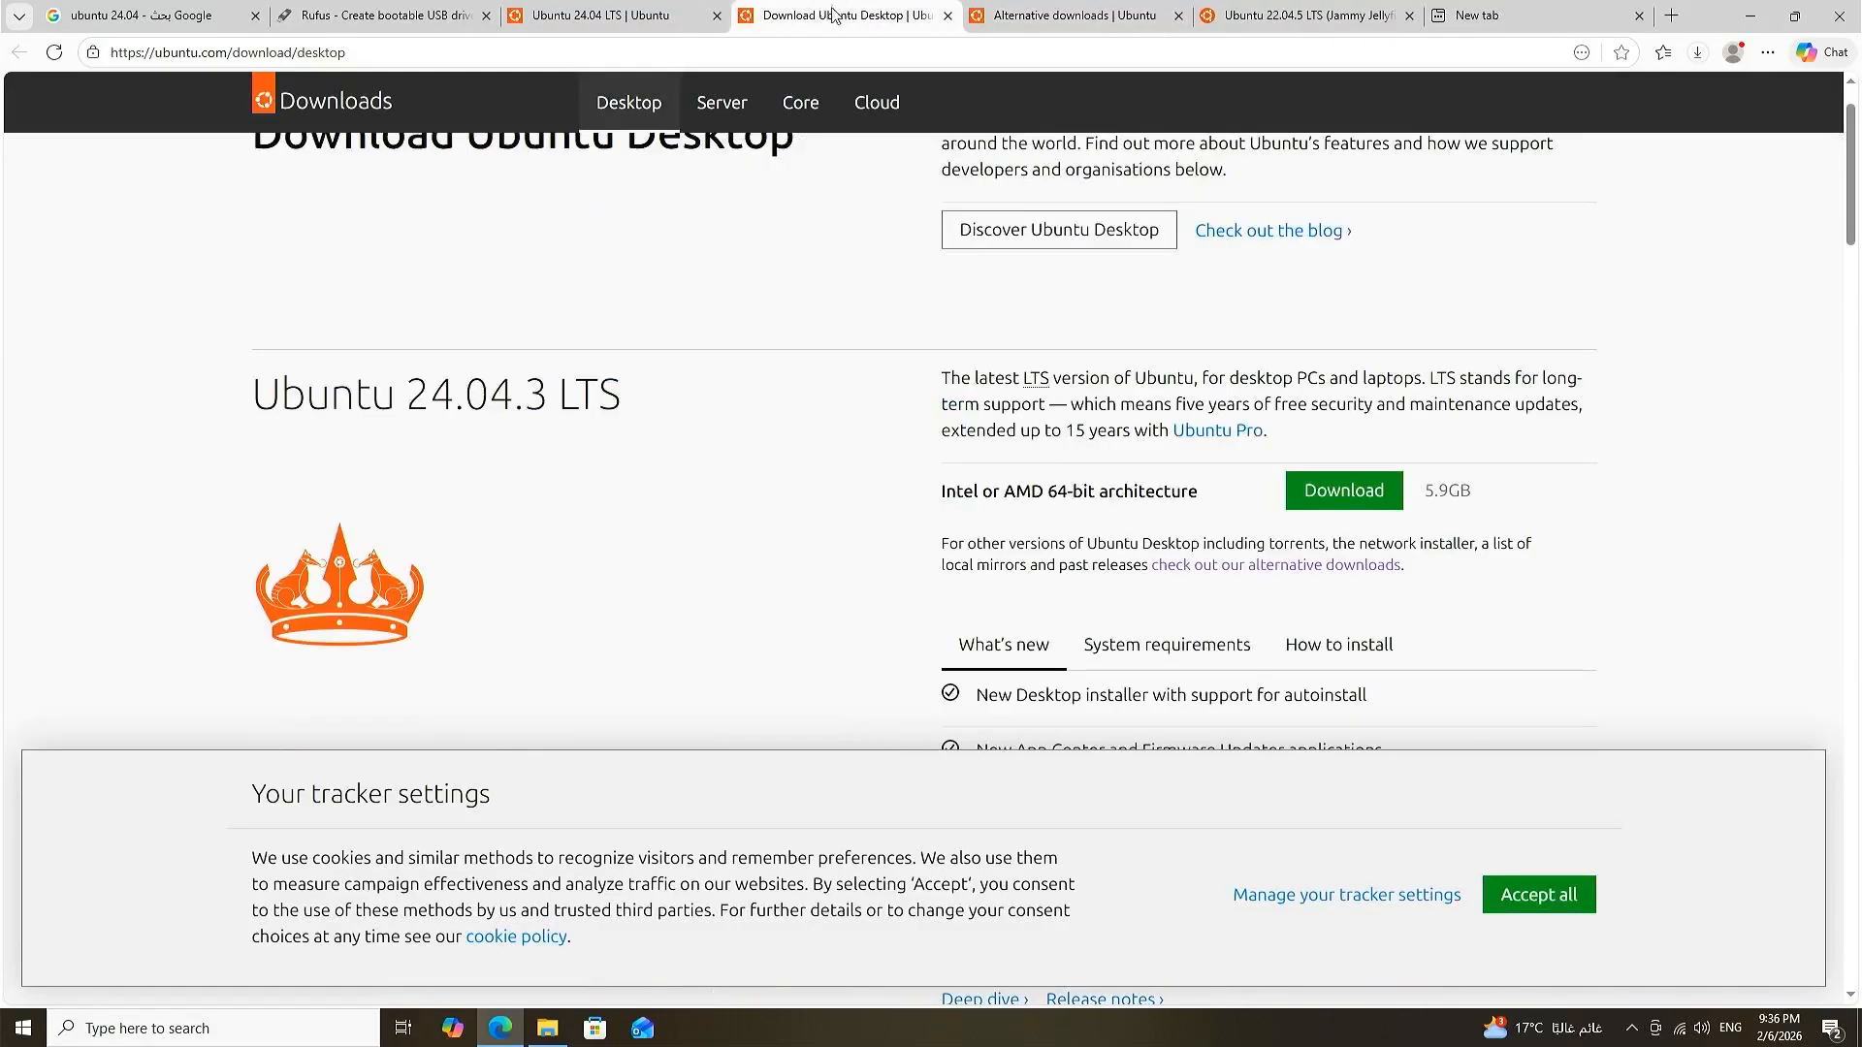
{"action": "left_click", "coordinate": [1367, 497]}
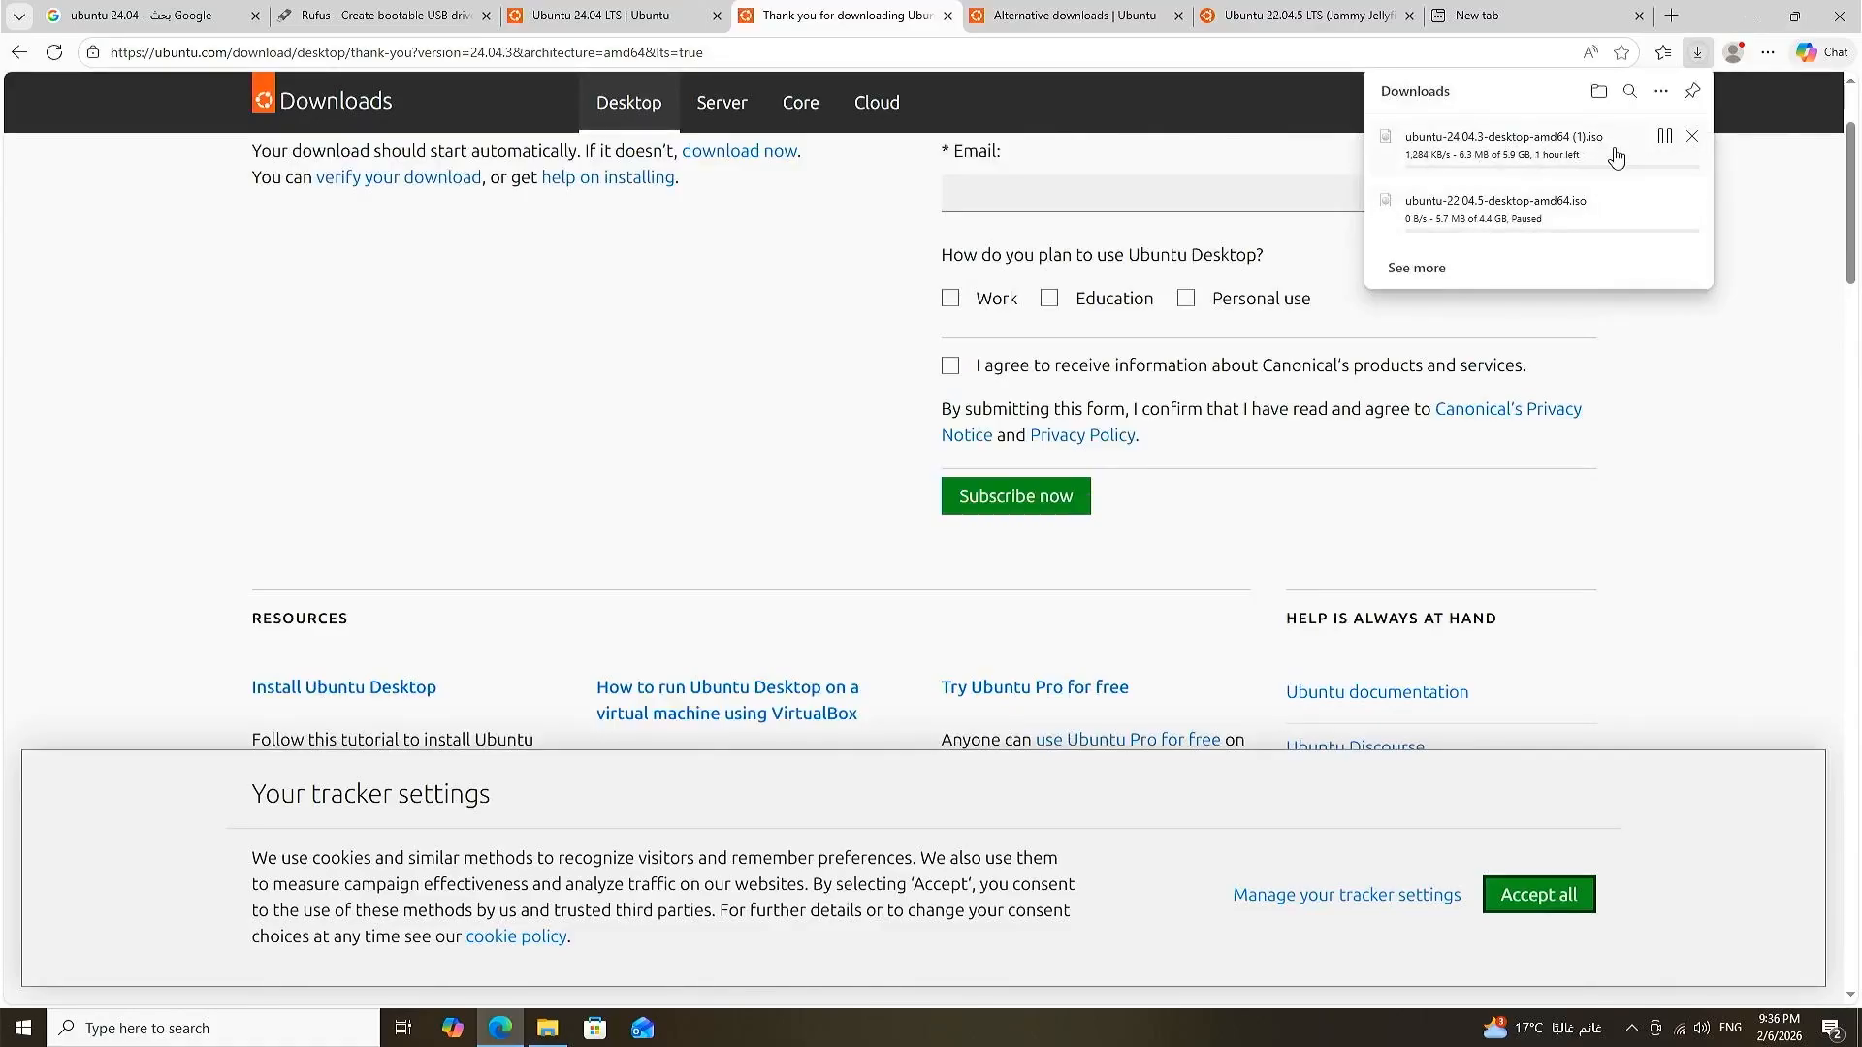
{"action": "left_click", "coordinate": [1664, 137]}
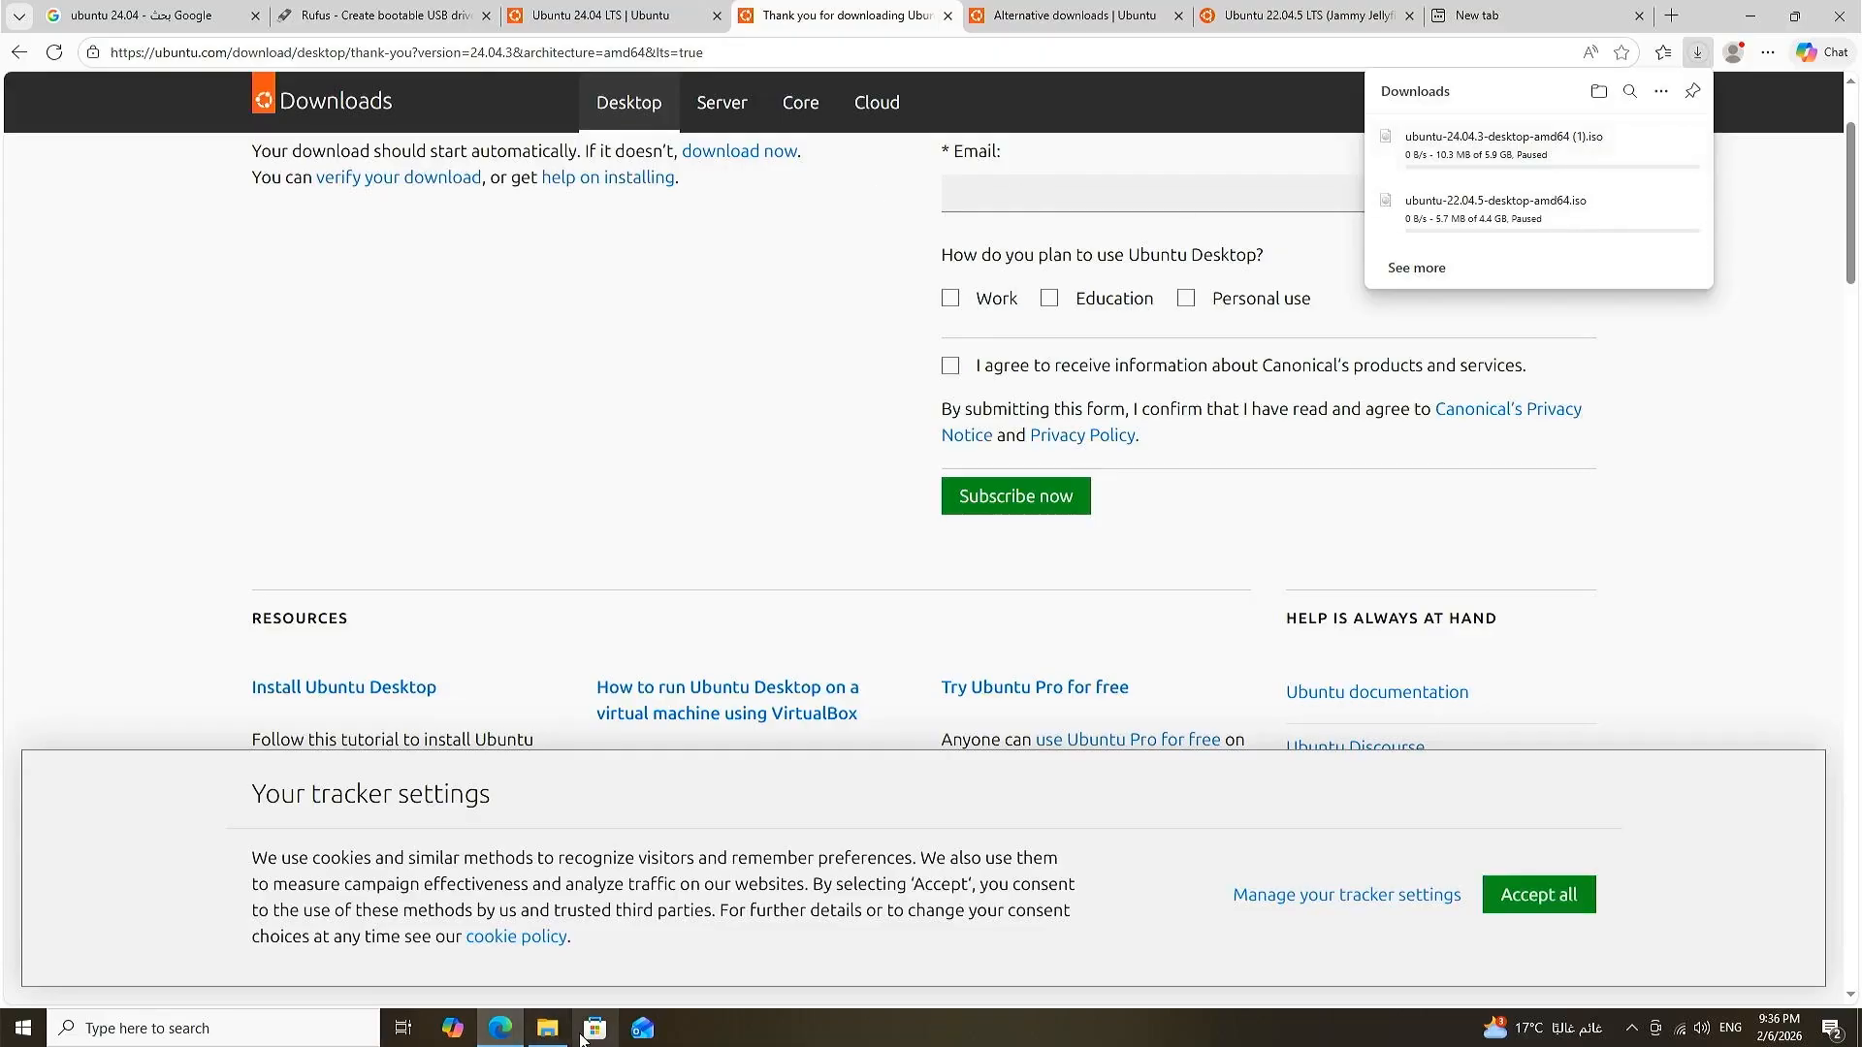
Step: Switch to File Explorer, locate the ubuntu-24.04.3-desktop-amd64 image, and launch rufus-4.5 with permission to make changes to the device
{"action": "left_click", "coordinate": [548, 1028]}
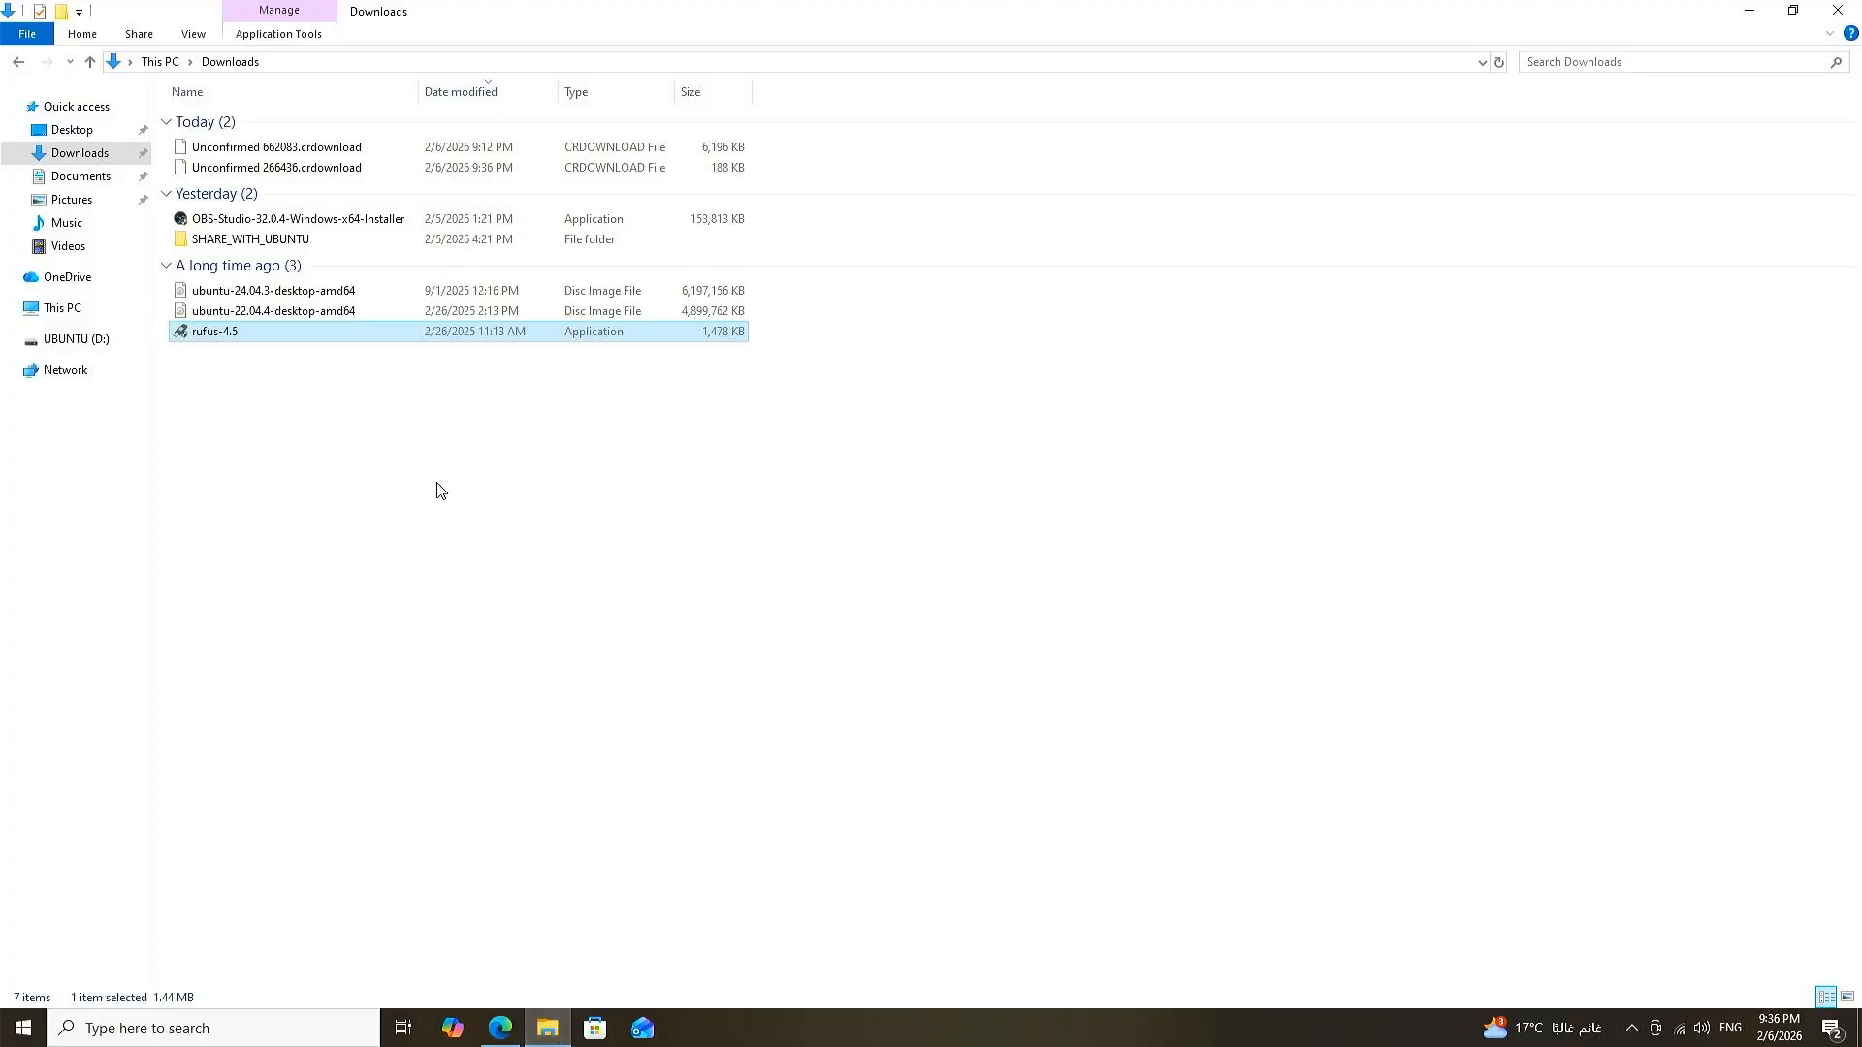
{"action": "left_click", "coordinate": [334, 300]}
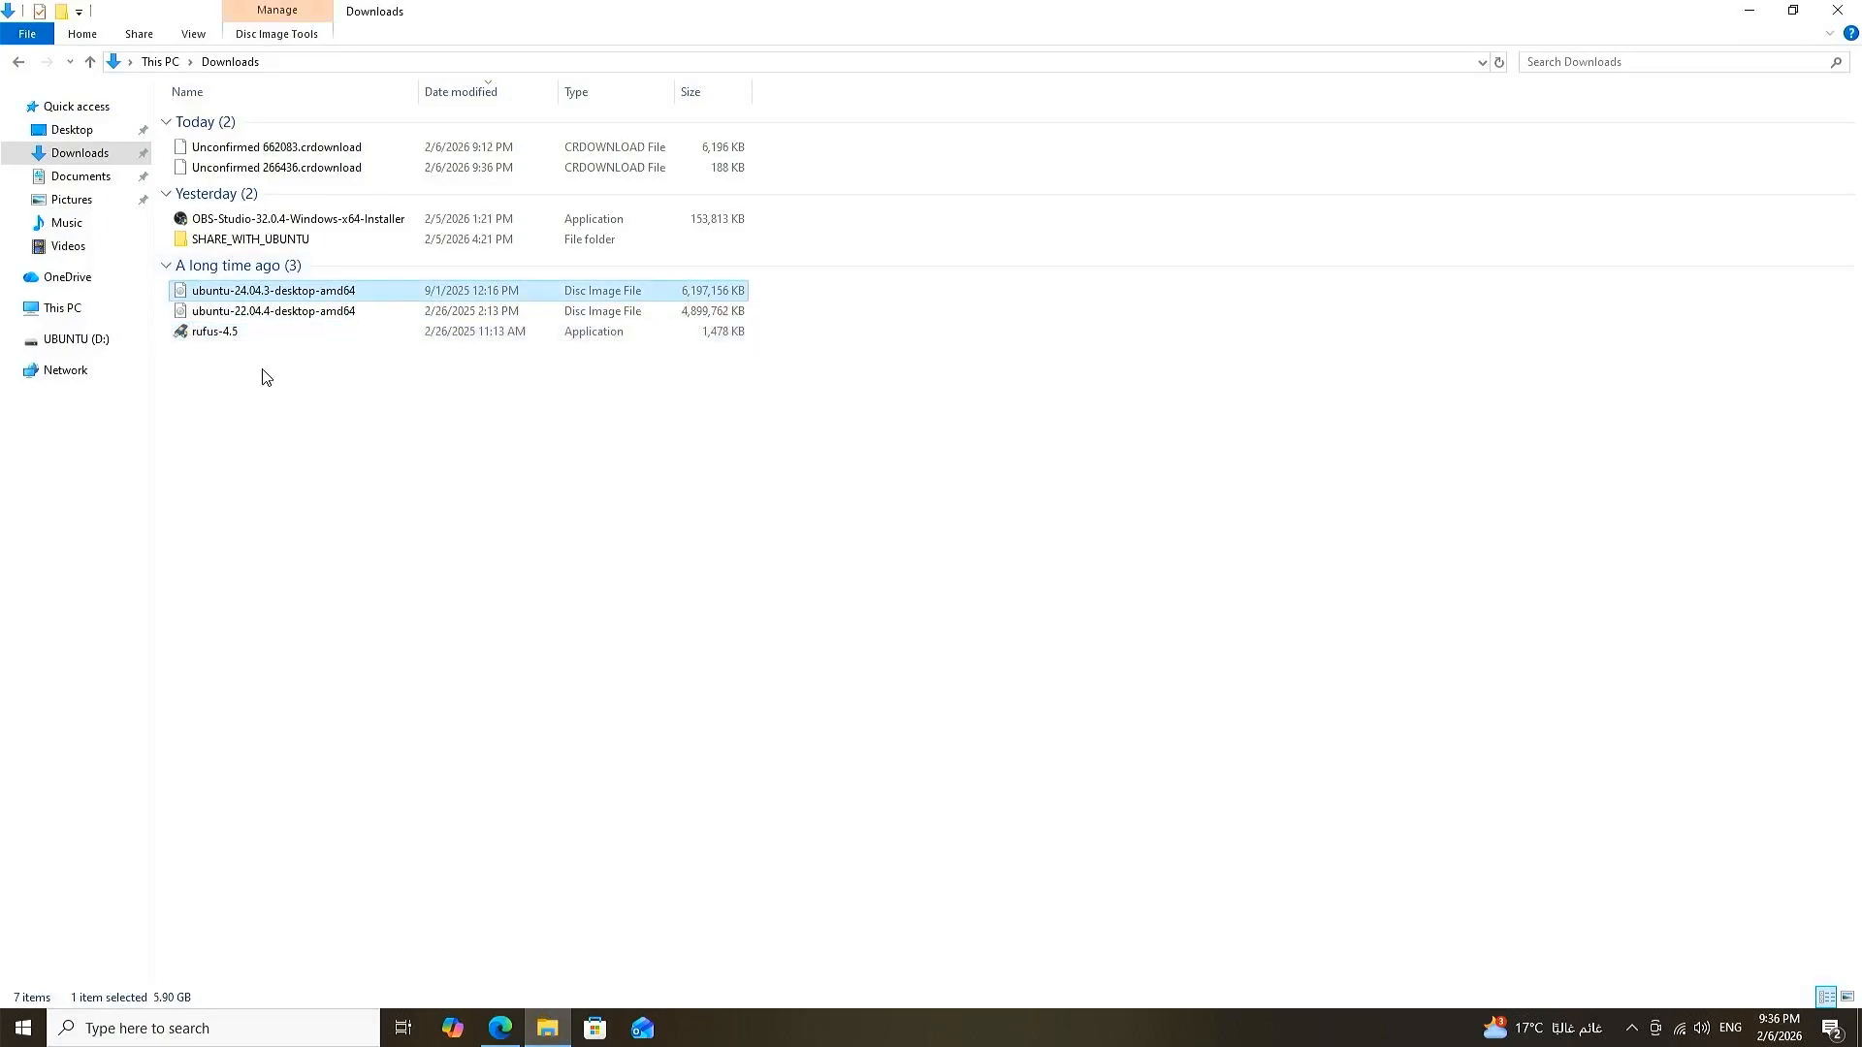
{"action": "double_click", "coordinate": [227, 332]}
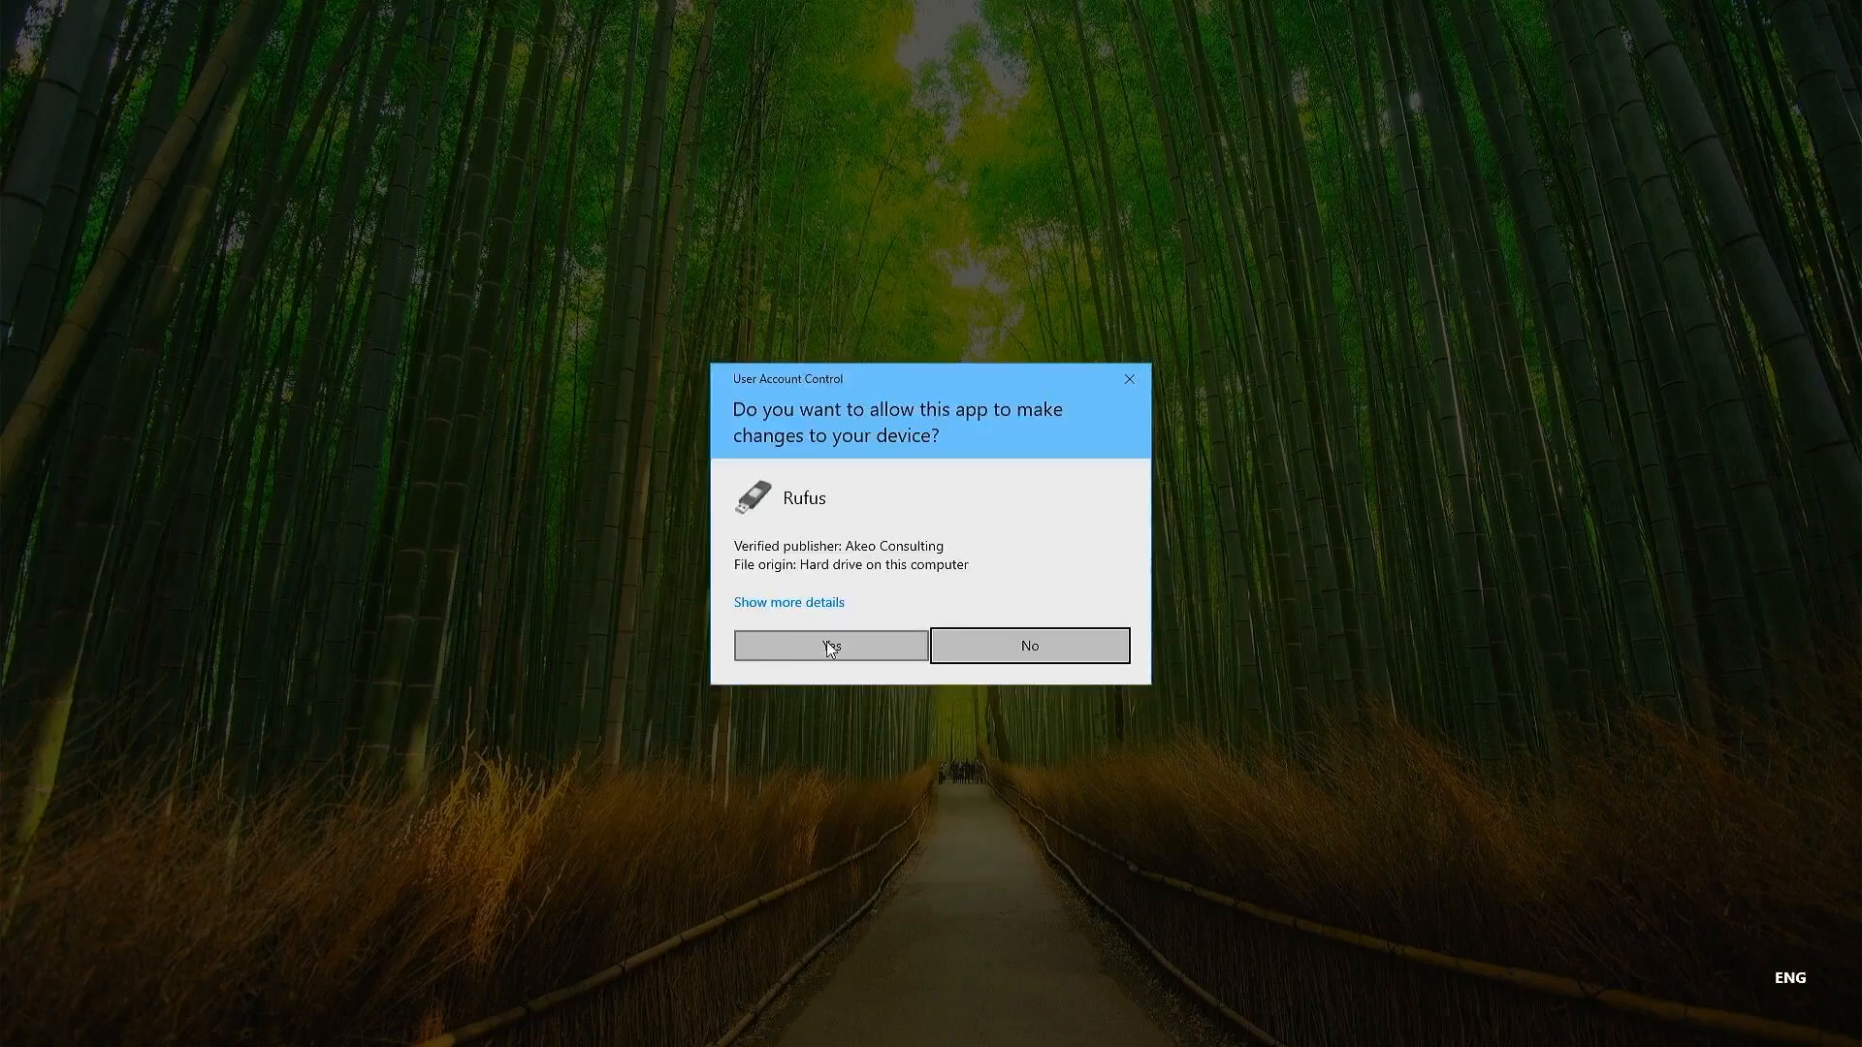
{"action": "left_click", "coordinate": [831, 647]}
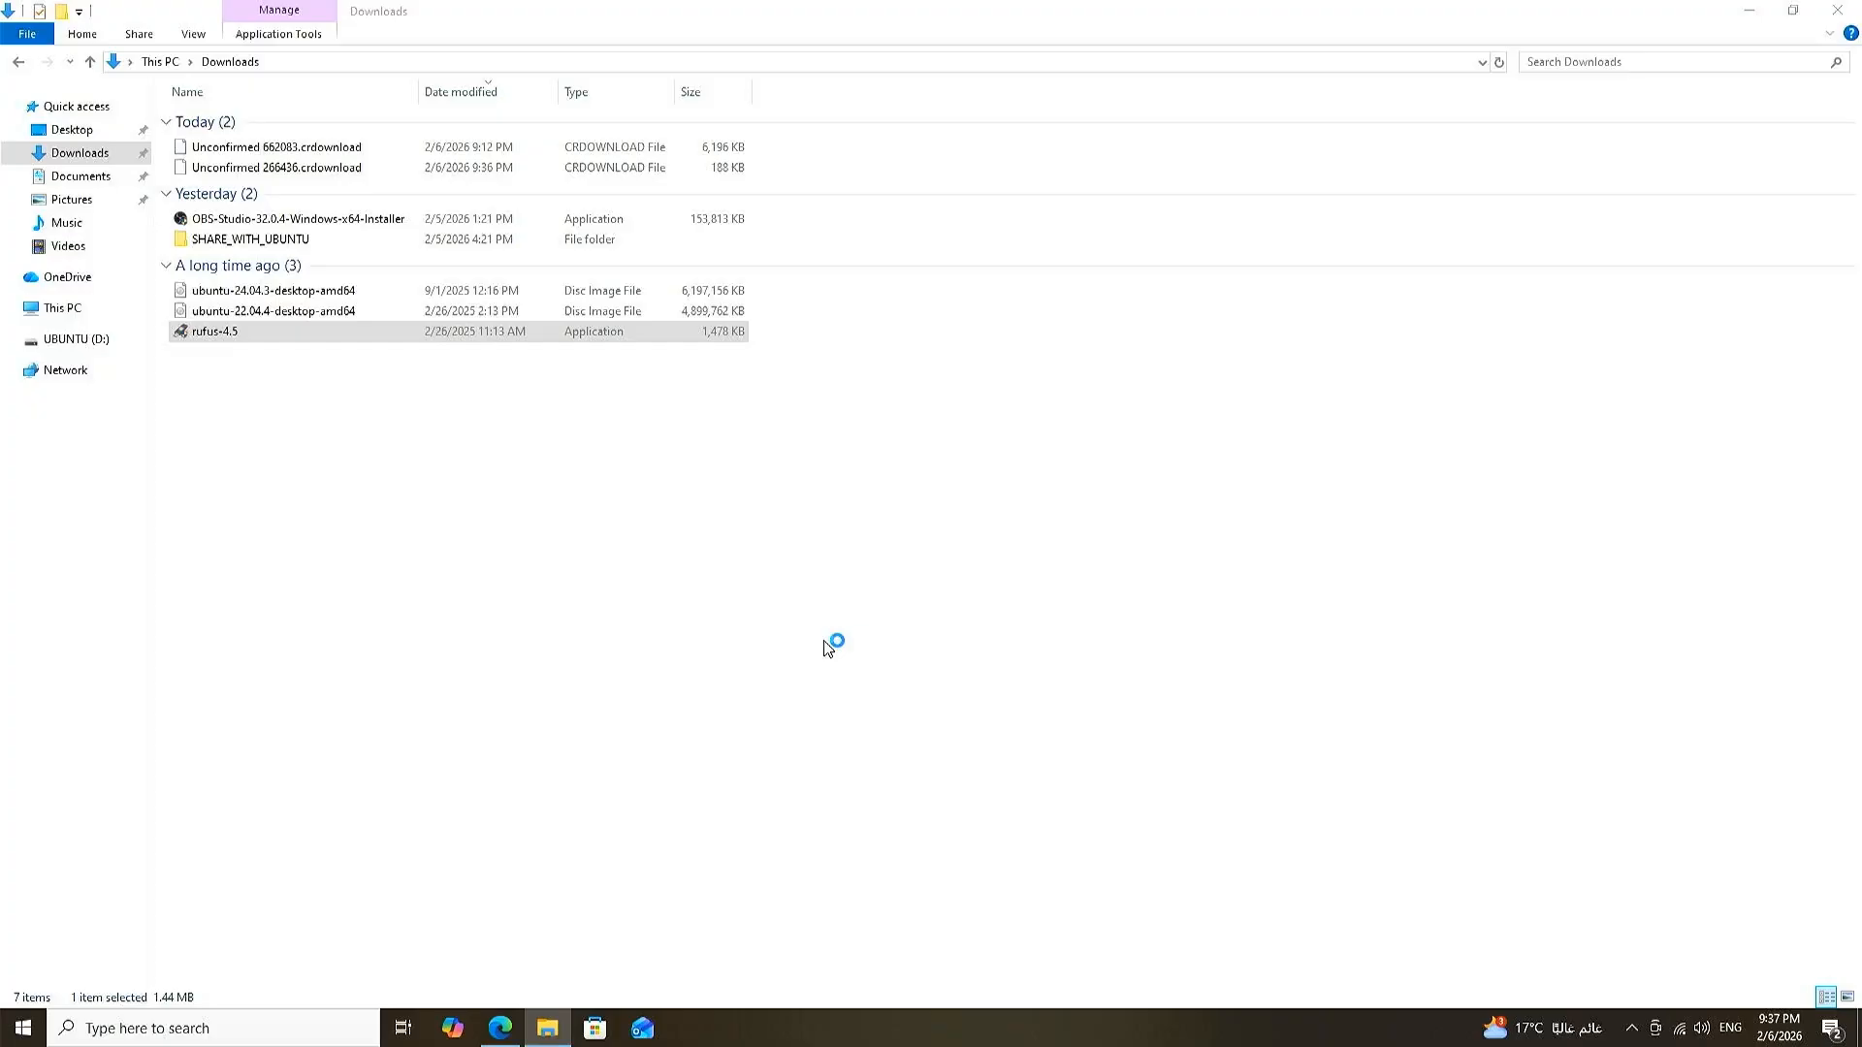
Step: Use the 32 GB UBUNTU (D:) drive as the device and load ubuntu-24.04.3-desktop-amd64 as the boot image
{"action": "left_click", "coordinate": [960, 289]}
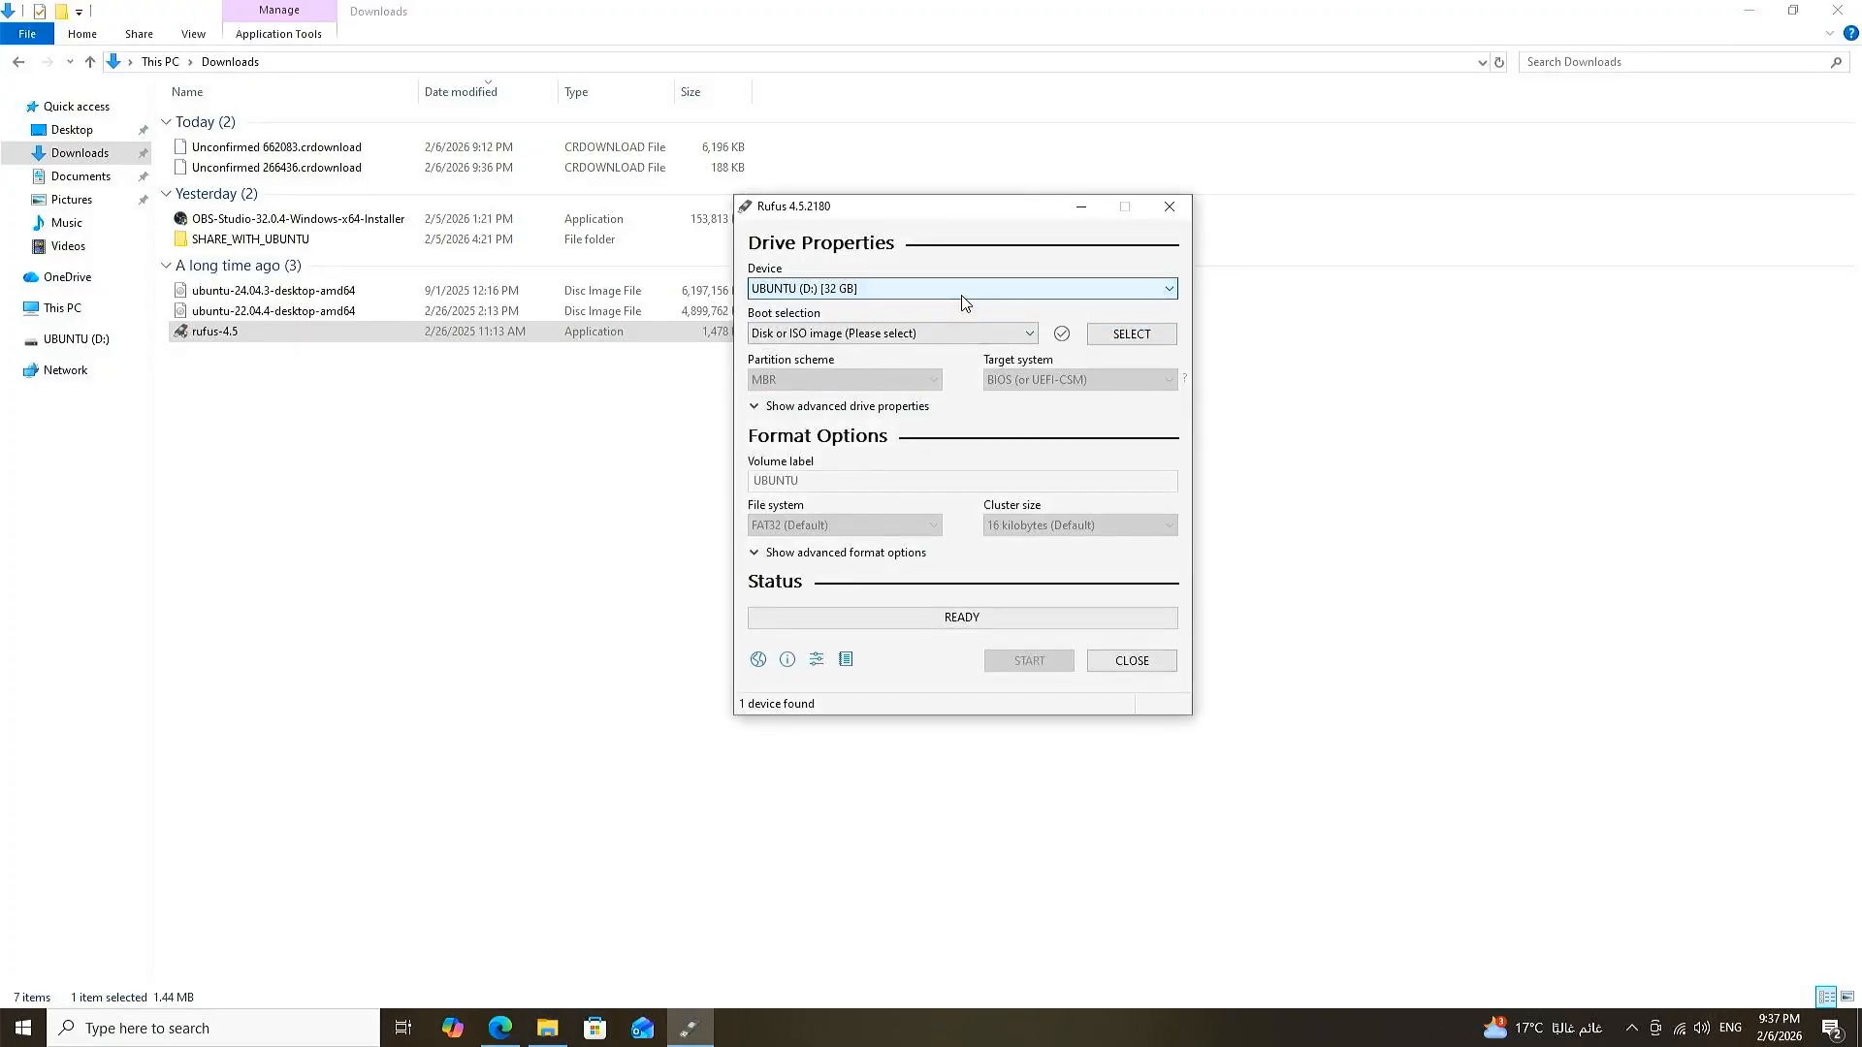
{"action": "left_click", "coordinate": [1120, 335]}
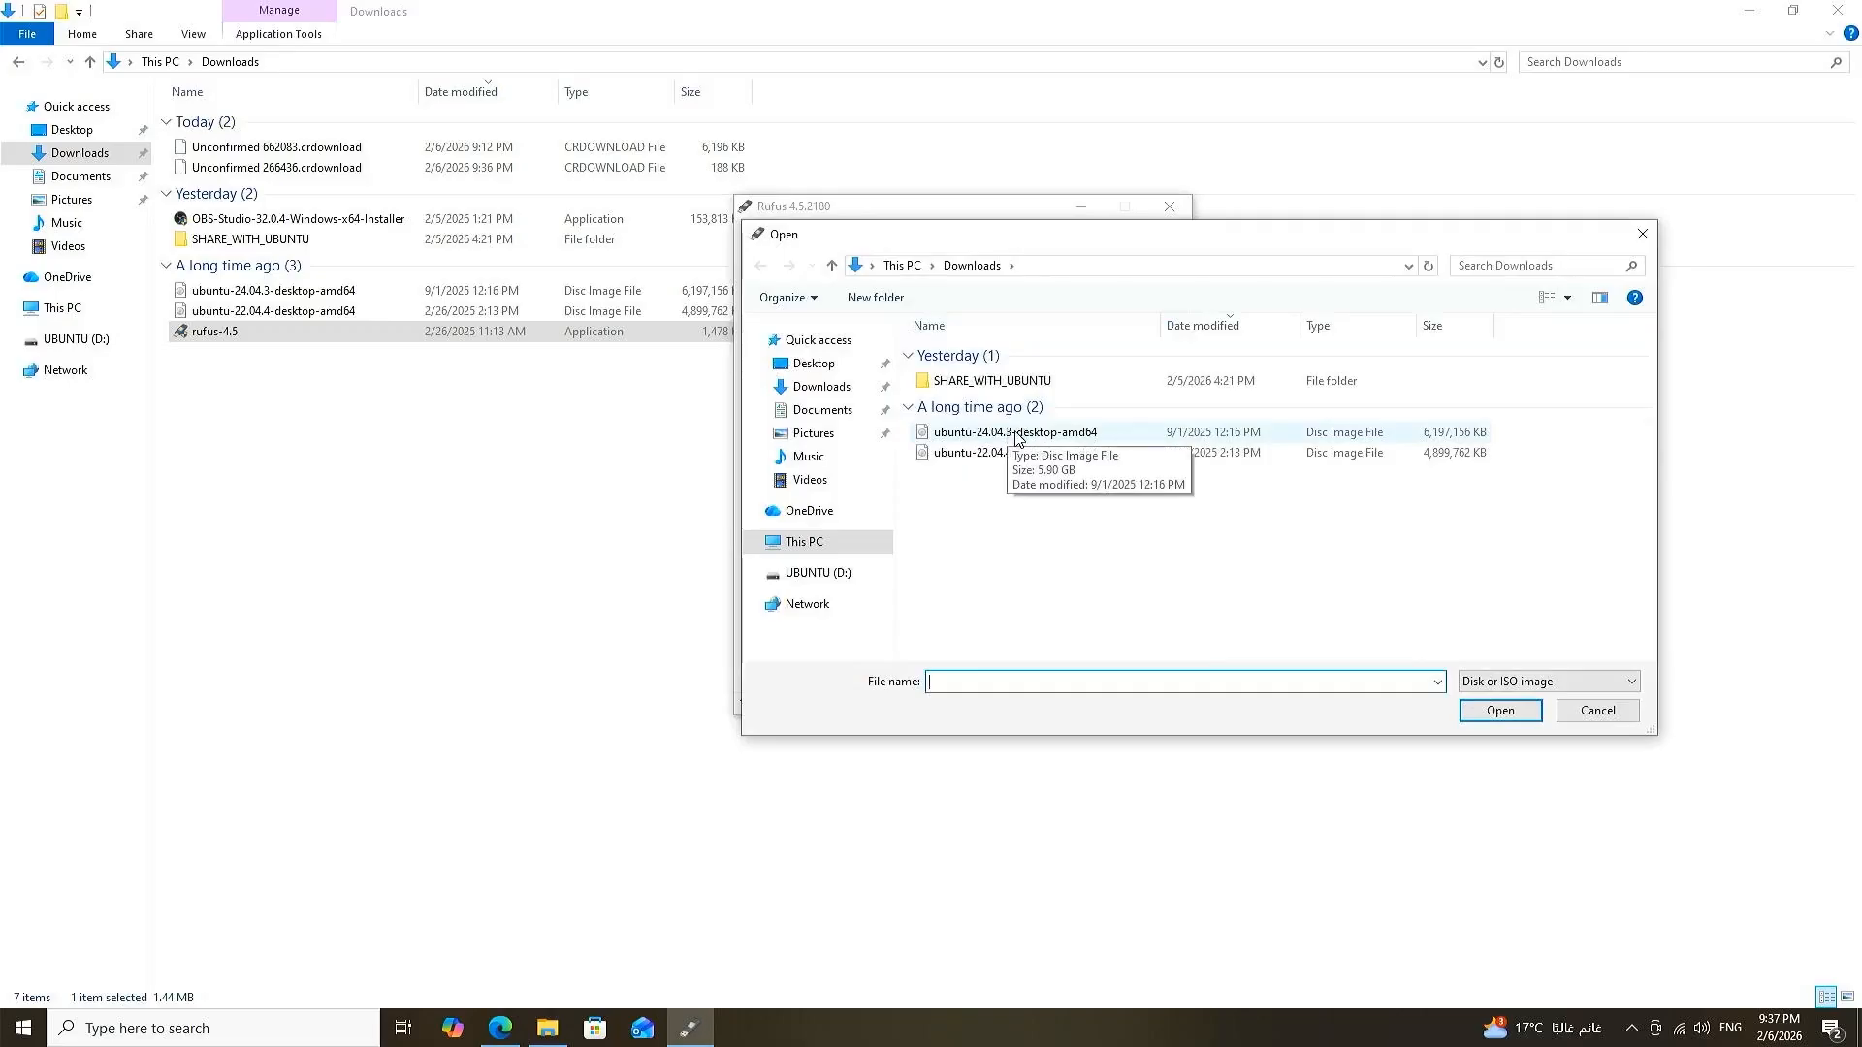
{"action": "double_click", "coordinate": [1016, 437]}
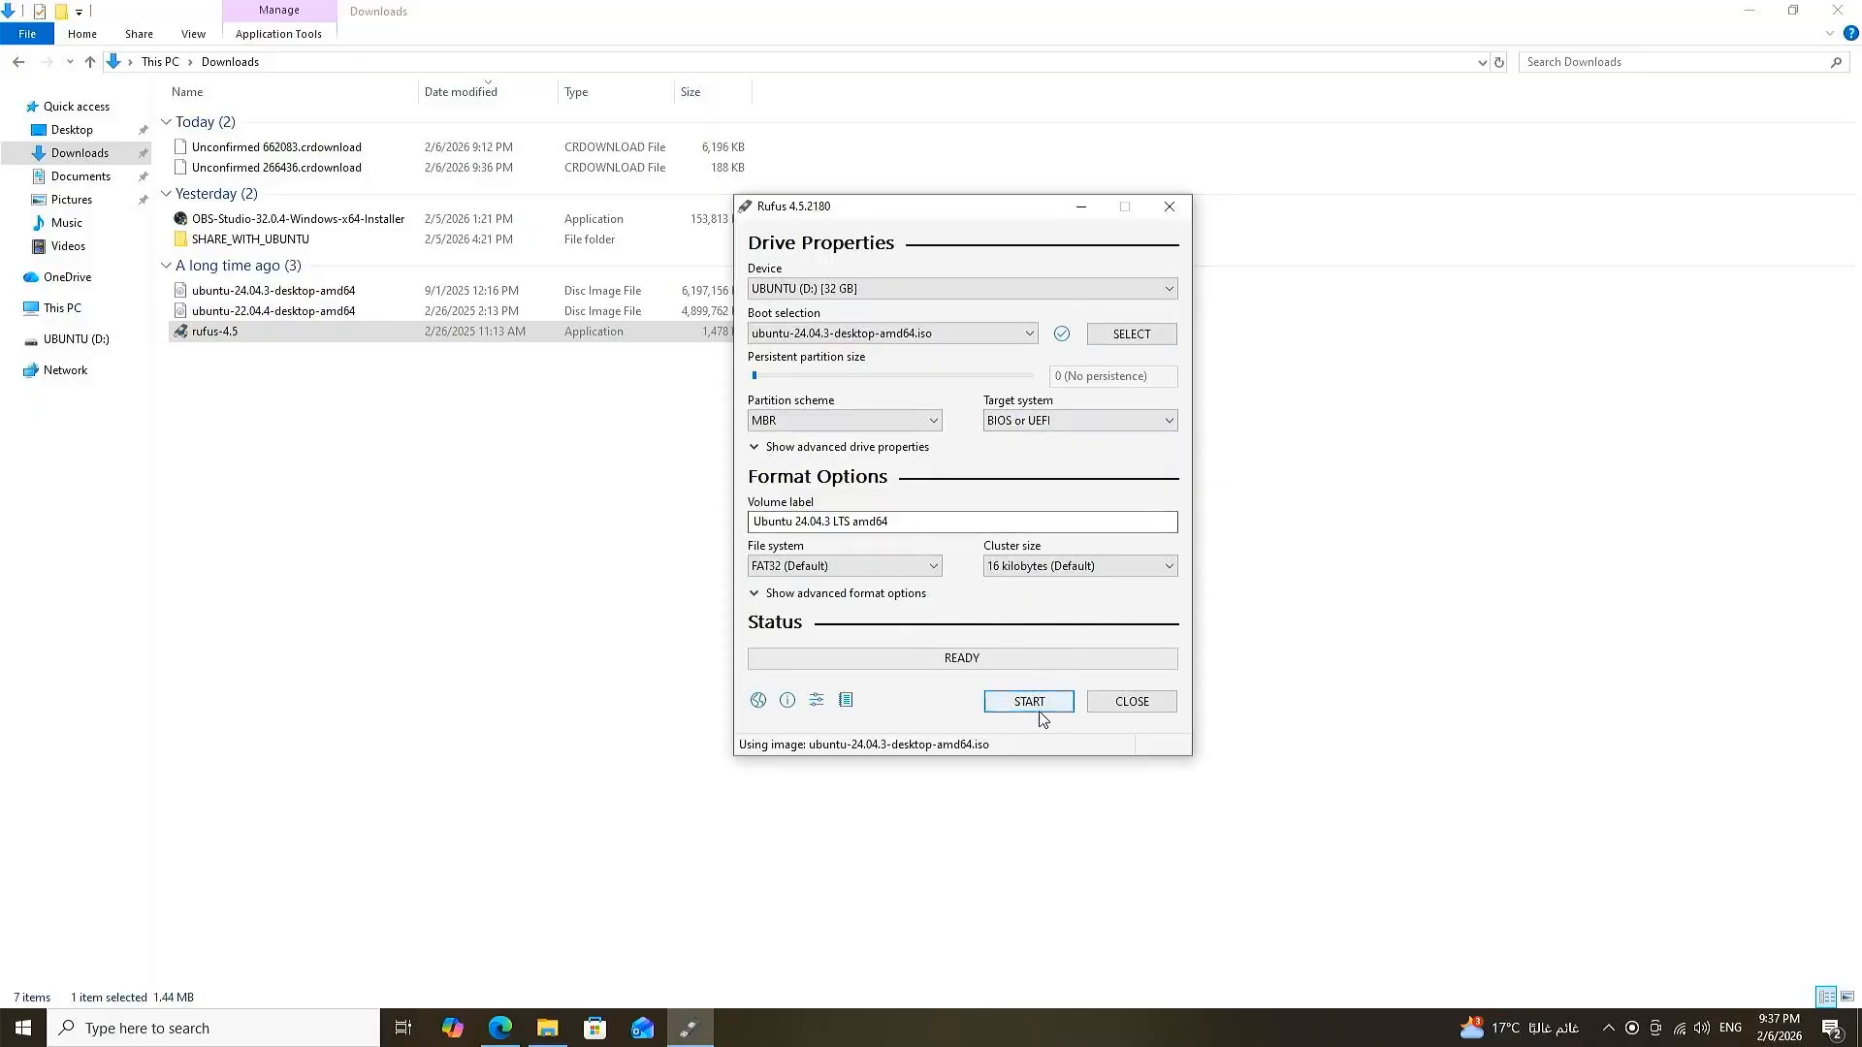
Step: Write the image to the USB drive in the recommended ISO Image mode, accepting that all data on it is destroyed
{"action": "left_click", "coordinate": [1030, 703]}
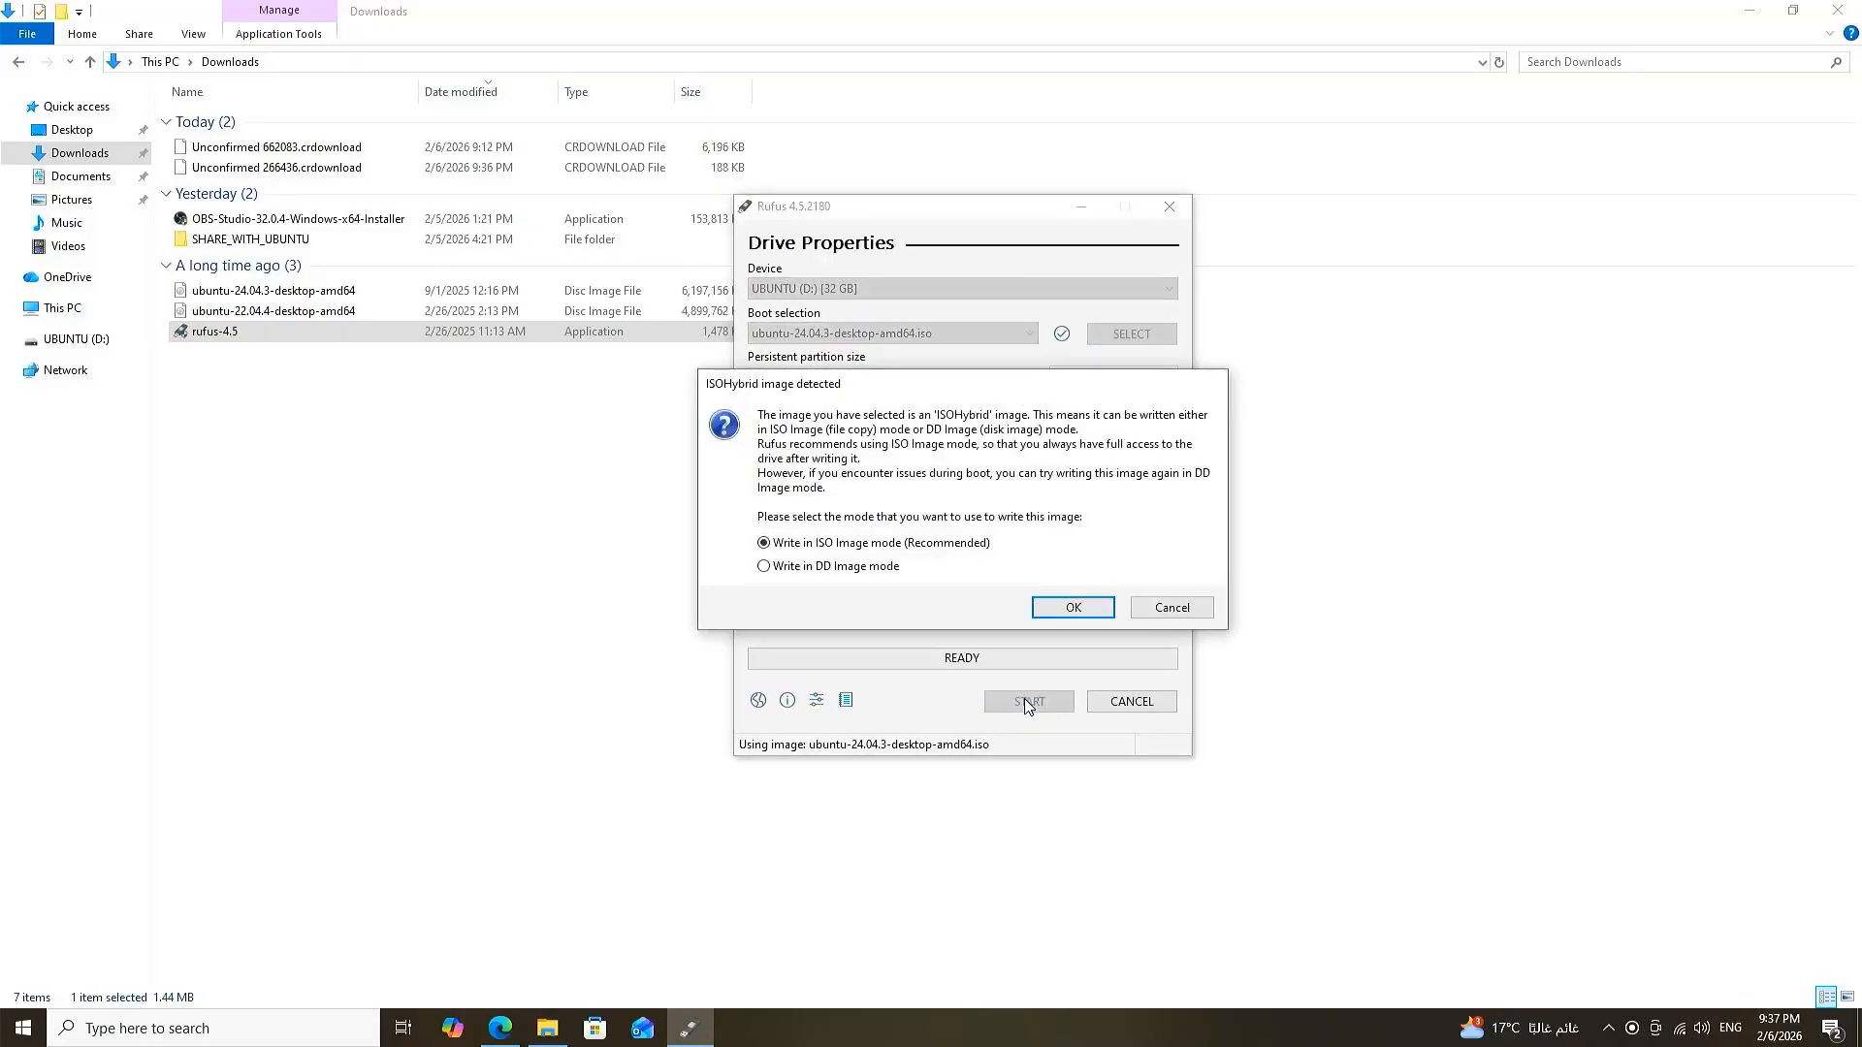
{"action": "left_click", "coordinate": [1071, 605]}
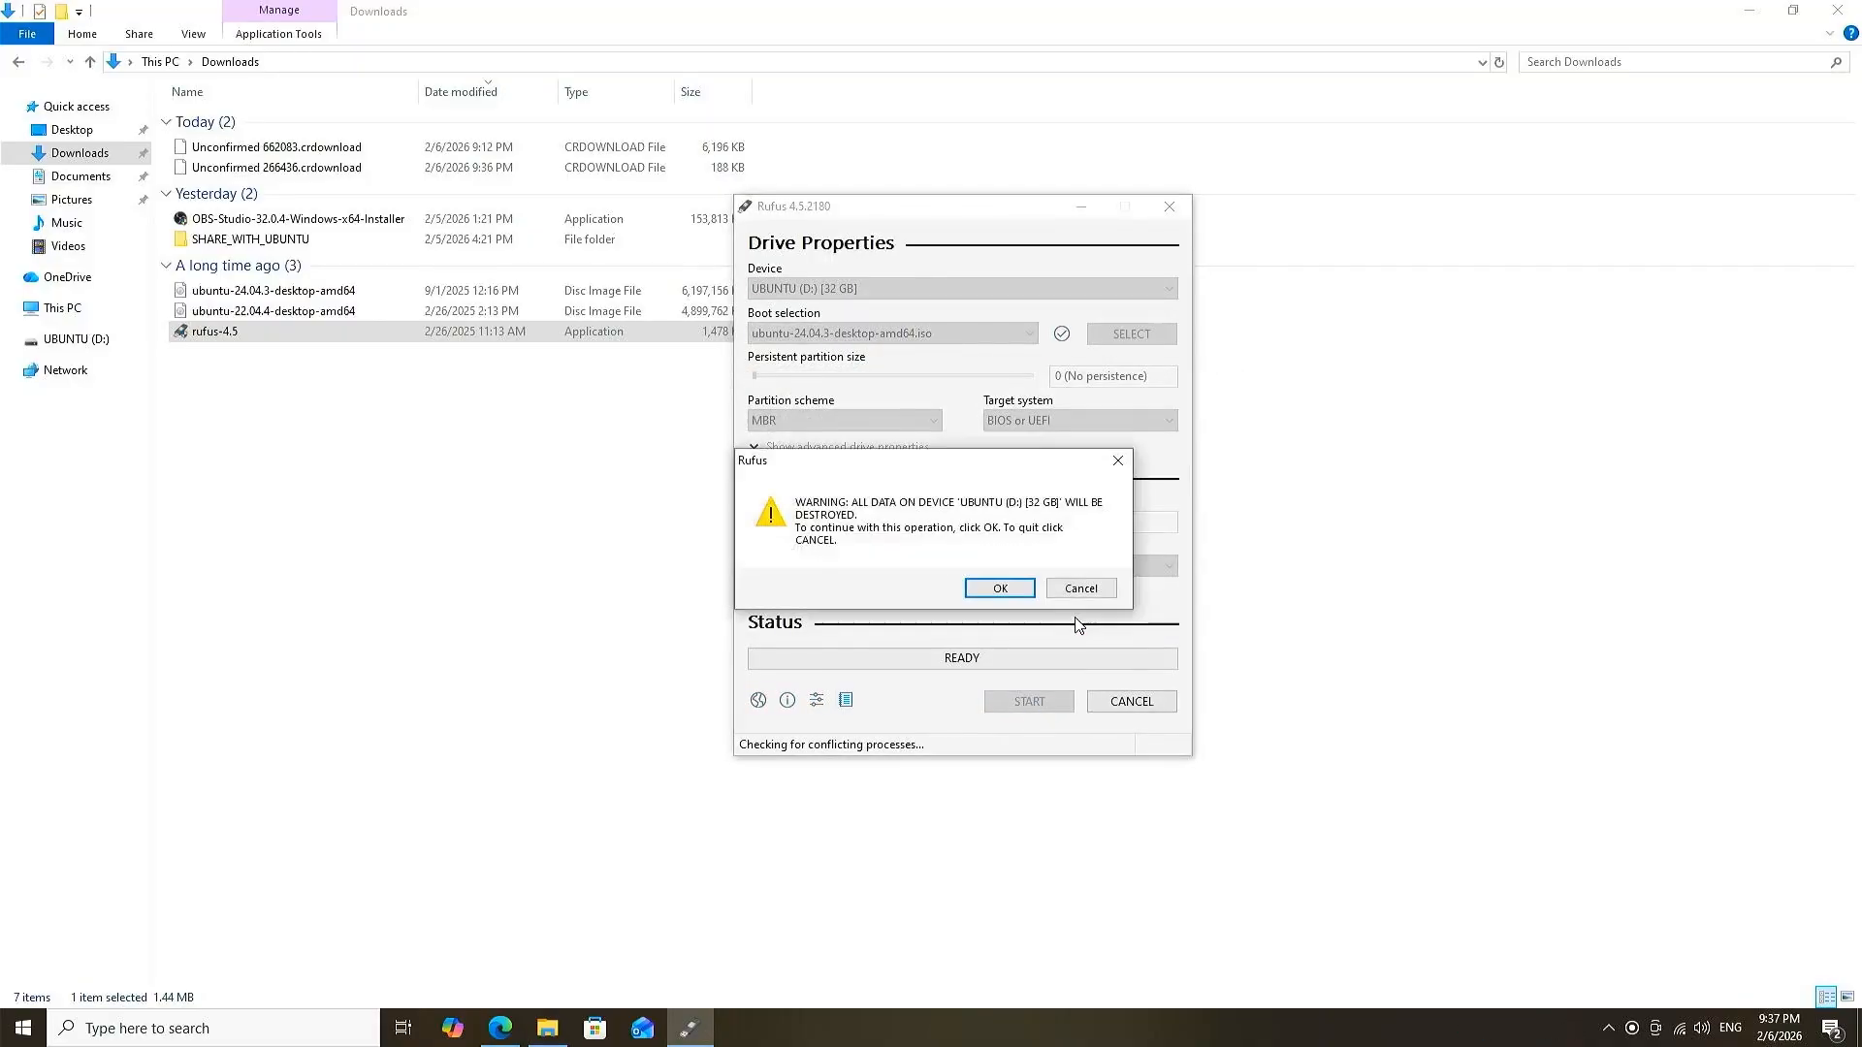
{"action": "left_click", "coordinate": [1002, 589]}
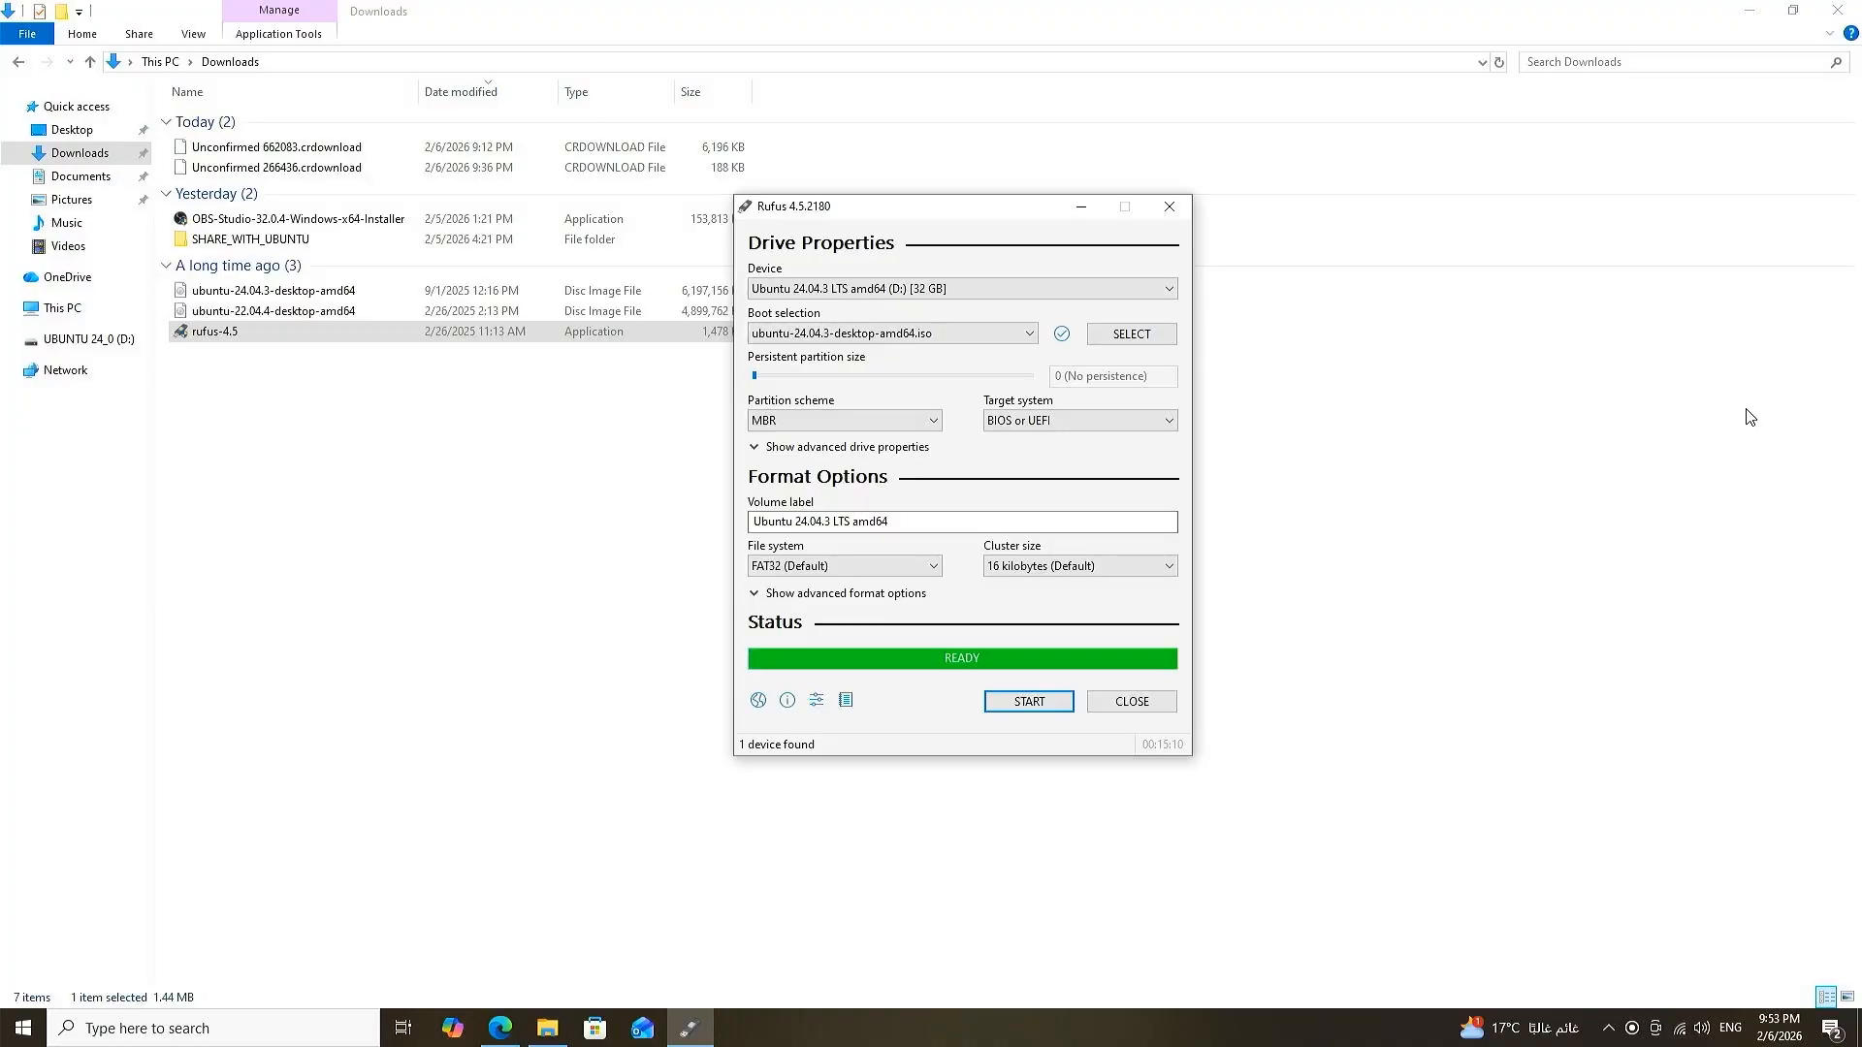
Step: Check the drives under This PC in File Explorer and shut down the computer
{"action": "left_click", "coordinate": [73, 313]}
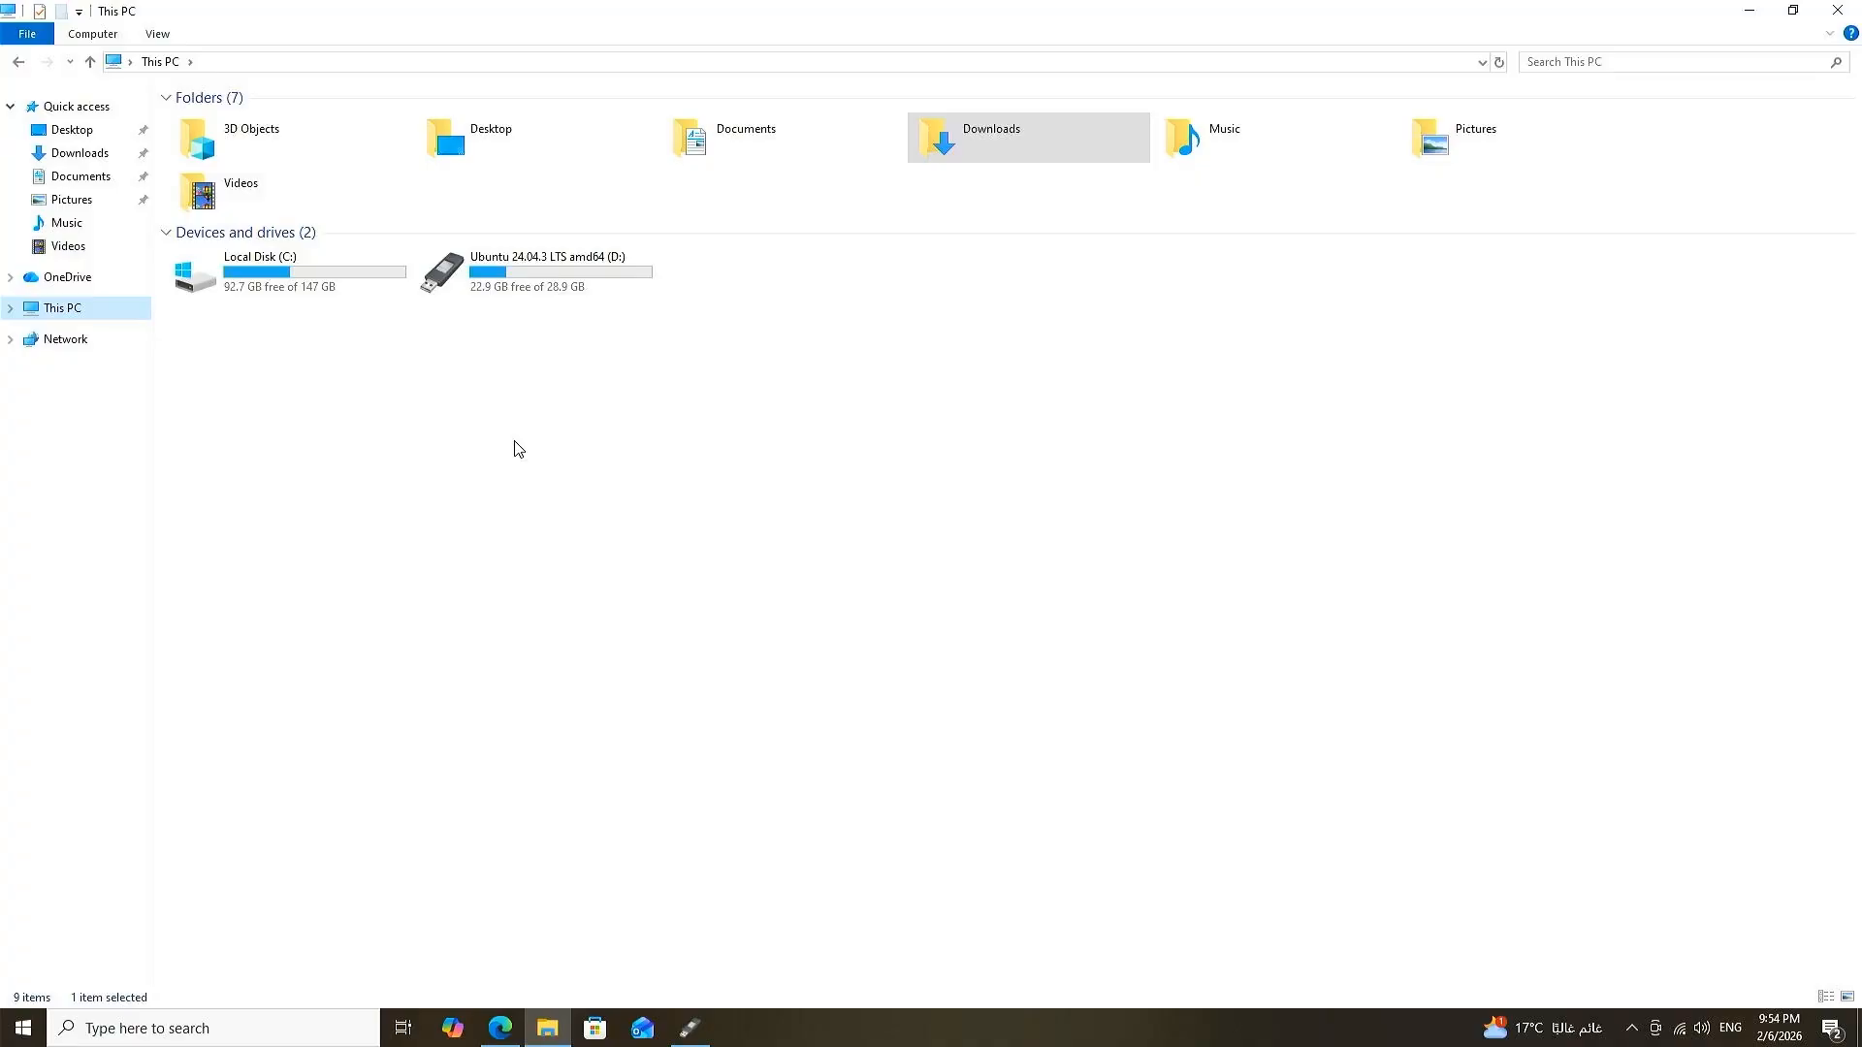
{"action": "left_click", "coordinate": [23, 1027]}
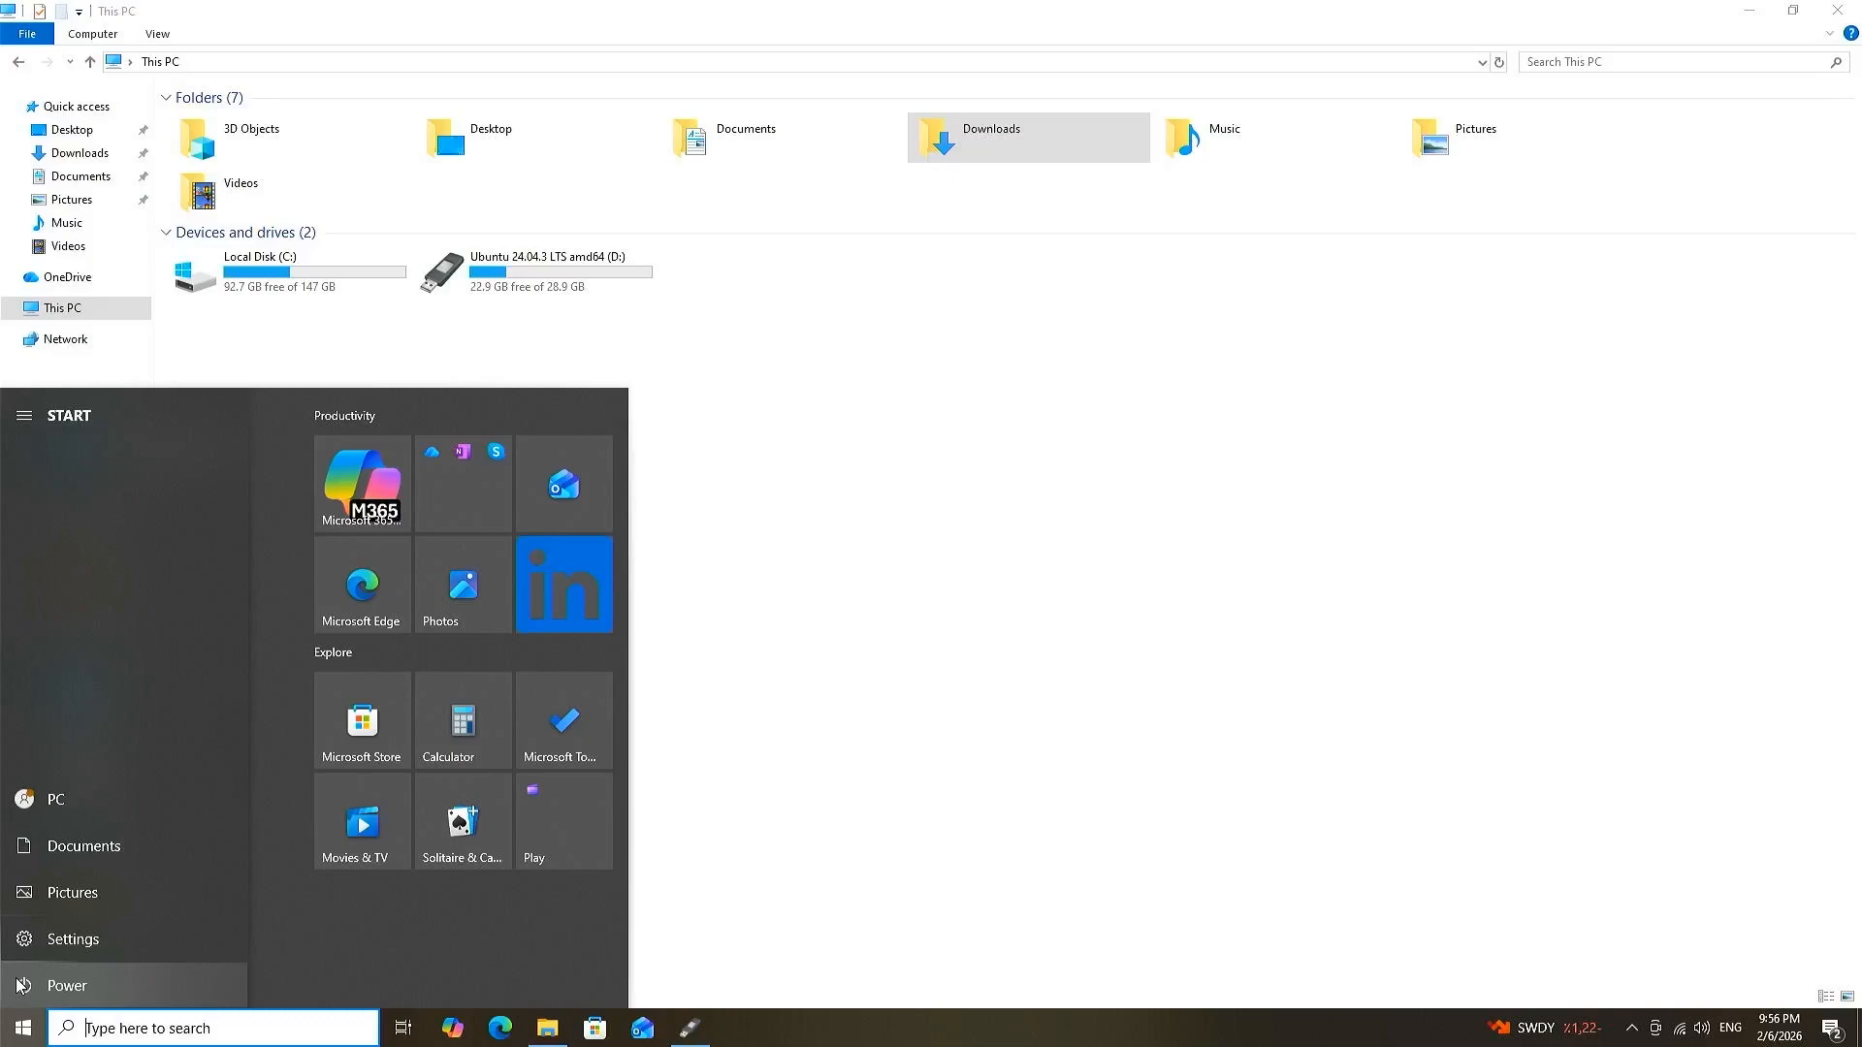
{"action": "left_click", "coordinate": [18, 986]}
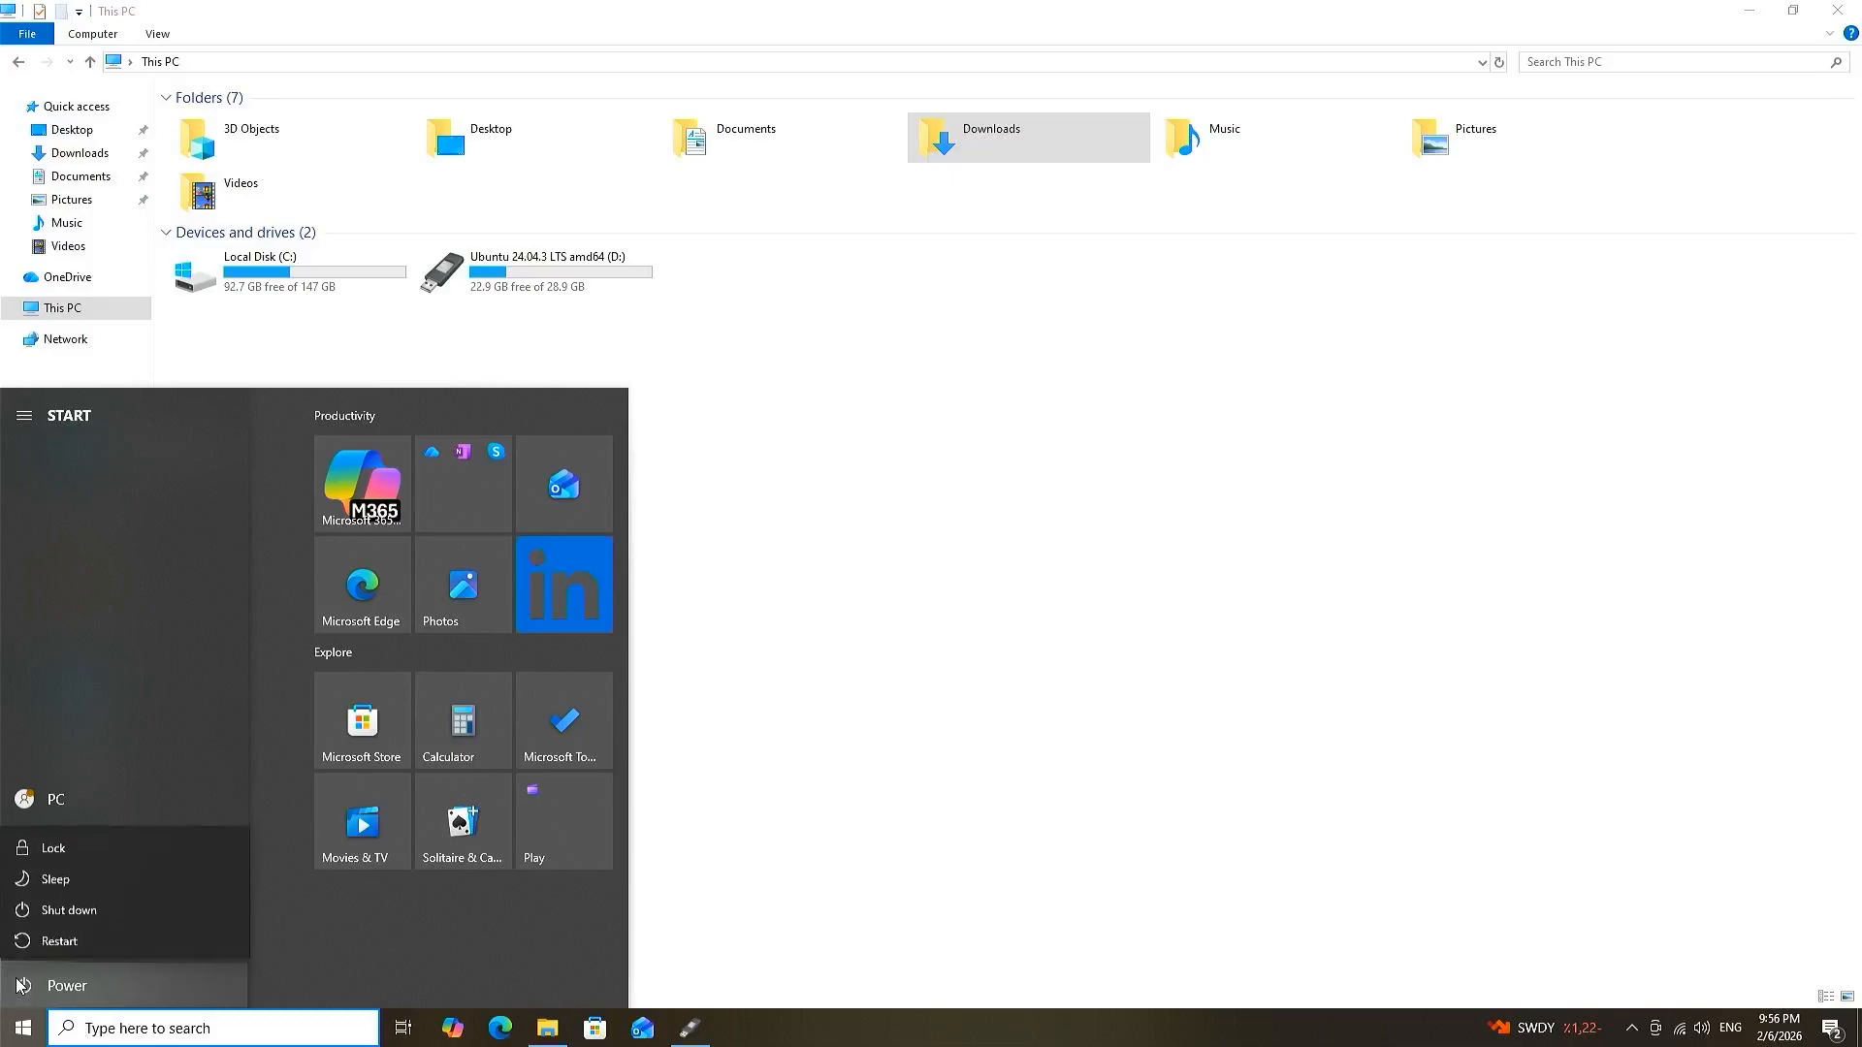
{"action": "left_click", "coordinate": [86, 908]}
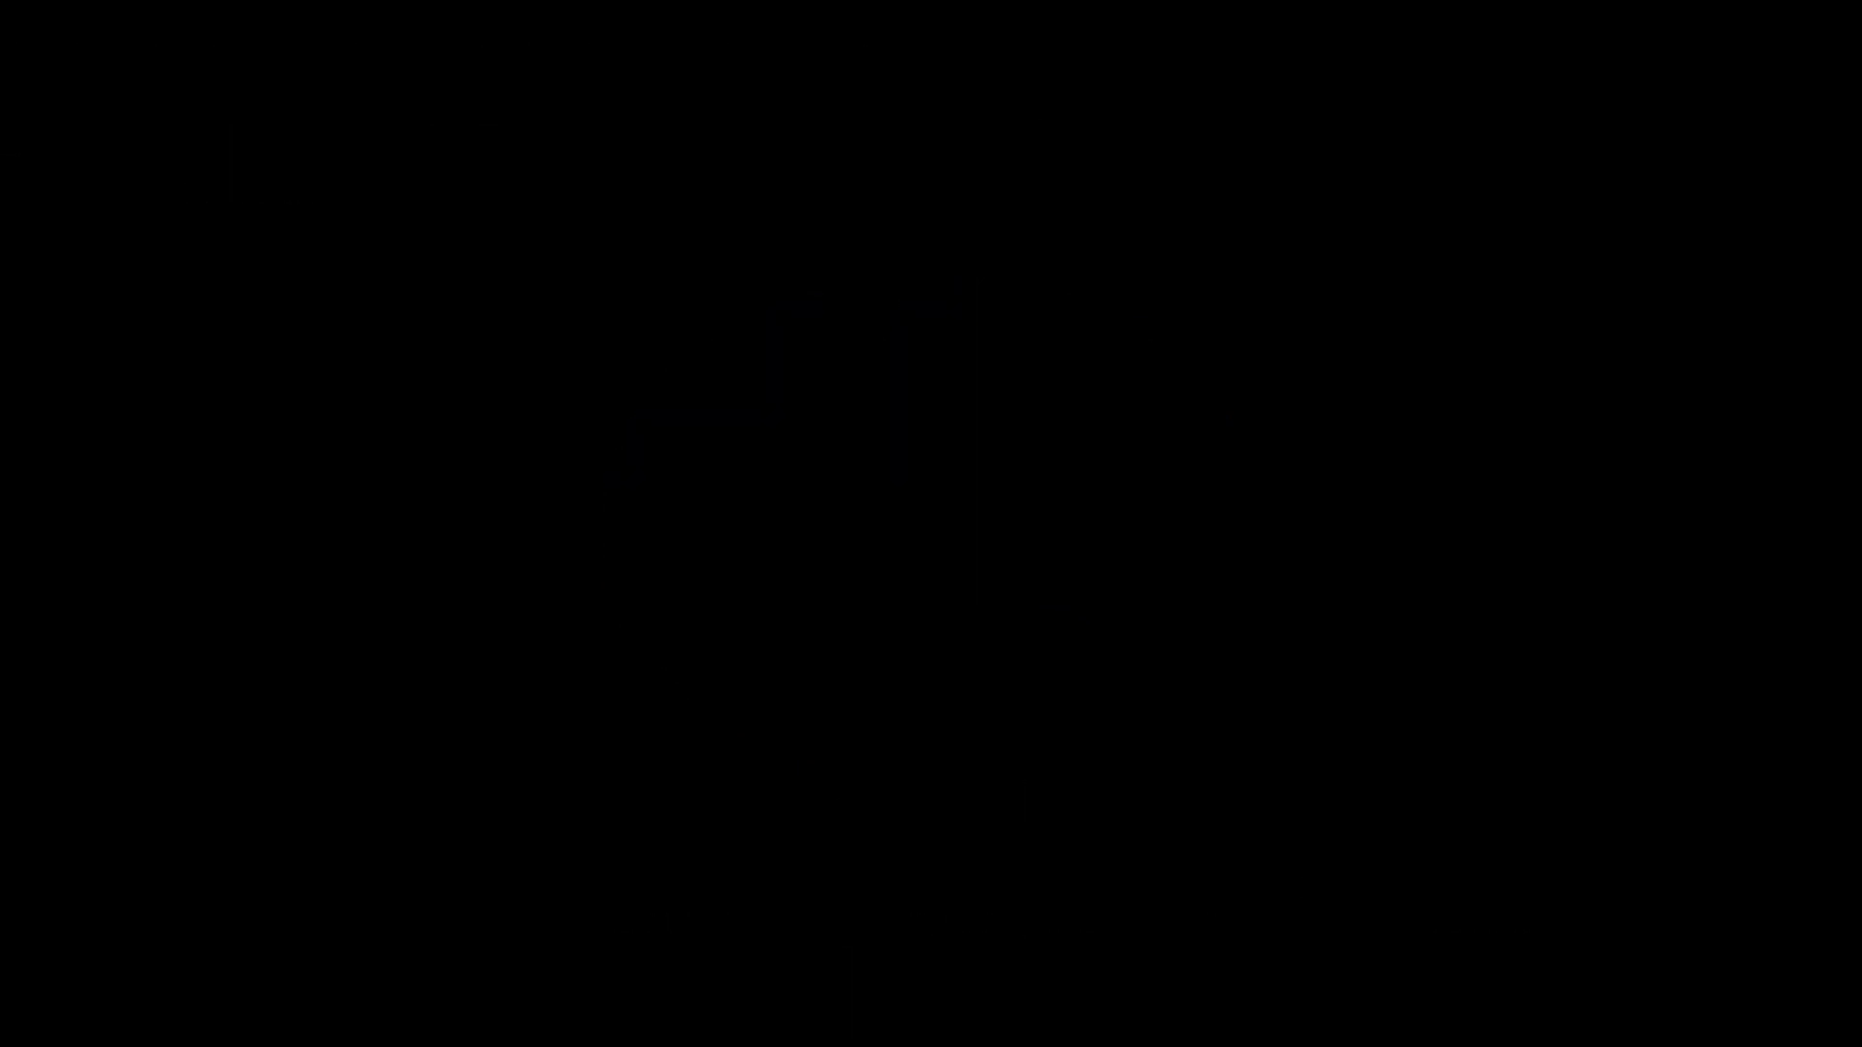
Step: Enter the HP Startup Menu while the computer powers on and open its Boot Menu
{"action": "key", "text": "Escape"}
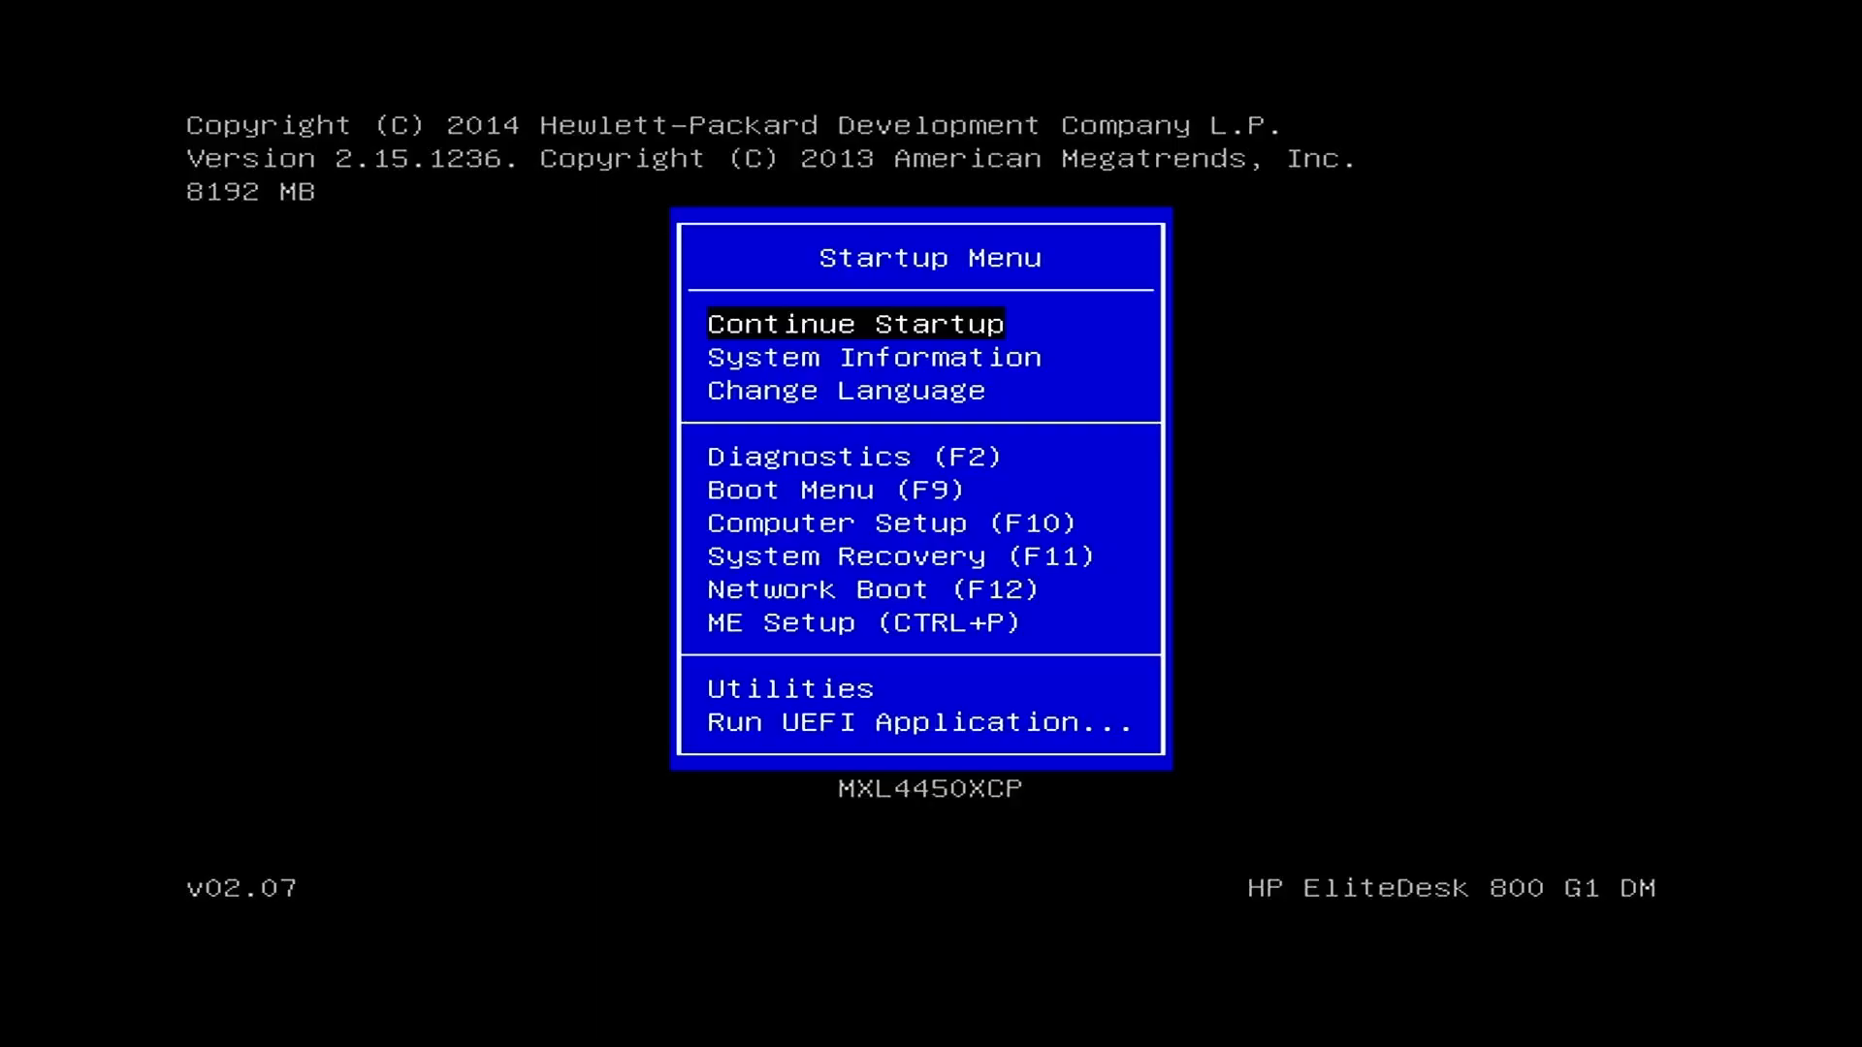
{"action": "key", "text": "Down"}
{"action": "key", "text": "Down"}
{"action": "key", "text": "Down"}
{"action": "key", "text": "Down"}
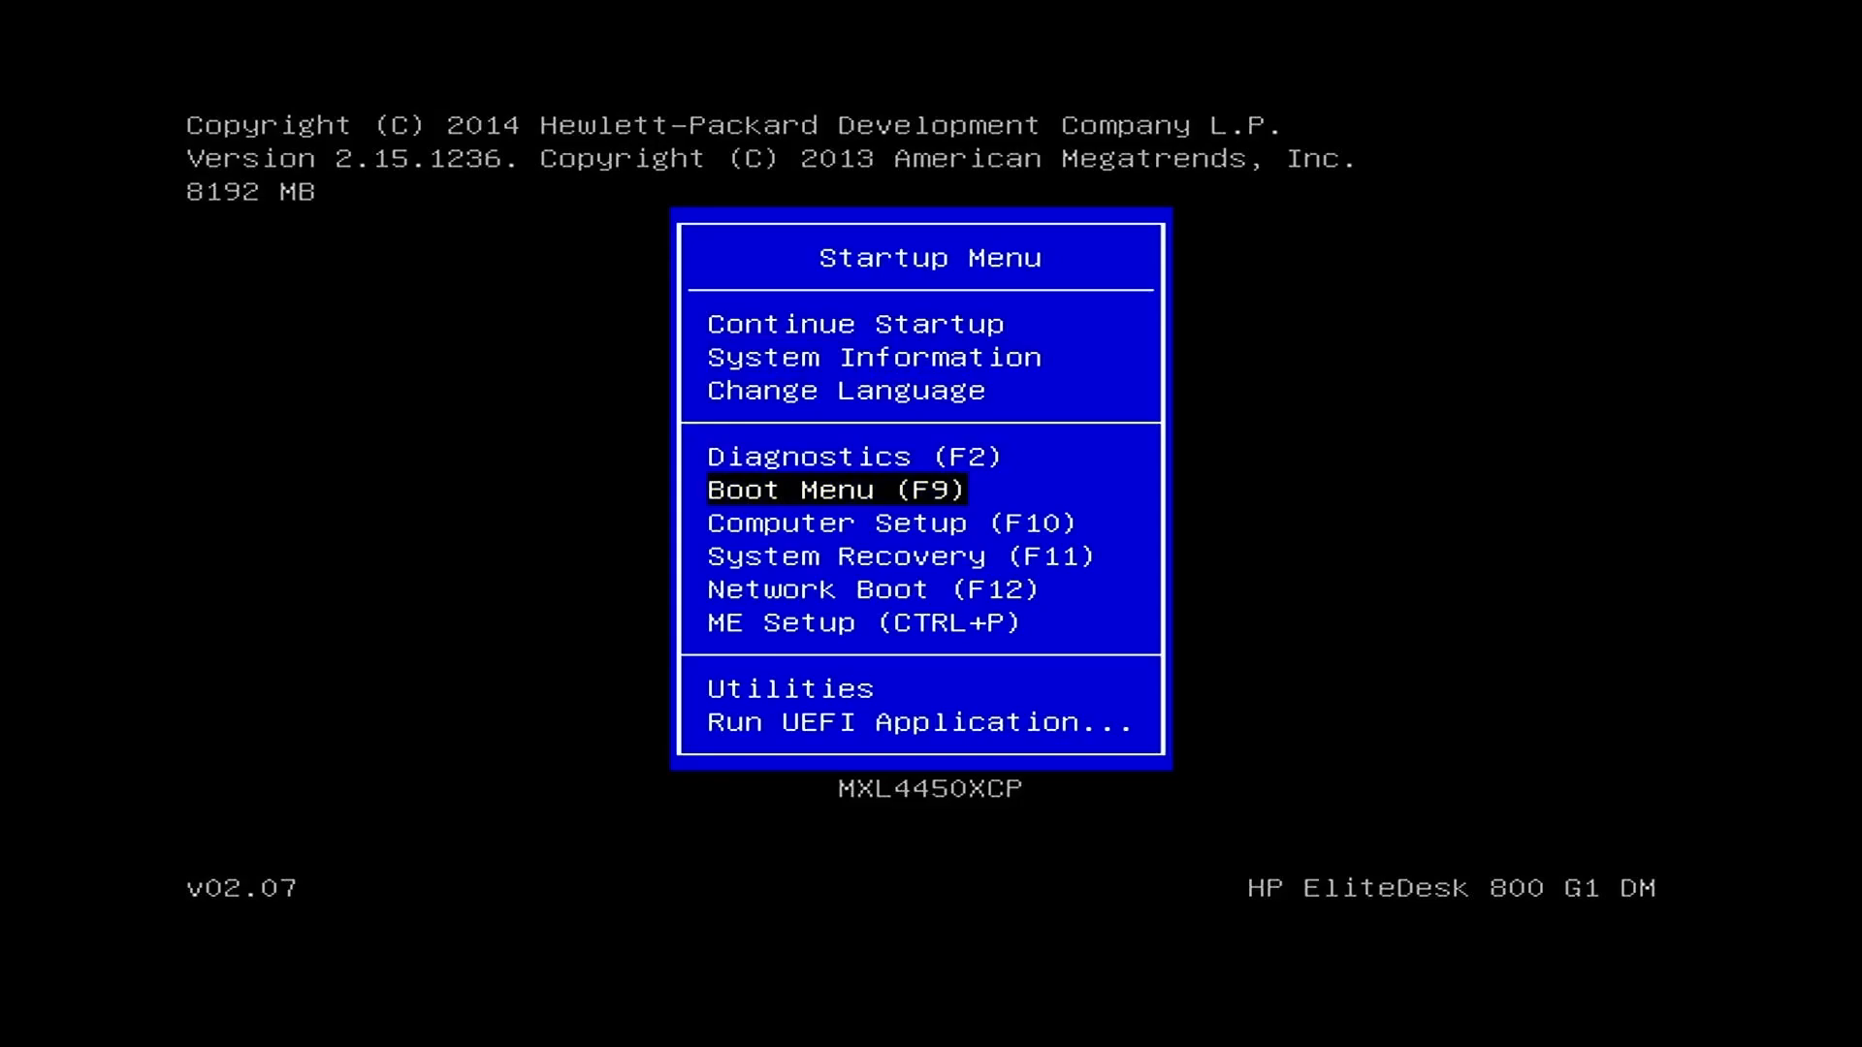
{"action": "key", "text": "Return"}
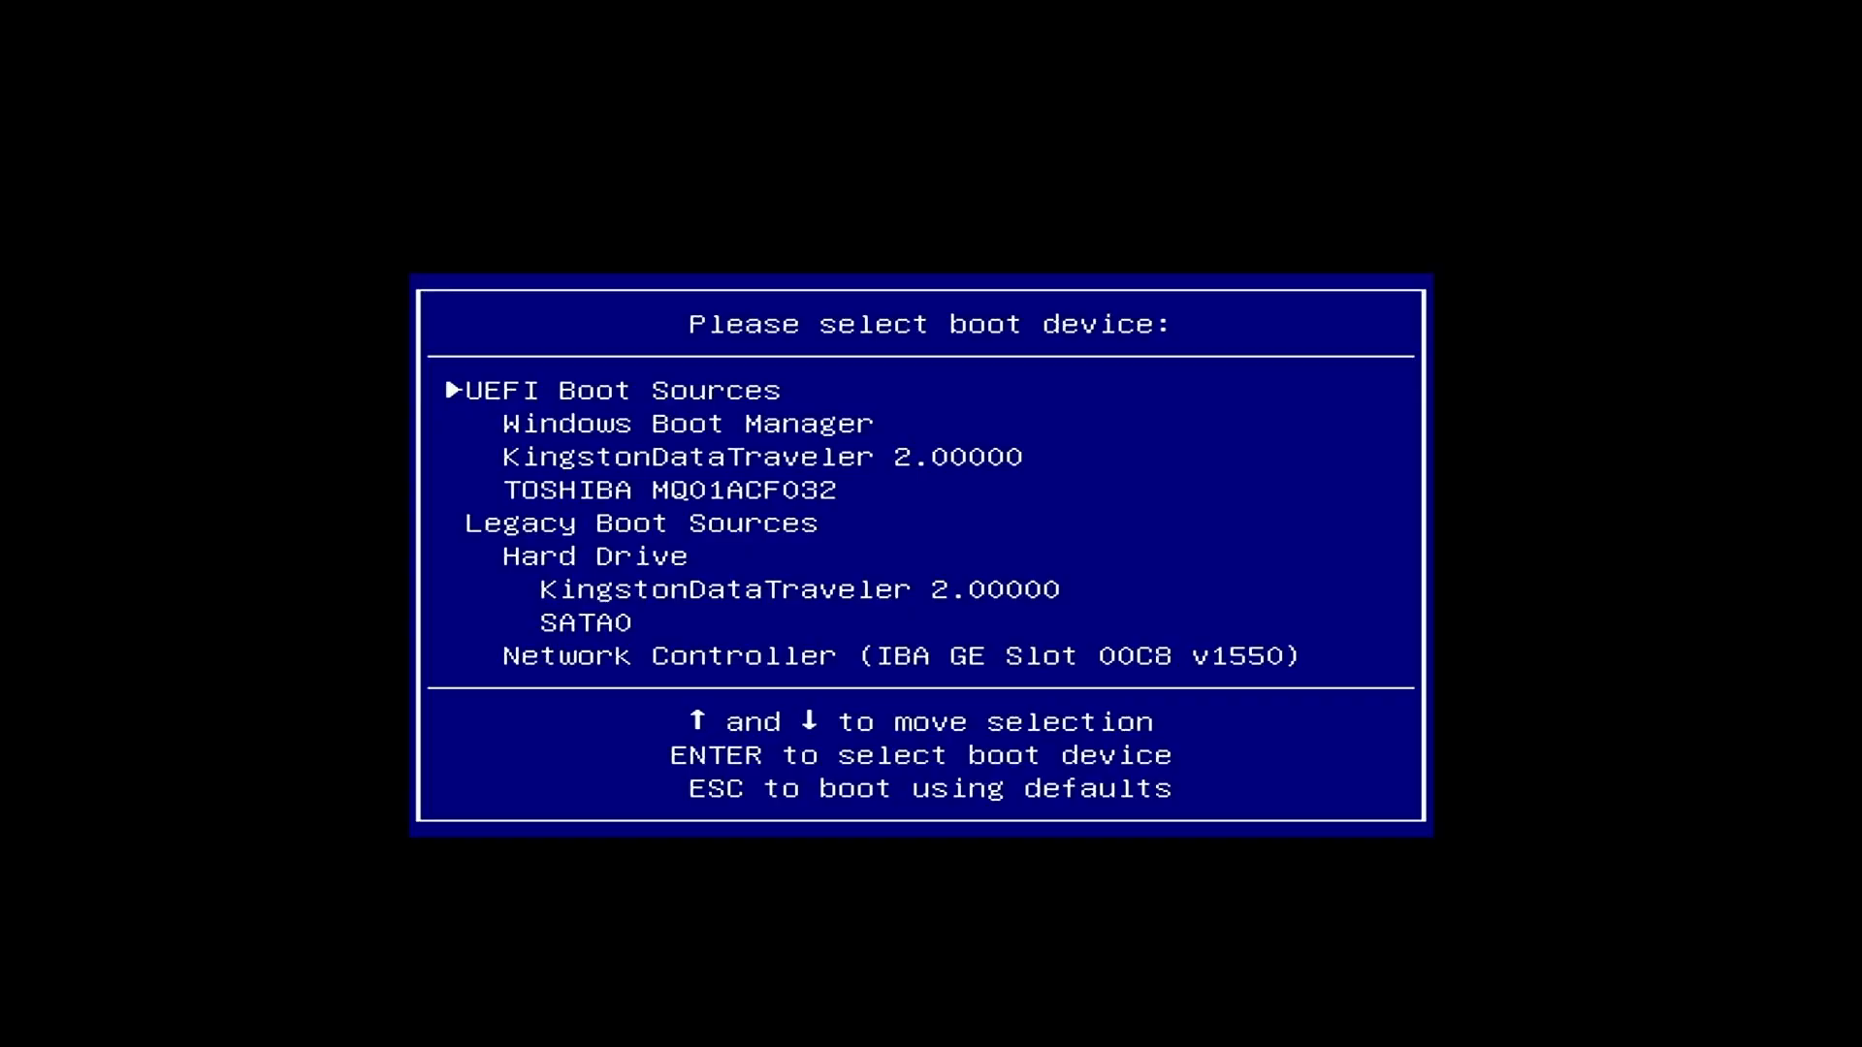
Step: Boot from KingstonDataTraveler 2.00000 under the UEFI boot sources
{"action": "key", "text": "Down"}
{"action": "key", "text": "Down"}
{"action": "key", "text": "Return"}
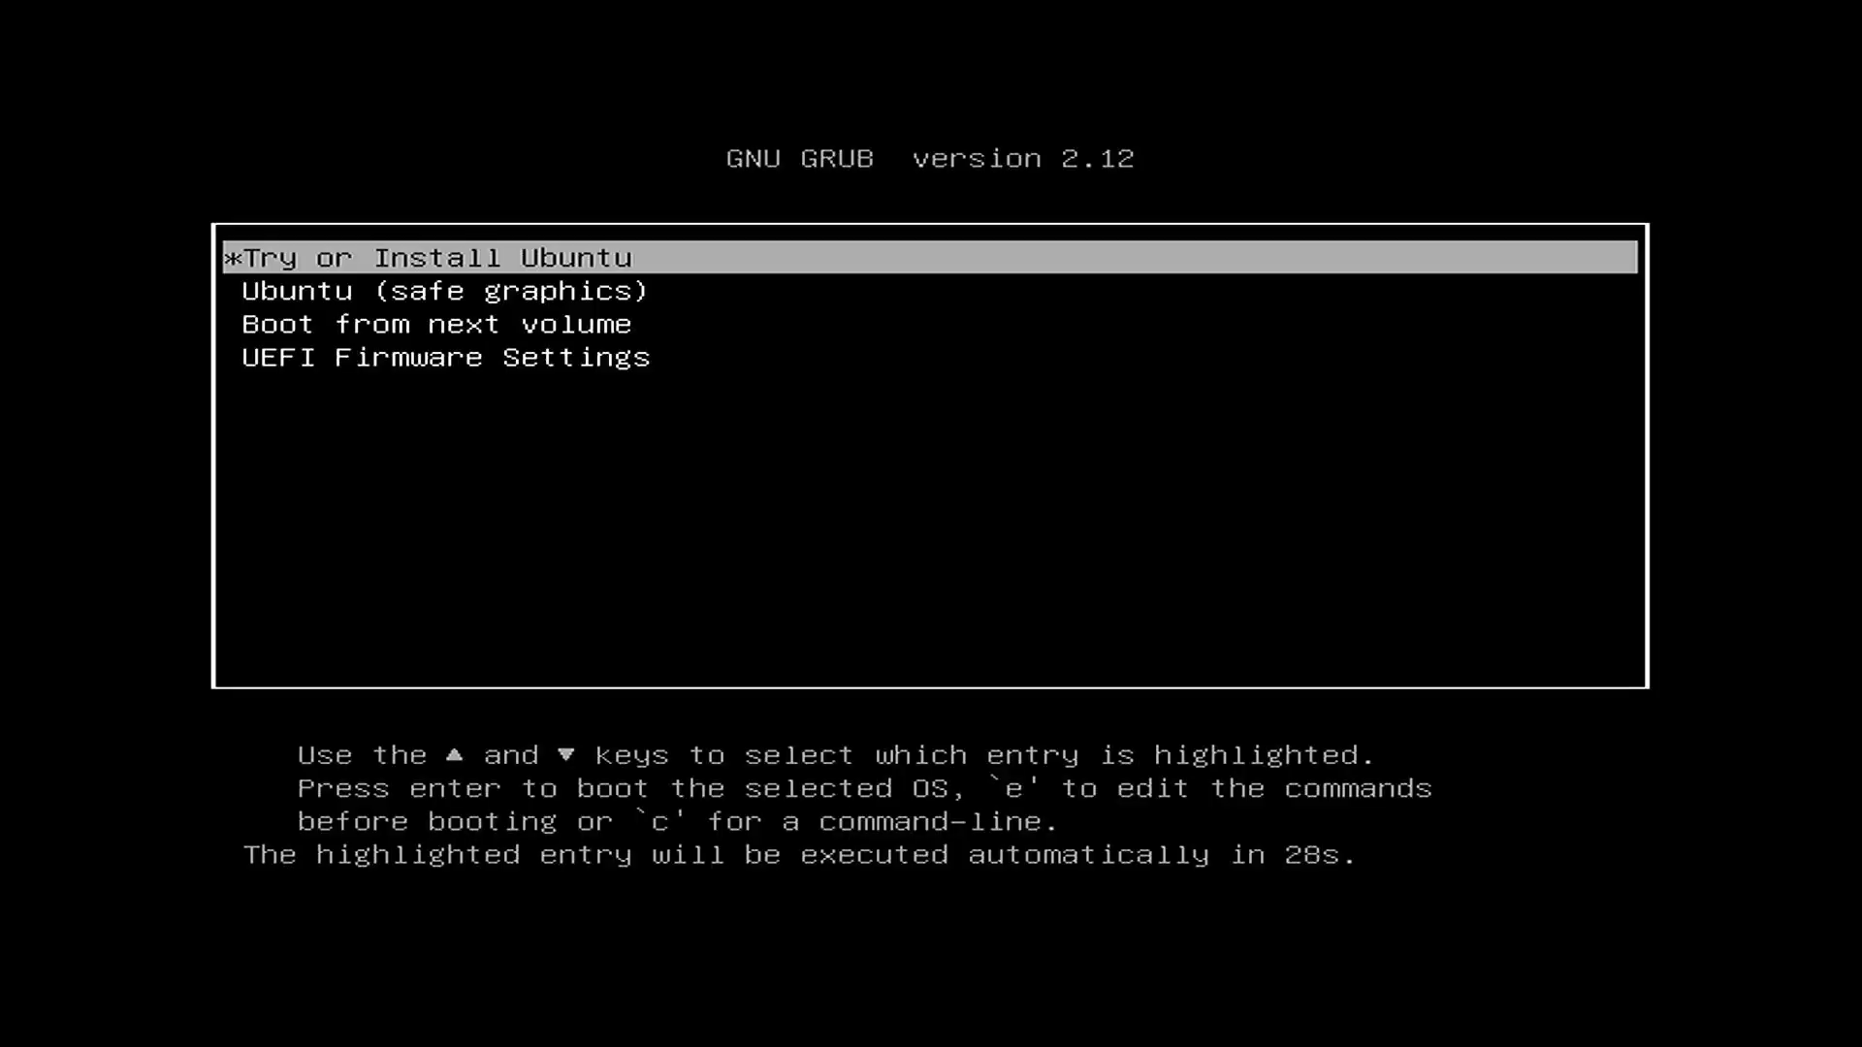
Step: Look over the first GRUB entries and boot the Try or Install Ubuntu entry
{"action": "key", "text": "Down"}
{"action": "key", "text": "Up"}
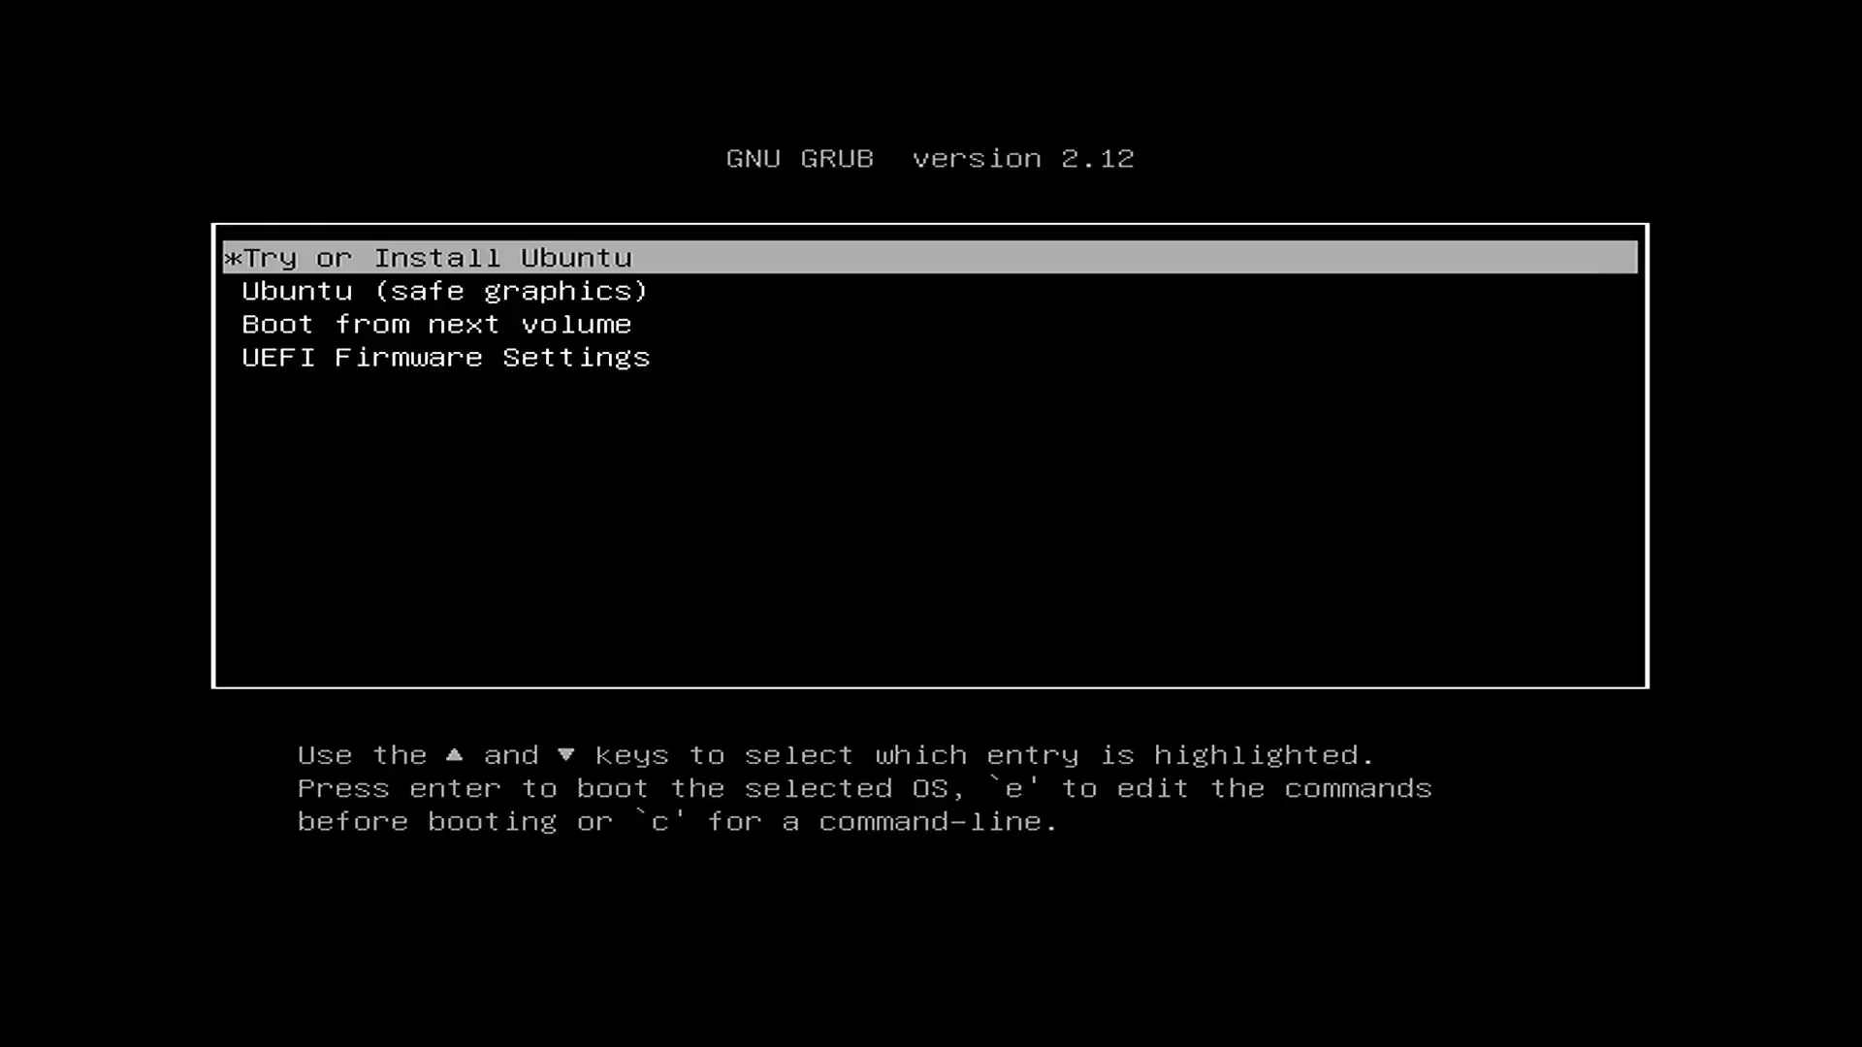
{"action": "key", "text": "Down"}
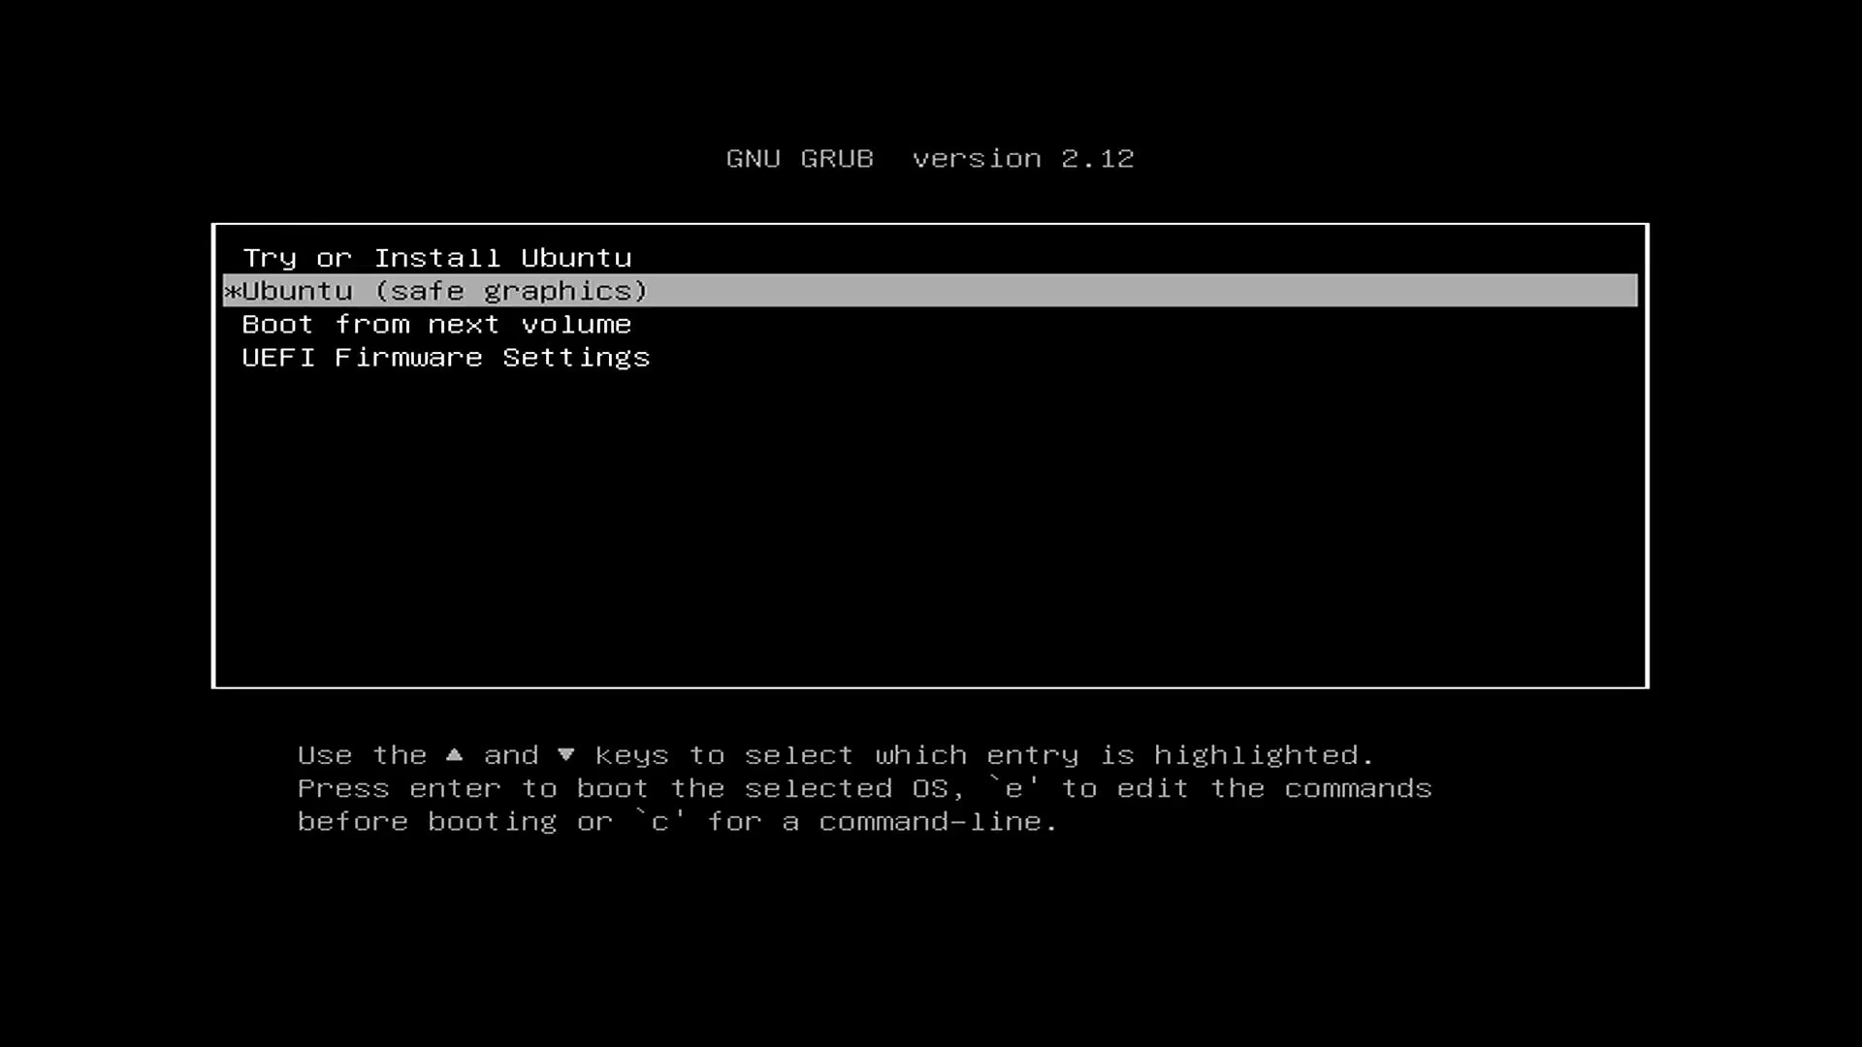
{"action": "key", "text": "Up"}
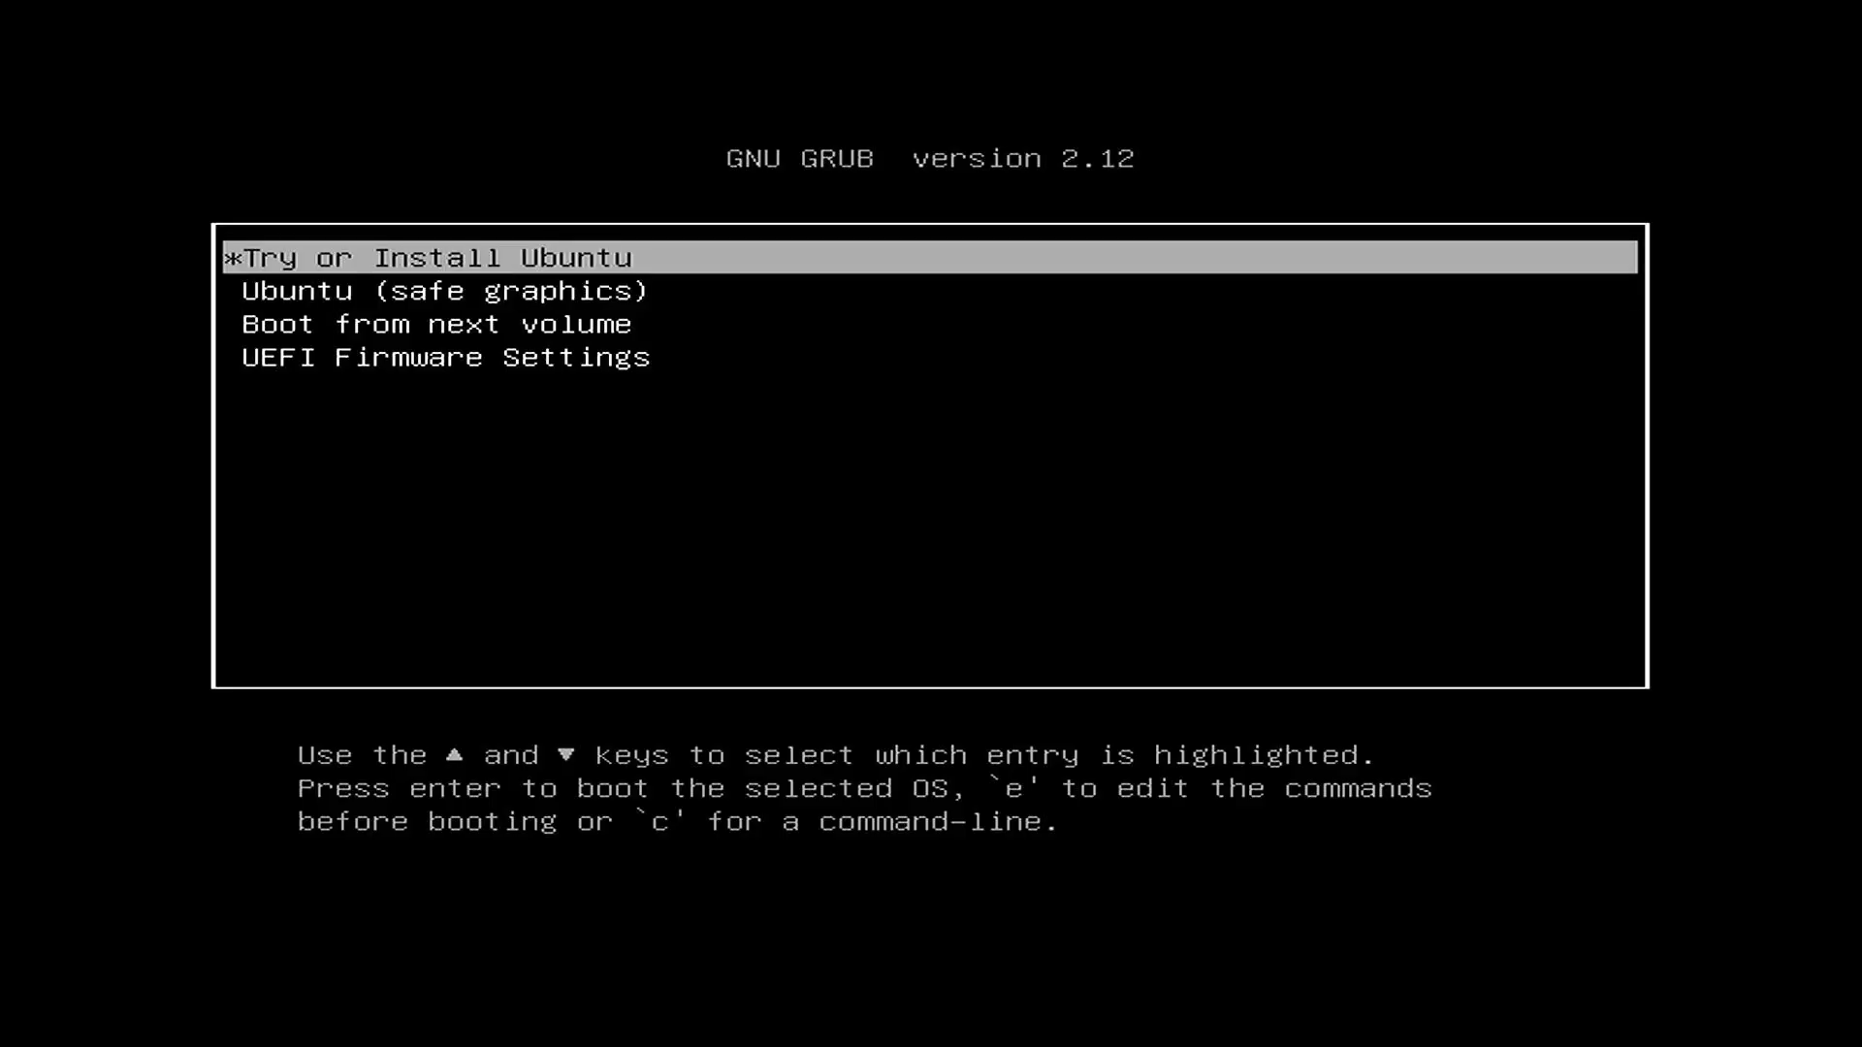
{"action": "key", "text": "Return"}
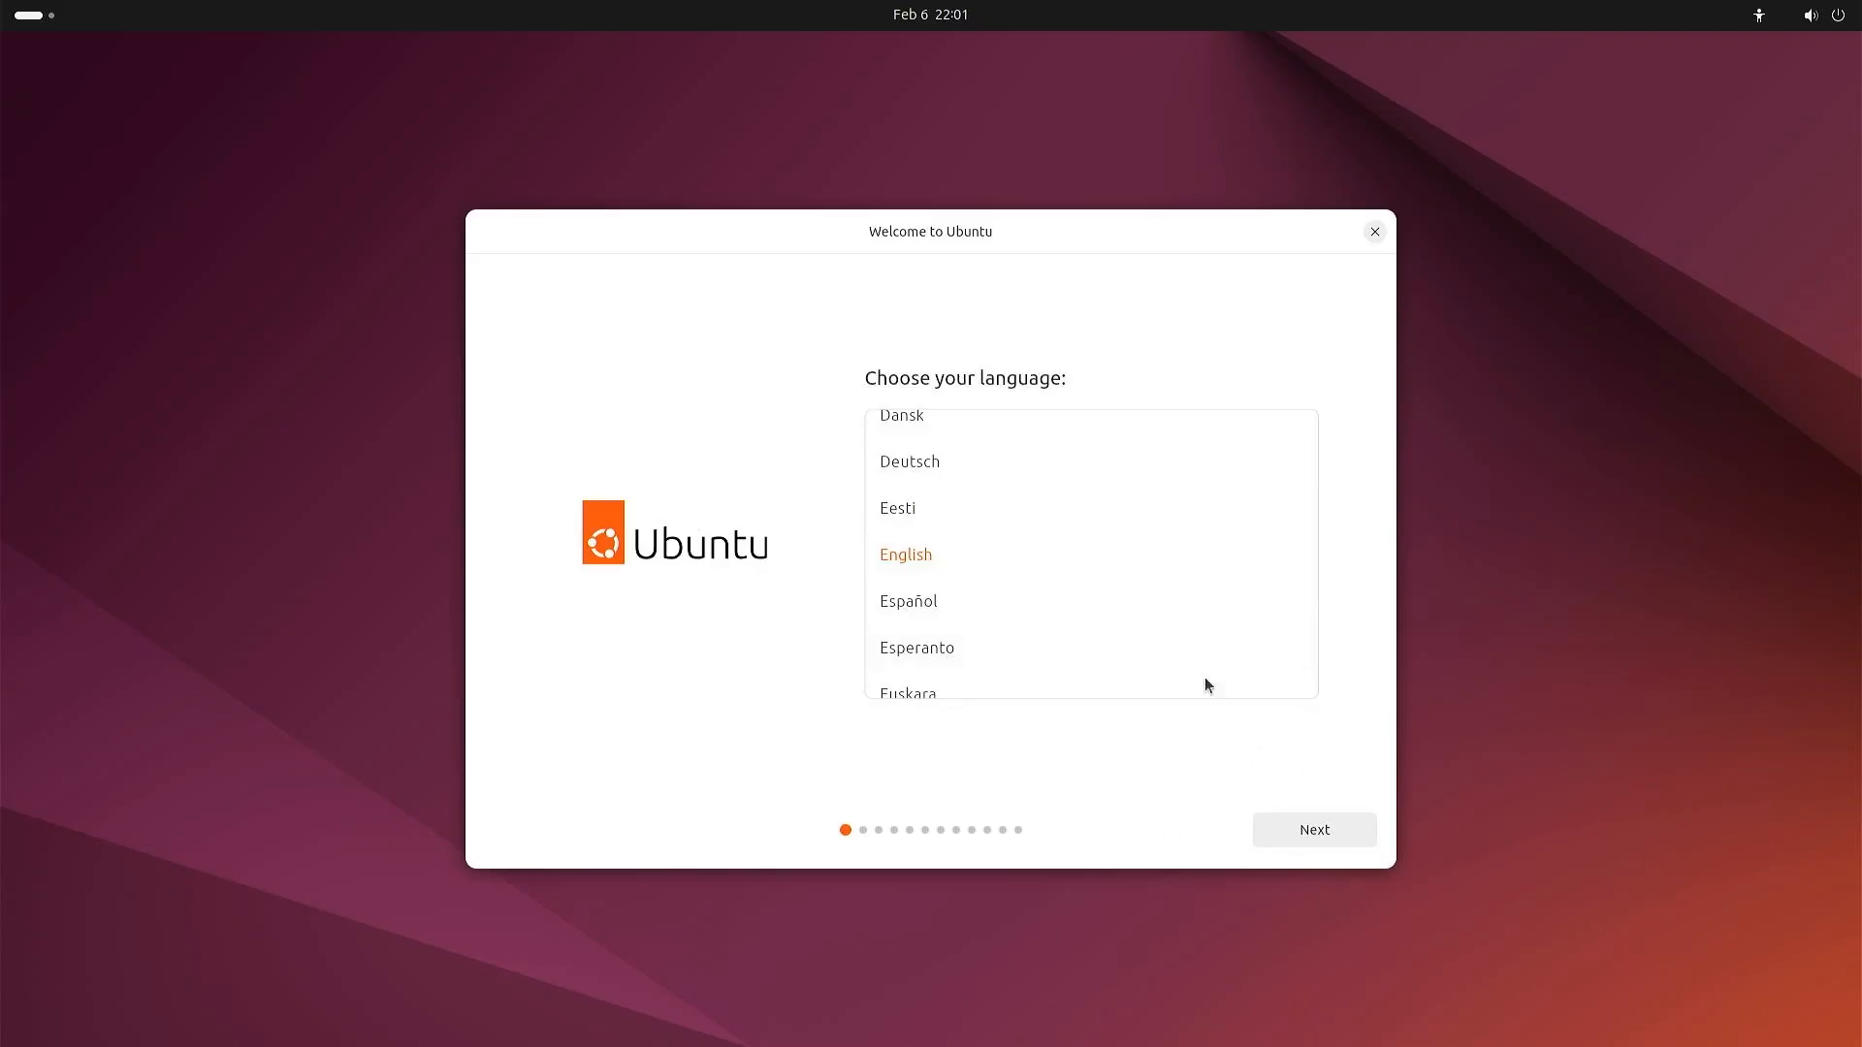
Step: Accept English, the default accessibility settings and the English (US) keyboard layout, and continue without connecting to the internet
{"action": "left_click", "coordinate": [1361, 832]}
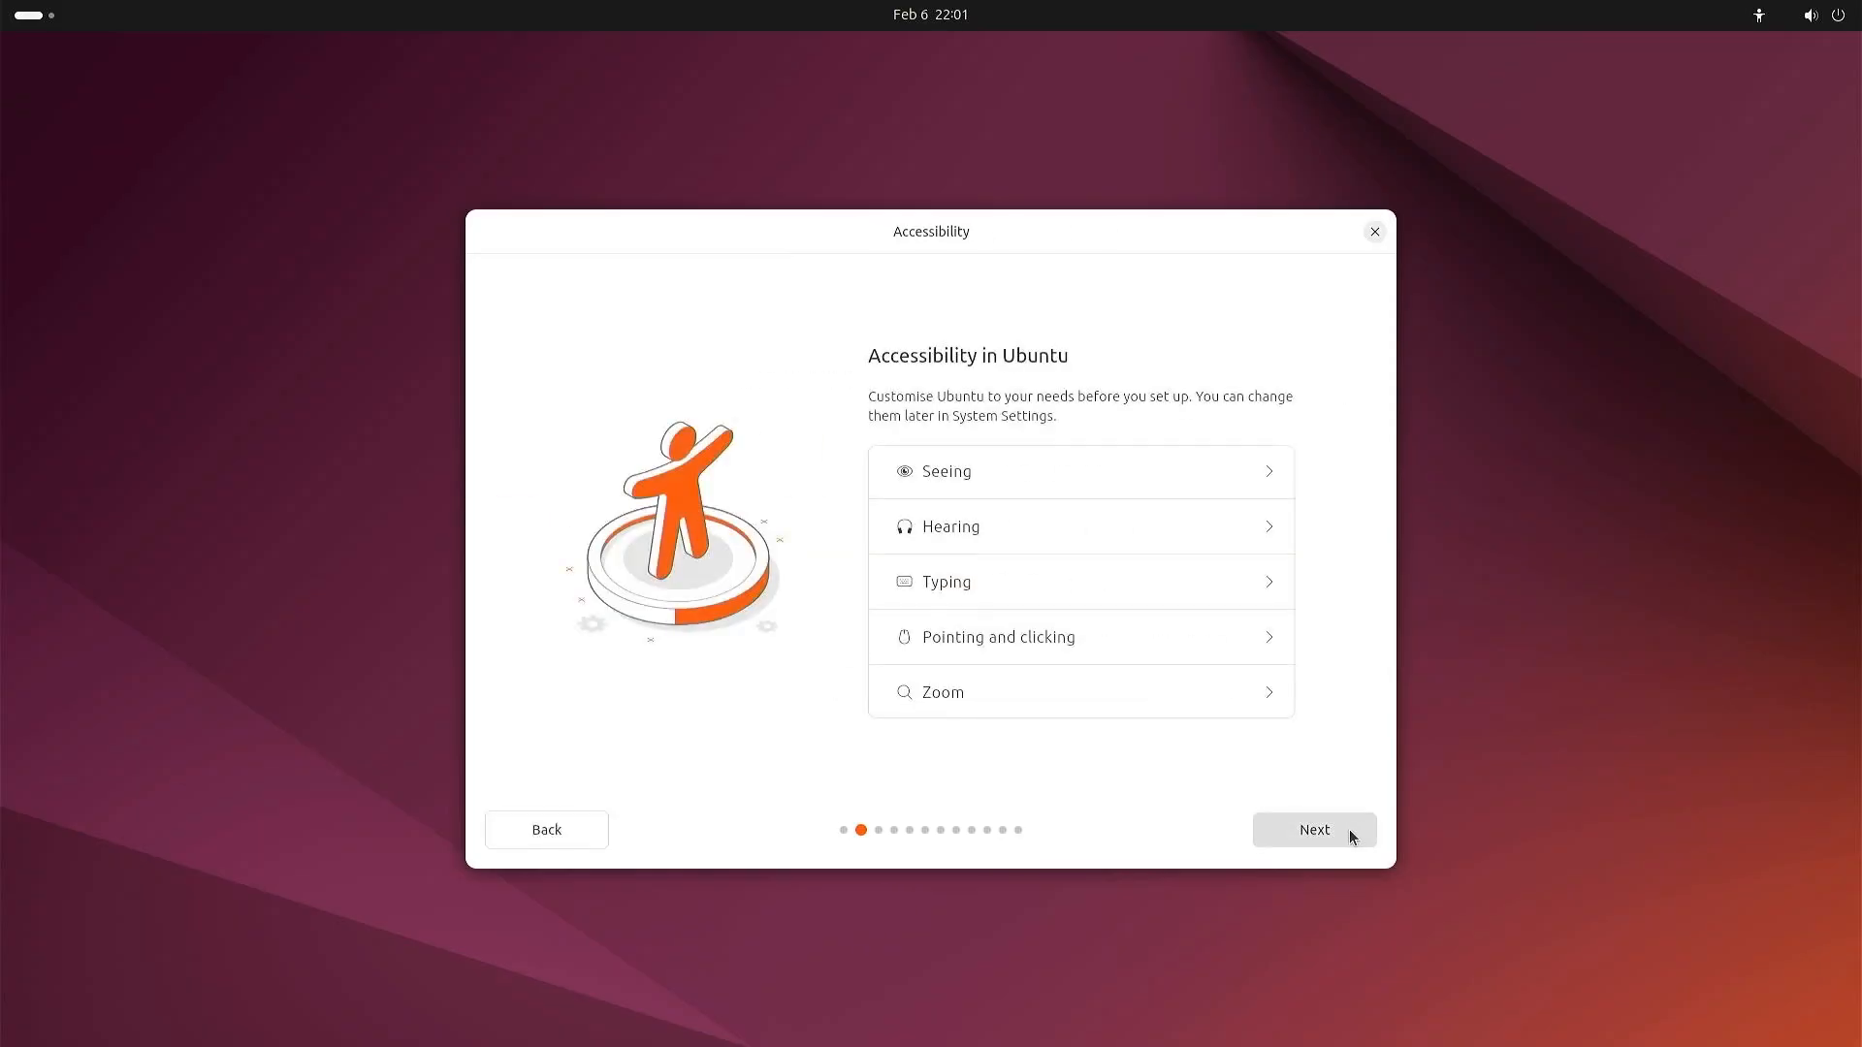
{"action": "left_click", "coordinate": [1350, 831]}
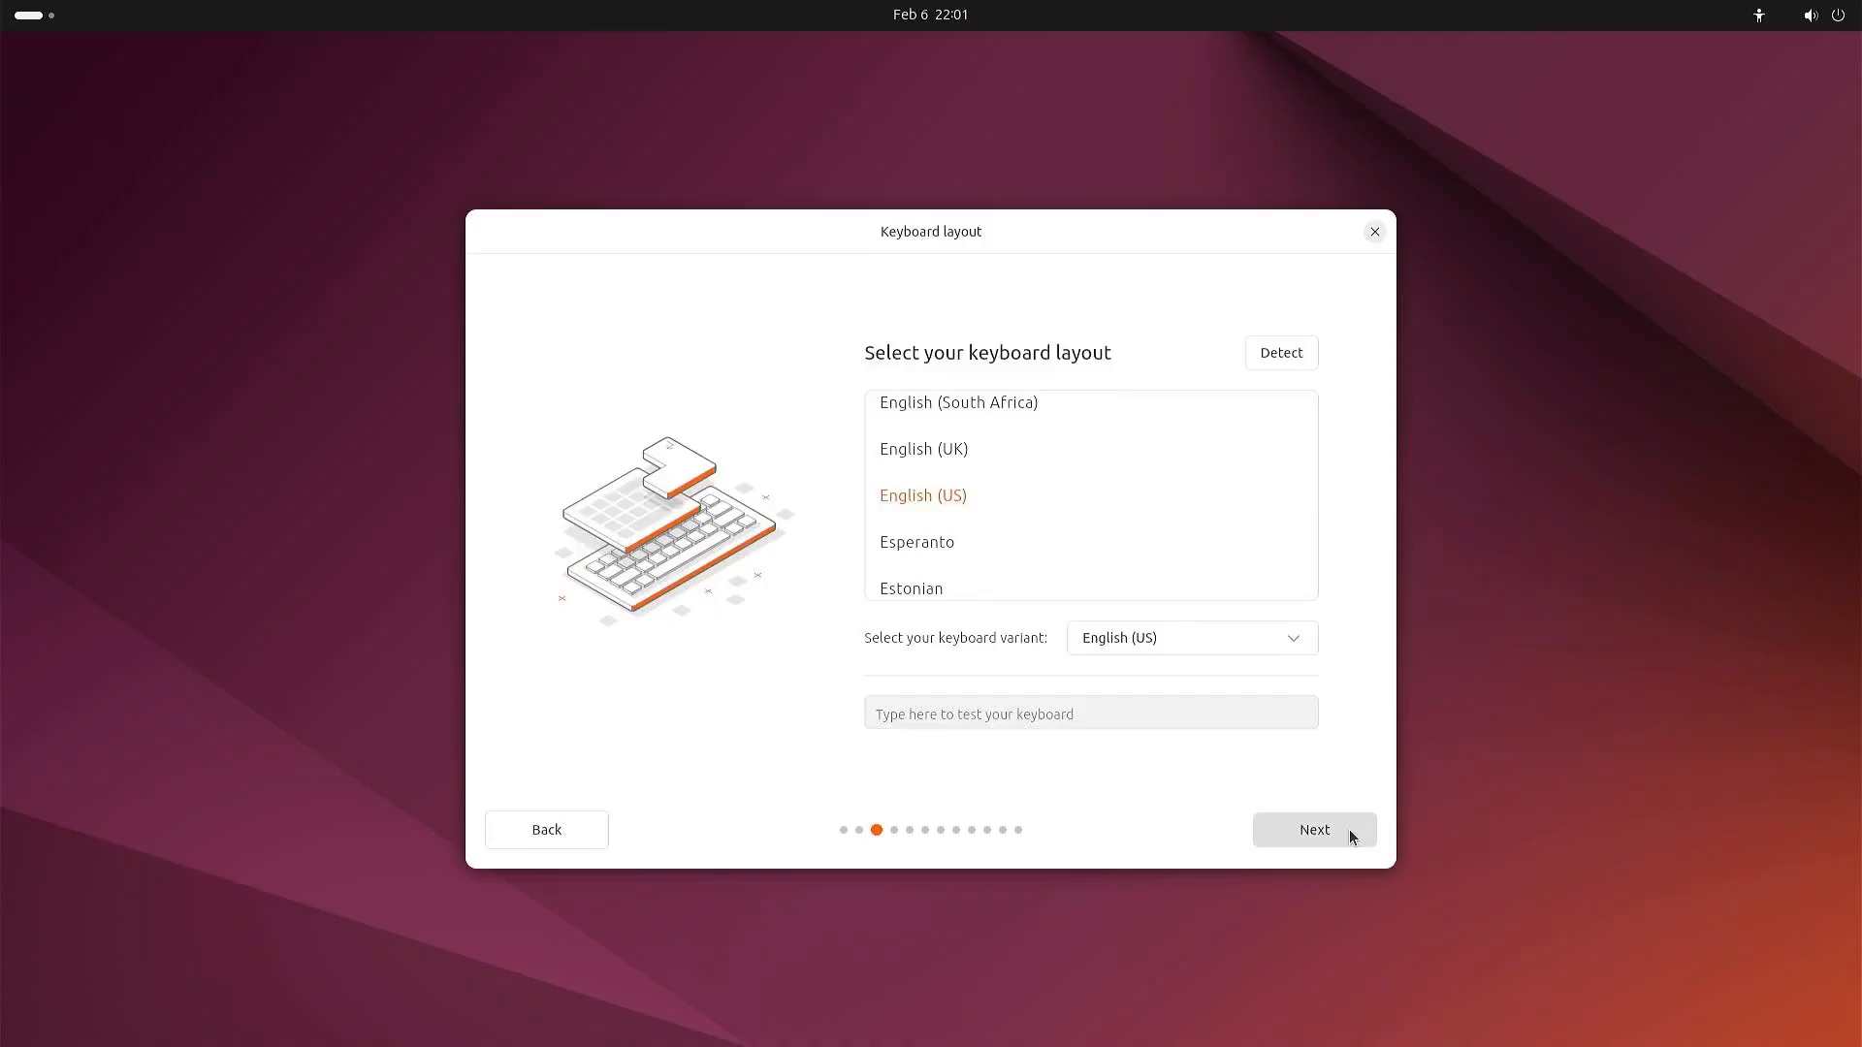
{"action": "left_click", "coordinate": [1349, 830]}
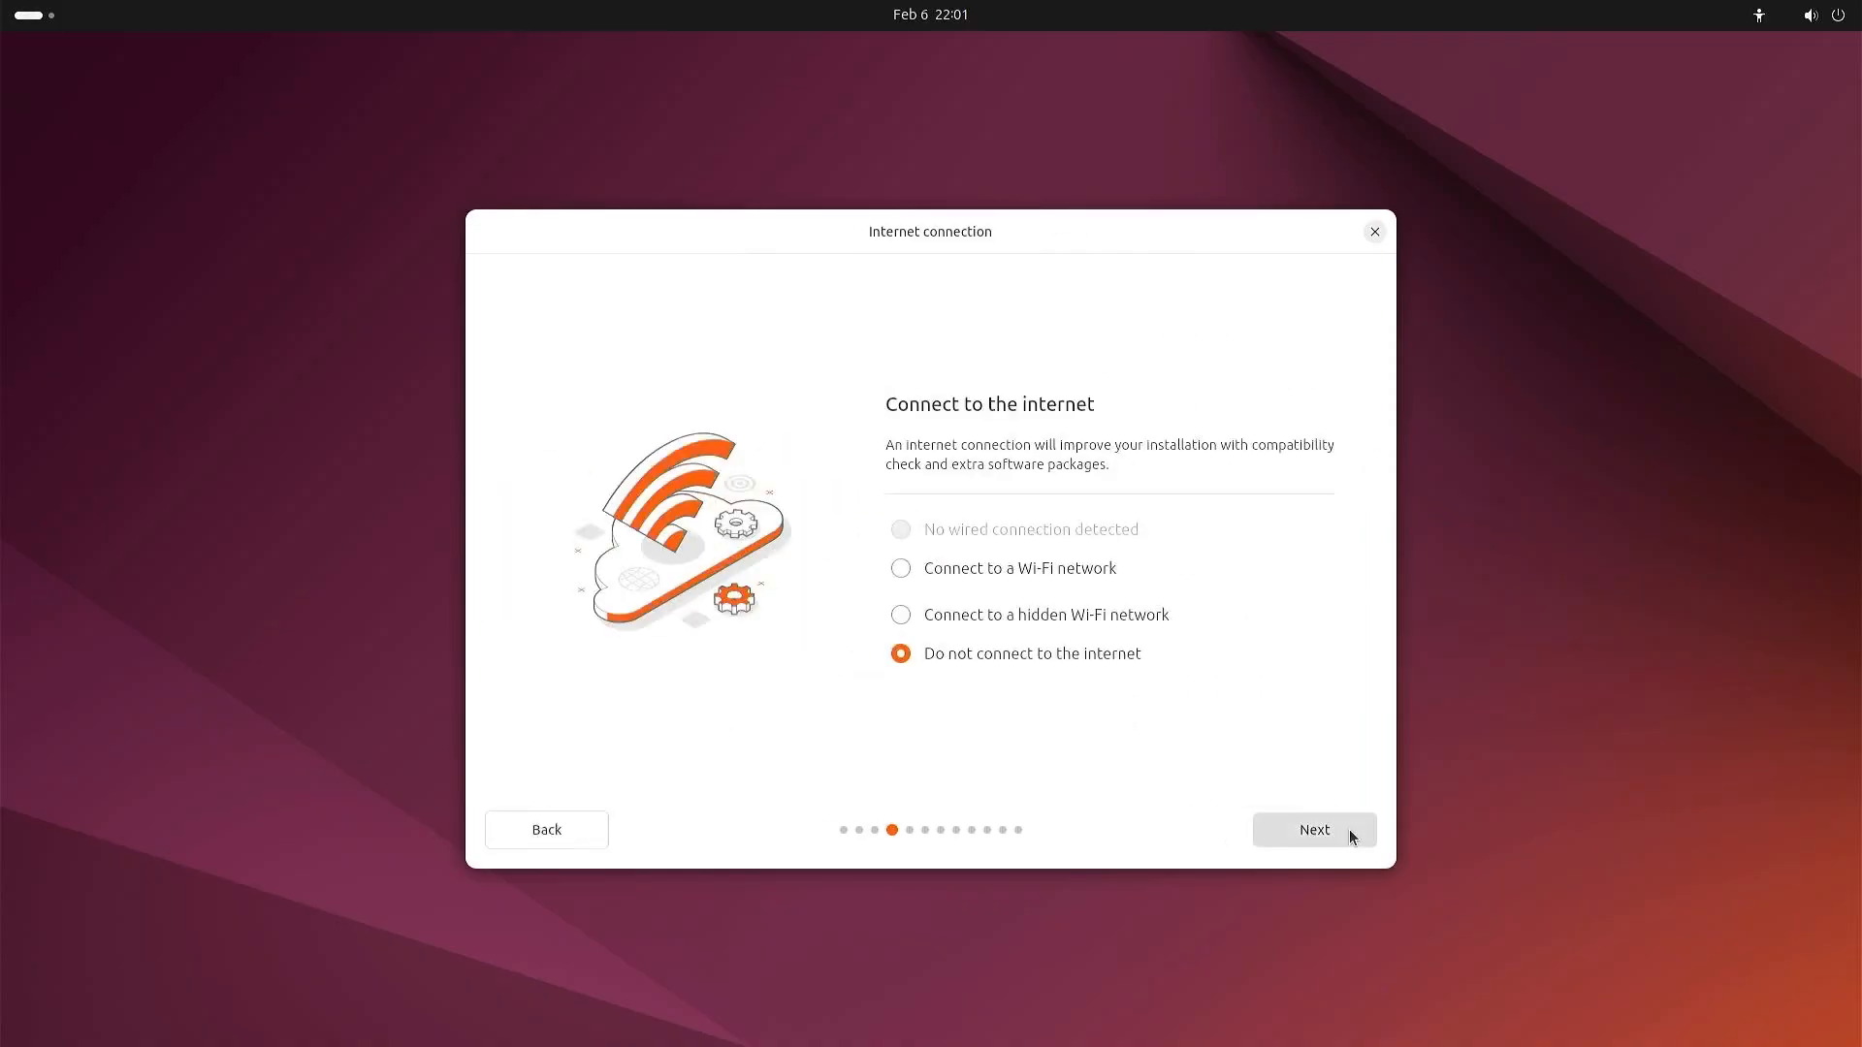
{"action": "left_click", "coordinate": [1351, 836]}
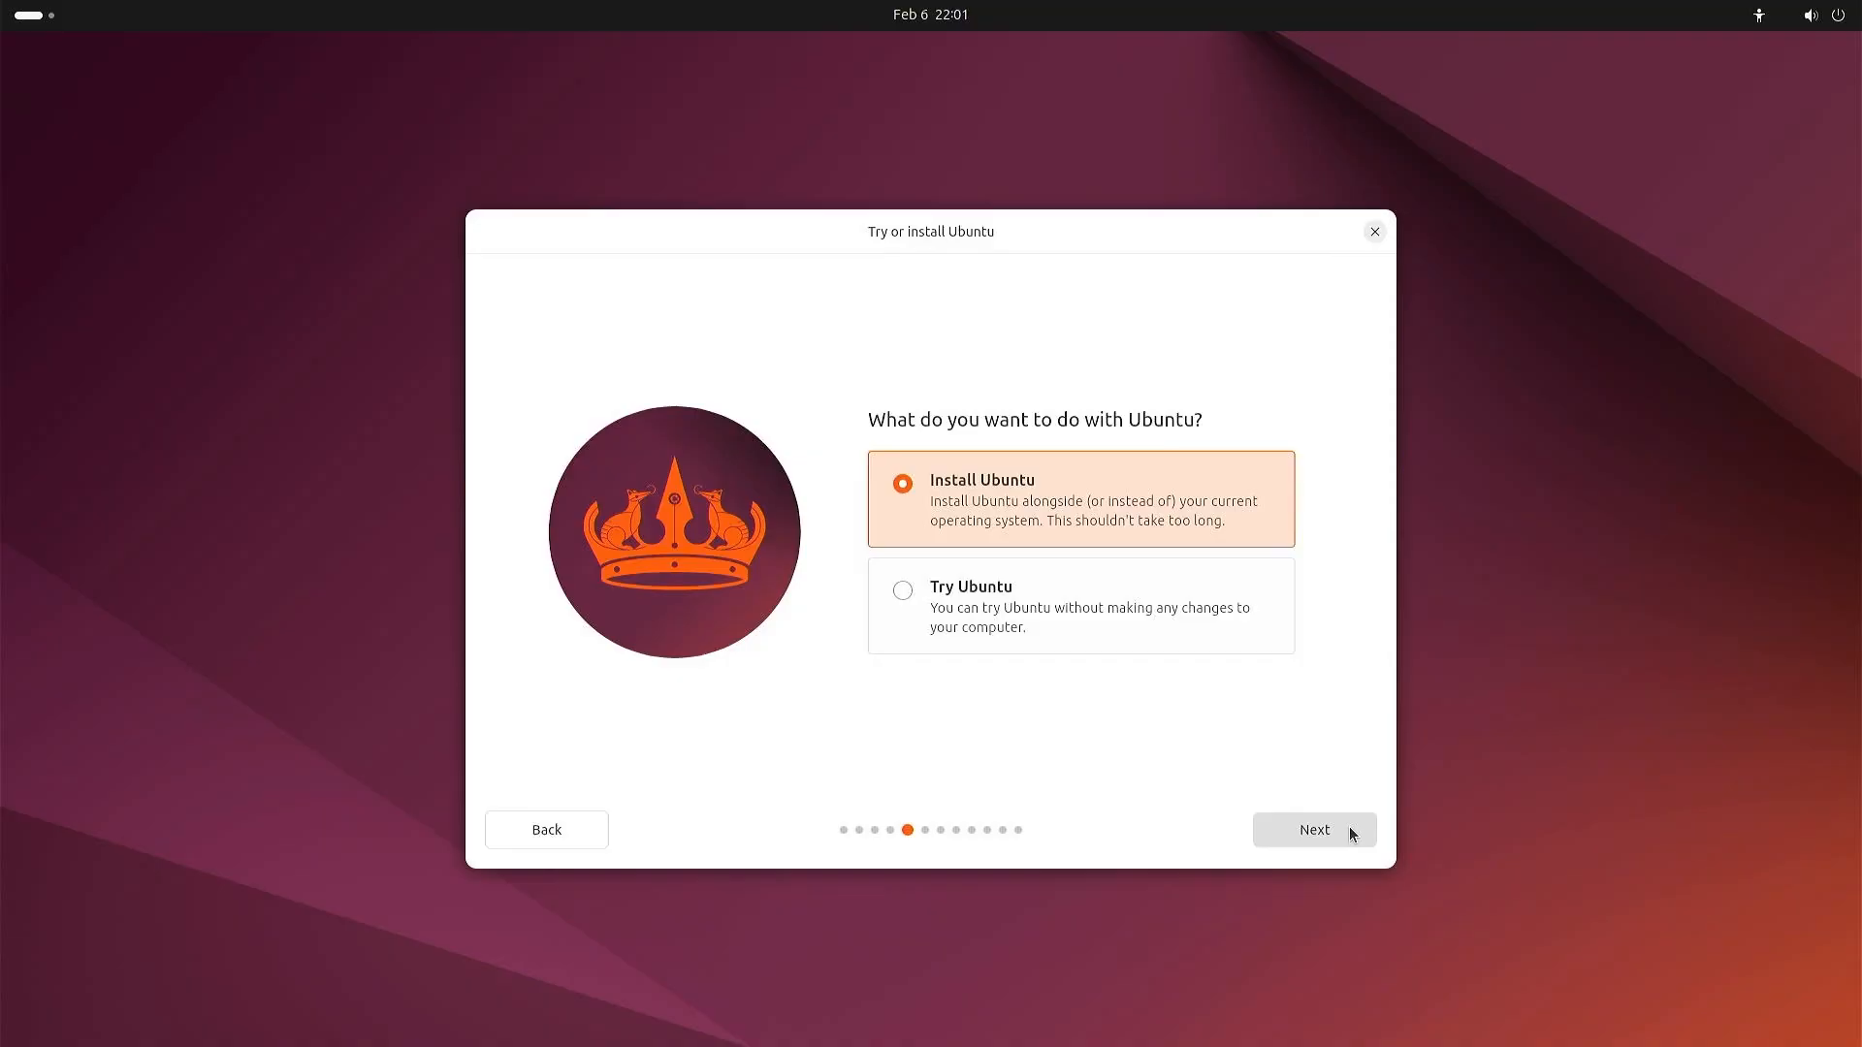
Step: Choose Install Ubuntu with the Interactive installation and keep the Default selection of apps
{"action": "left_click", "coordinate": [1349, 827]}
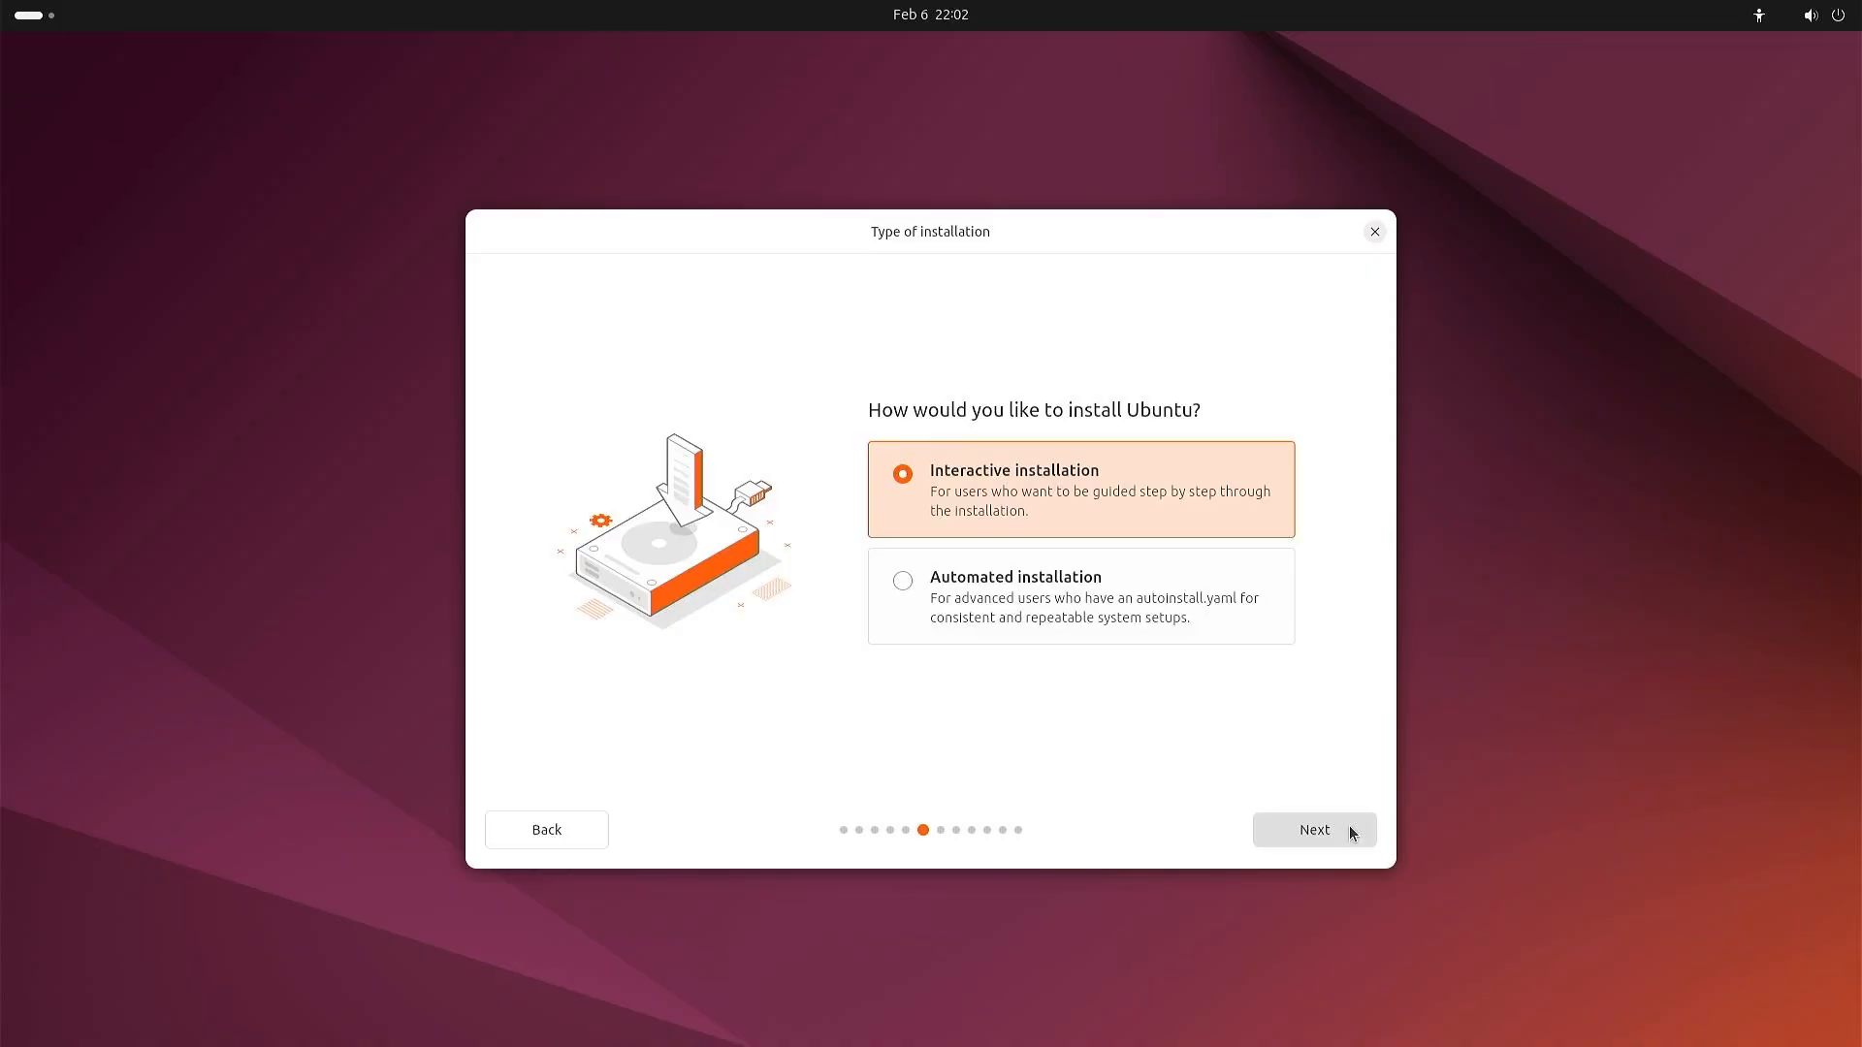
{"action": "left_click", "coordinate": [1349, 826]}
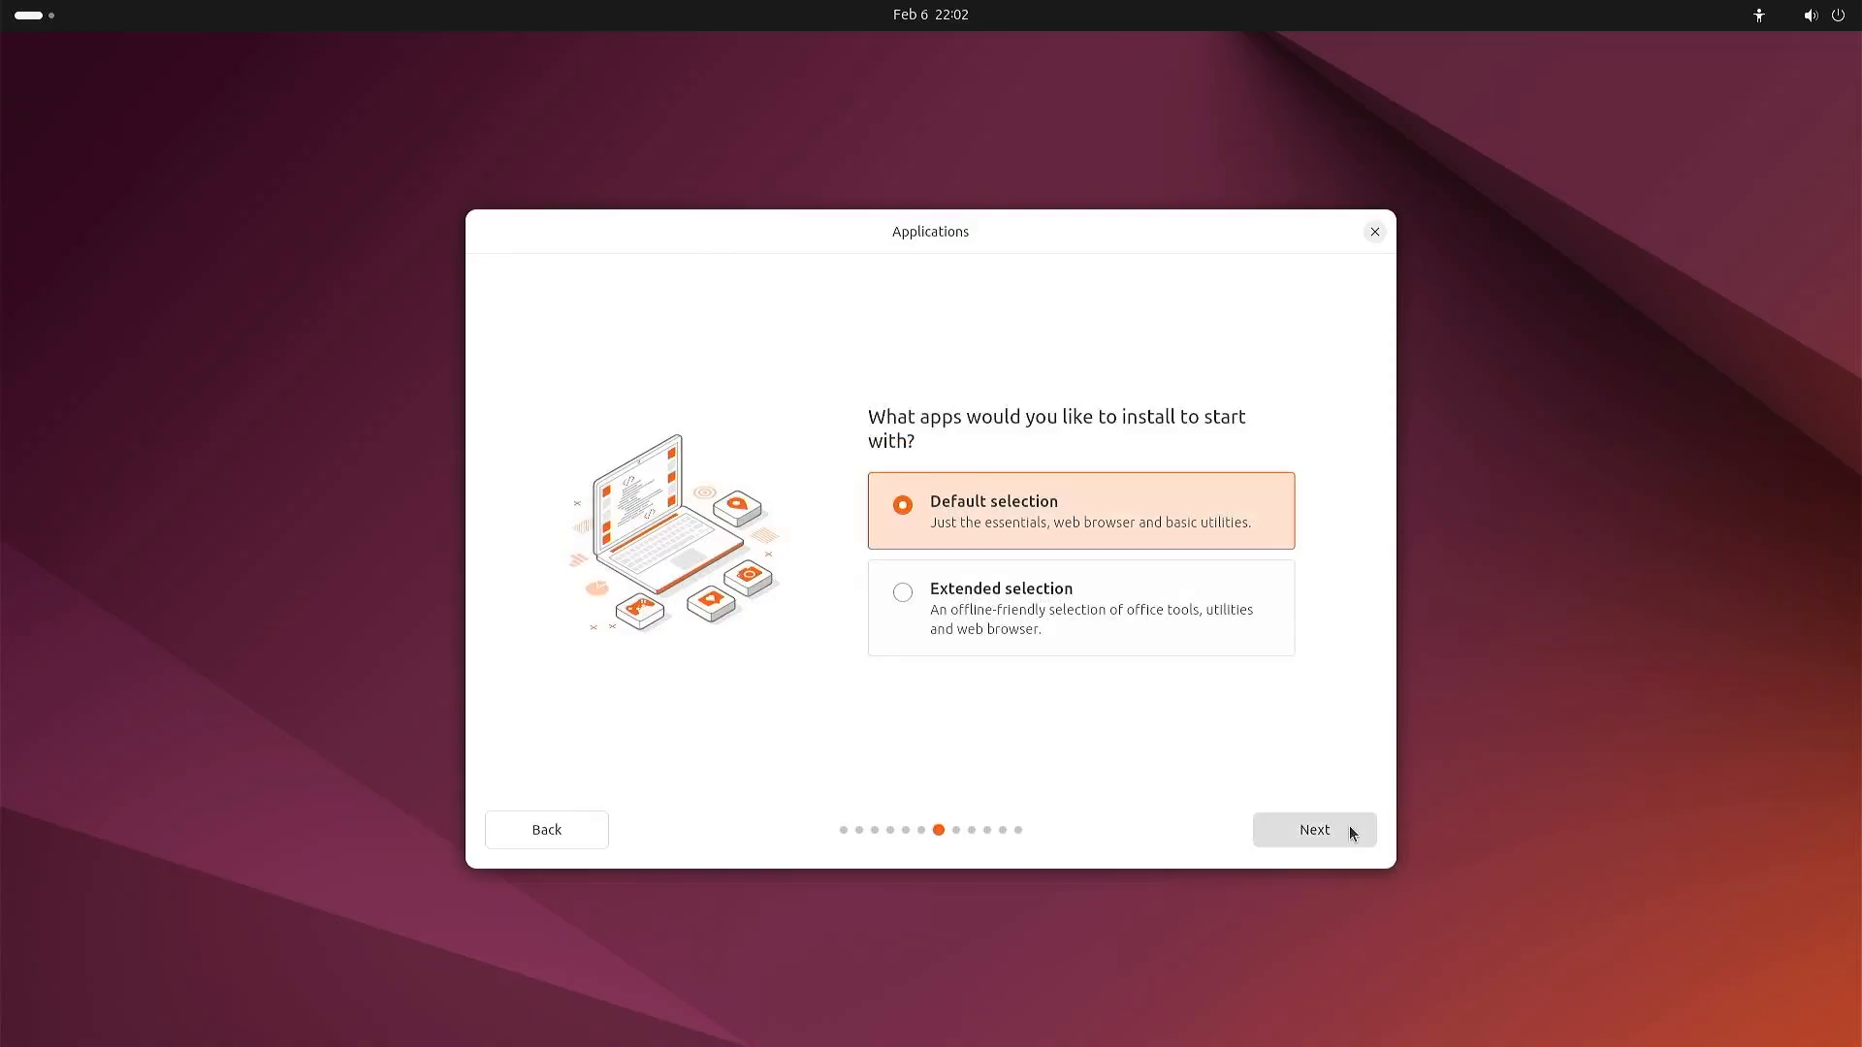
{"action": "left_click", "coordinate": [1033, 595]}
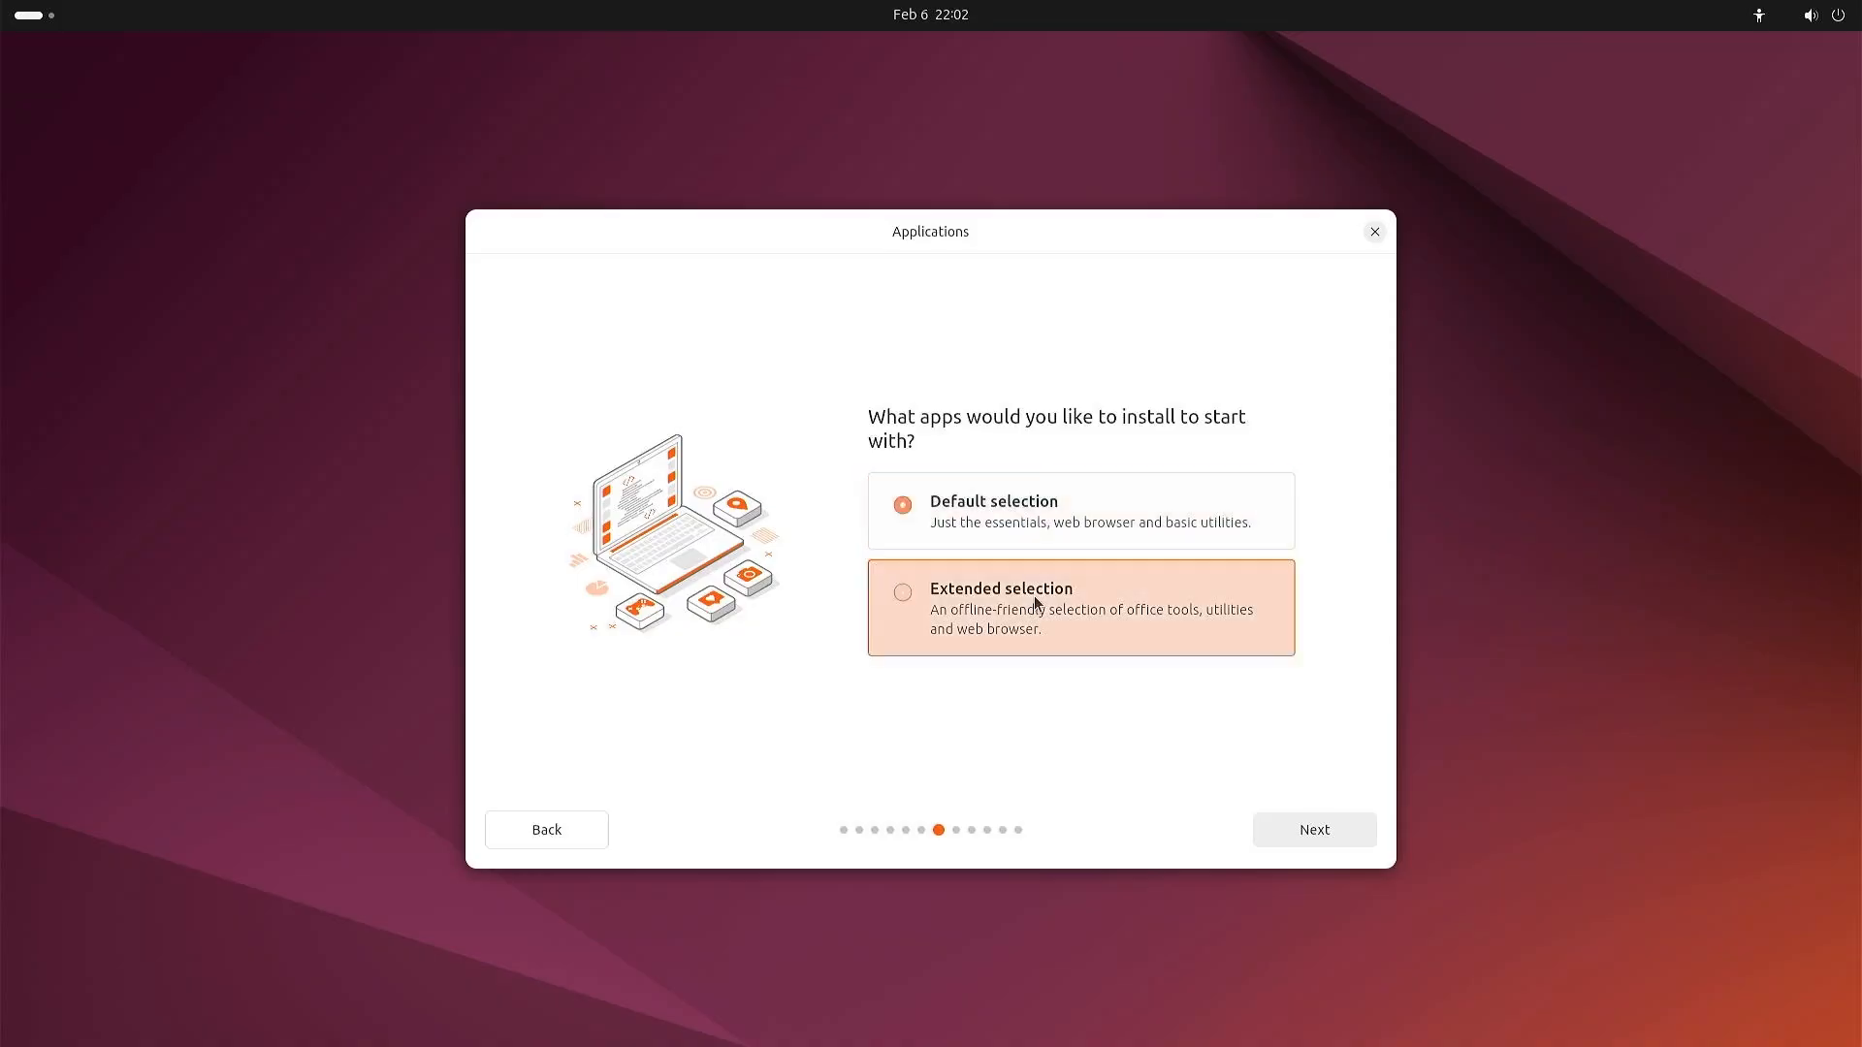
{"action": "left_click", "coordinate": [1032, 534]}
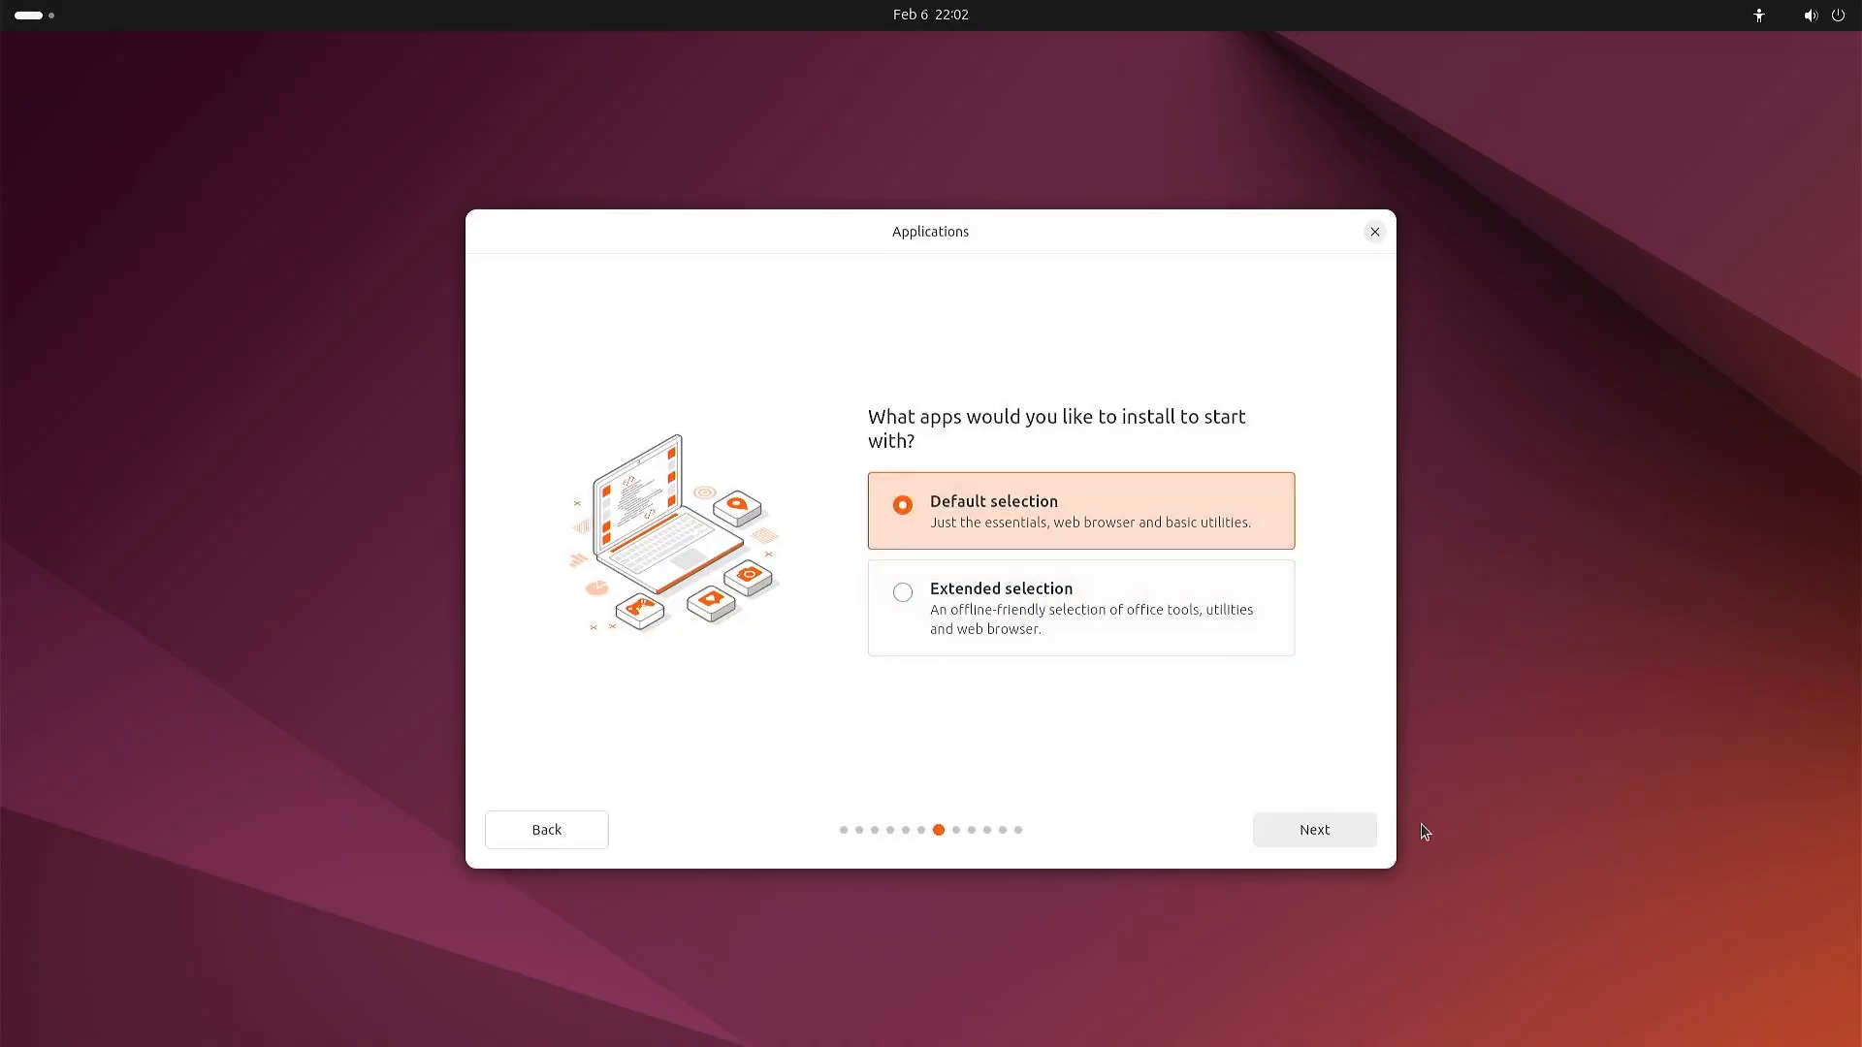
{"action": "left_click", "coordinate": [1343, 832]}
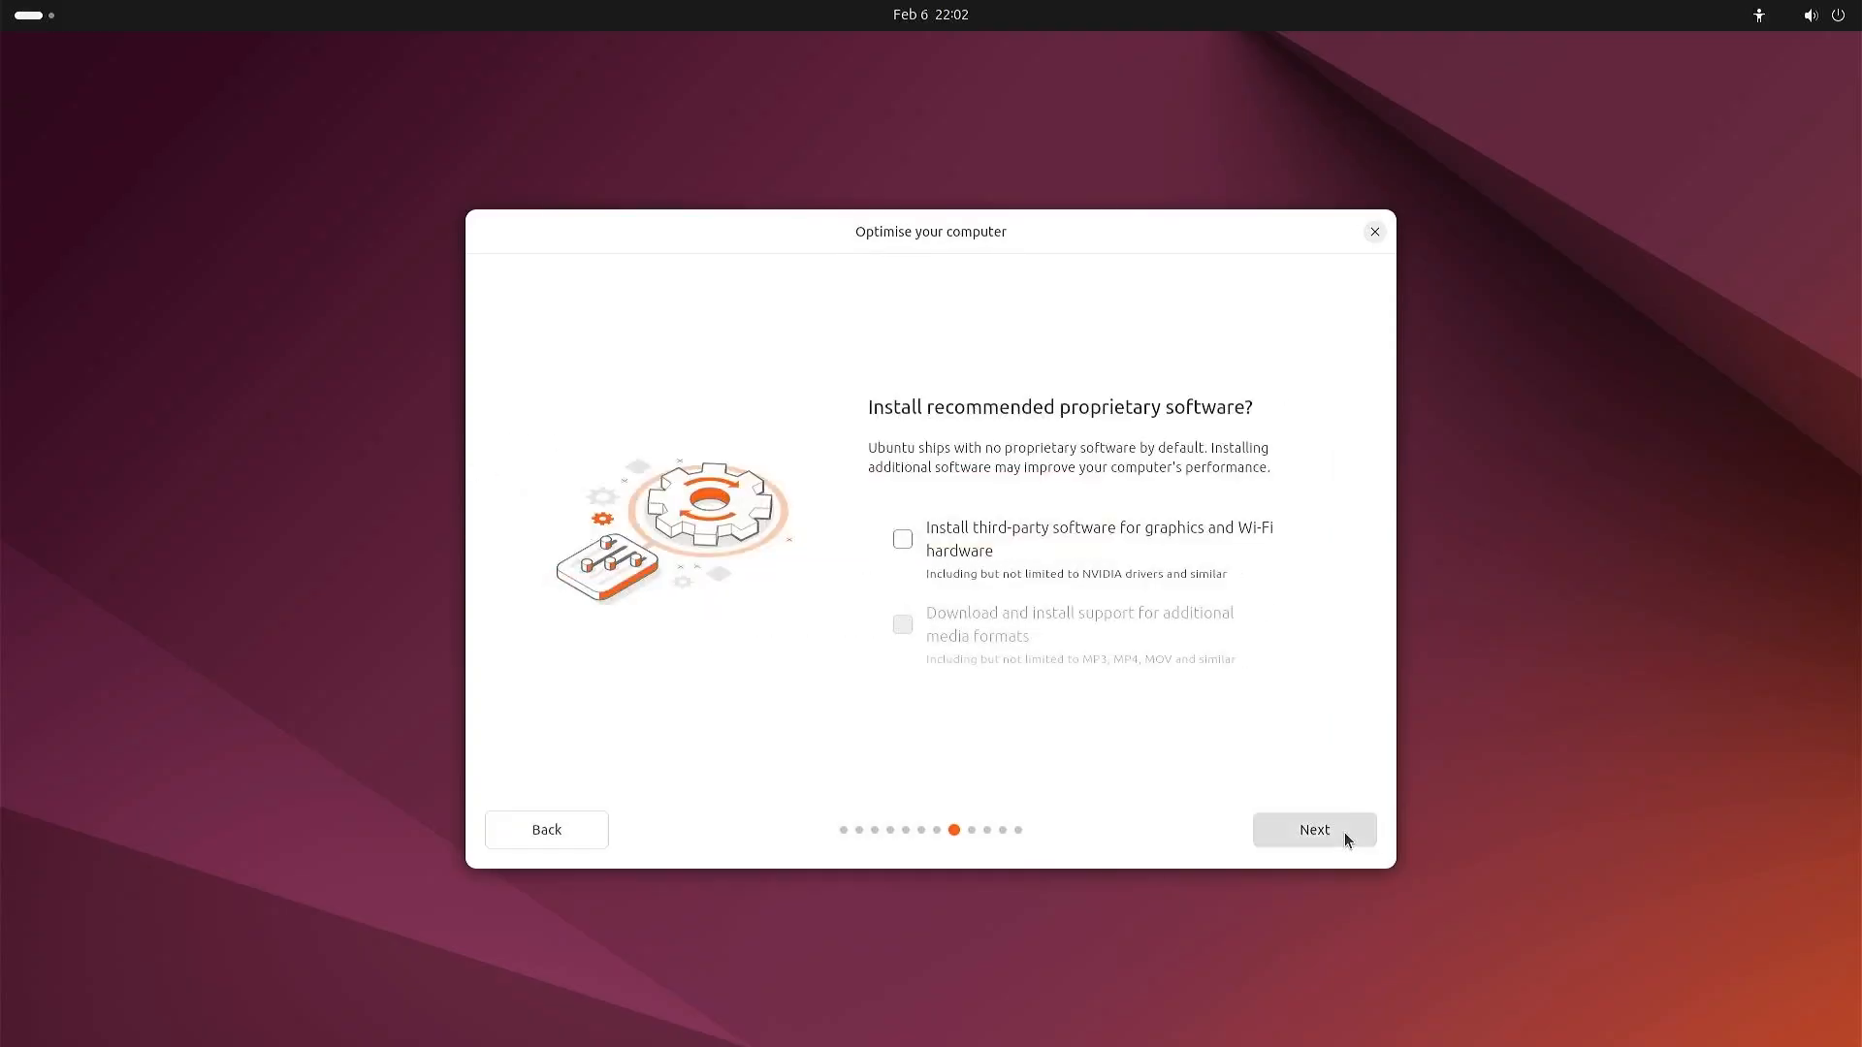
Step: Enable third-party software for graphics and Wi-Fi hardware and choose Manual installation for the disk setup
{"action": "left_click", "coordinate": [987, 551]}
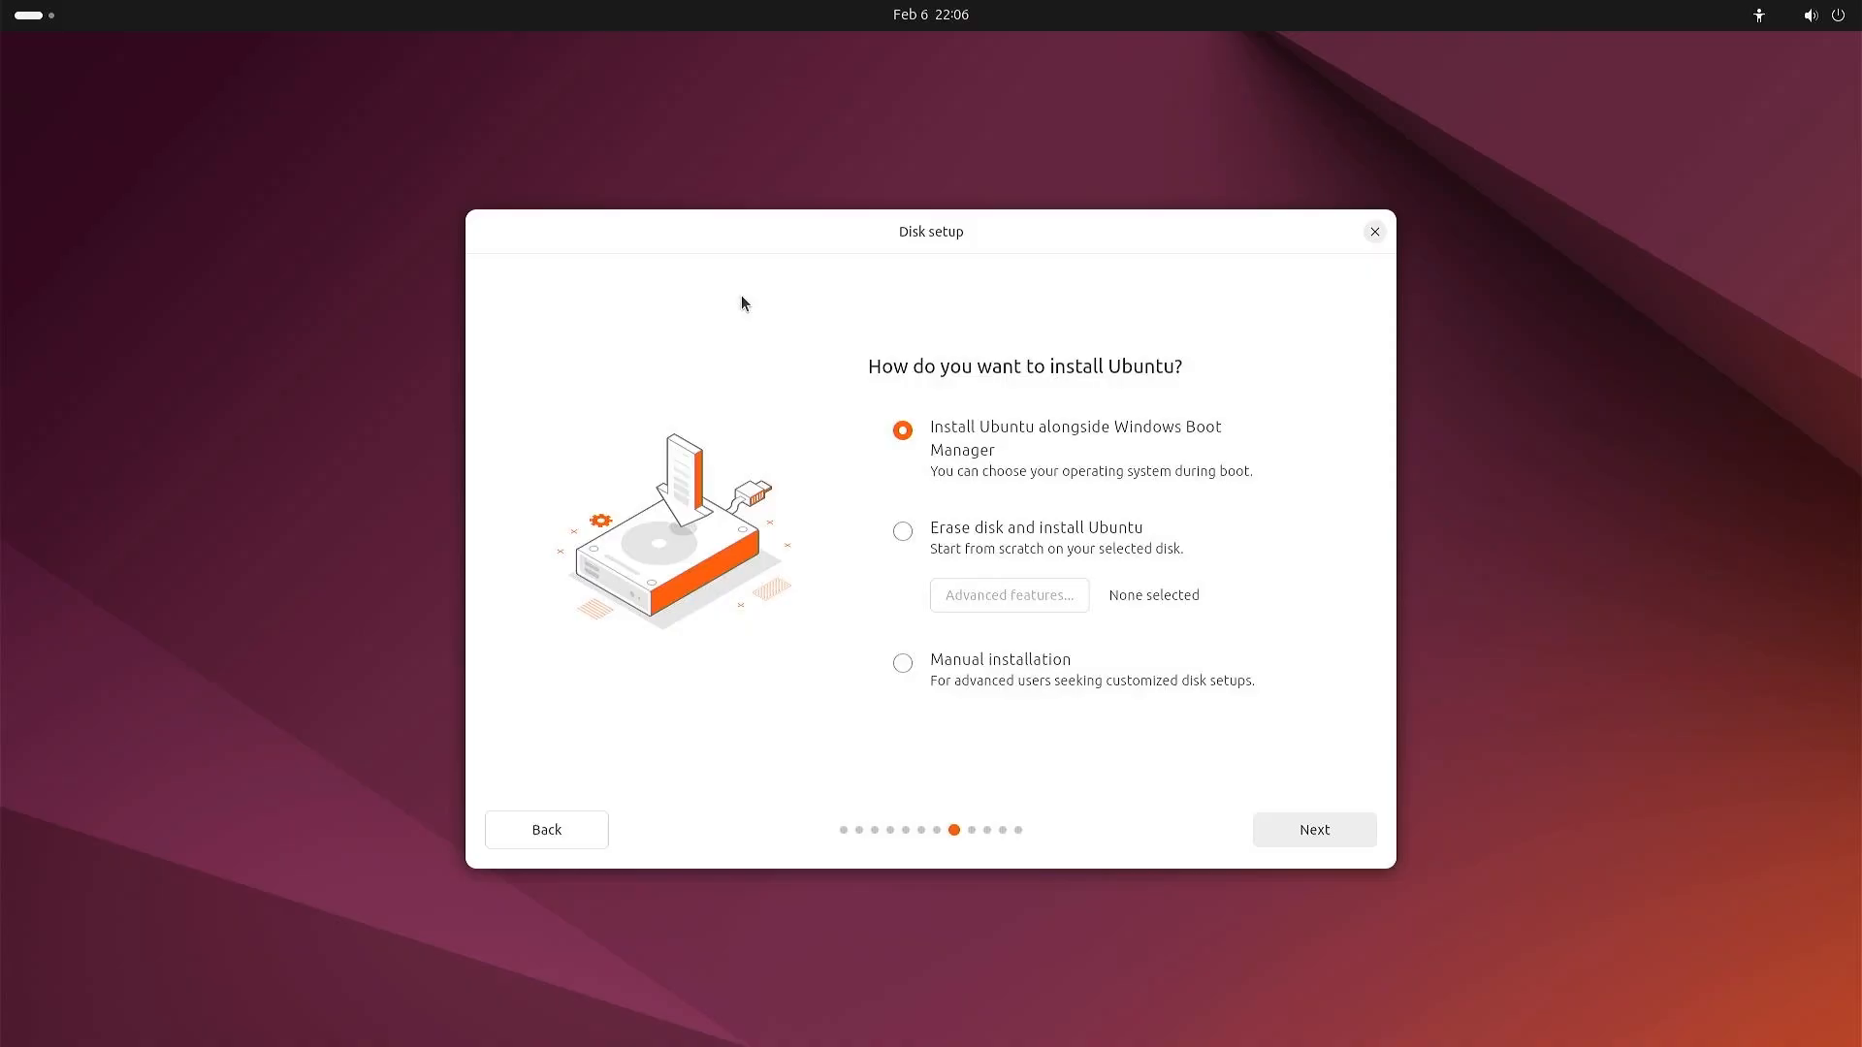
{"action": "left_click", "coordinate": [989, 671]}
{"action": "left_click", "coordinate": [1323, 835]}
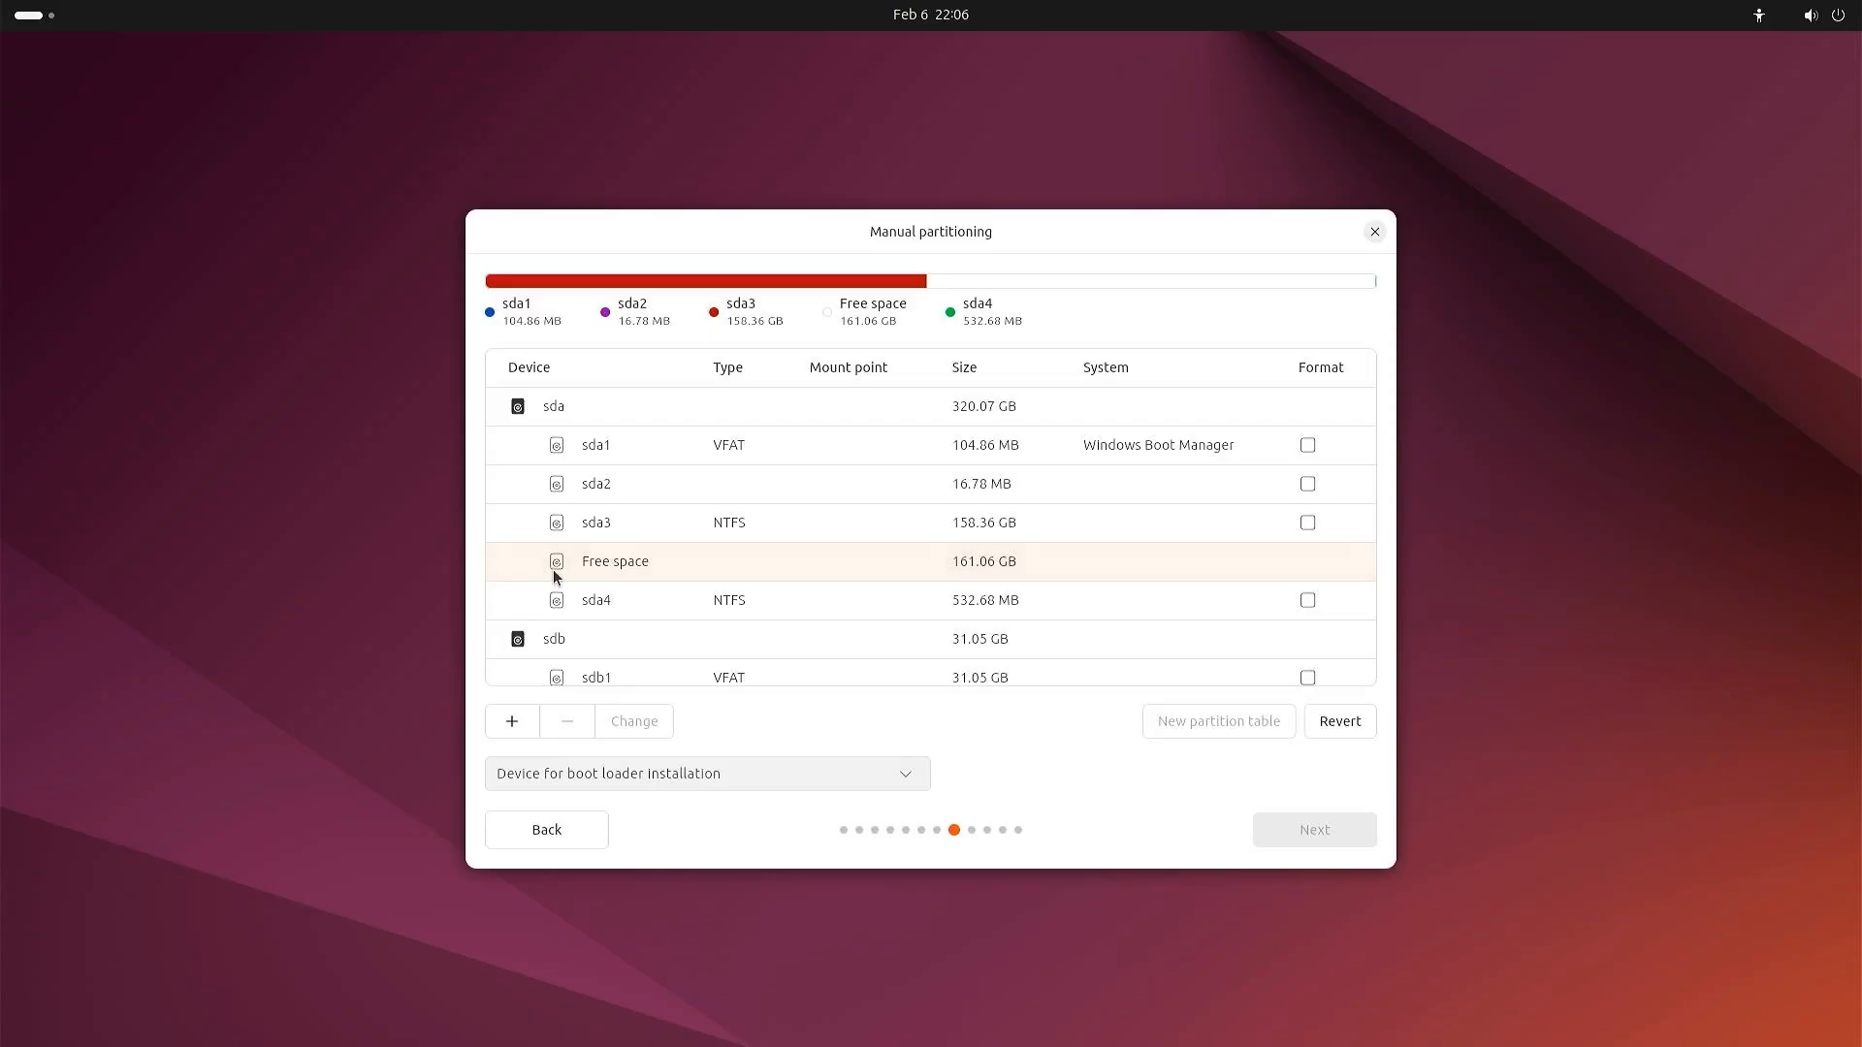
Step: Create a 5 GB Swap partition in the free space on sda
{"action": "left_click", "coordinate": [512, 722]}
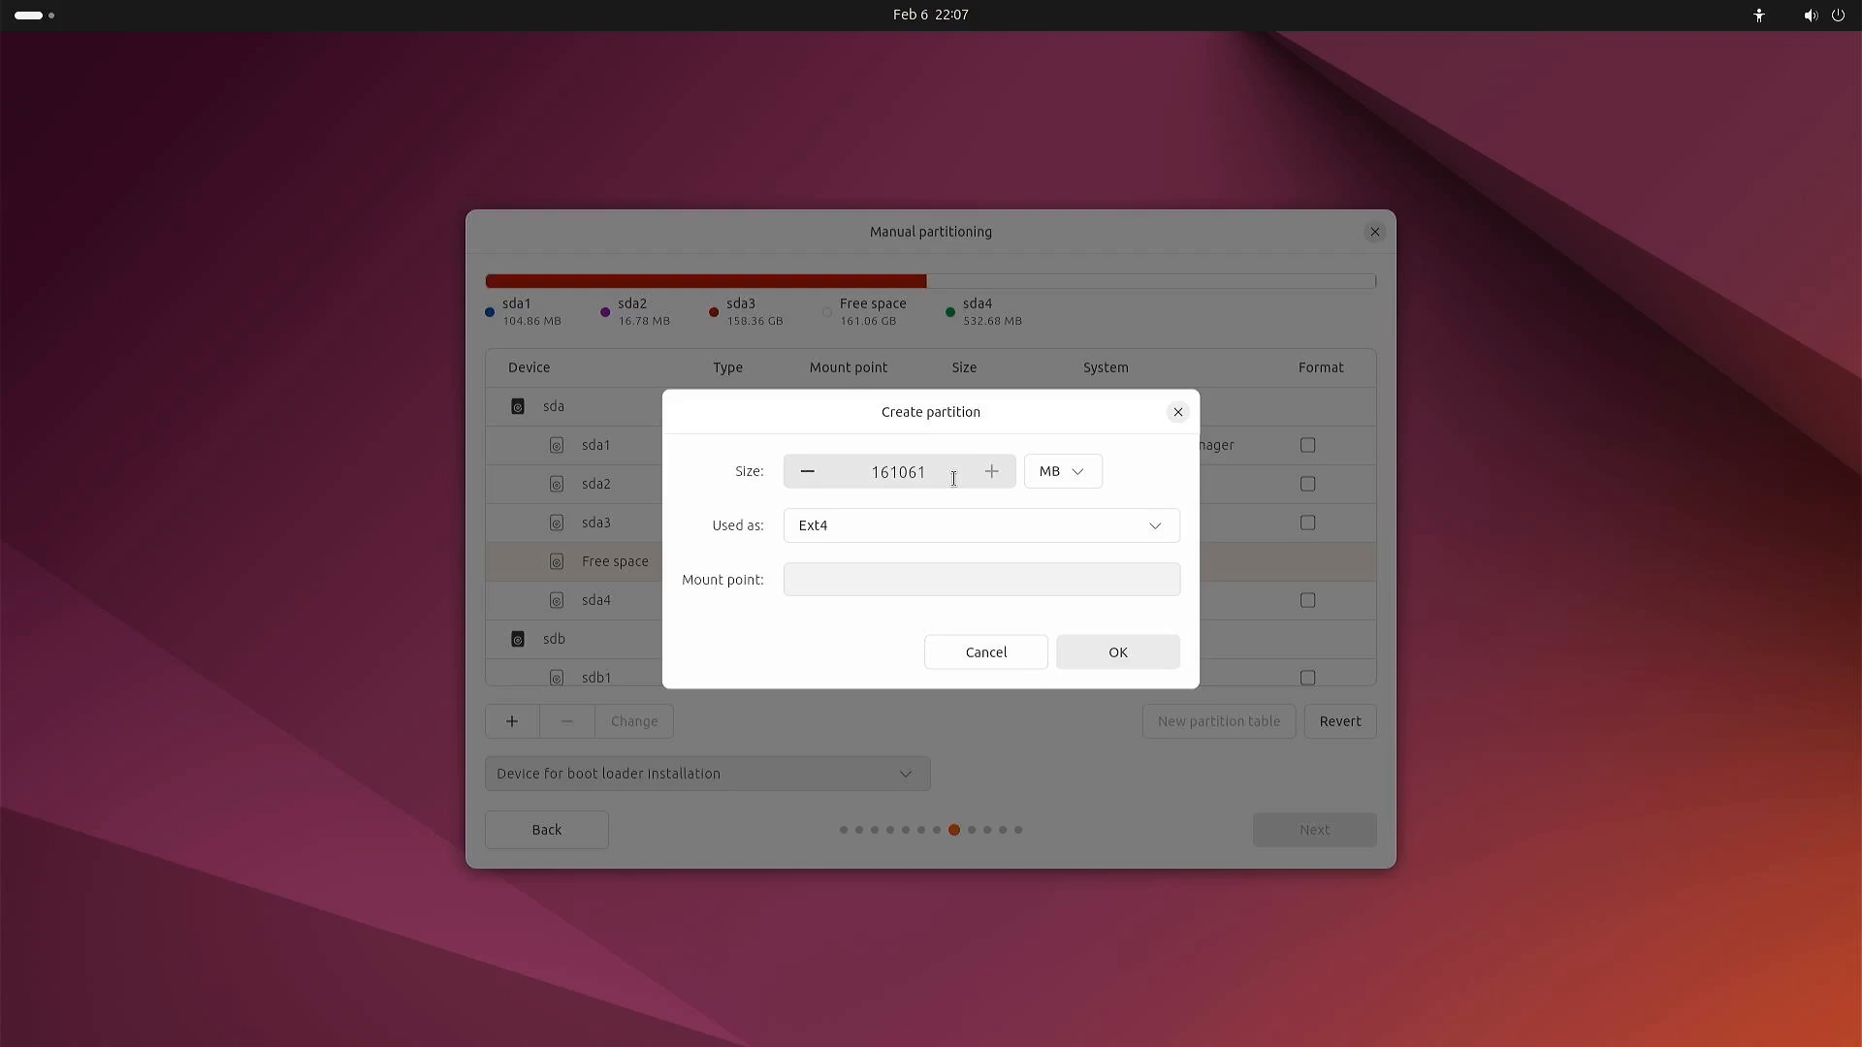
{"action": "left_click", "coordinate": [968, 514]}
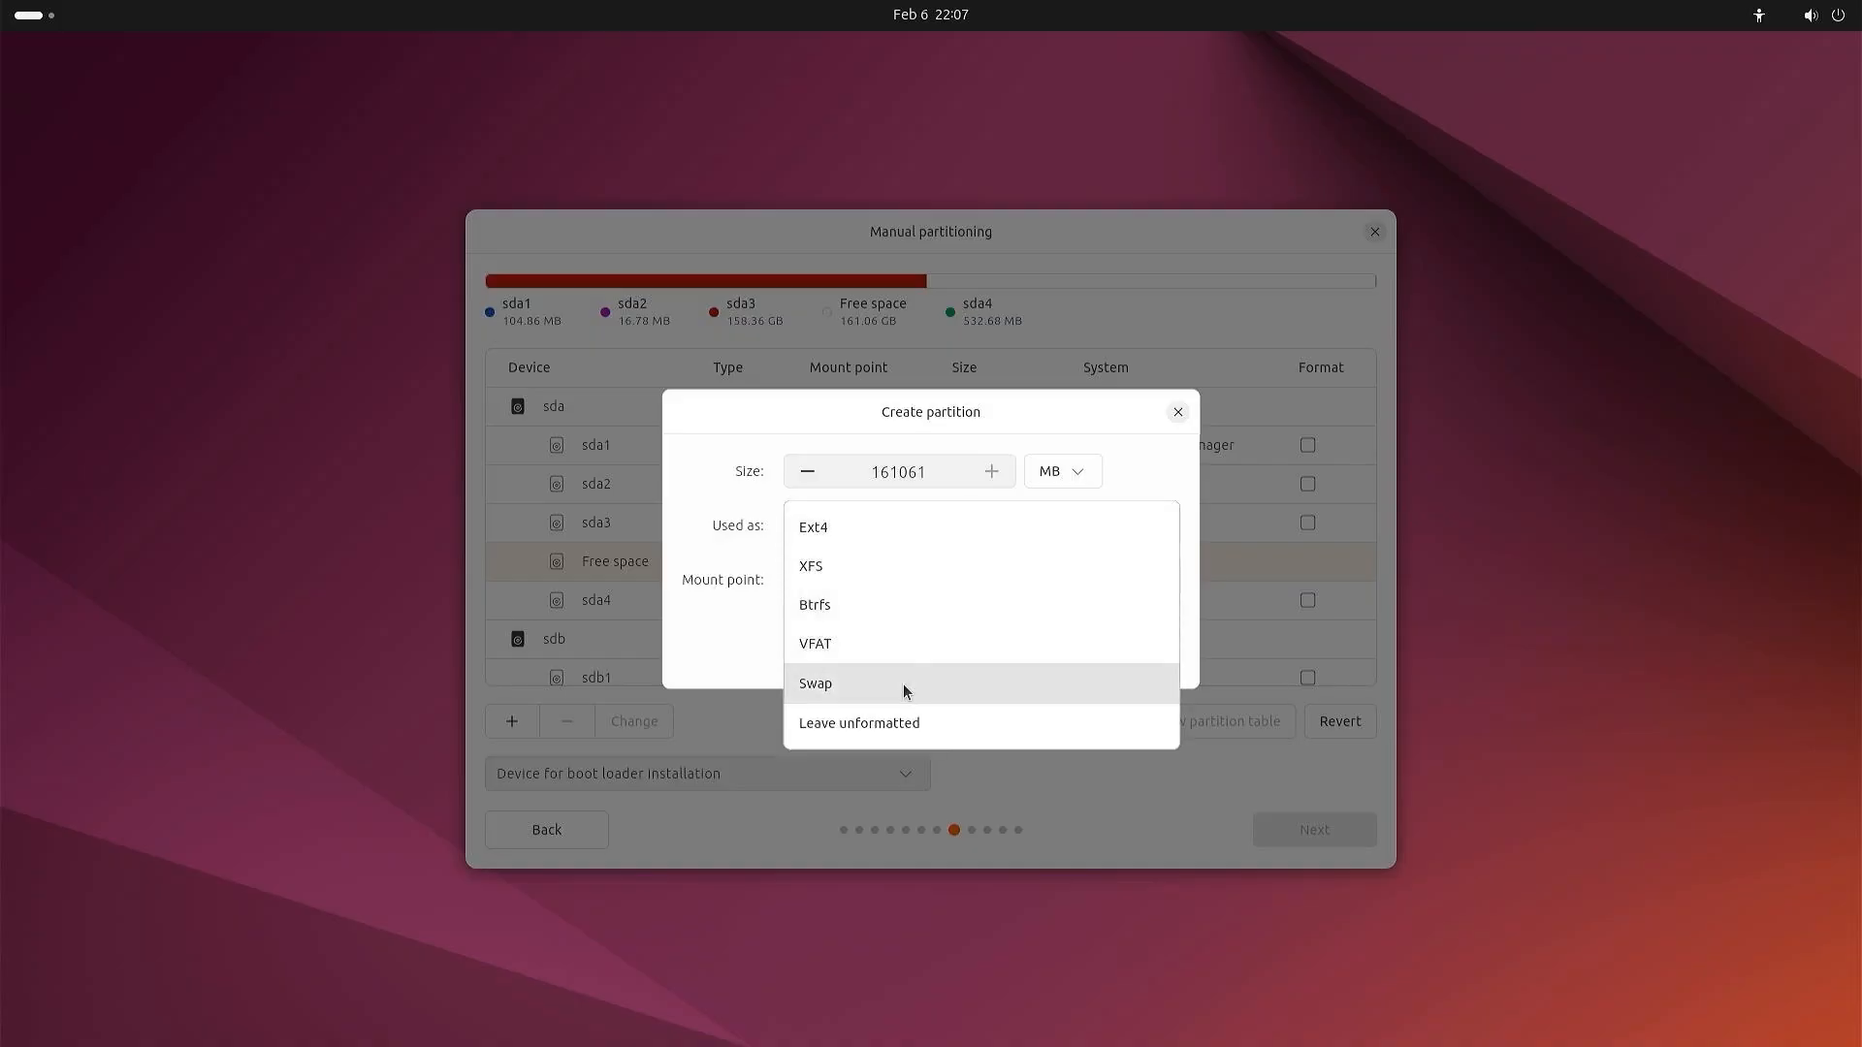
{"action": "left_click", "coordinate": [903, 683]}
{"action": "double_click", "coordinate": [948, 474]}
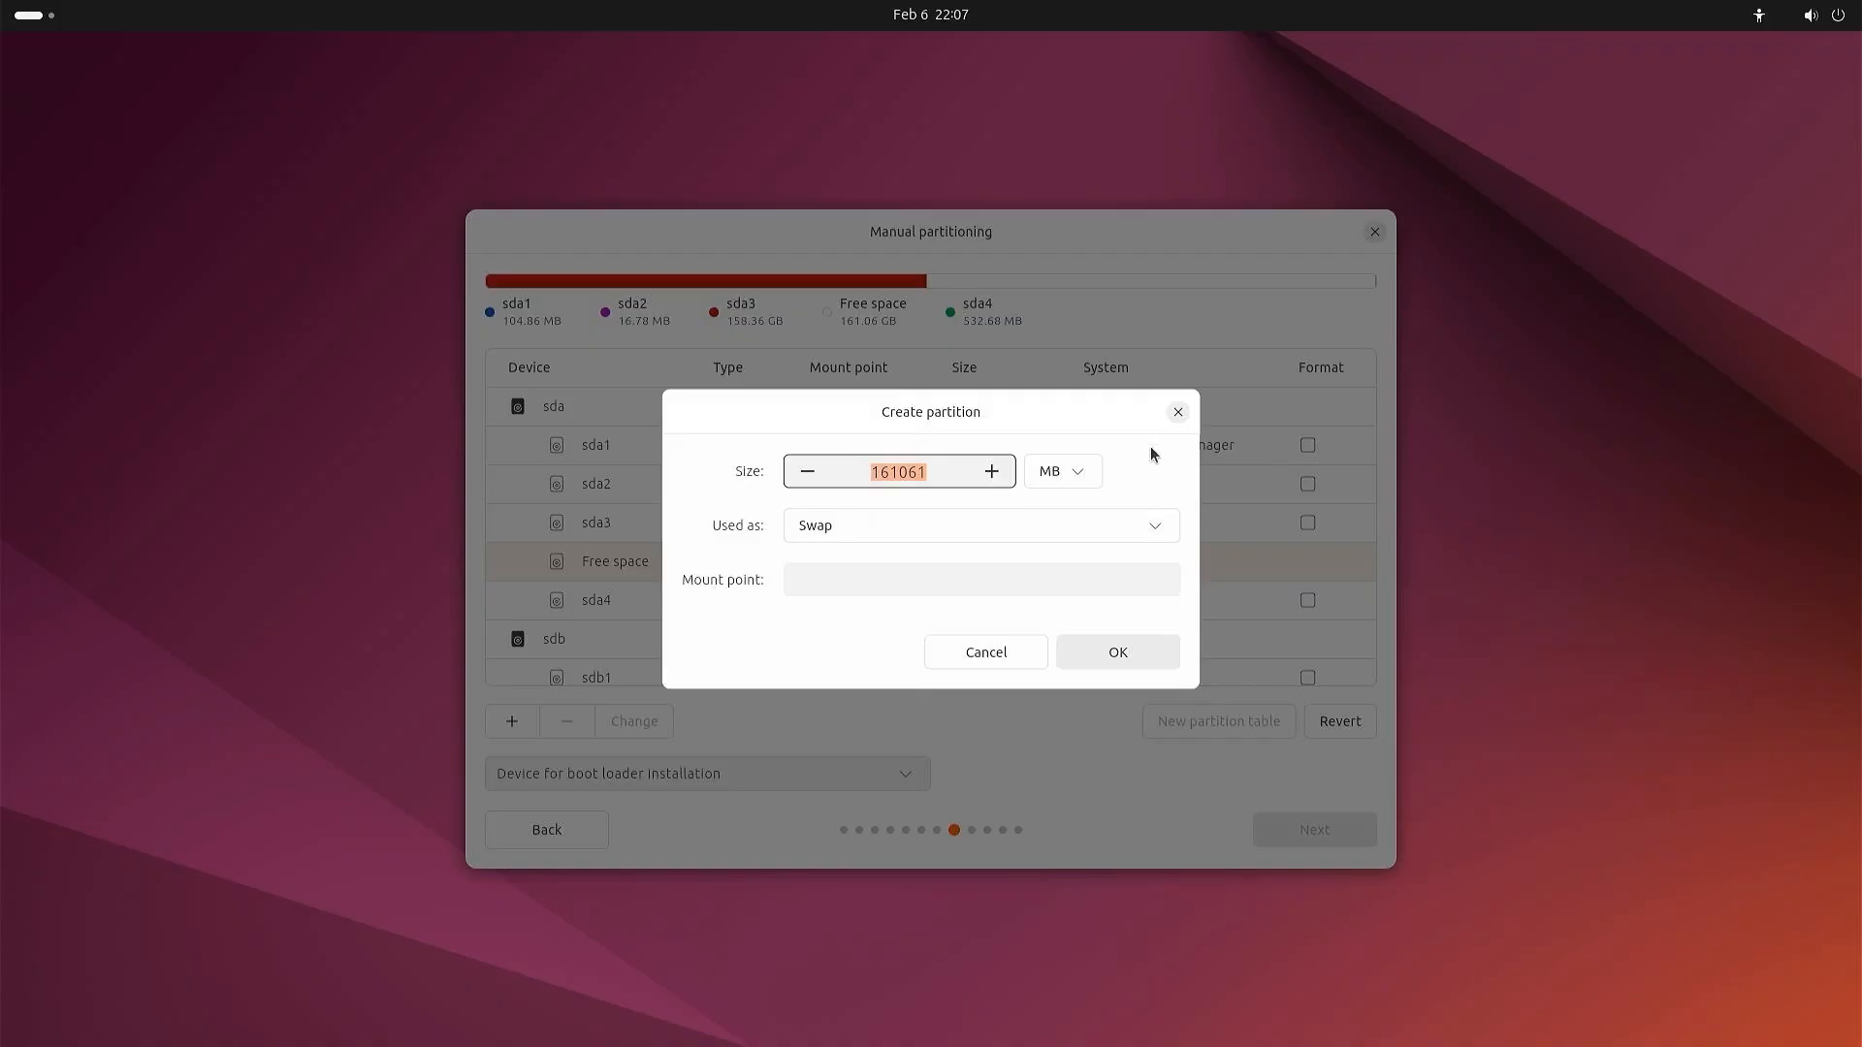
{"action": "left_click", "coordinate": [1075, 472]}
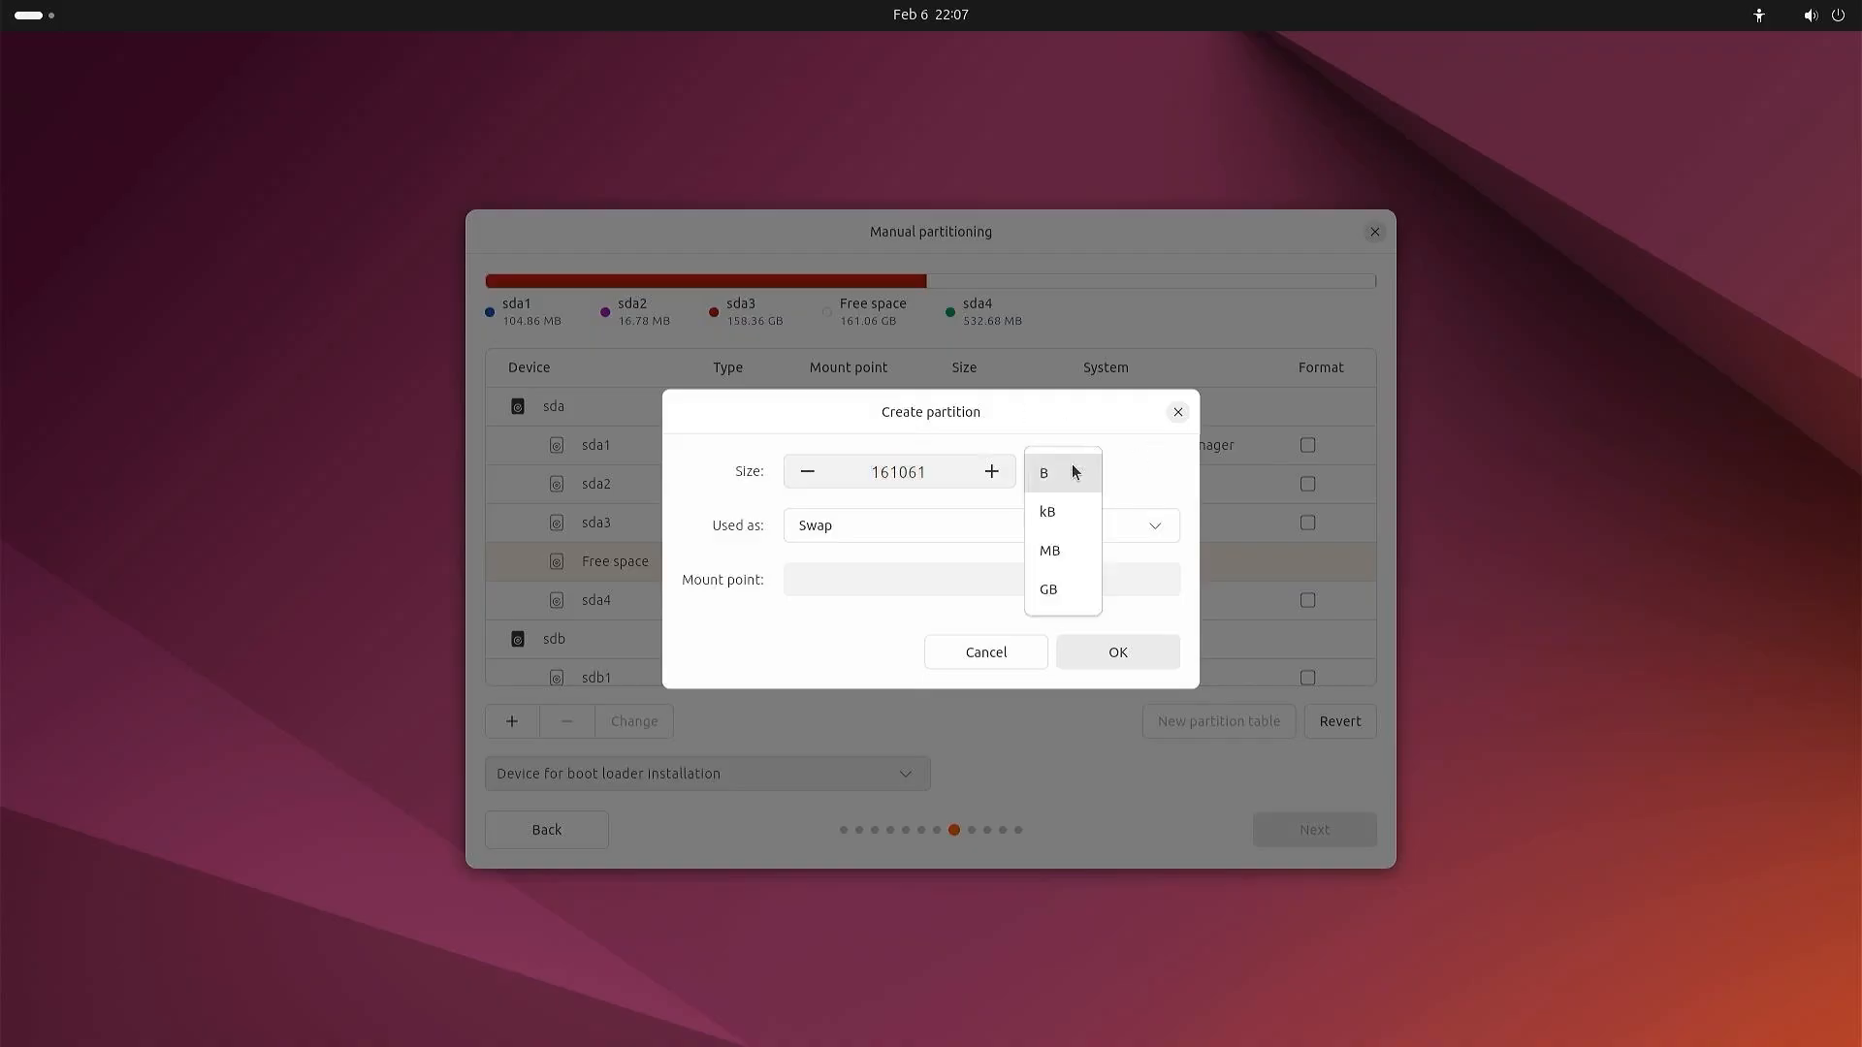
{"action": "left_click", "coordinate": [1065, 589]}
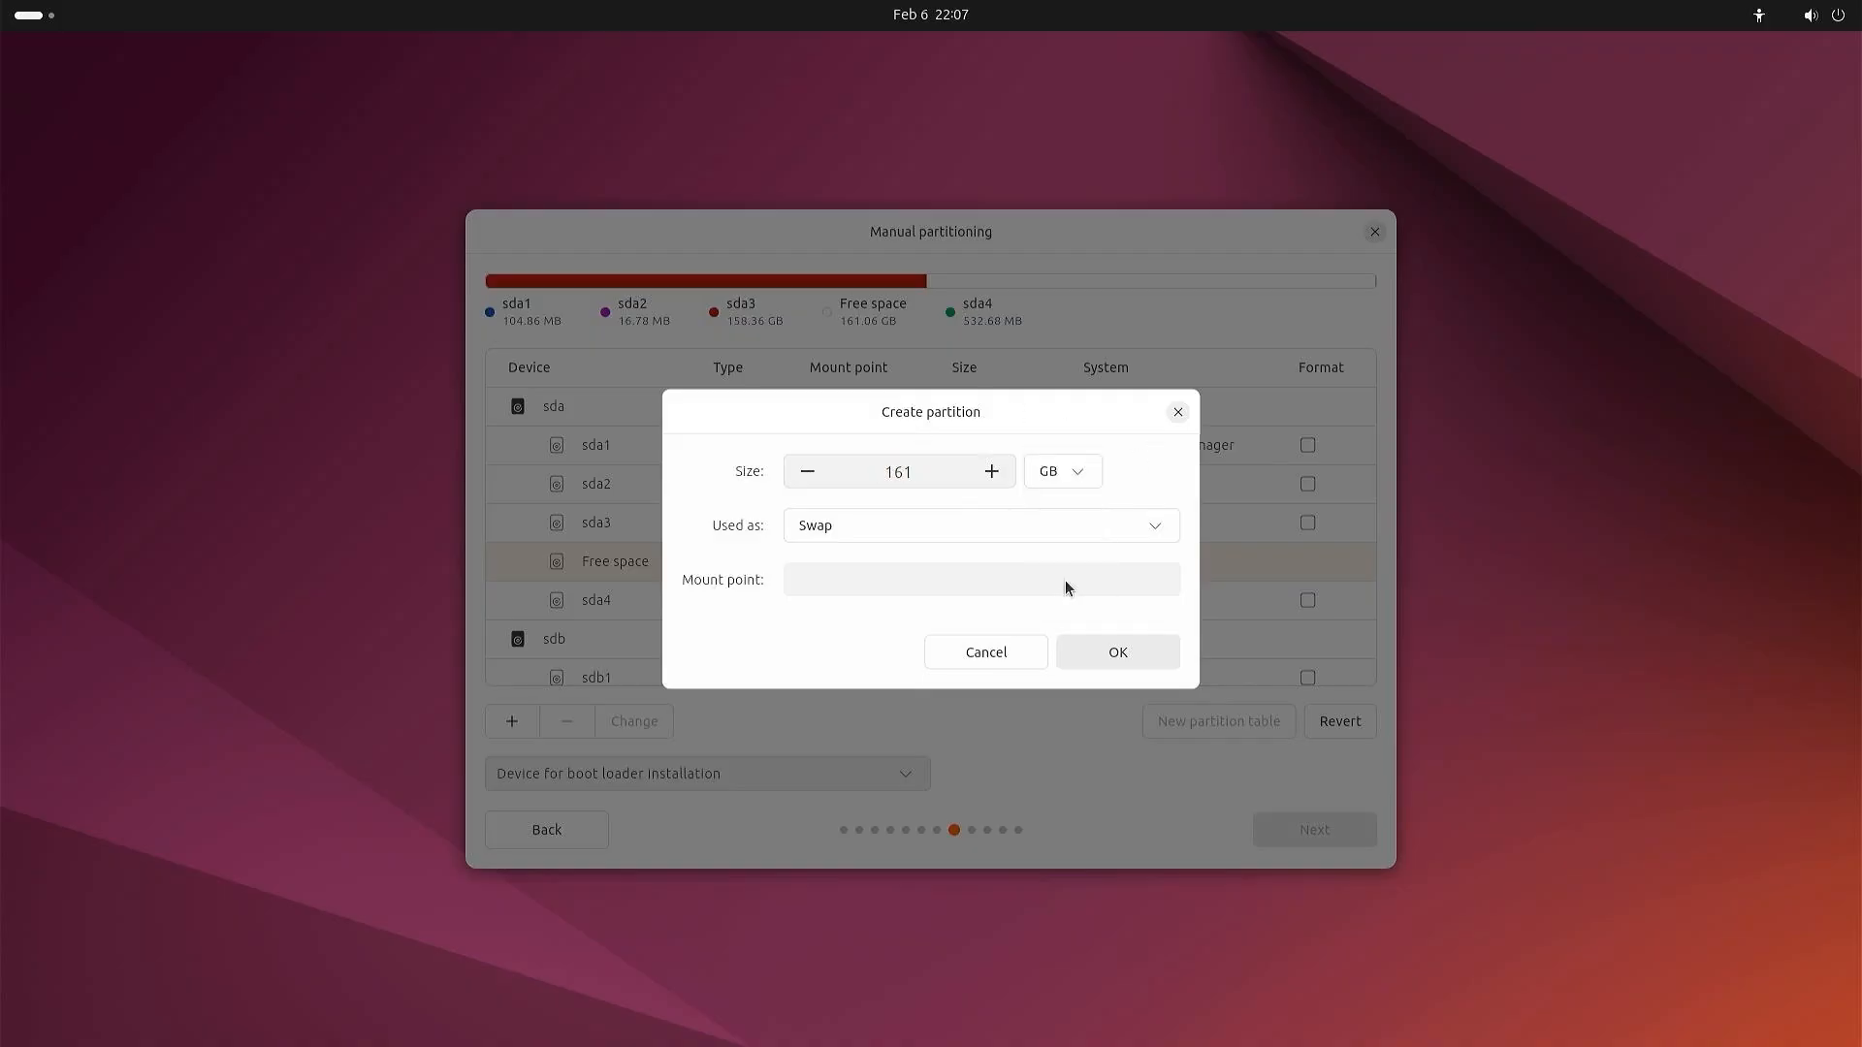
{"action": "double_click", "coordinate": [922, 476]}
{"action": "type", "text": "5"}
{"action": "left_click", "coordinate": [1118, 653]}
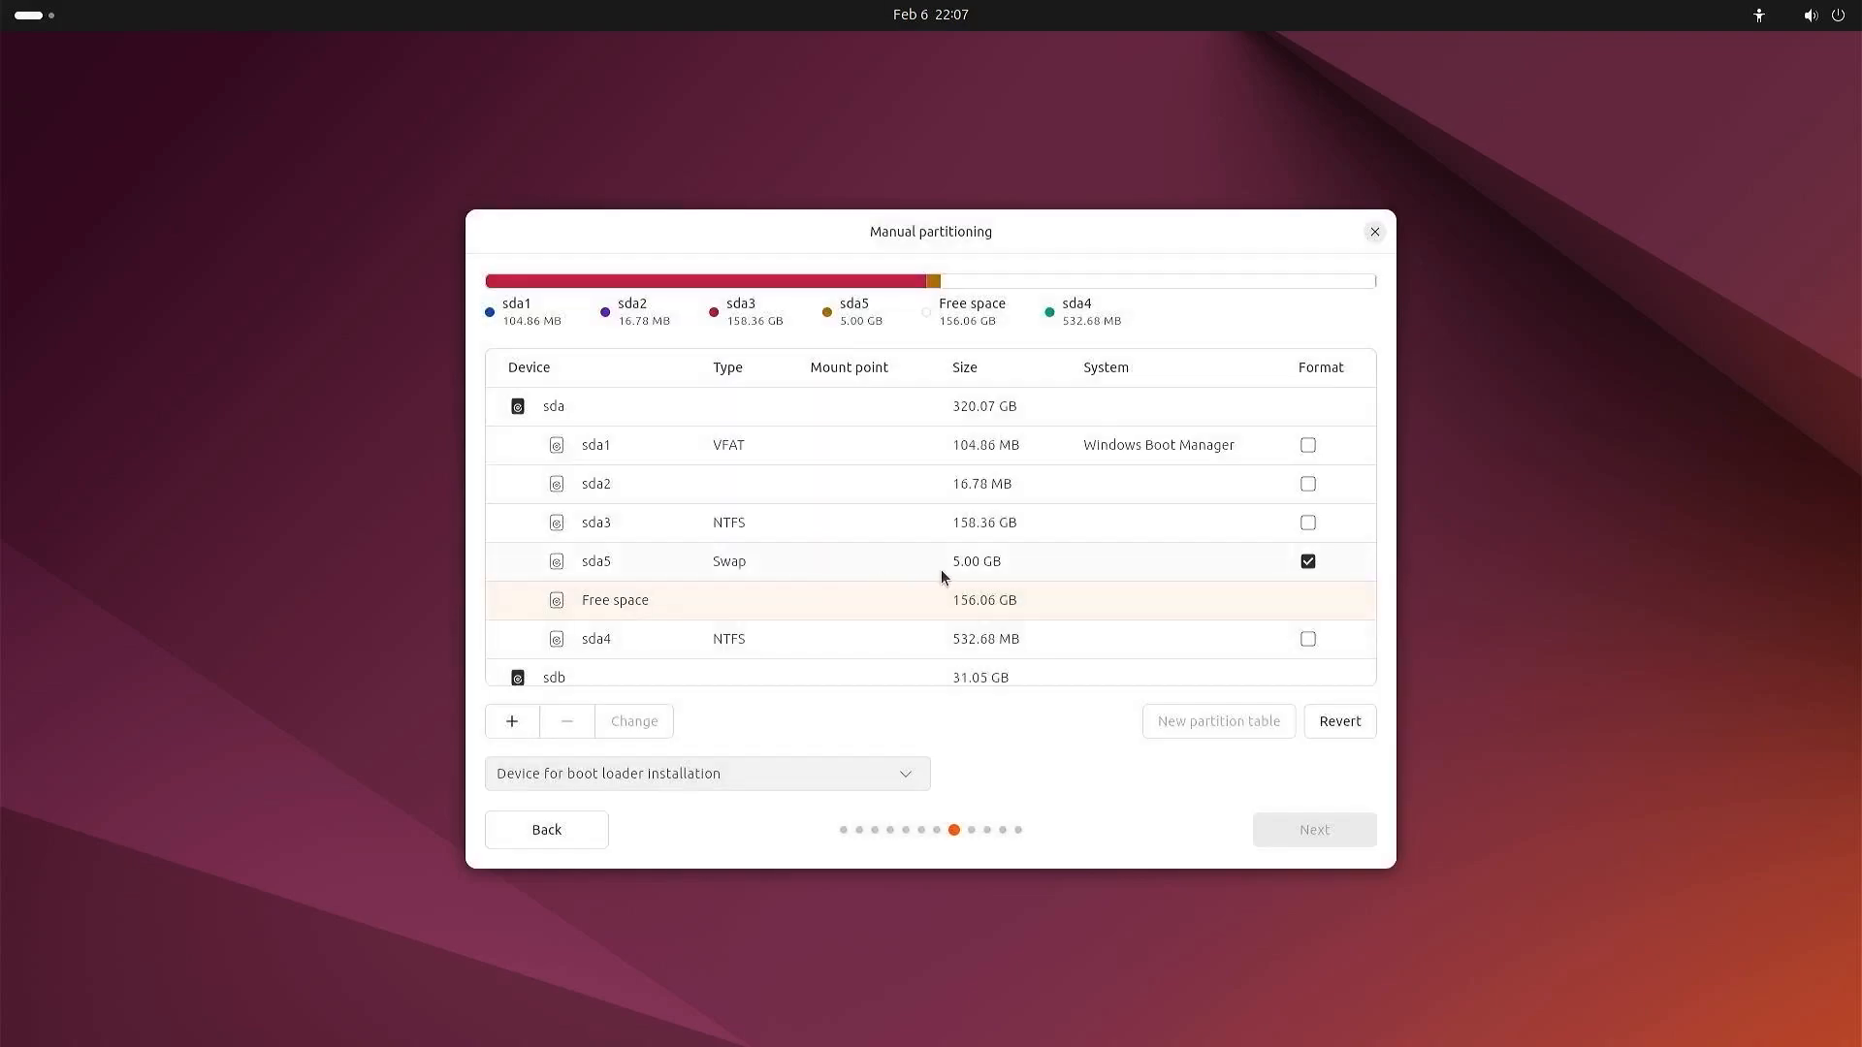
Step: Create a 156 GB Ext4 partition mounted at / in the remaining free space and accept the partition layout
{"action": "left_click", "coordinate": [520, 726]}
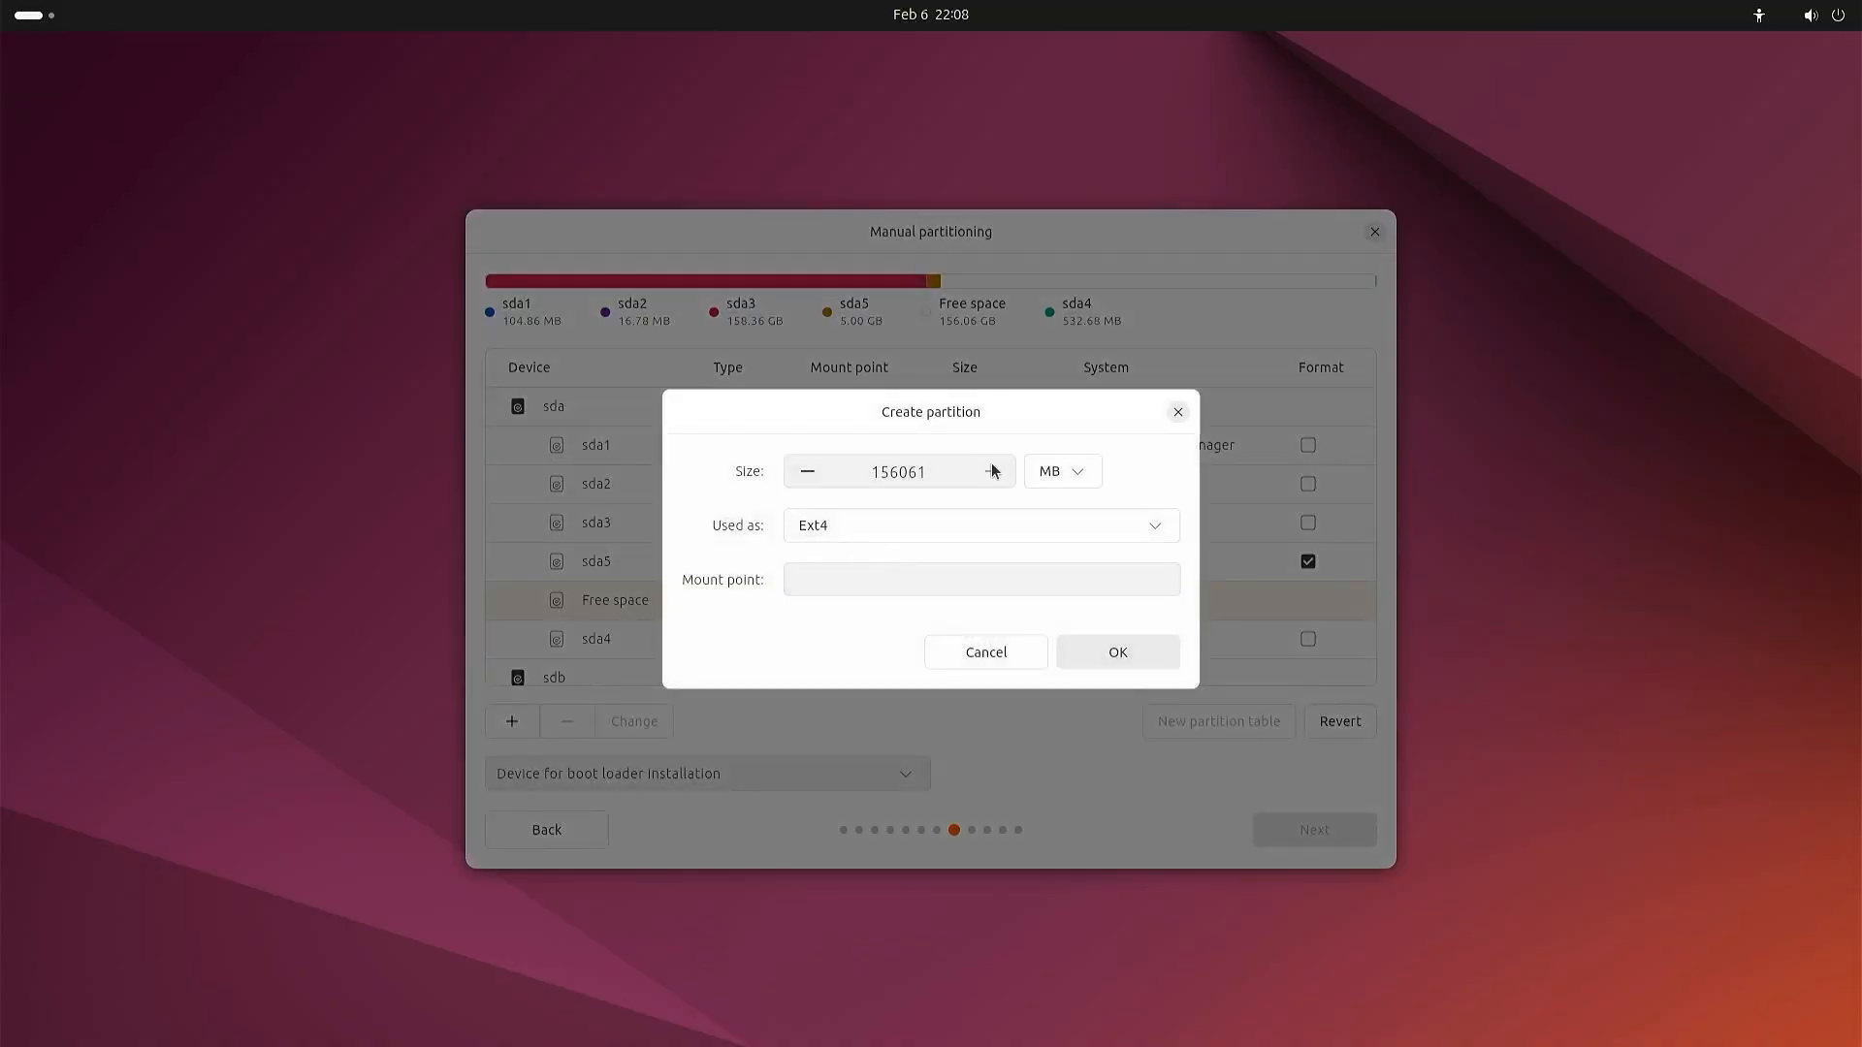
{"action": "left_click", "coordinate": [1044, 472]}
{"action": "left_click", "coordinate": [1049, 594]}
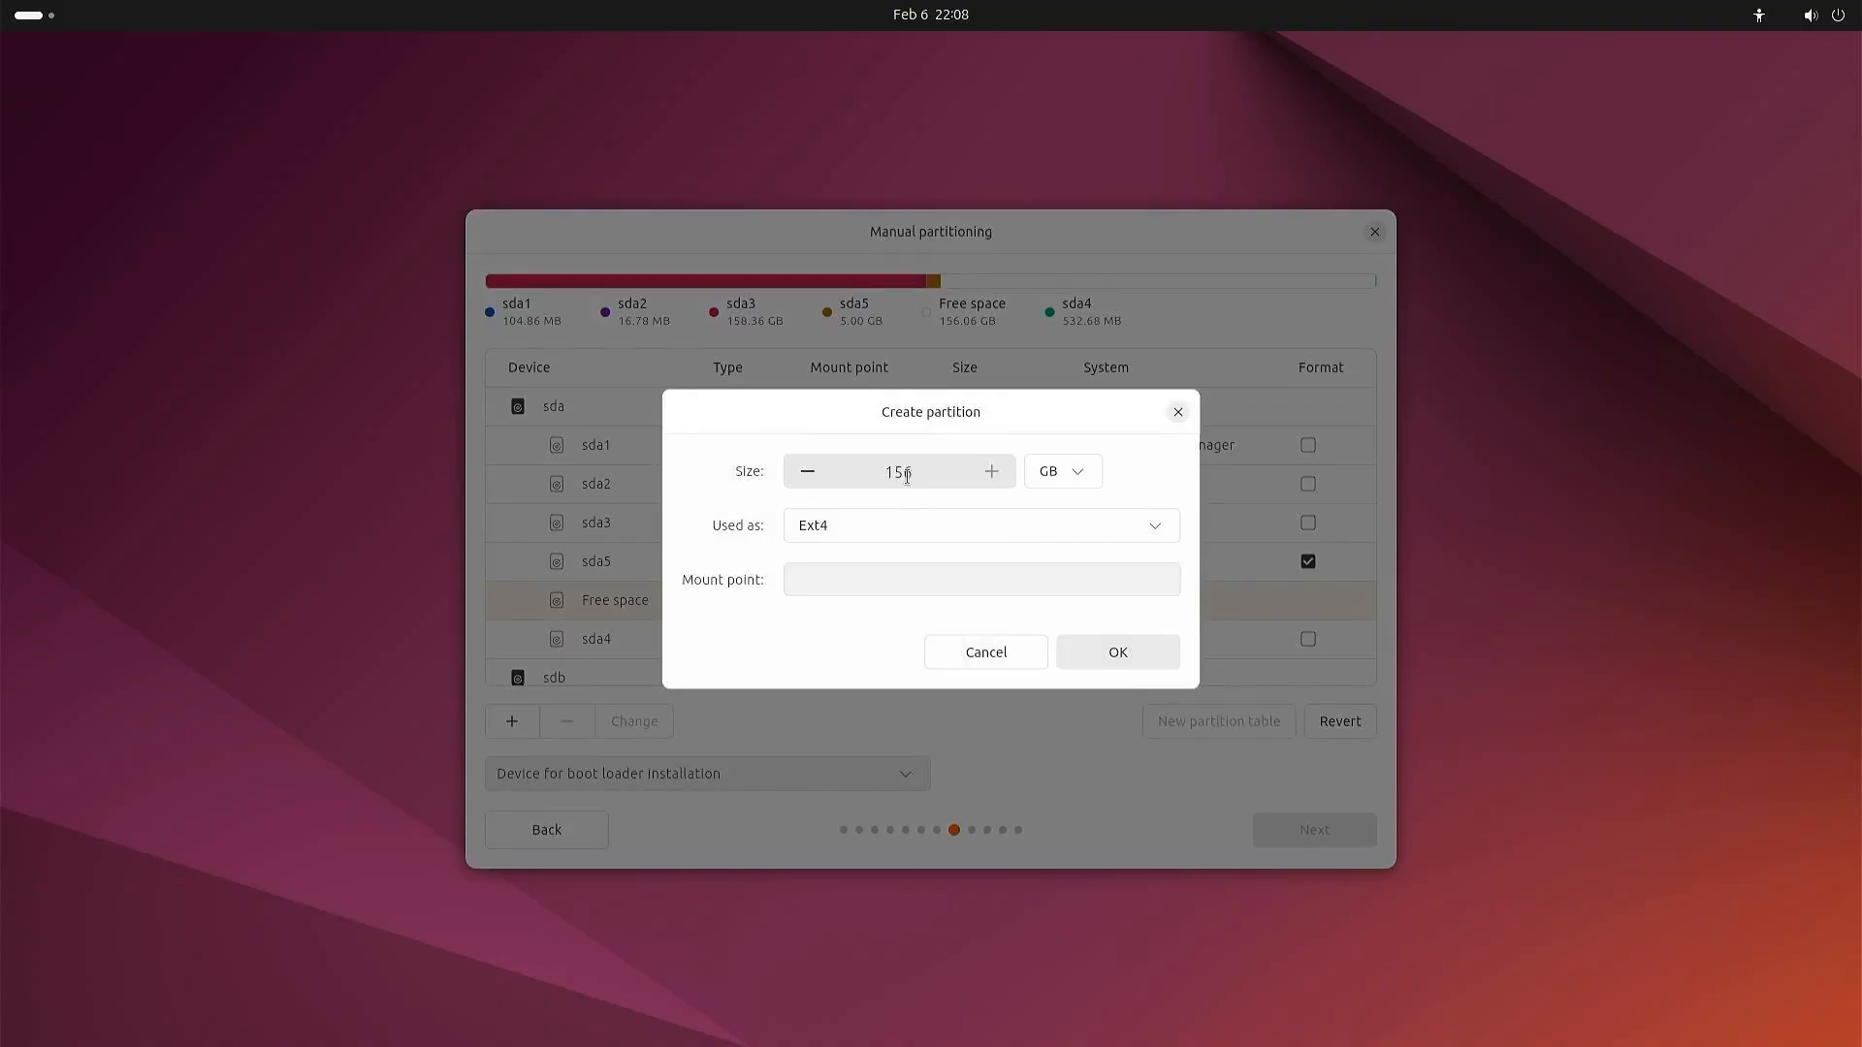
{"action": "left_click", "coordinate": [841, 533]}
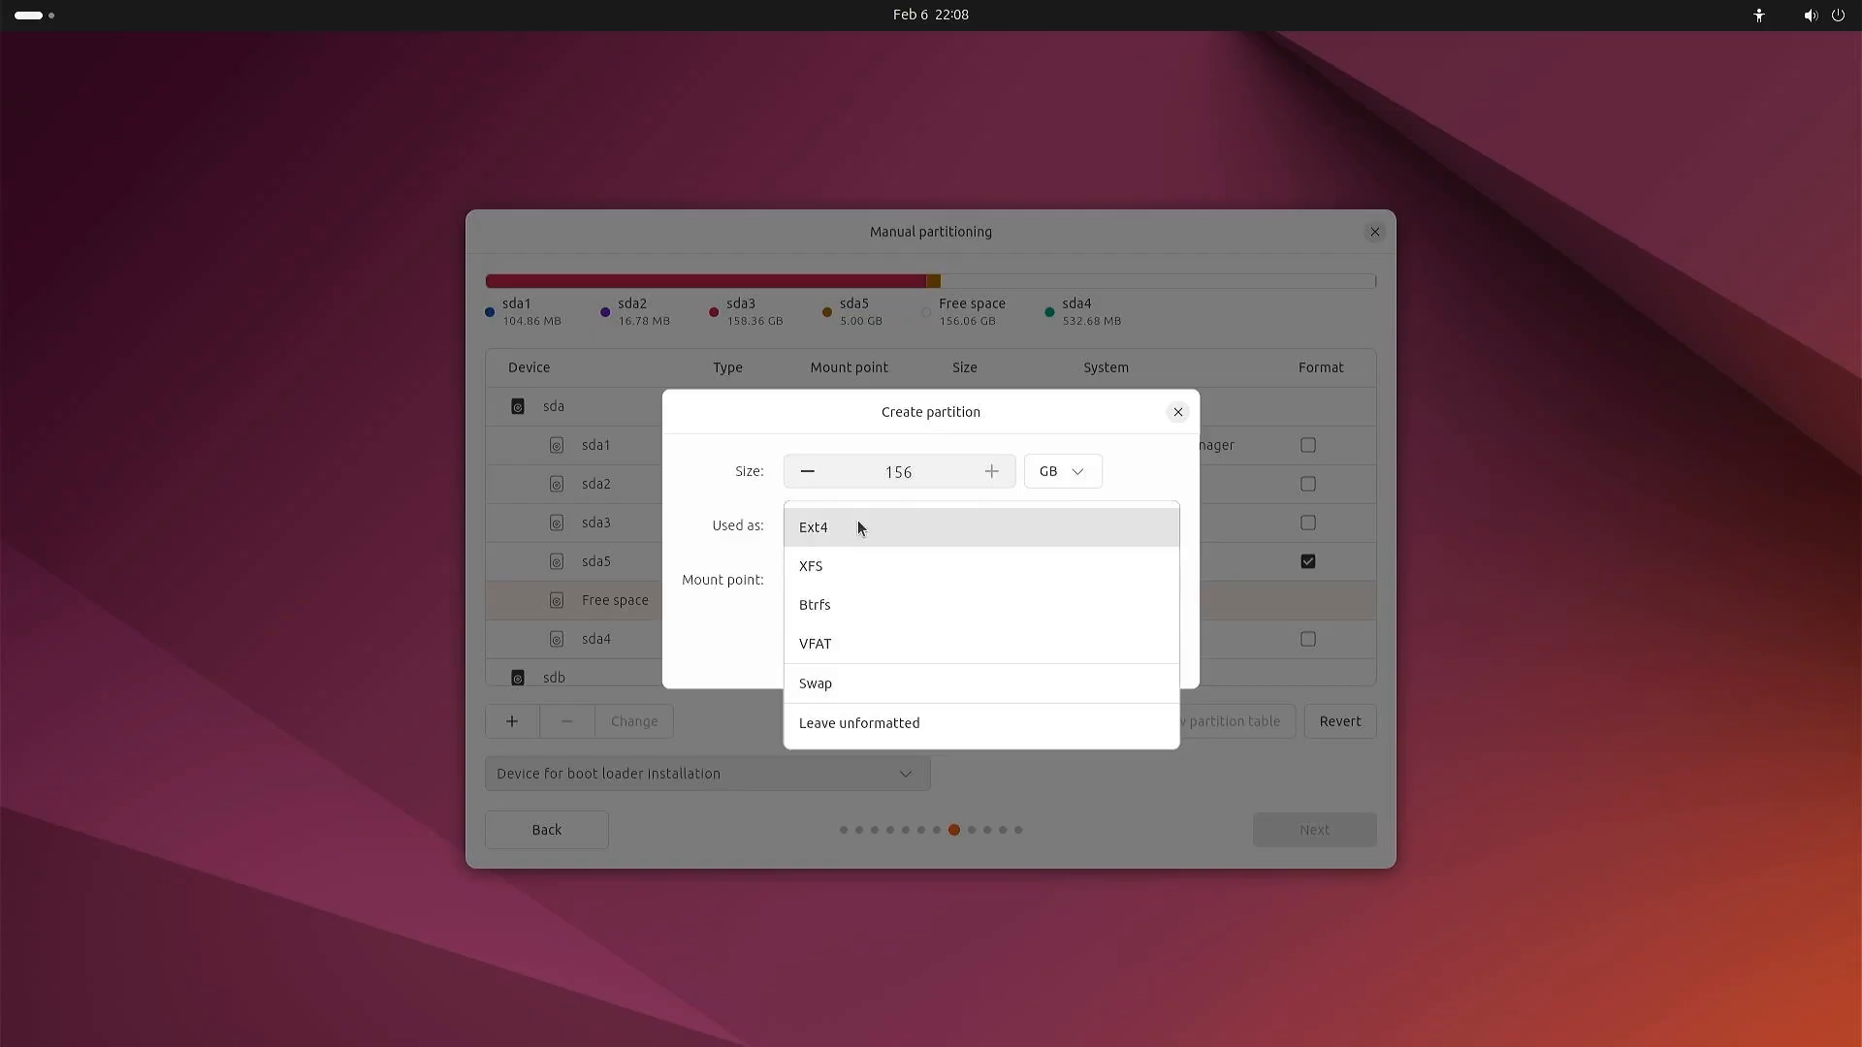
{"action": "left_click", "coordinate": [858, 527]}
{"action": "left_click", "coordinate": [877, 579]}
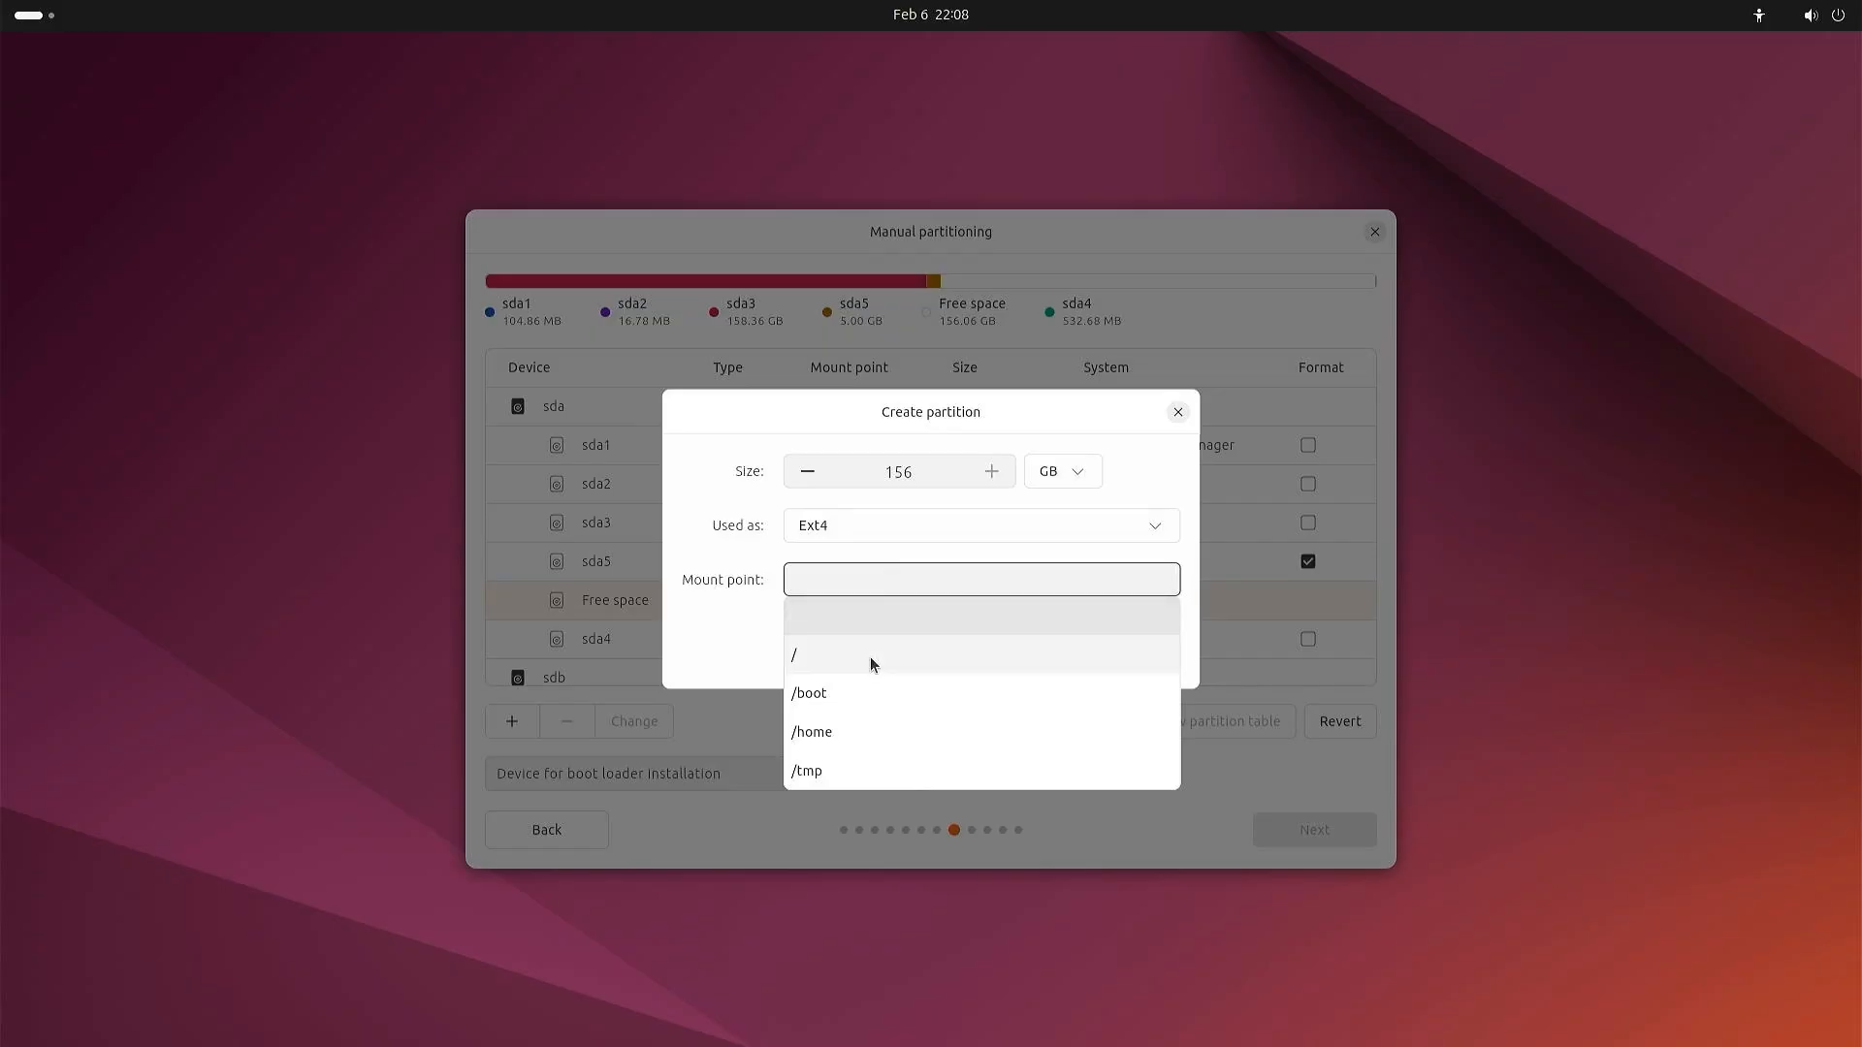
{"action": "left_click", "coordinate": [789, 659]}
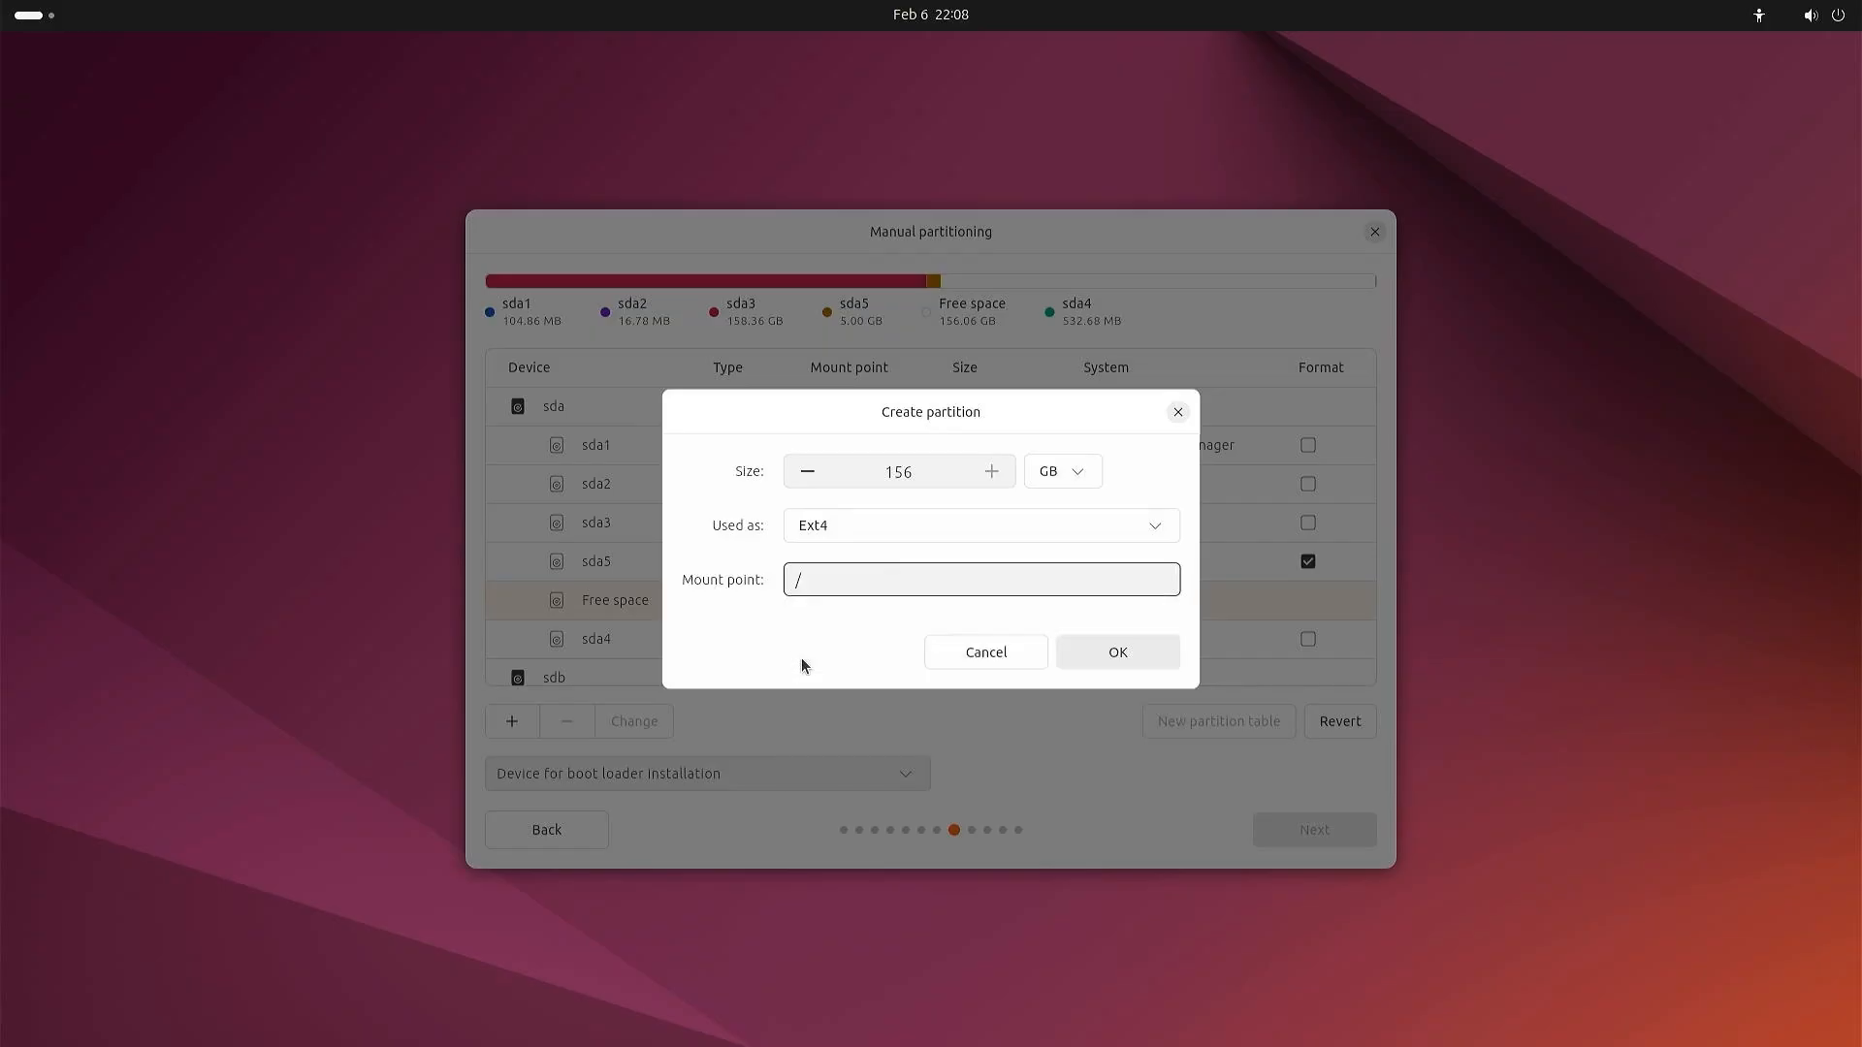
{"action": "left_click", "coordinate": [1118, 663]}
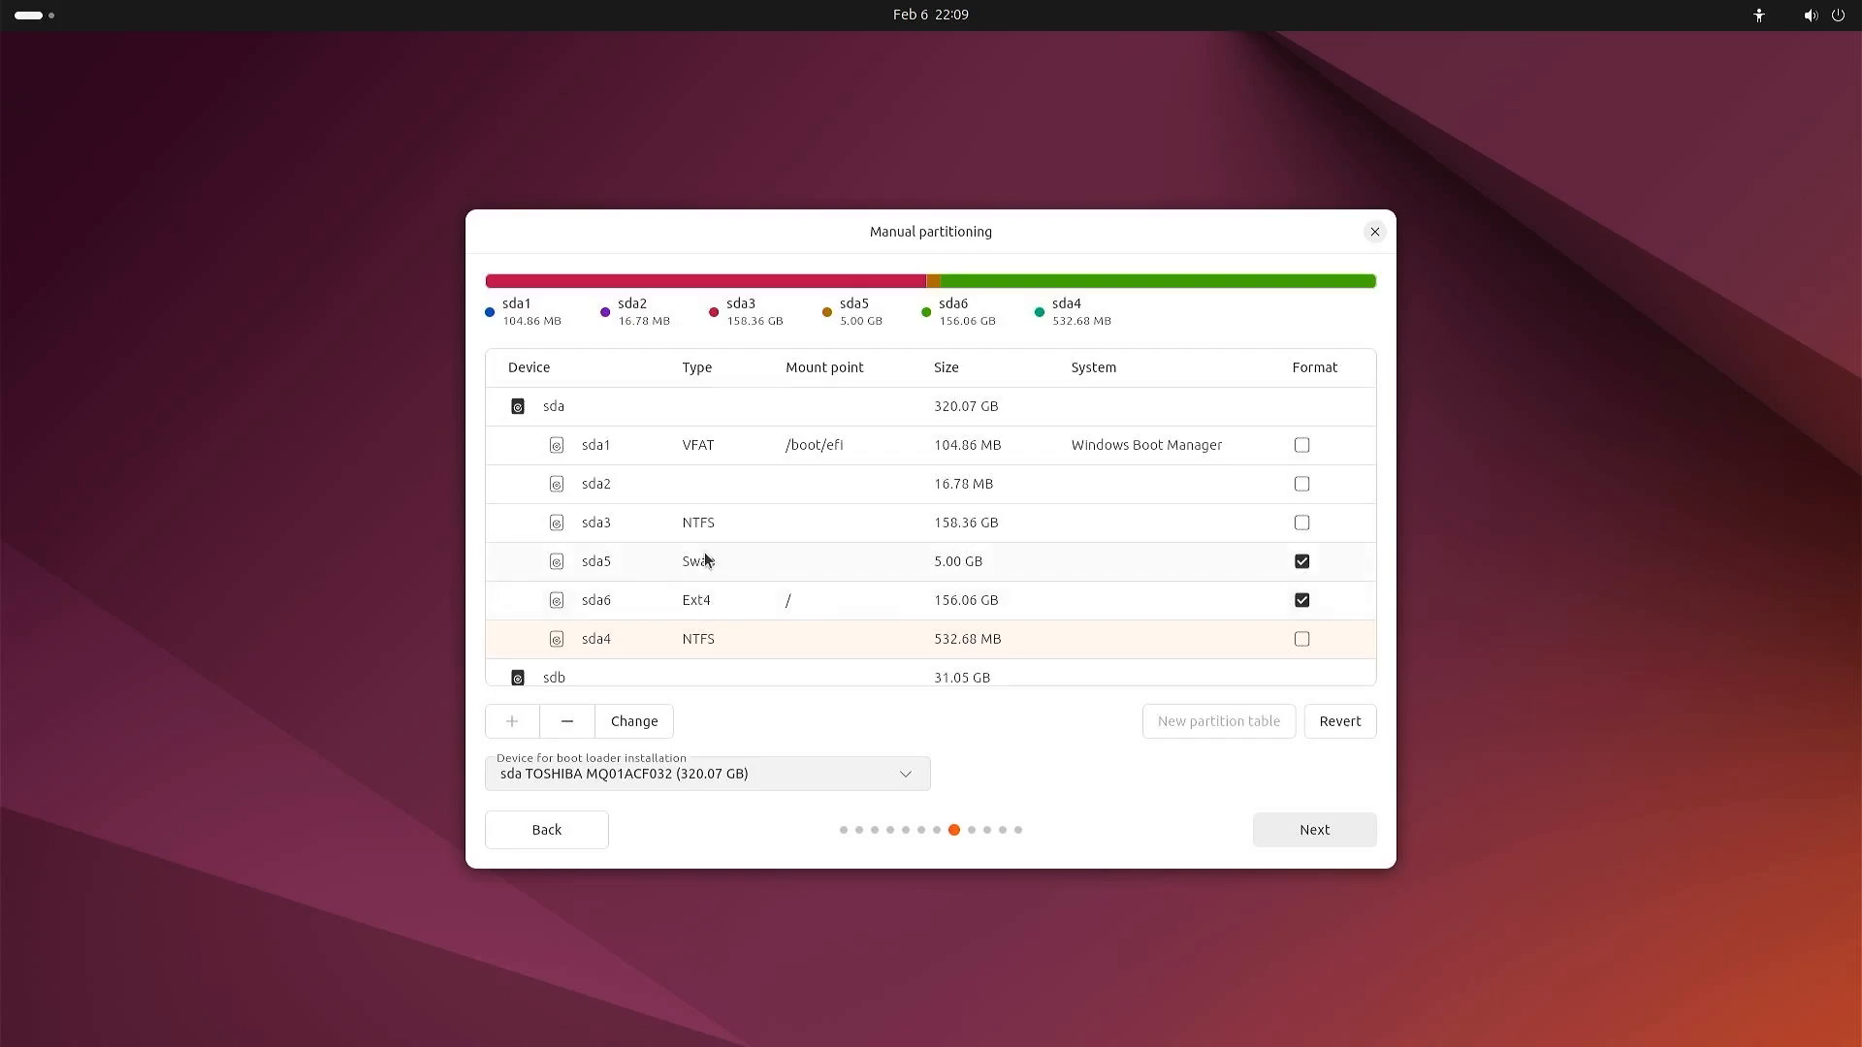
{"action": "left_click", "coordinate": [1347, 830]}
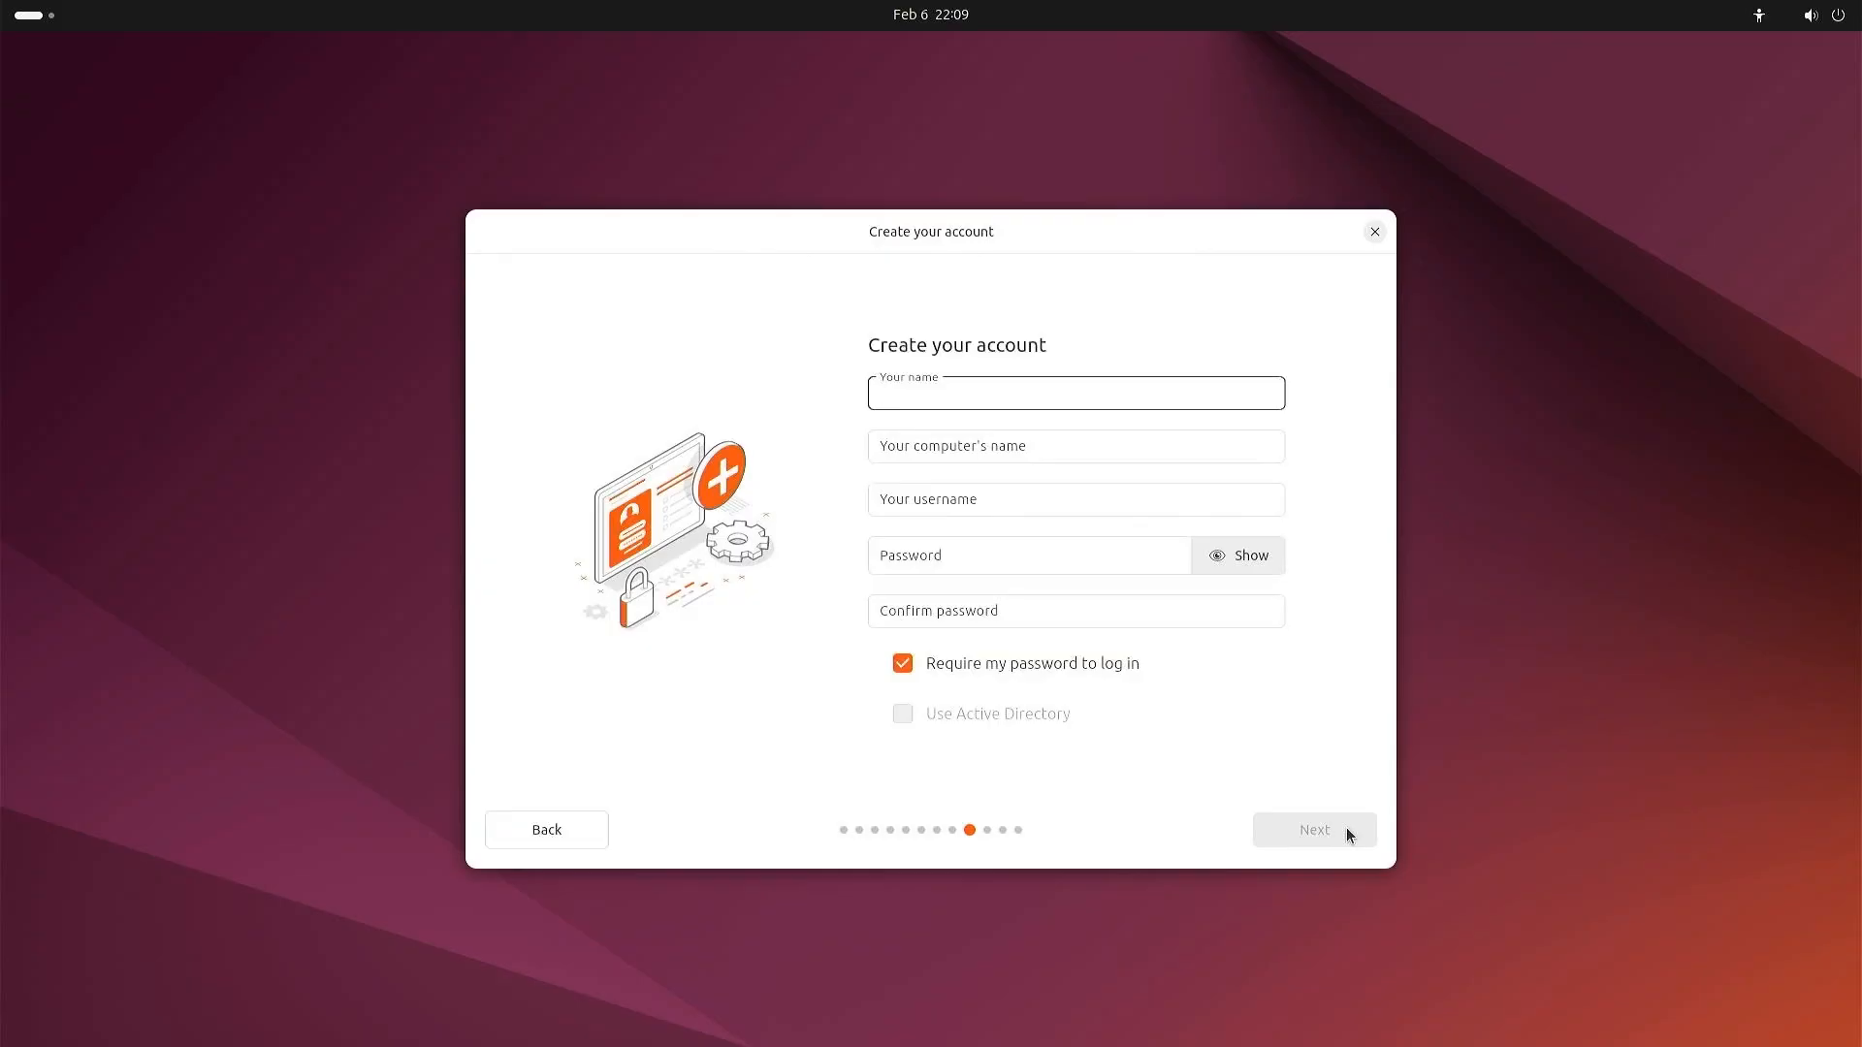
Step: Enter the account holder's name and shorten the suggested computer's name by removing the HP EliteDesk model suffix
{"action": "type", "text": "kronton"}
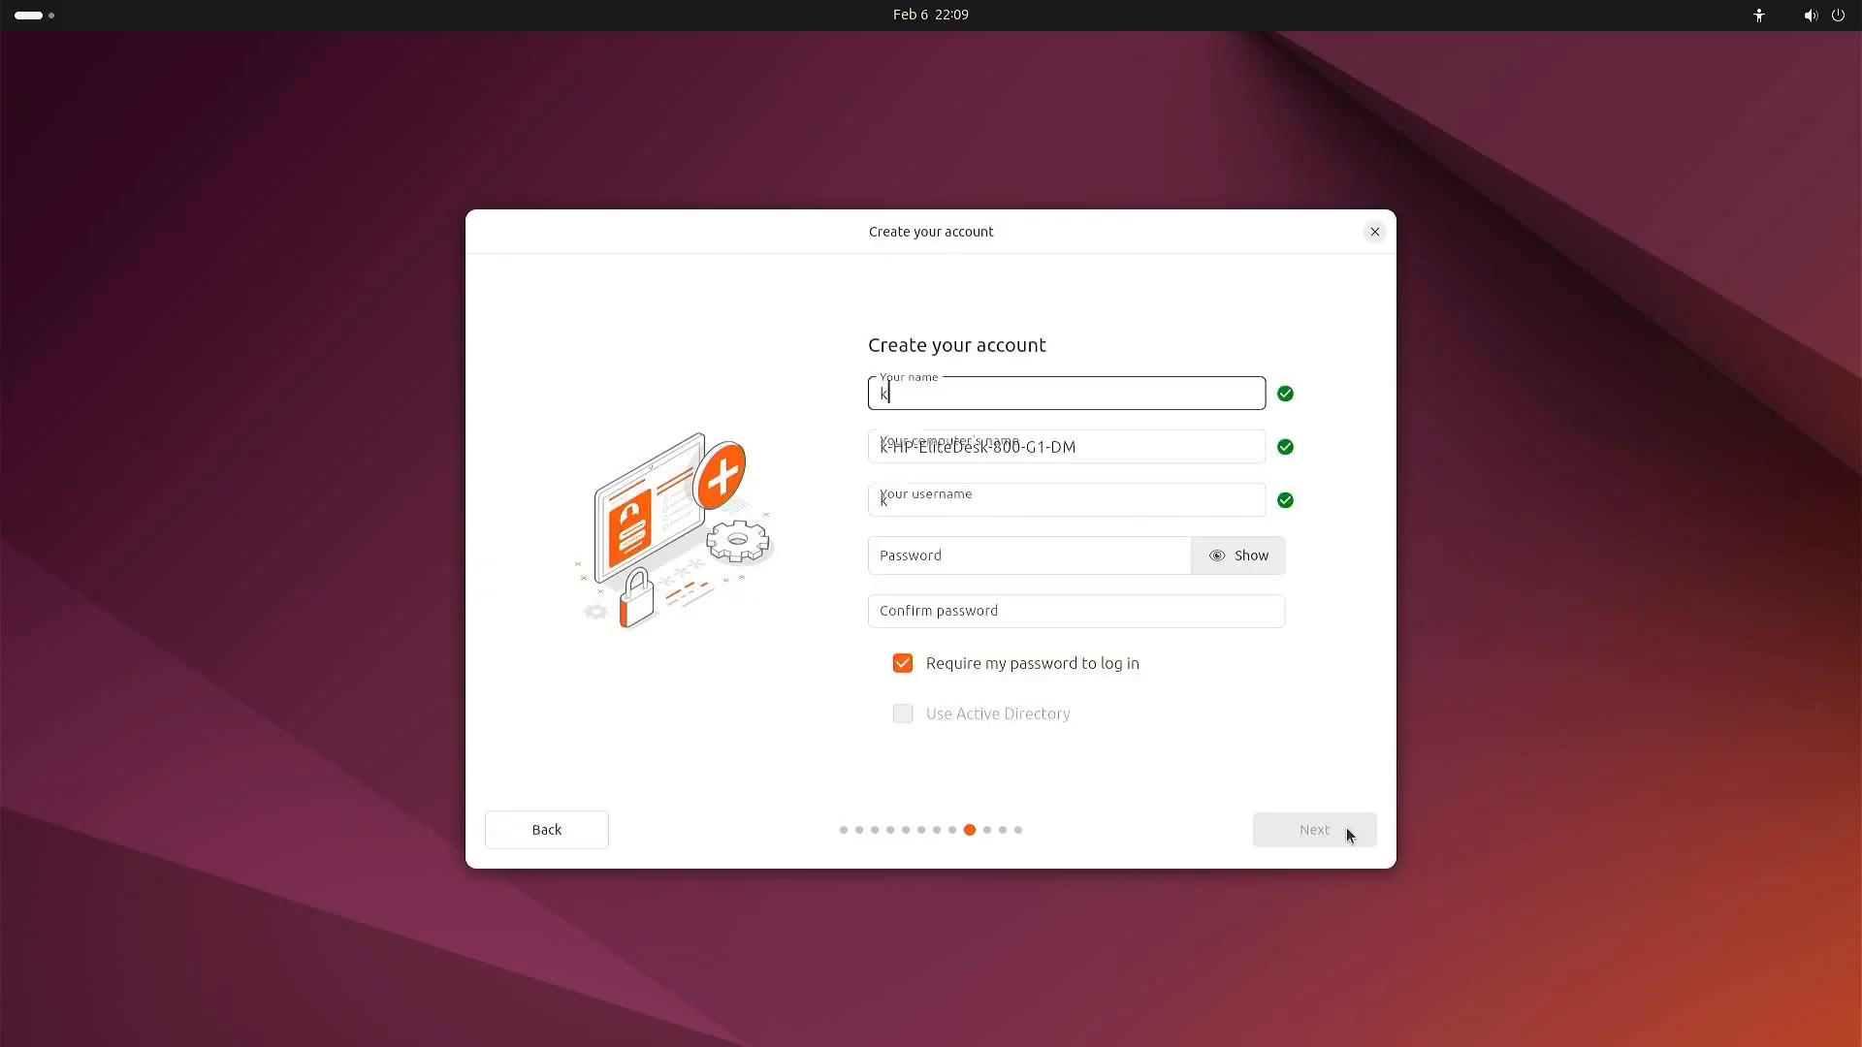
{"action": "left_click", "coordinate": [1179, 454]}
{"action": "left_click", "coordinate": [1179, 454]}
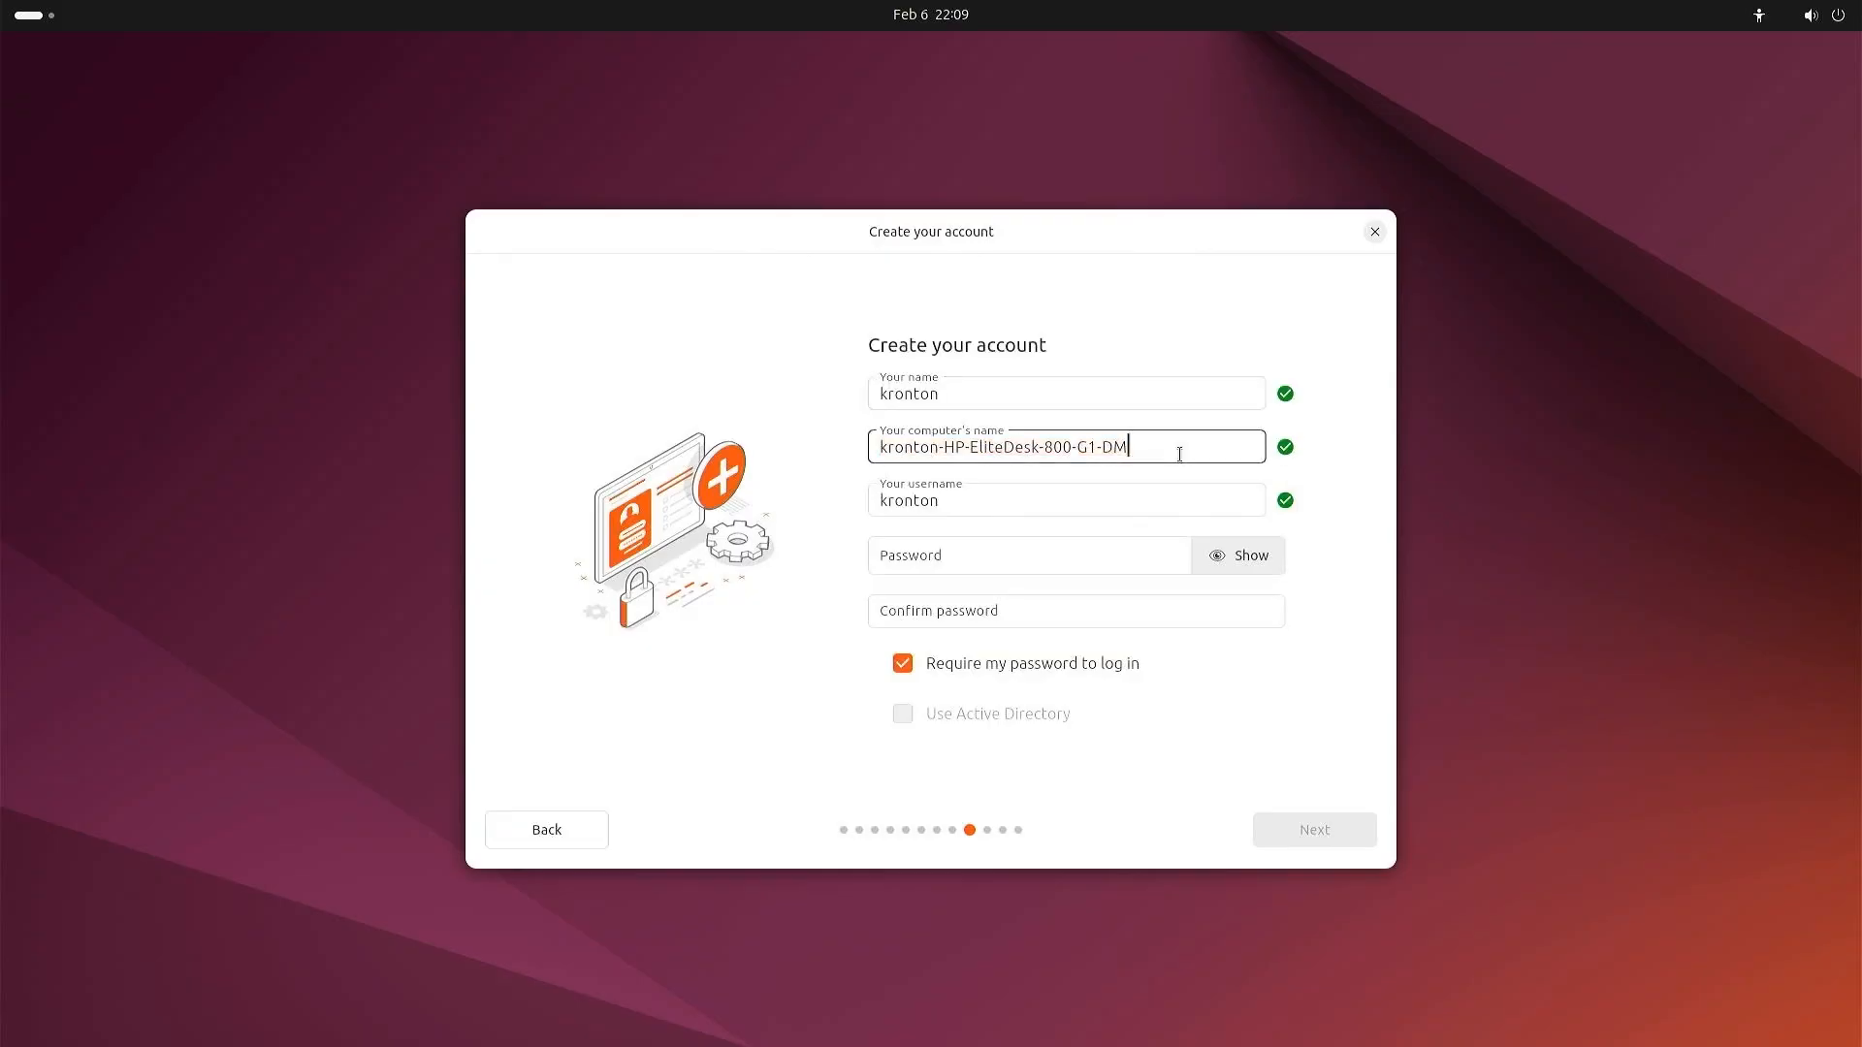
{"action": "key", "text": "BackSpace"}
{"action": "key", "text": "BackSpace"}
{"action": "key", "text": "BackSpace"}
{"action": "key", "text": "BackSpace"}
{"action": "key", "text": "BackSpace"}
{"action": "key", "text": "BackSpace"}
{"action": "key", "text": "BackSpace"}
{"action": "key", "text": "BackSpace"}
{"action": "key", "text": "BackSpace"}
{"action": "key", "text": "BackSpace"}
{"action": "key", "text": "BackSpace"}
{"action": "key", "text": "BackSpace"}
{"action": "key", "text": "BackSpace"}
{"action": "key", "text": "BackSpace"}
{"action": "key", "text": "BackSpace"}
{"action": "key", "text": "BackSpace"}
{"action": "key", "text": "BackSpace"}
{"action": "key", "text": "BackSpace"}
{"action": "key", "text": "BackSpace"}
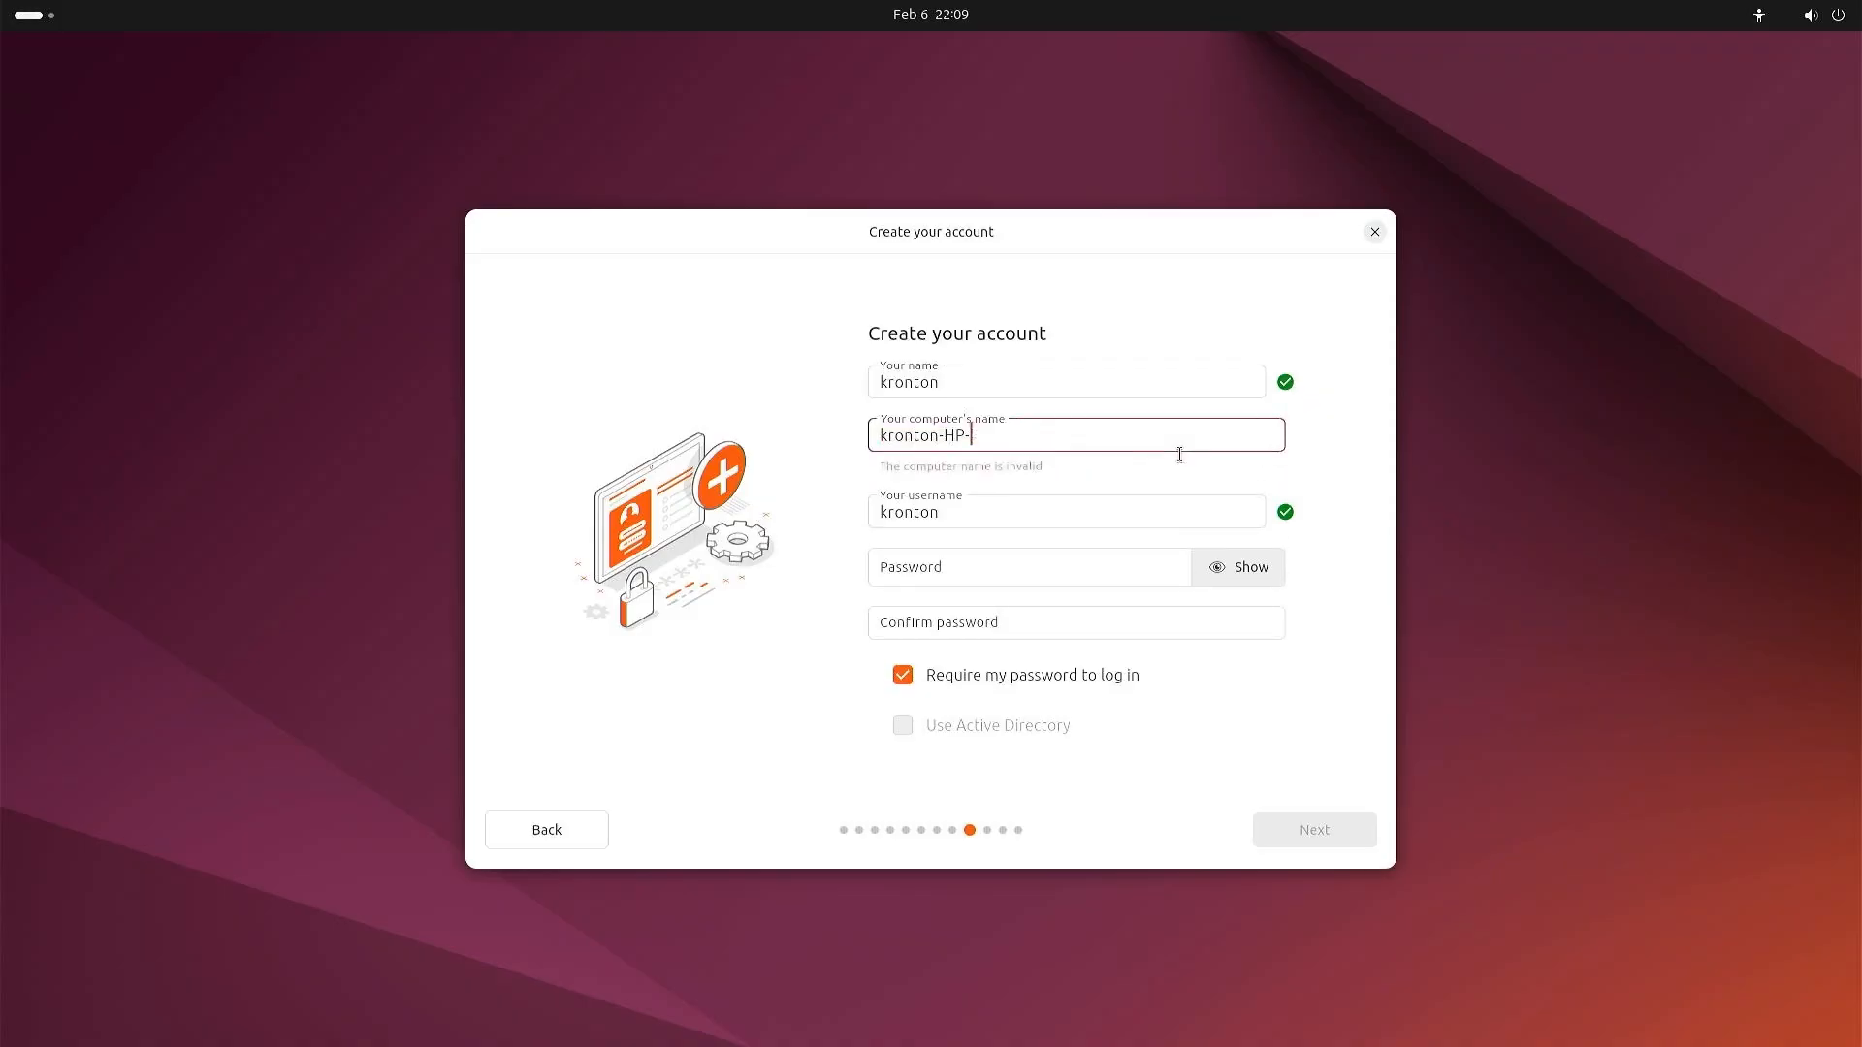
{"action": "key", "text": "BackSpace"}
{"action": "key", "text": "BackSpace"}
{"action": "key", "text": "BackSpace"}
{"action": "key", "text": "BackSpace"}
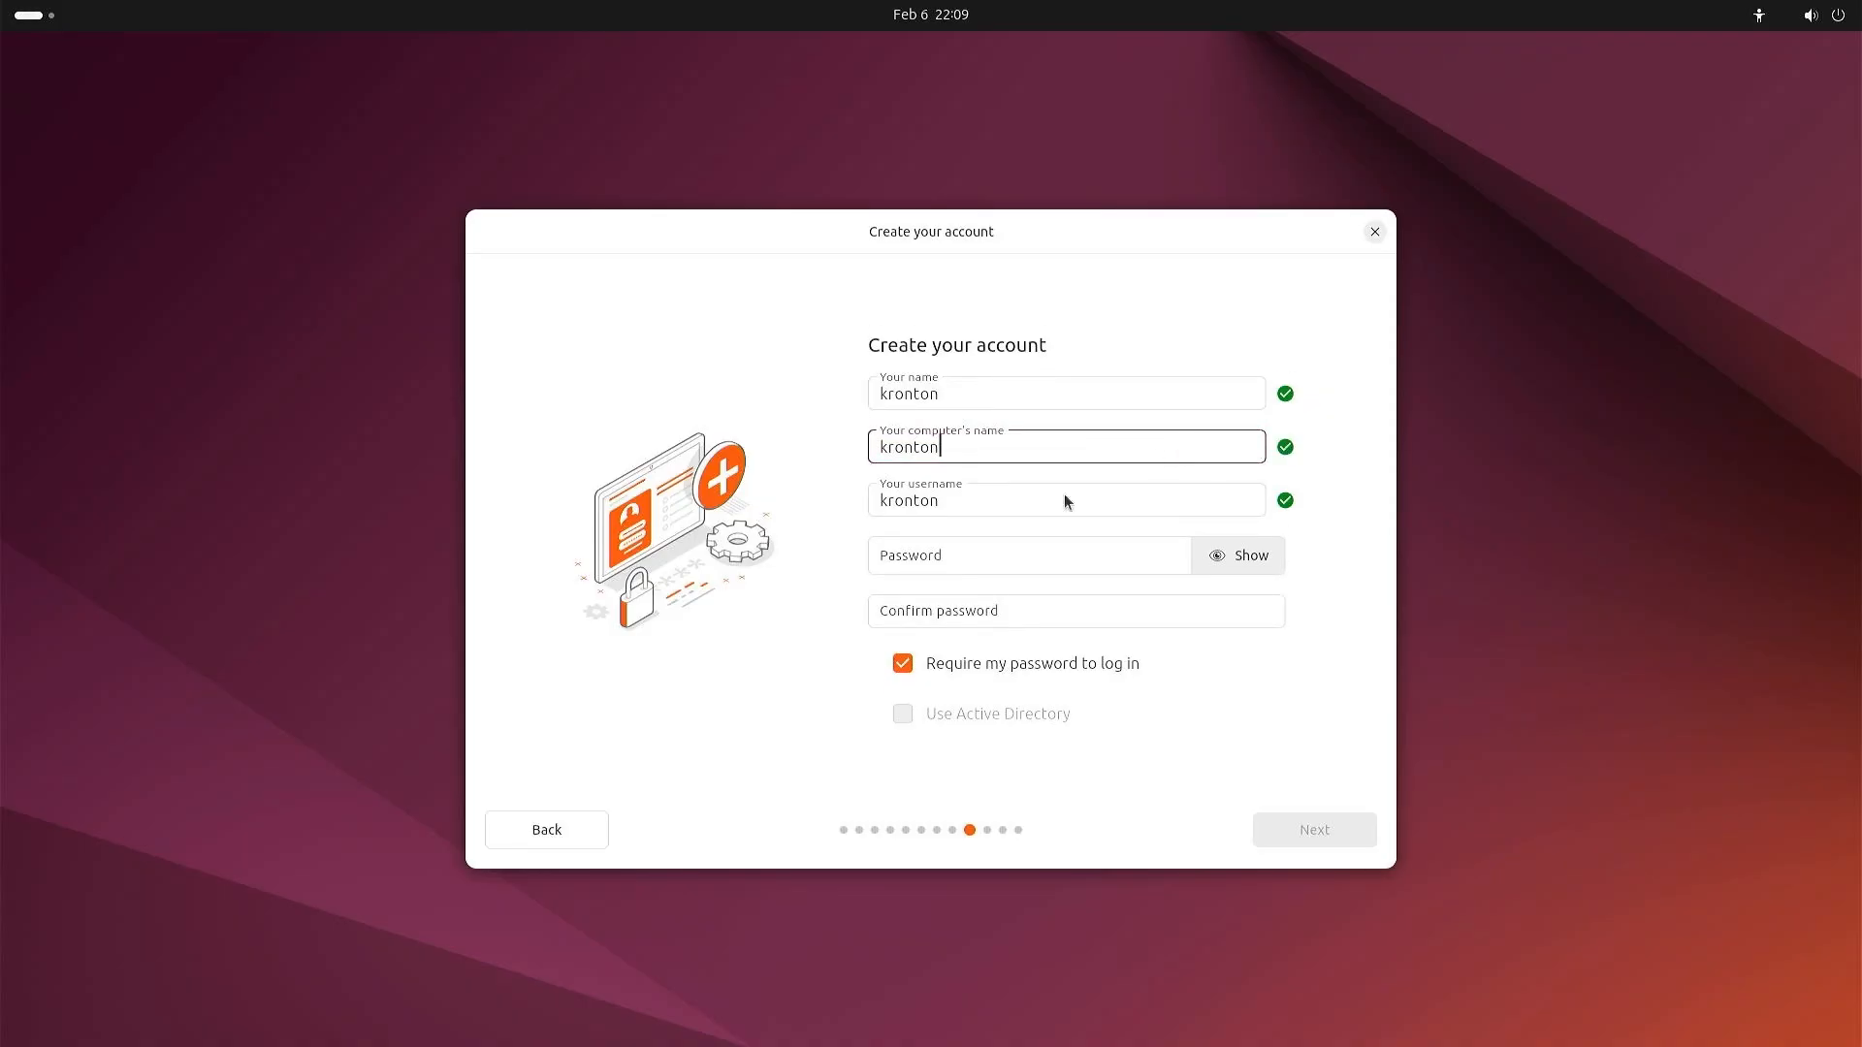
Step: Keep the suggested username, enter and confirm the account password, and continue with password login required
{"action": "key", "text": "Tab"}
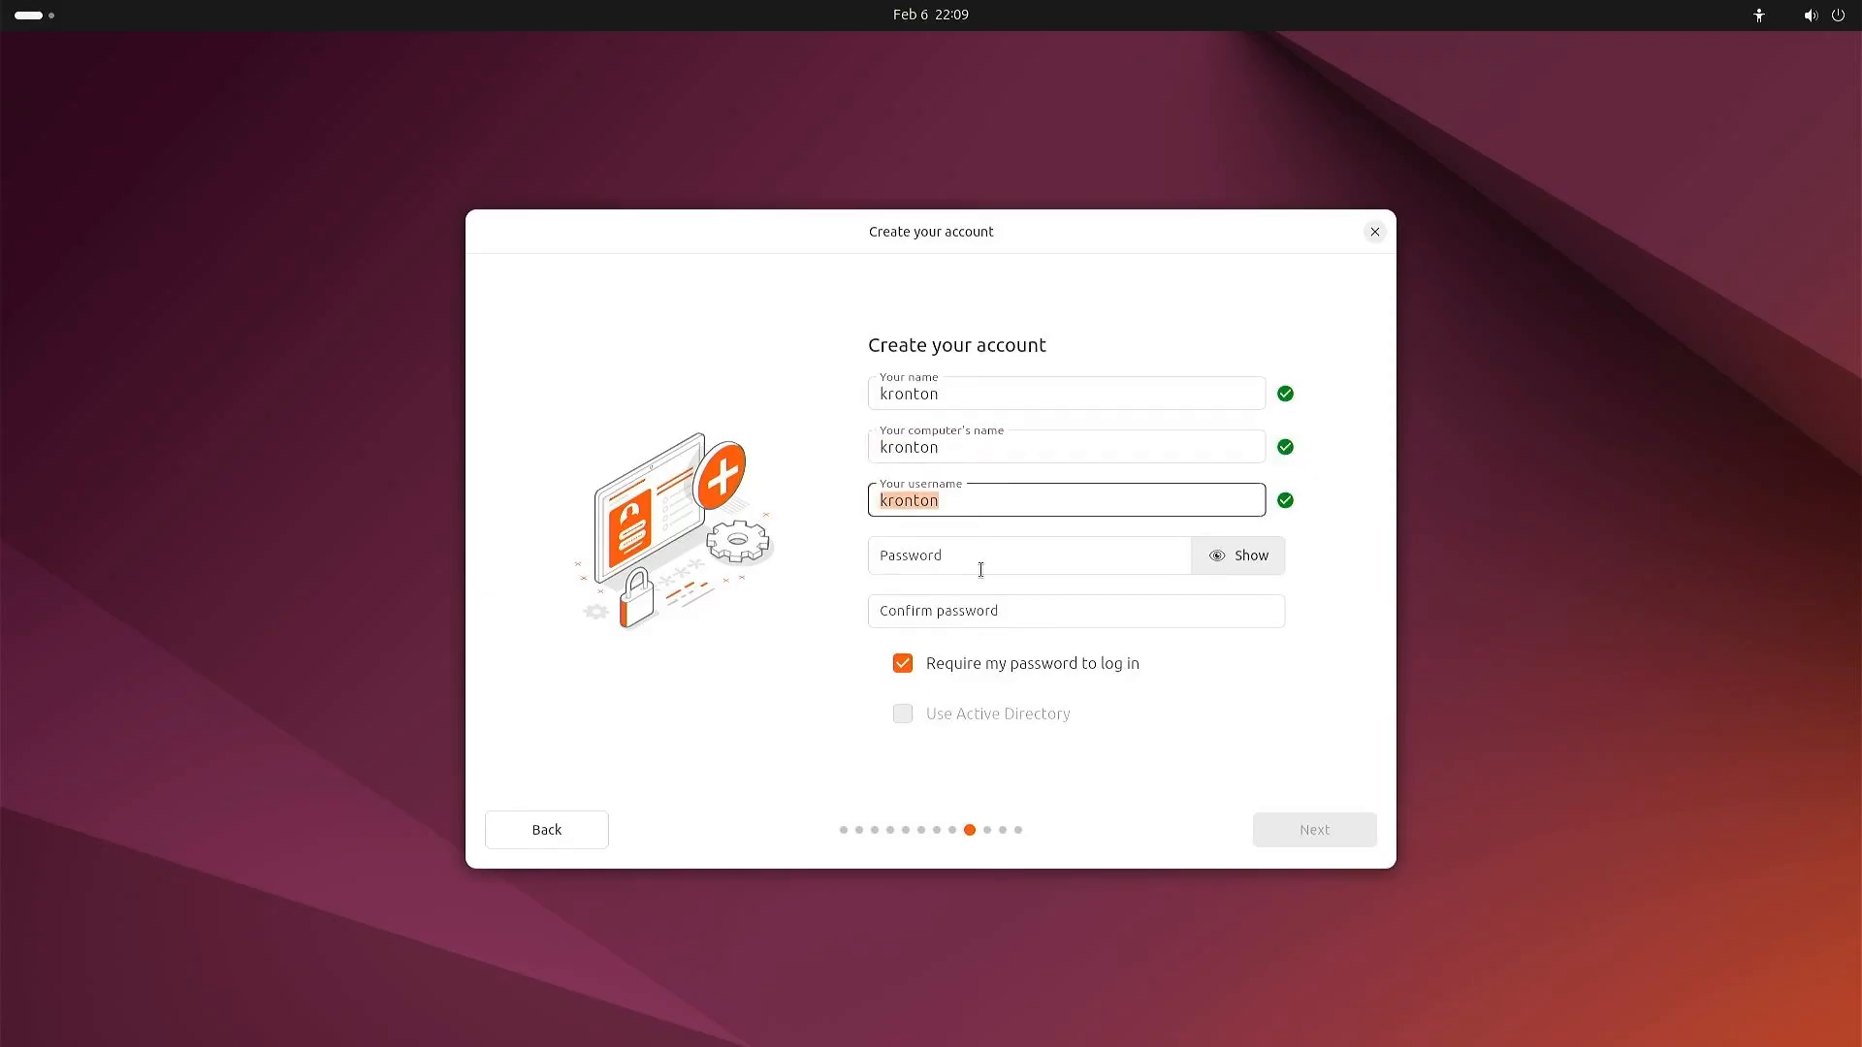
{"action": "key", "text": "Tab"}
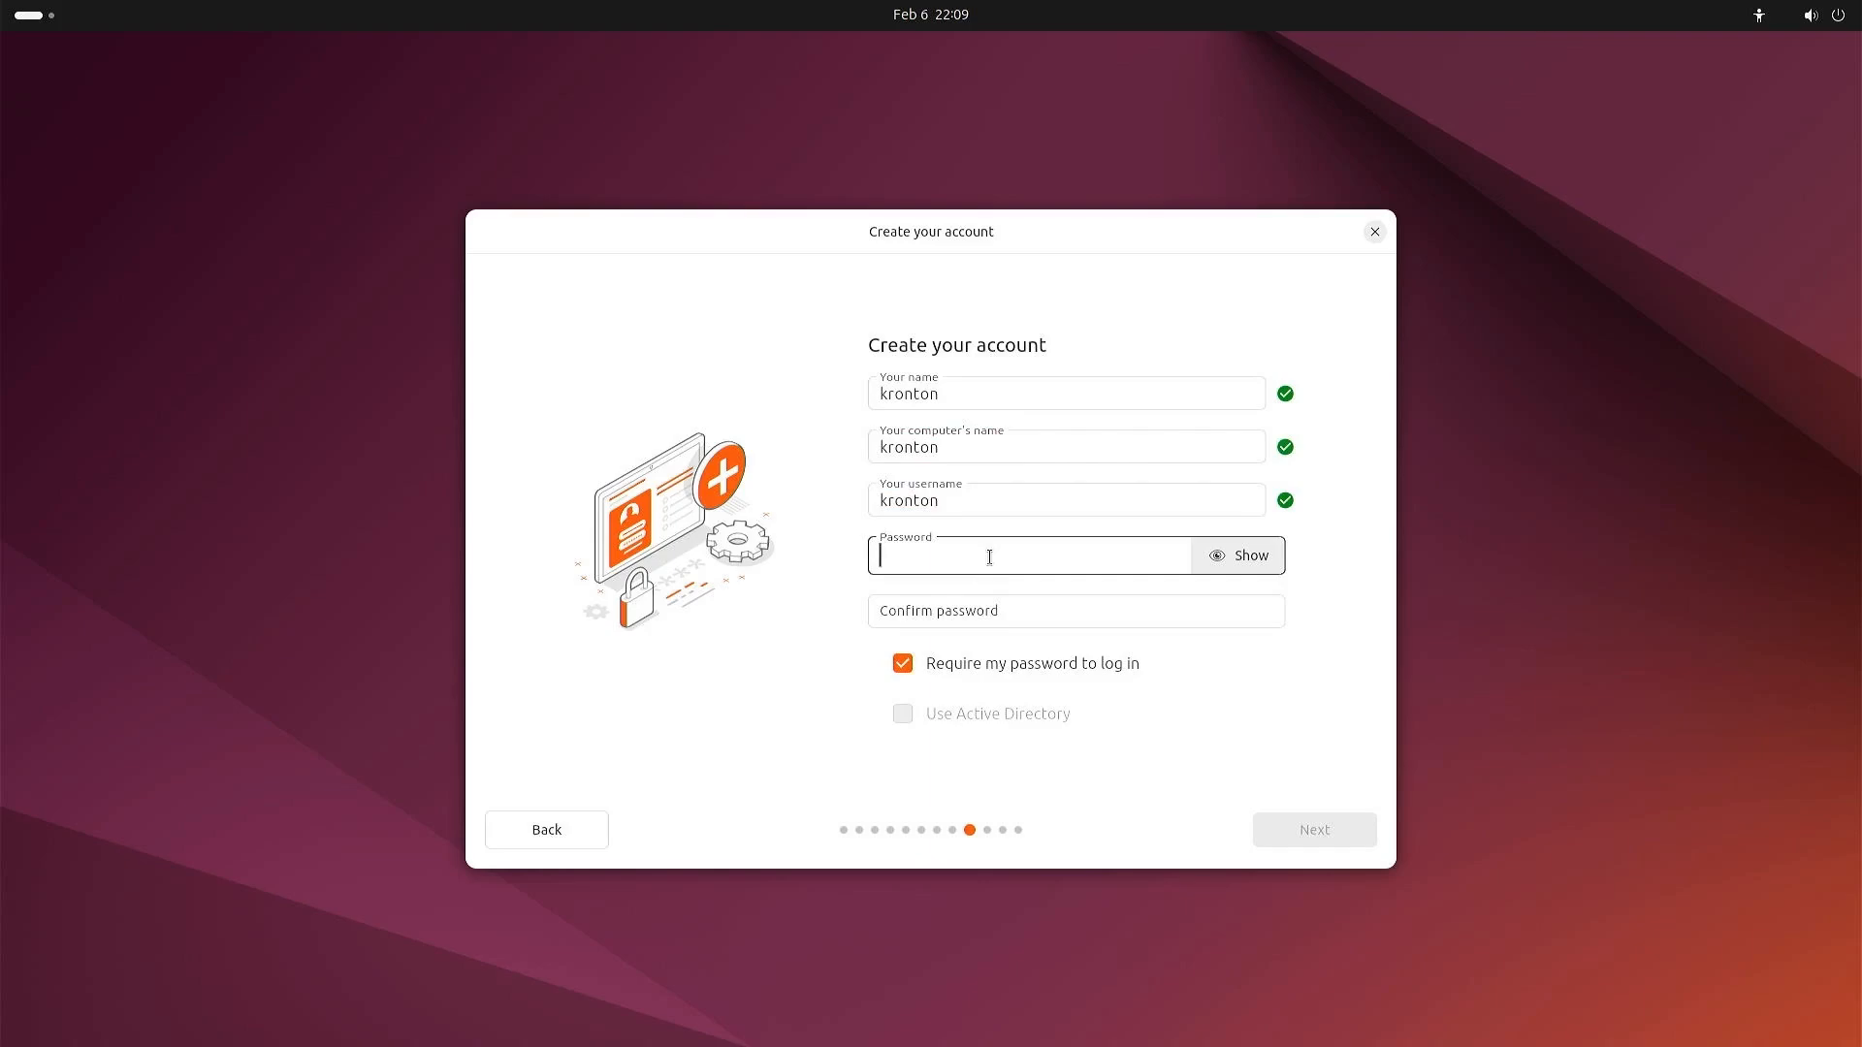
{"action": "type", "text": "••••••"}
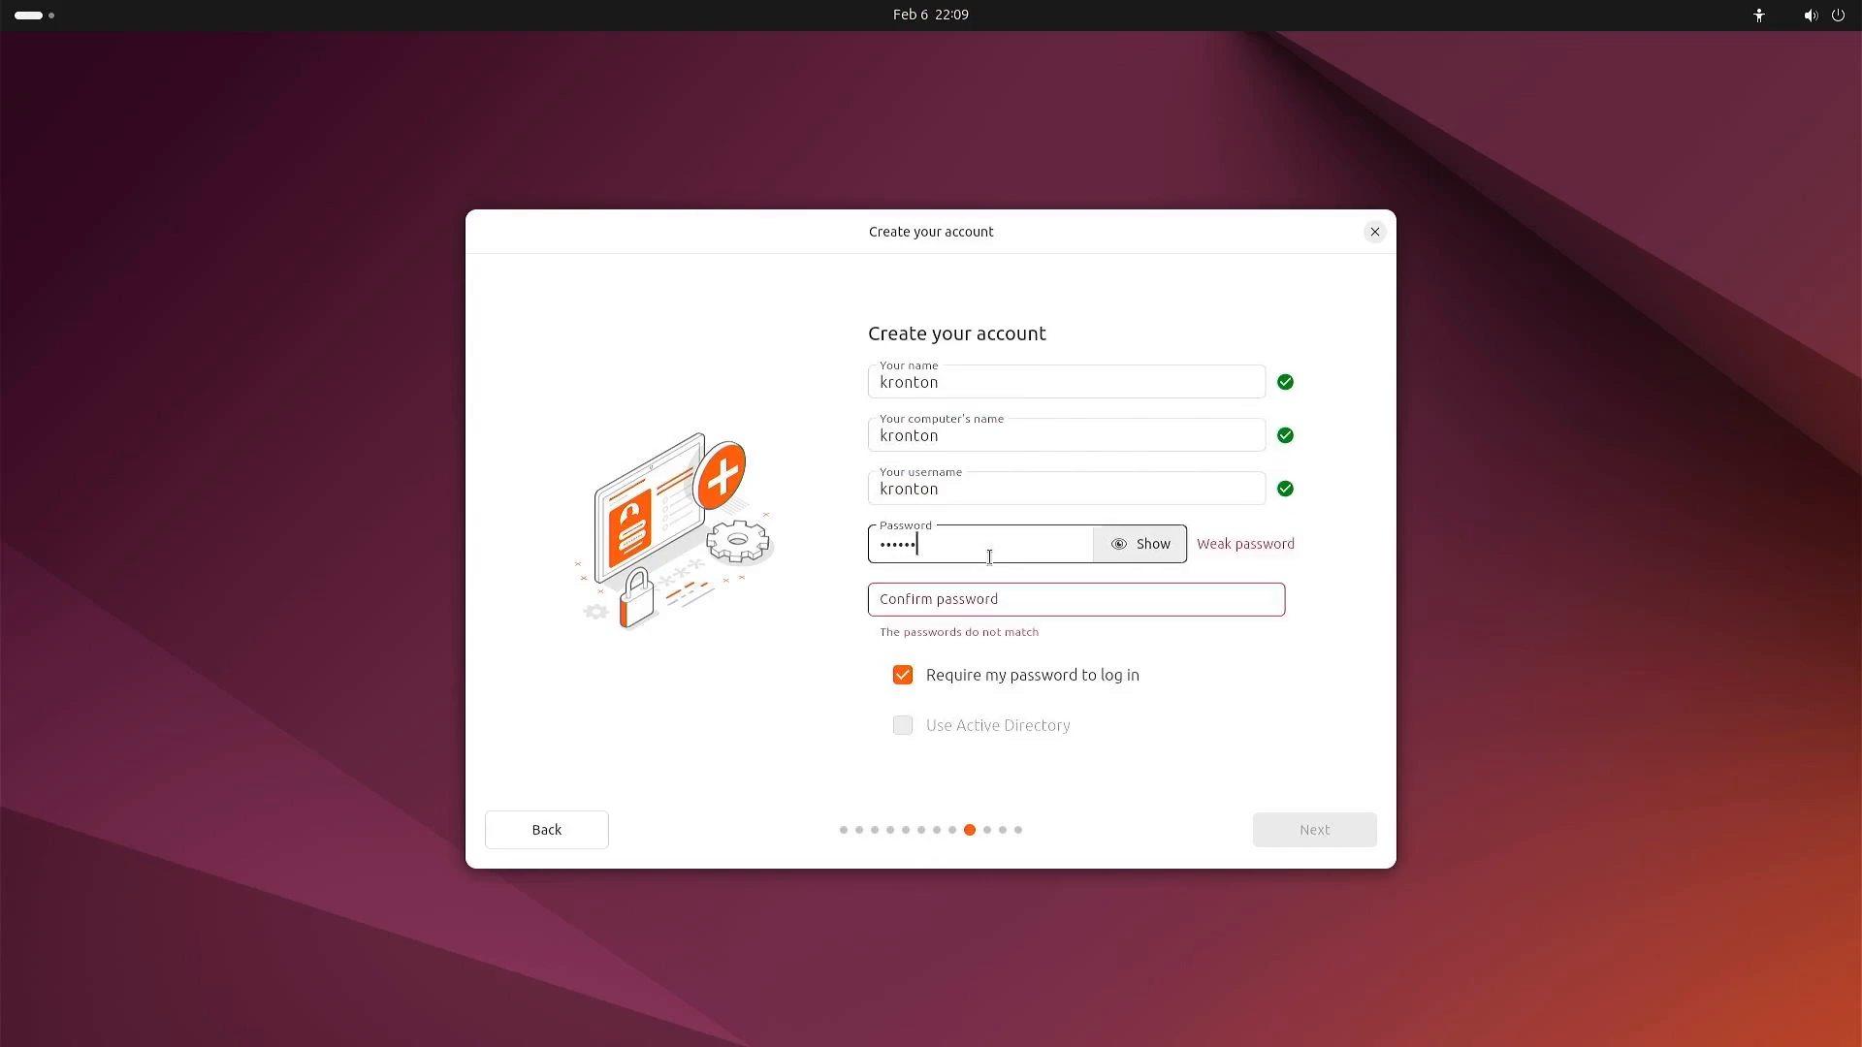
{"action": "left_click", "coordinate": [1008, 607]}
{"action": "type", "text": "••••"}
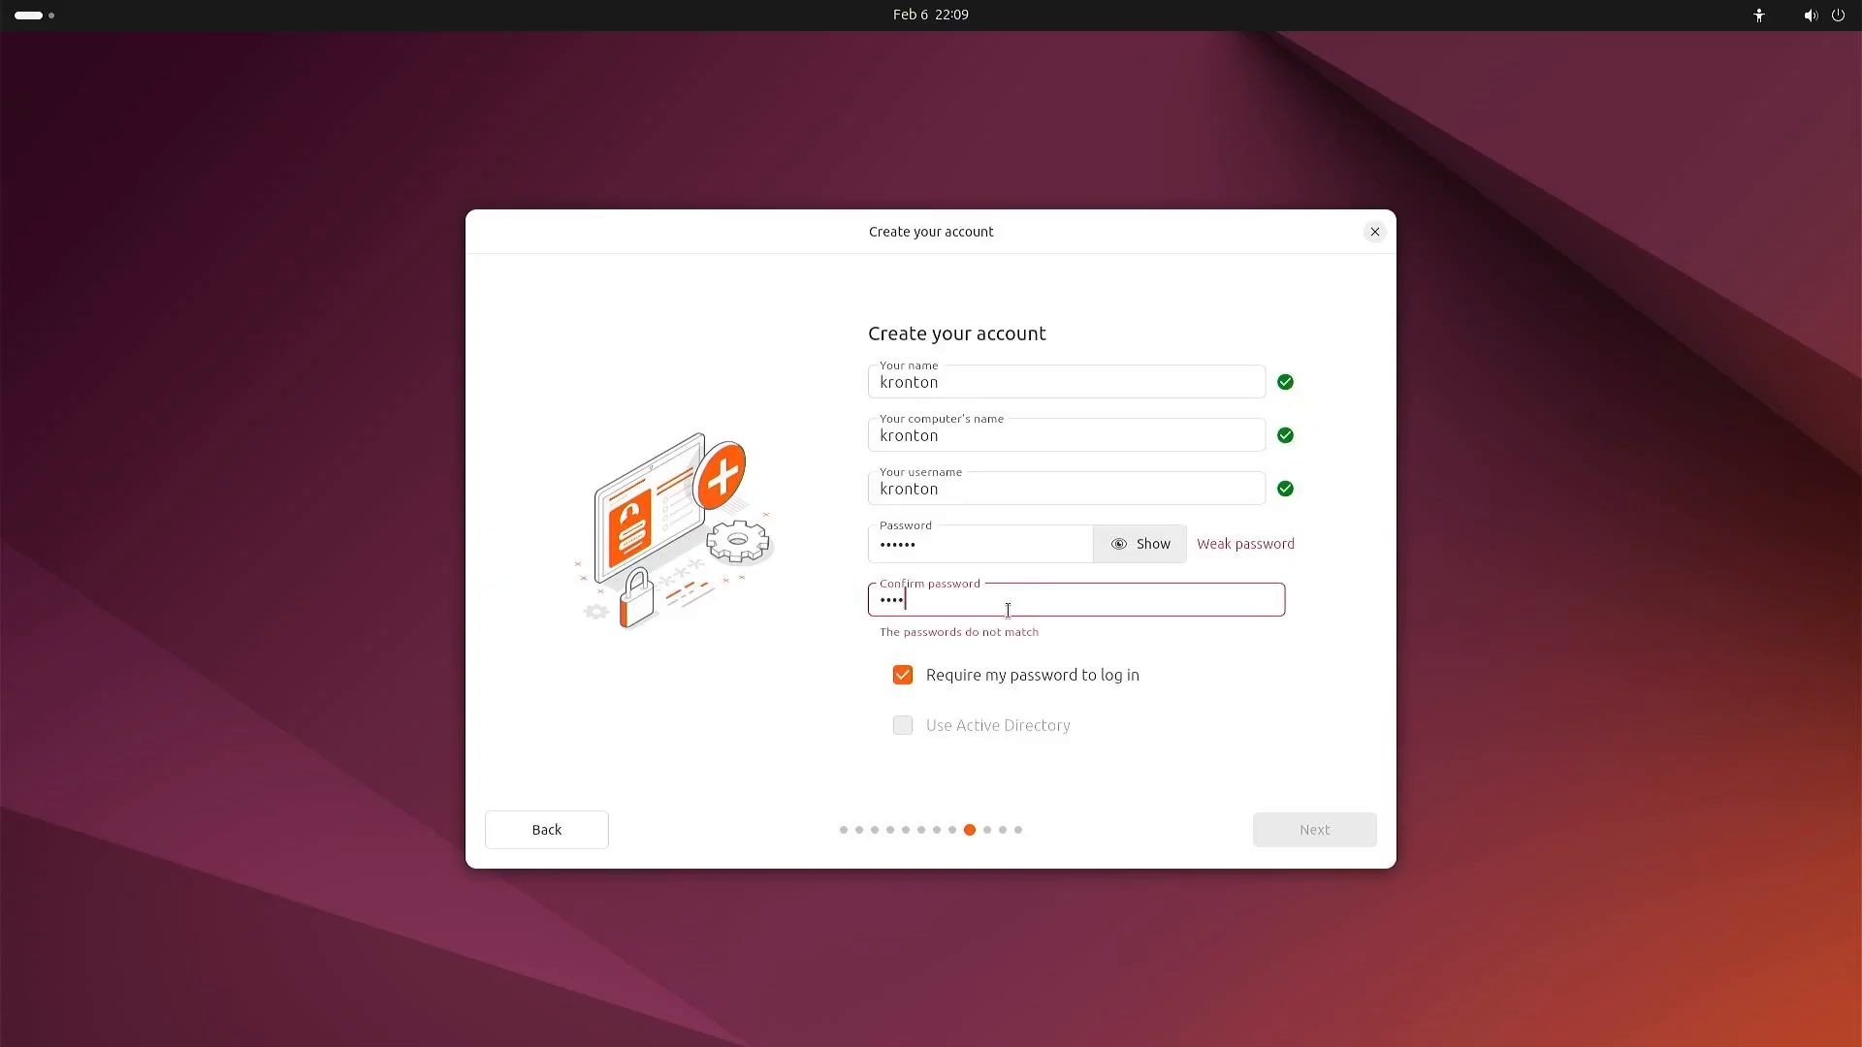
{"action": "type", "text": "••"}
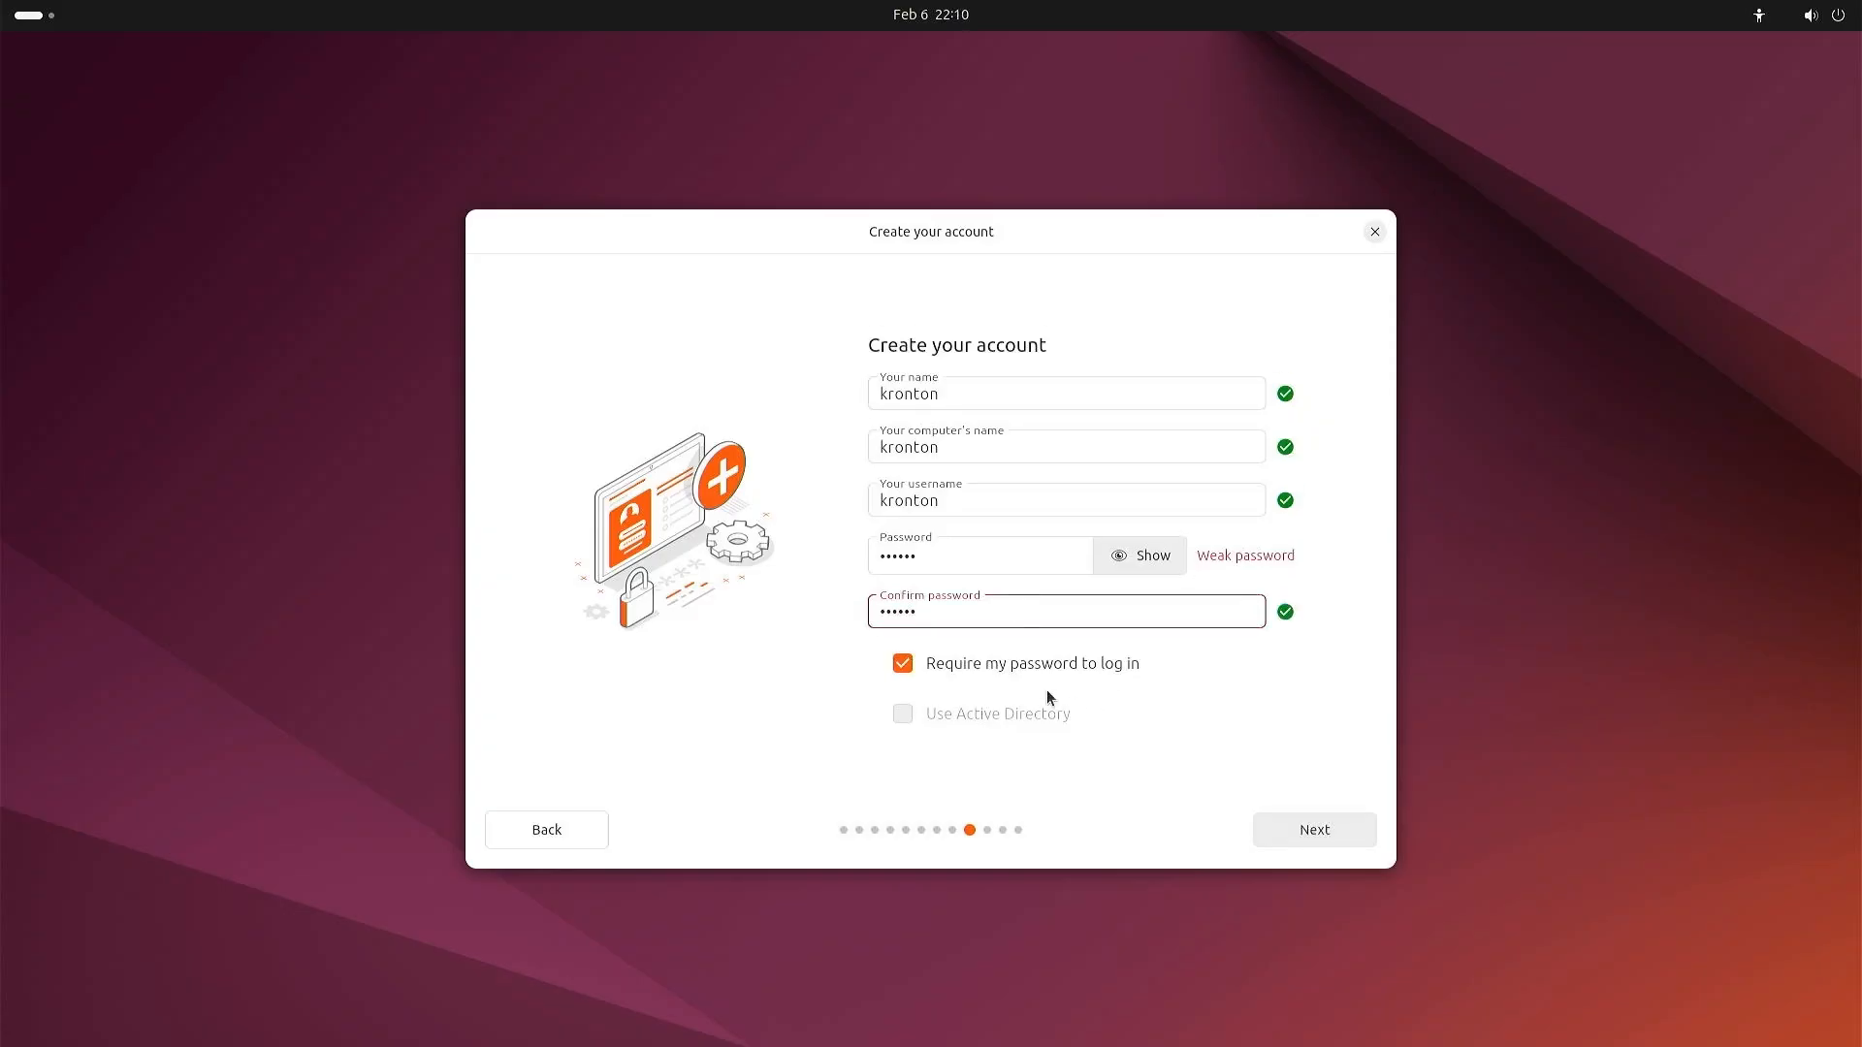
{"action": "left_click", "coordinate": [1330, 836]}
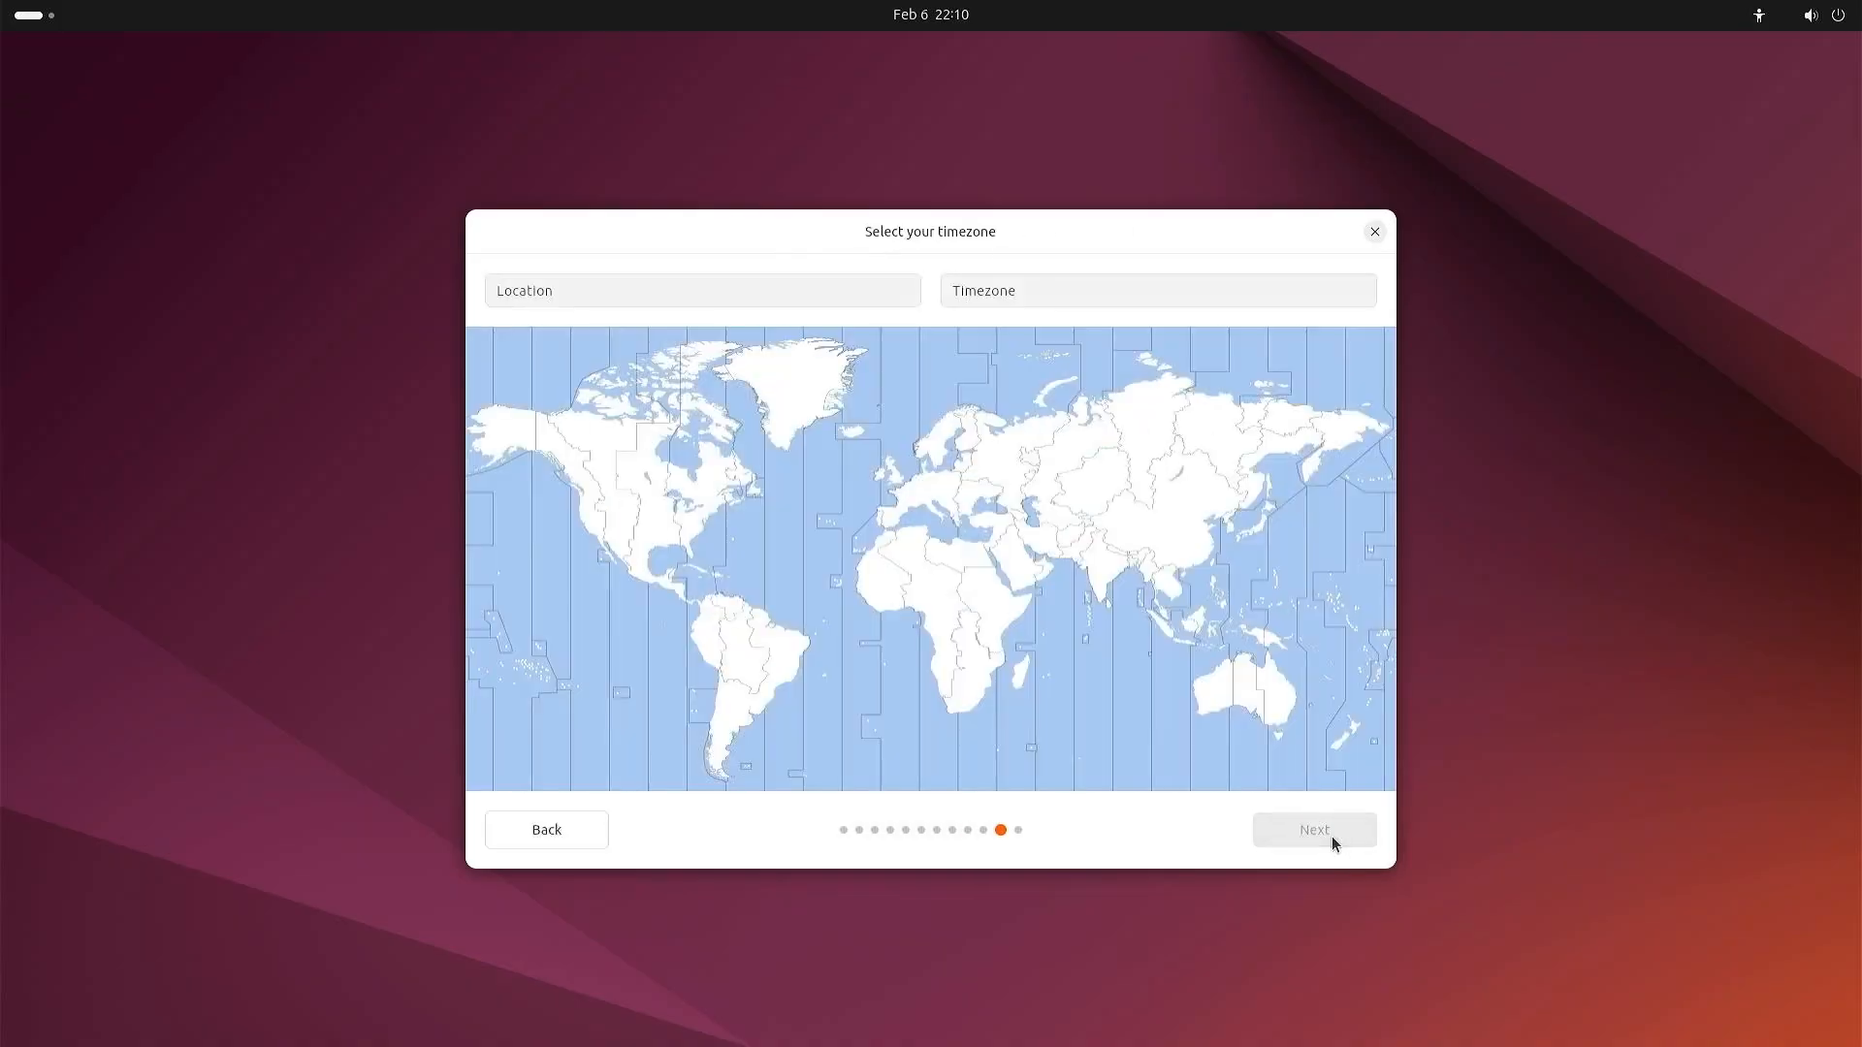
Step: Set the location to Cairo with the Africa/Cairo timezone
{"action": "left_click", "coordinate": [973, 563]}
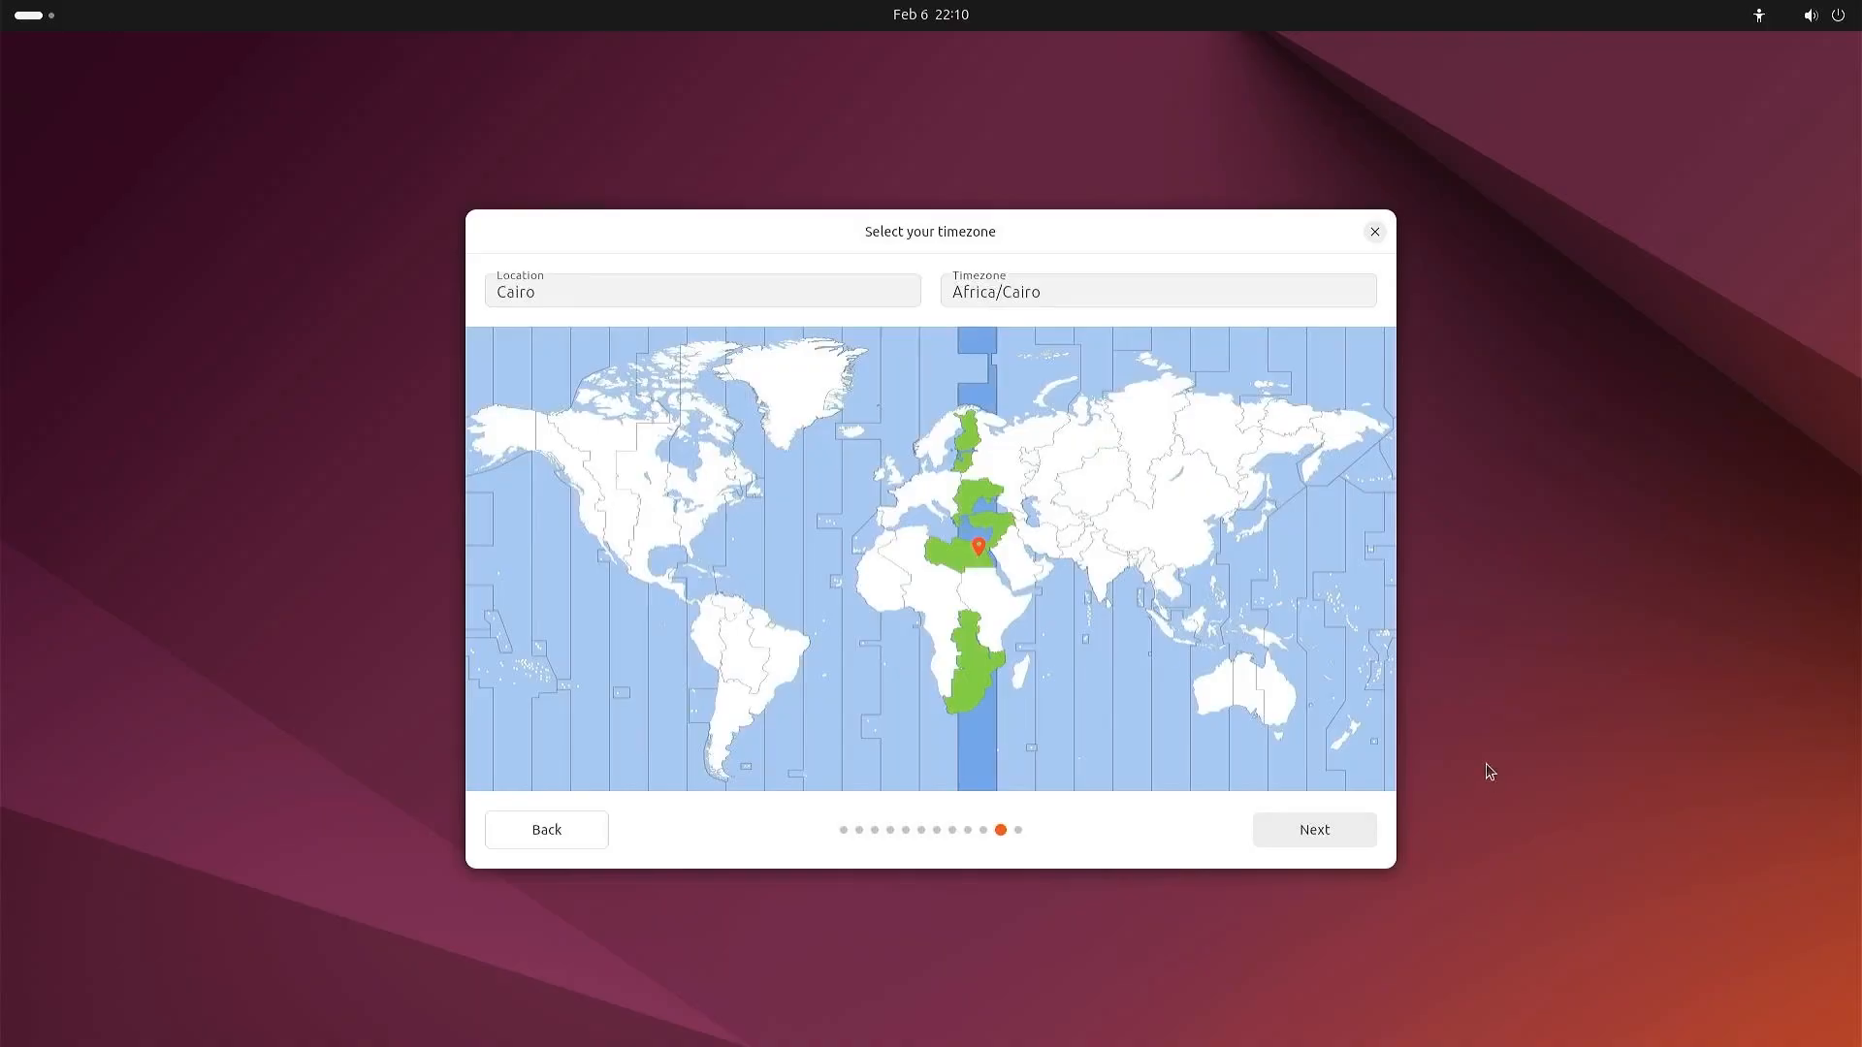
Step: Accept the timezone, start the installation with the reviewed choices, and restart the computer without the installation medium once it completes
{"action": "left_click", "coordinate": [1355, 830]}
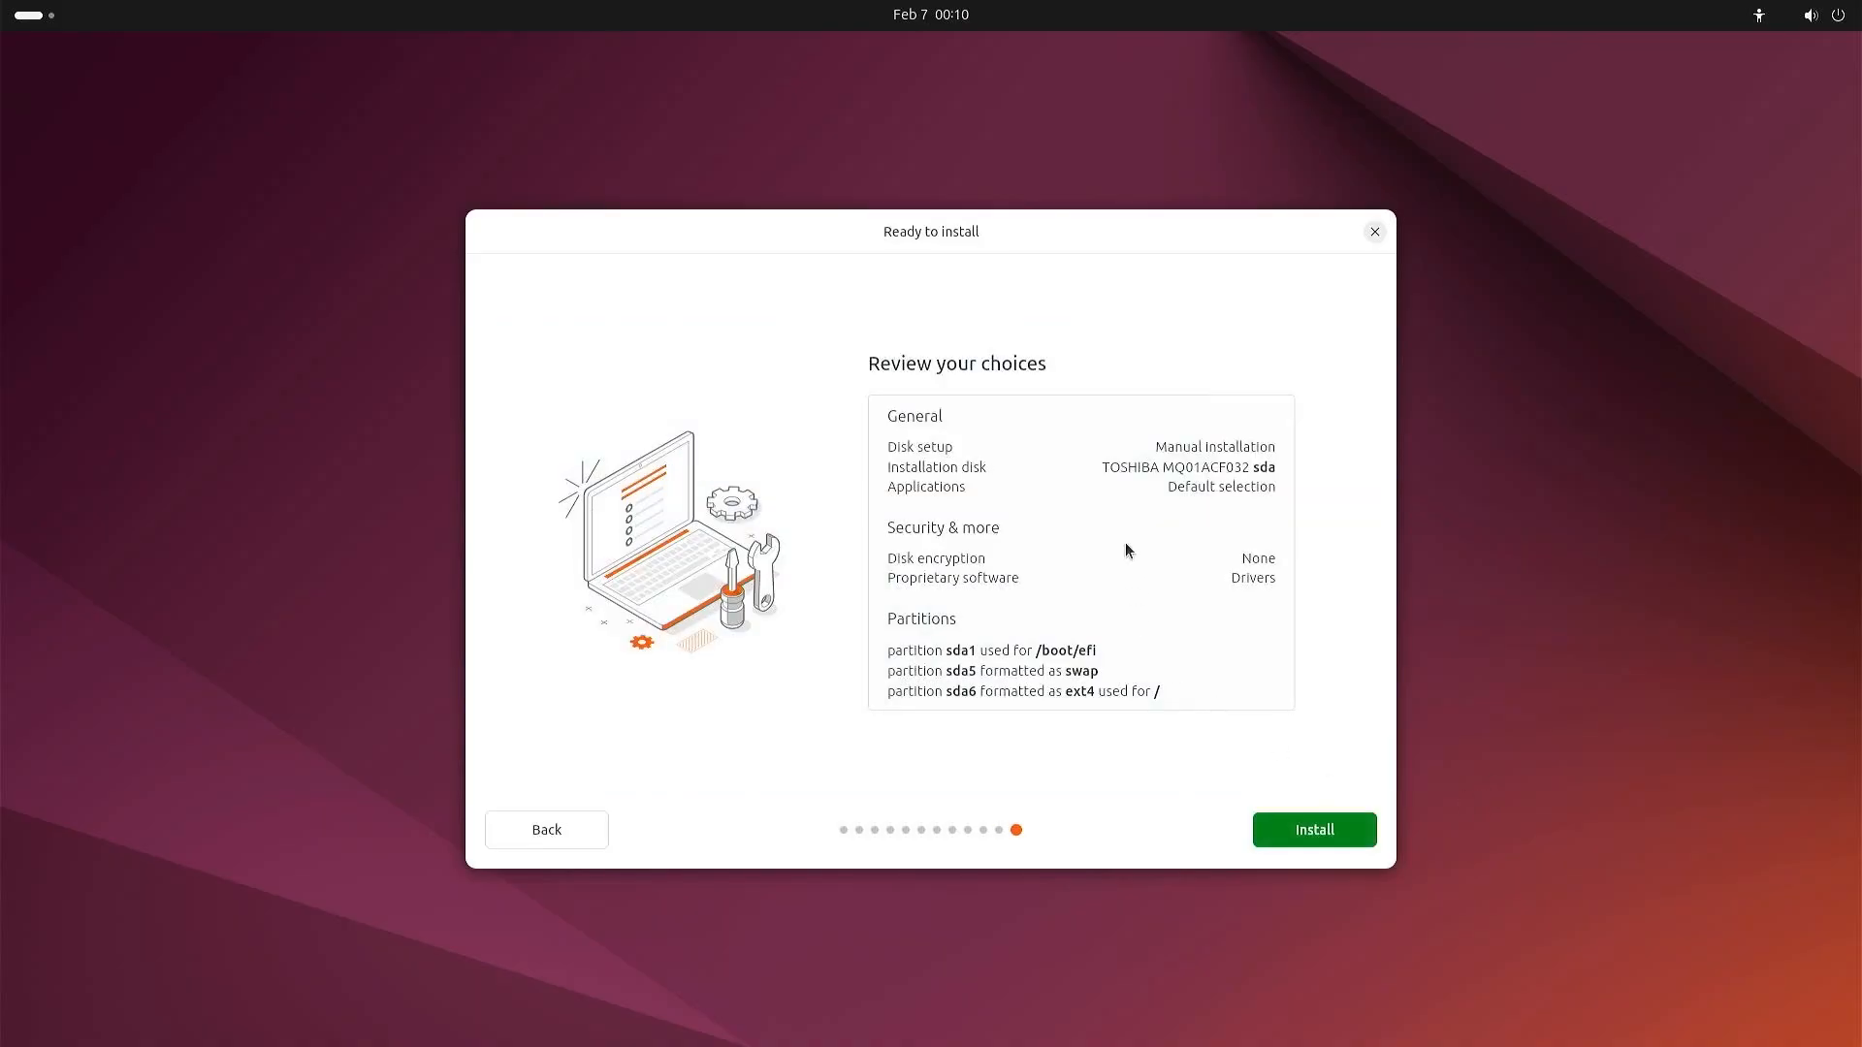
{"action": "left_click", "coordinate": [1334, 830]}
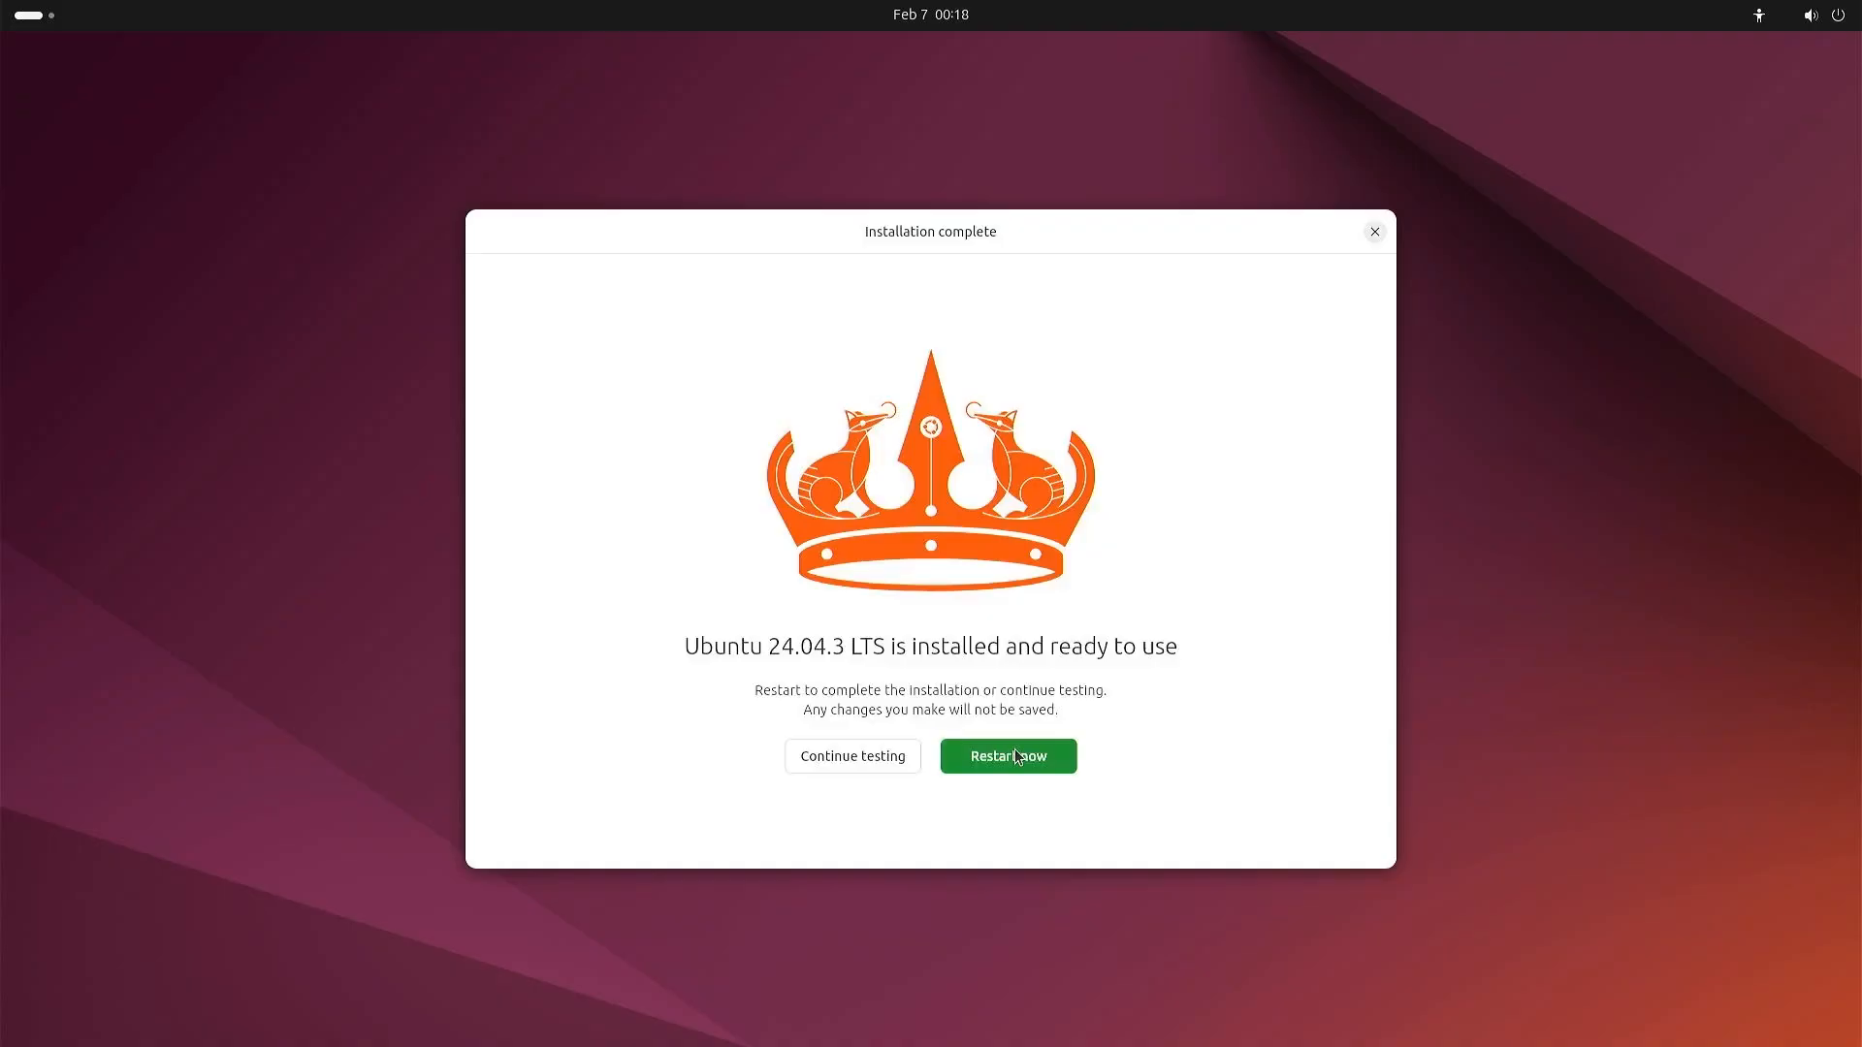
{"action": "left_click", "coordinate": [1014, 750]}
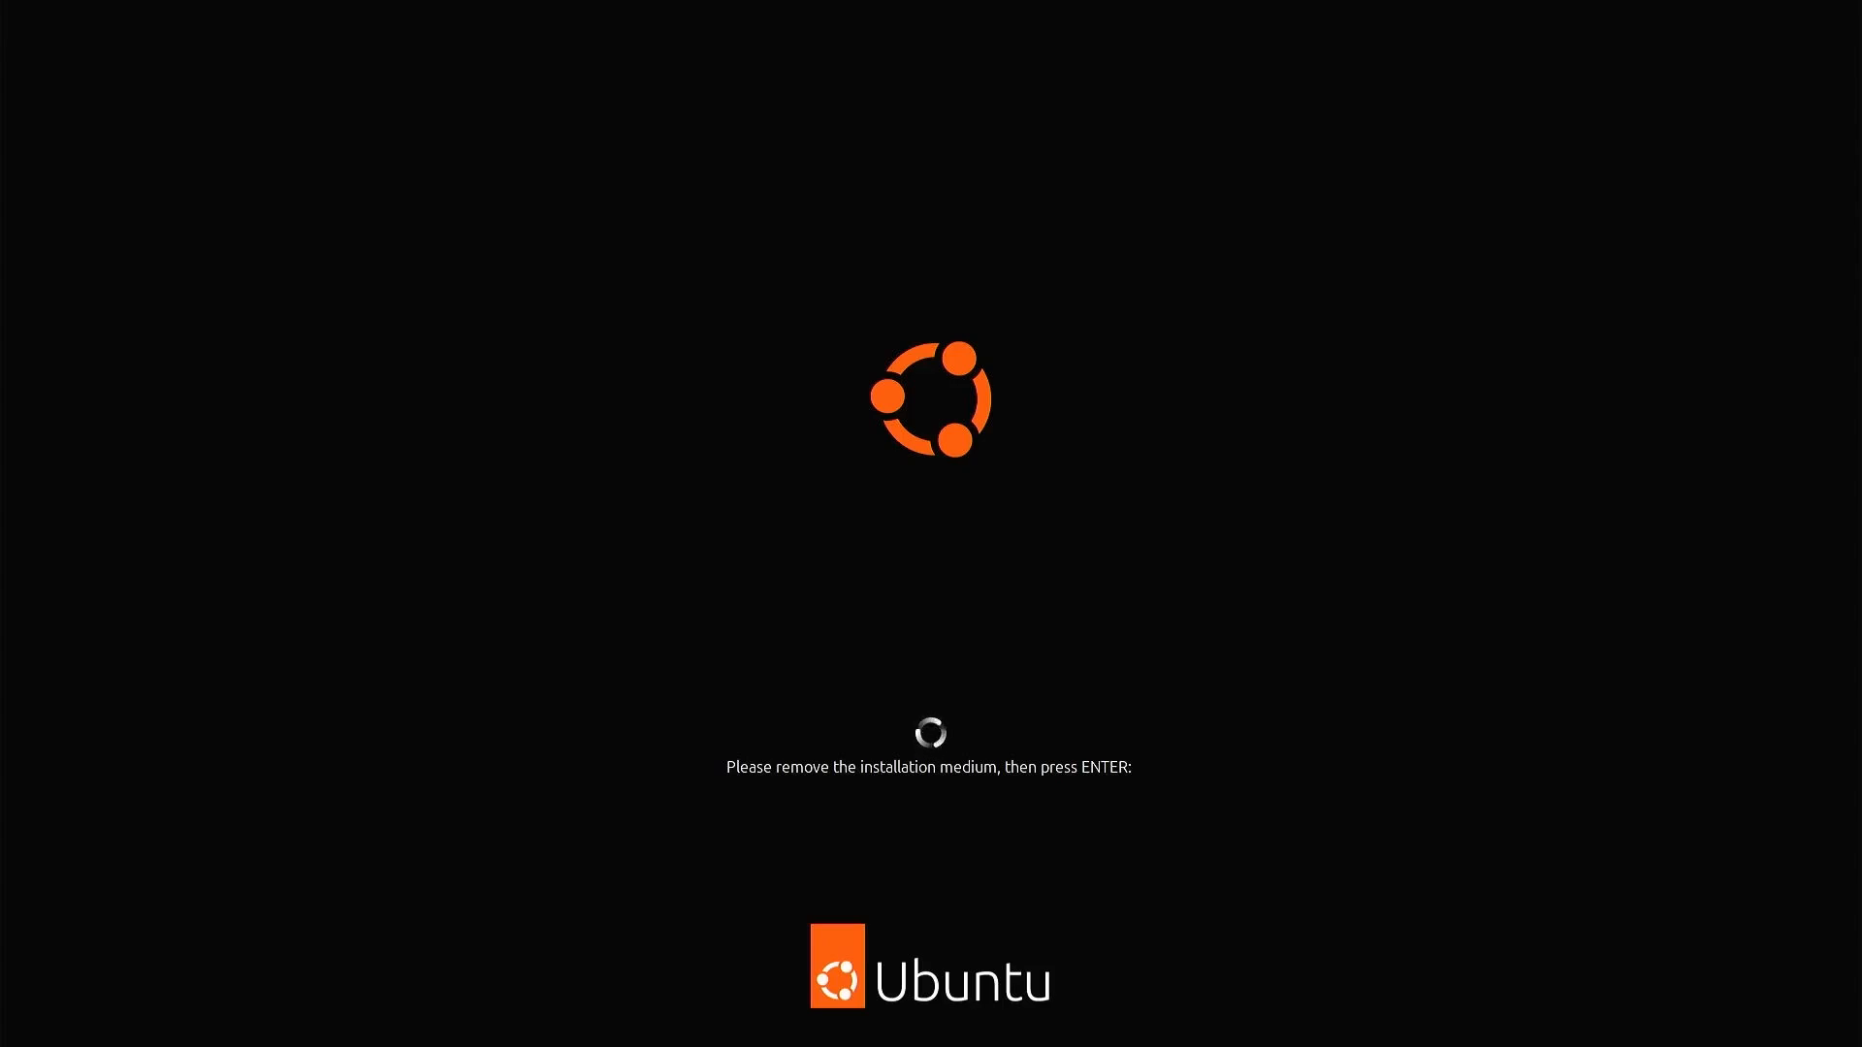
{"action": "key", "text": "Return"}
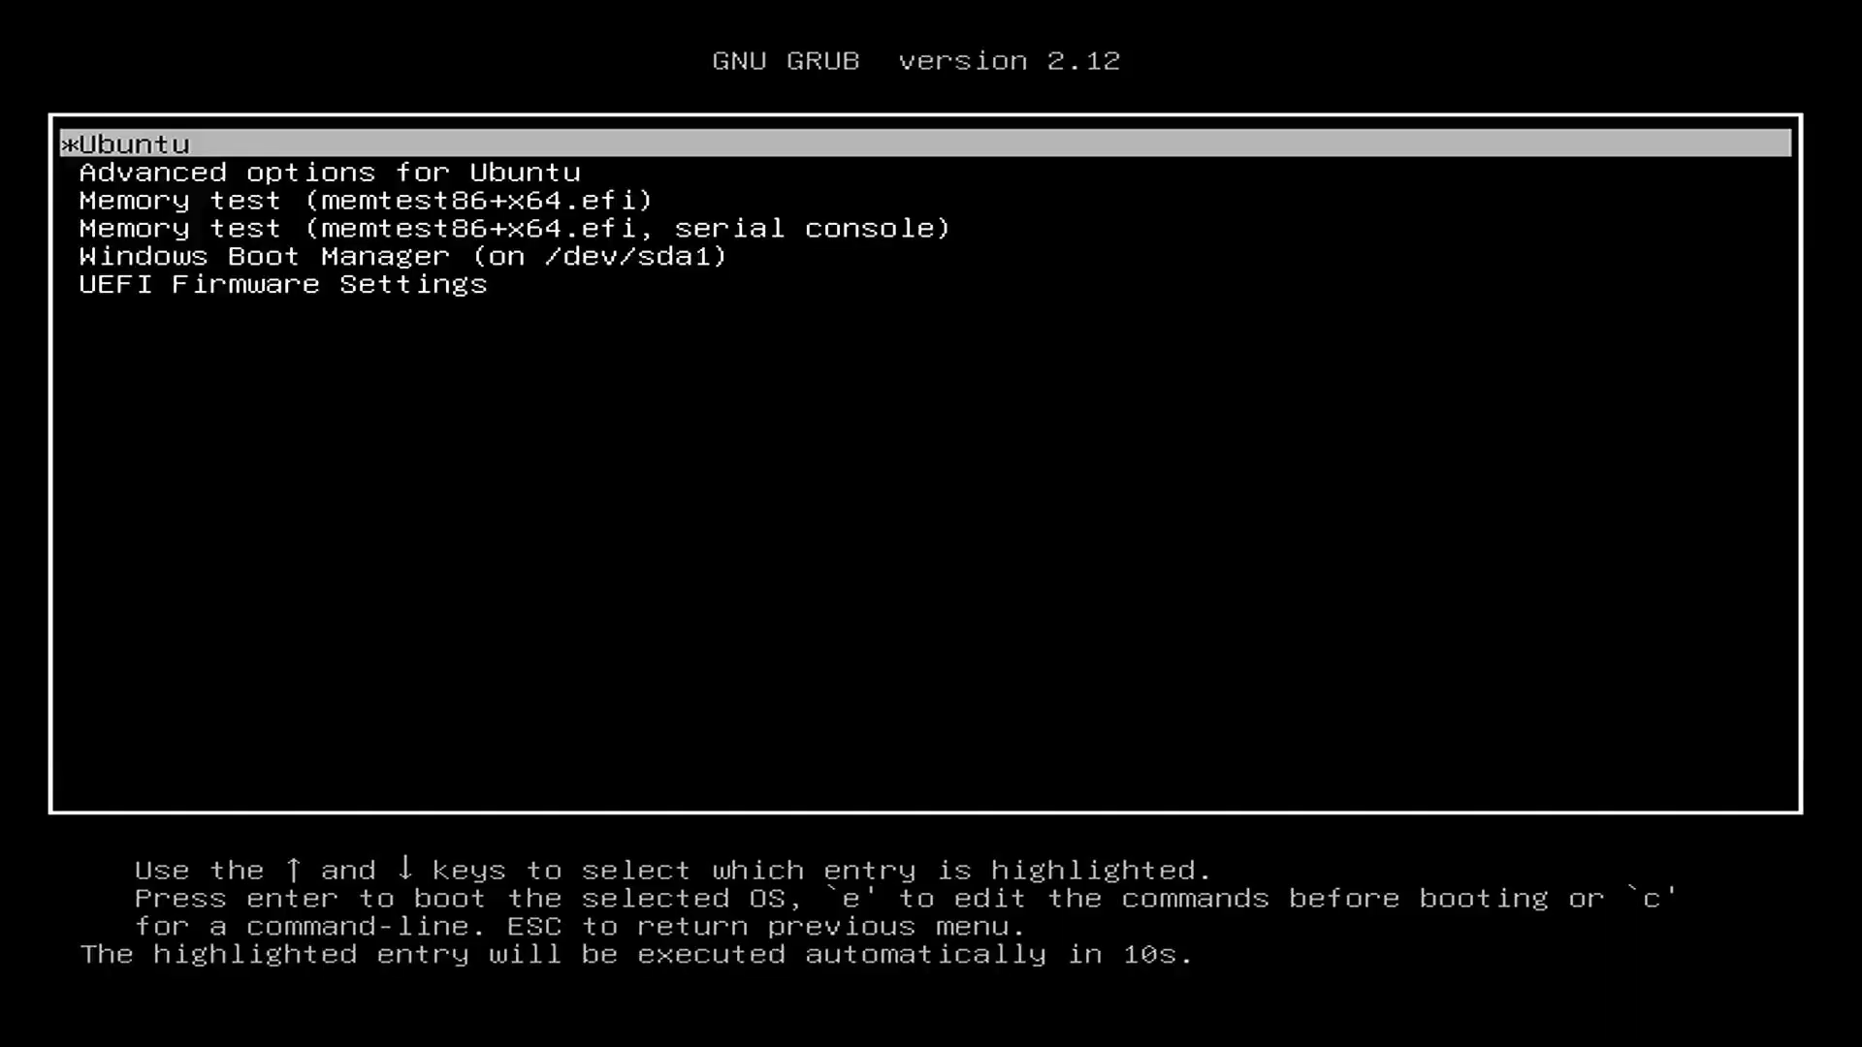
Step: Look through the GRUB boot entries from Ubuntu down to Windows Boot Manager
{"action": "key", "text": "Down"}
{"action": "key", "text": "Down"}
{"action": "key", "text": "Up"}
{"action": "key", "text": "Up"}
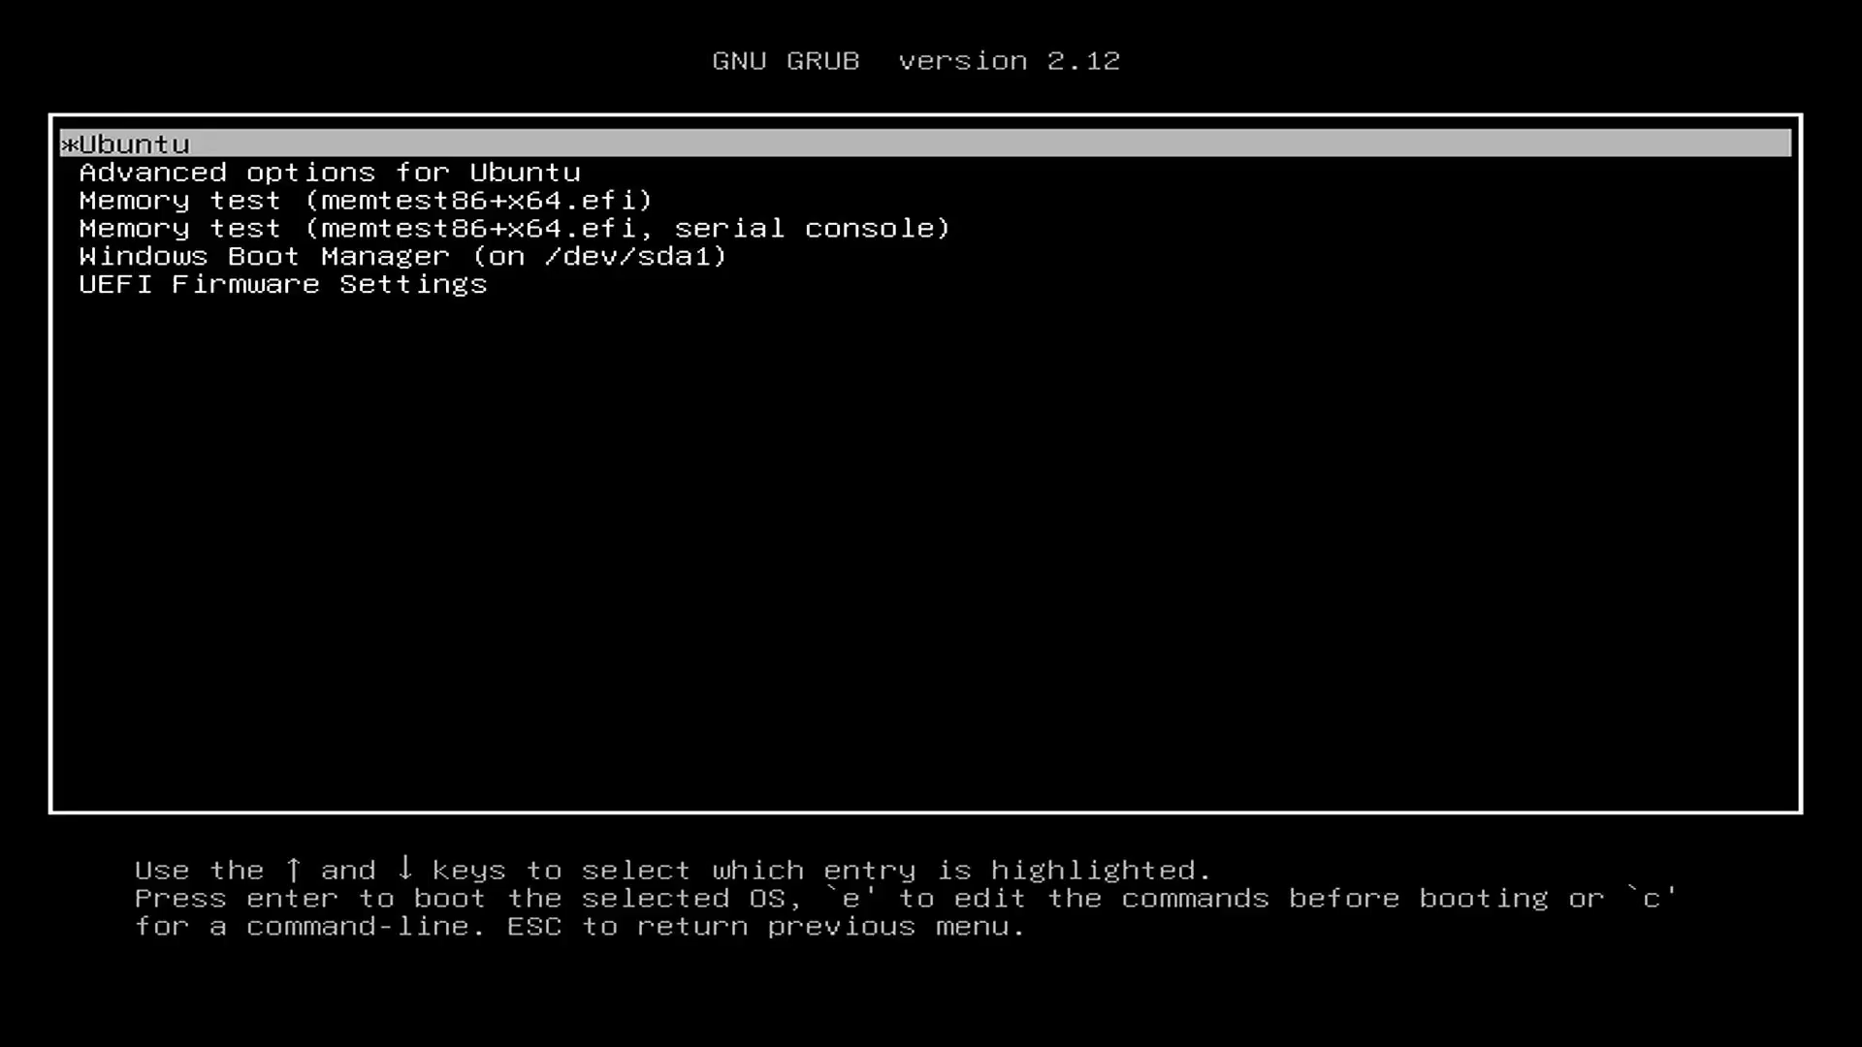
{"action": "key", "text": "Down"}
{"action": "key", "text": "Up"}
{"action": "key", "text": "Down"}
{"action": "key", "text": "Down"}
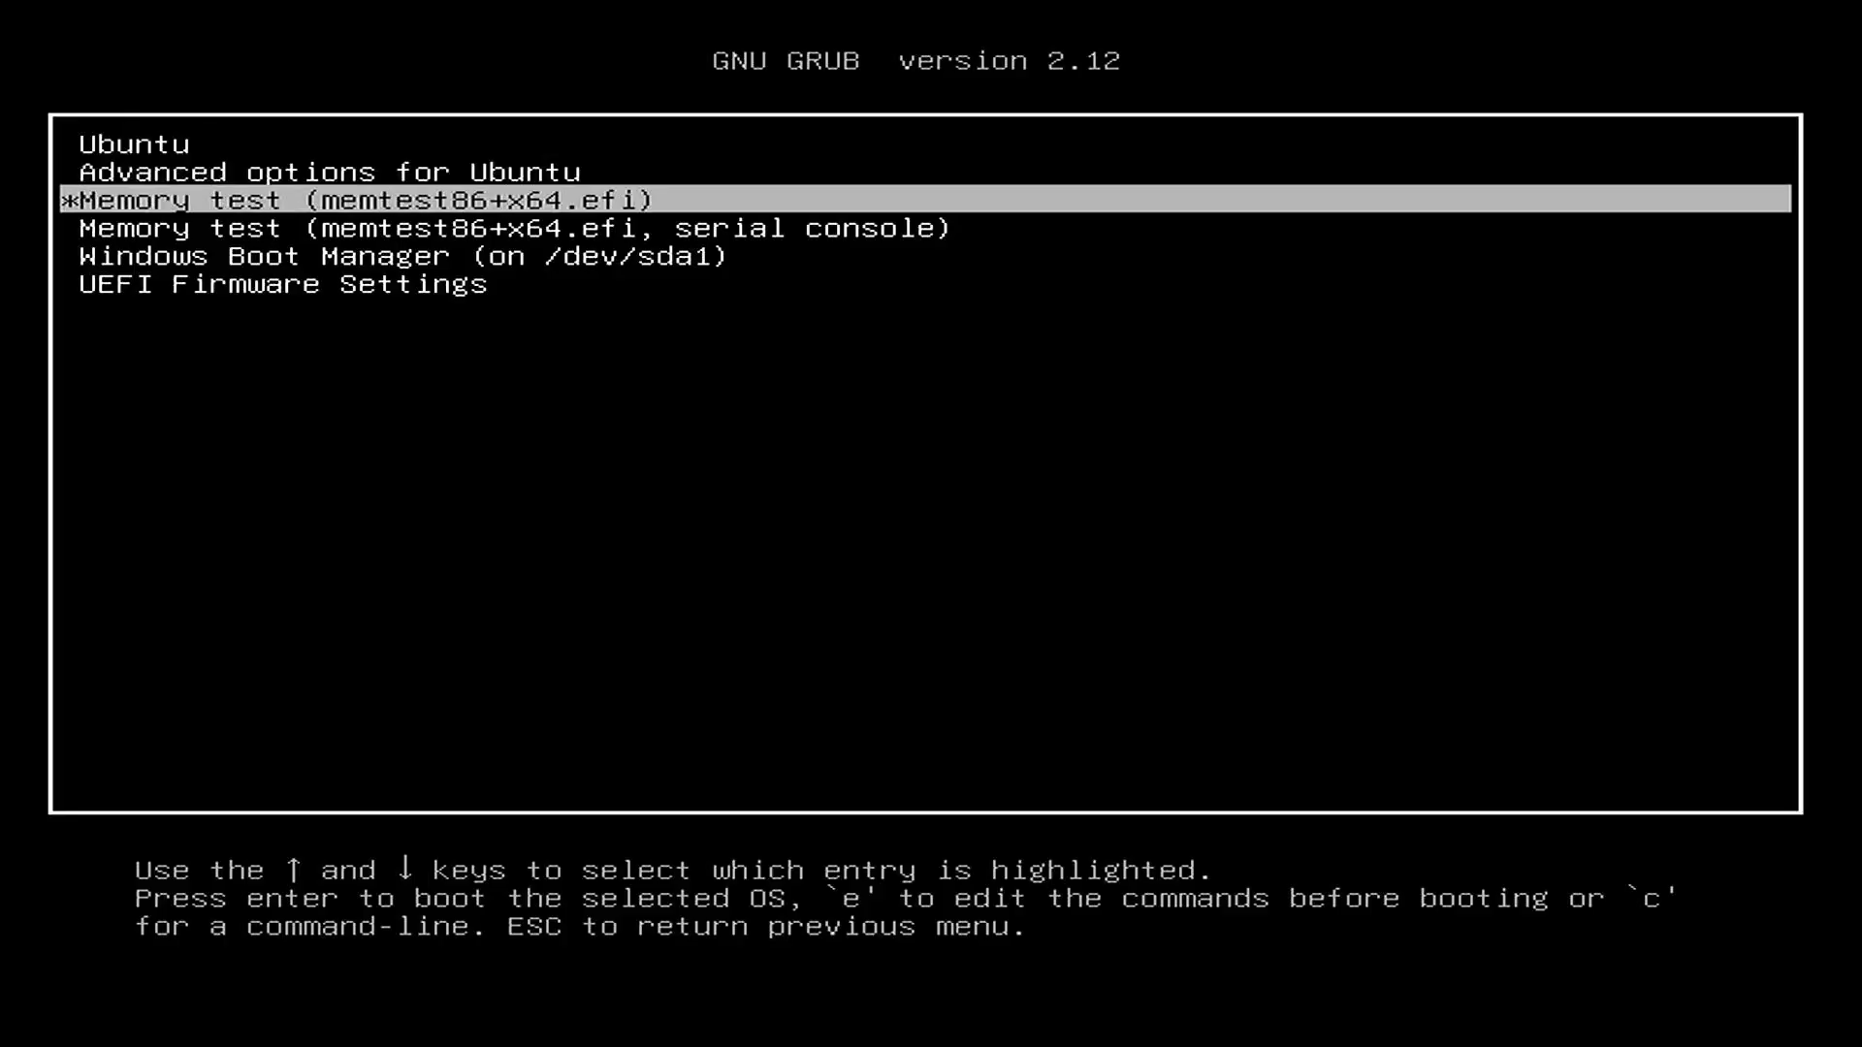
{"action": "key", "text": "Down"}
{"action": "key", "text": "Down"}
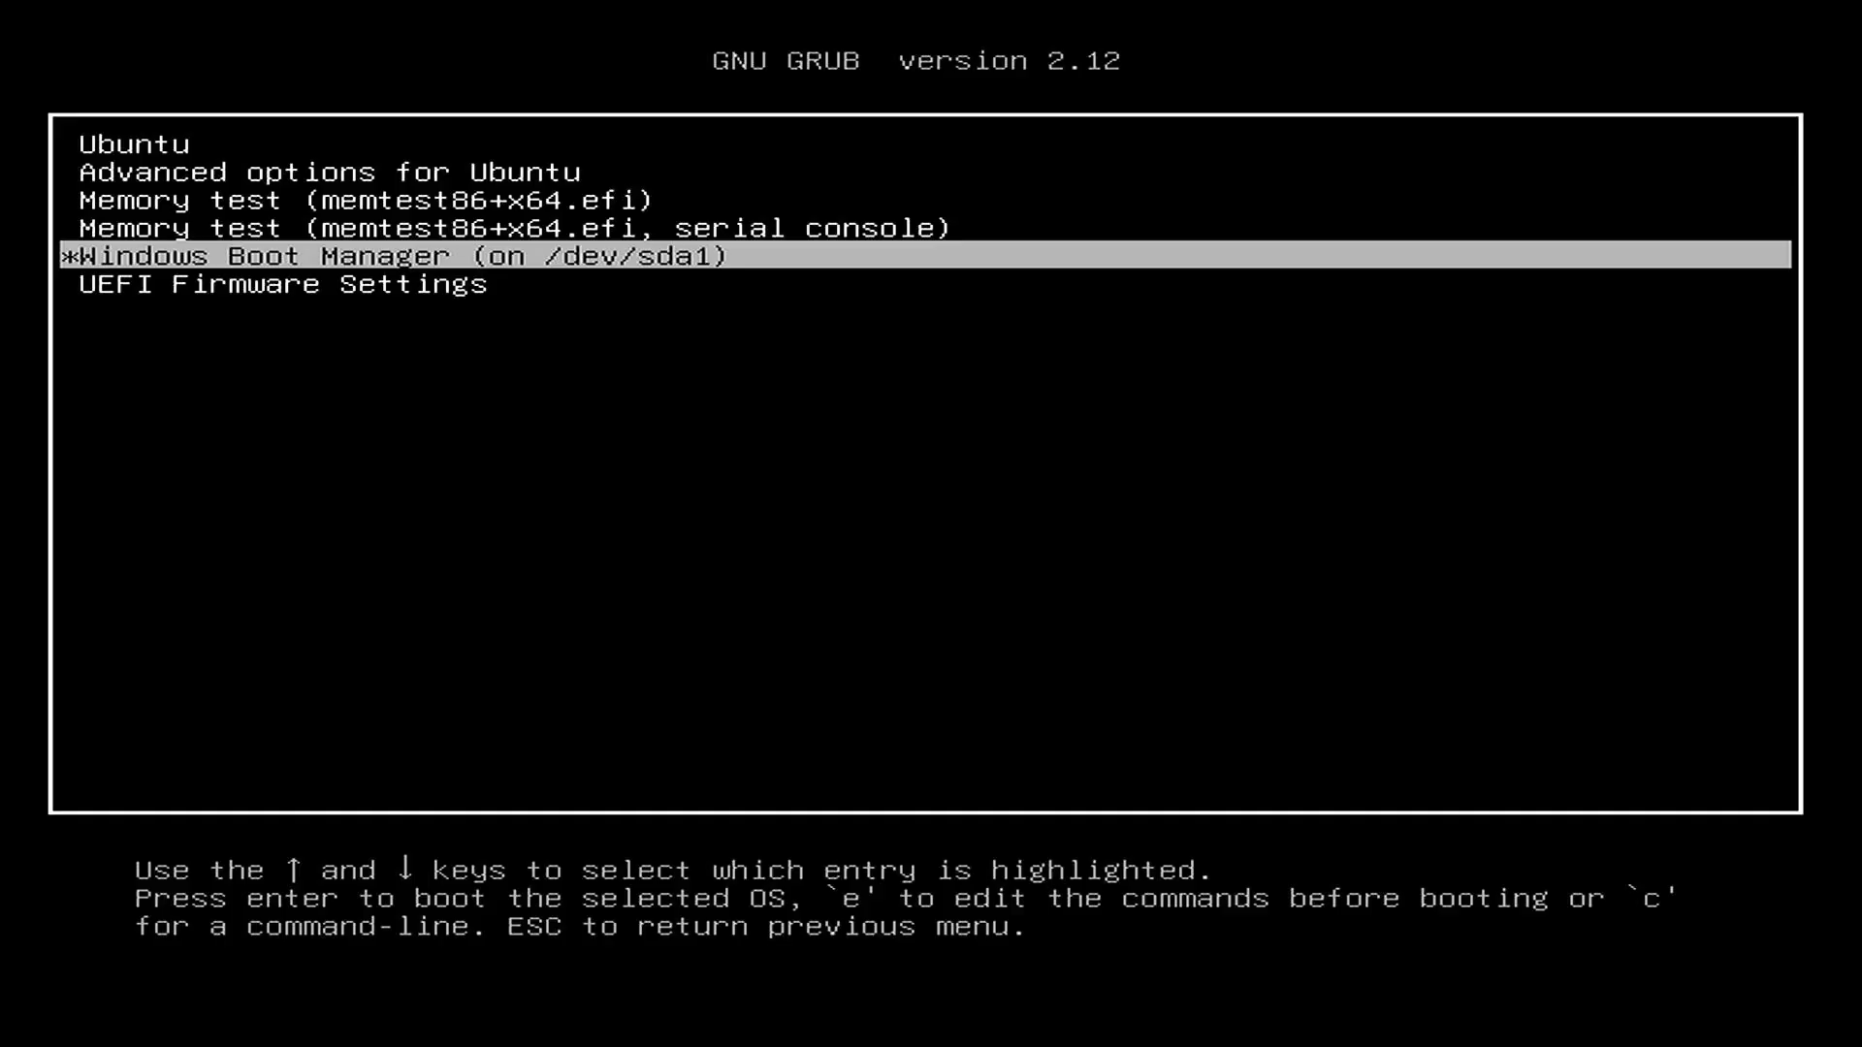
Step: Return to the Ubuntu entry in the GRUB boot list and boot it
{"action": "key", "text": "Up"}
{"action": "key", "text": "Up"}
{"action": "key", "text": "Up"}
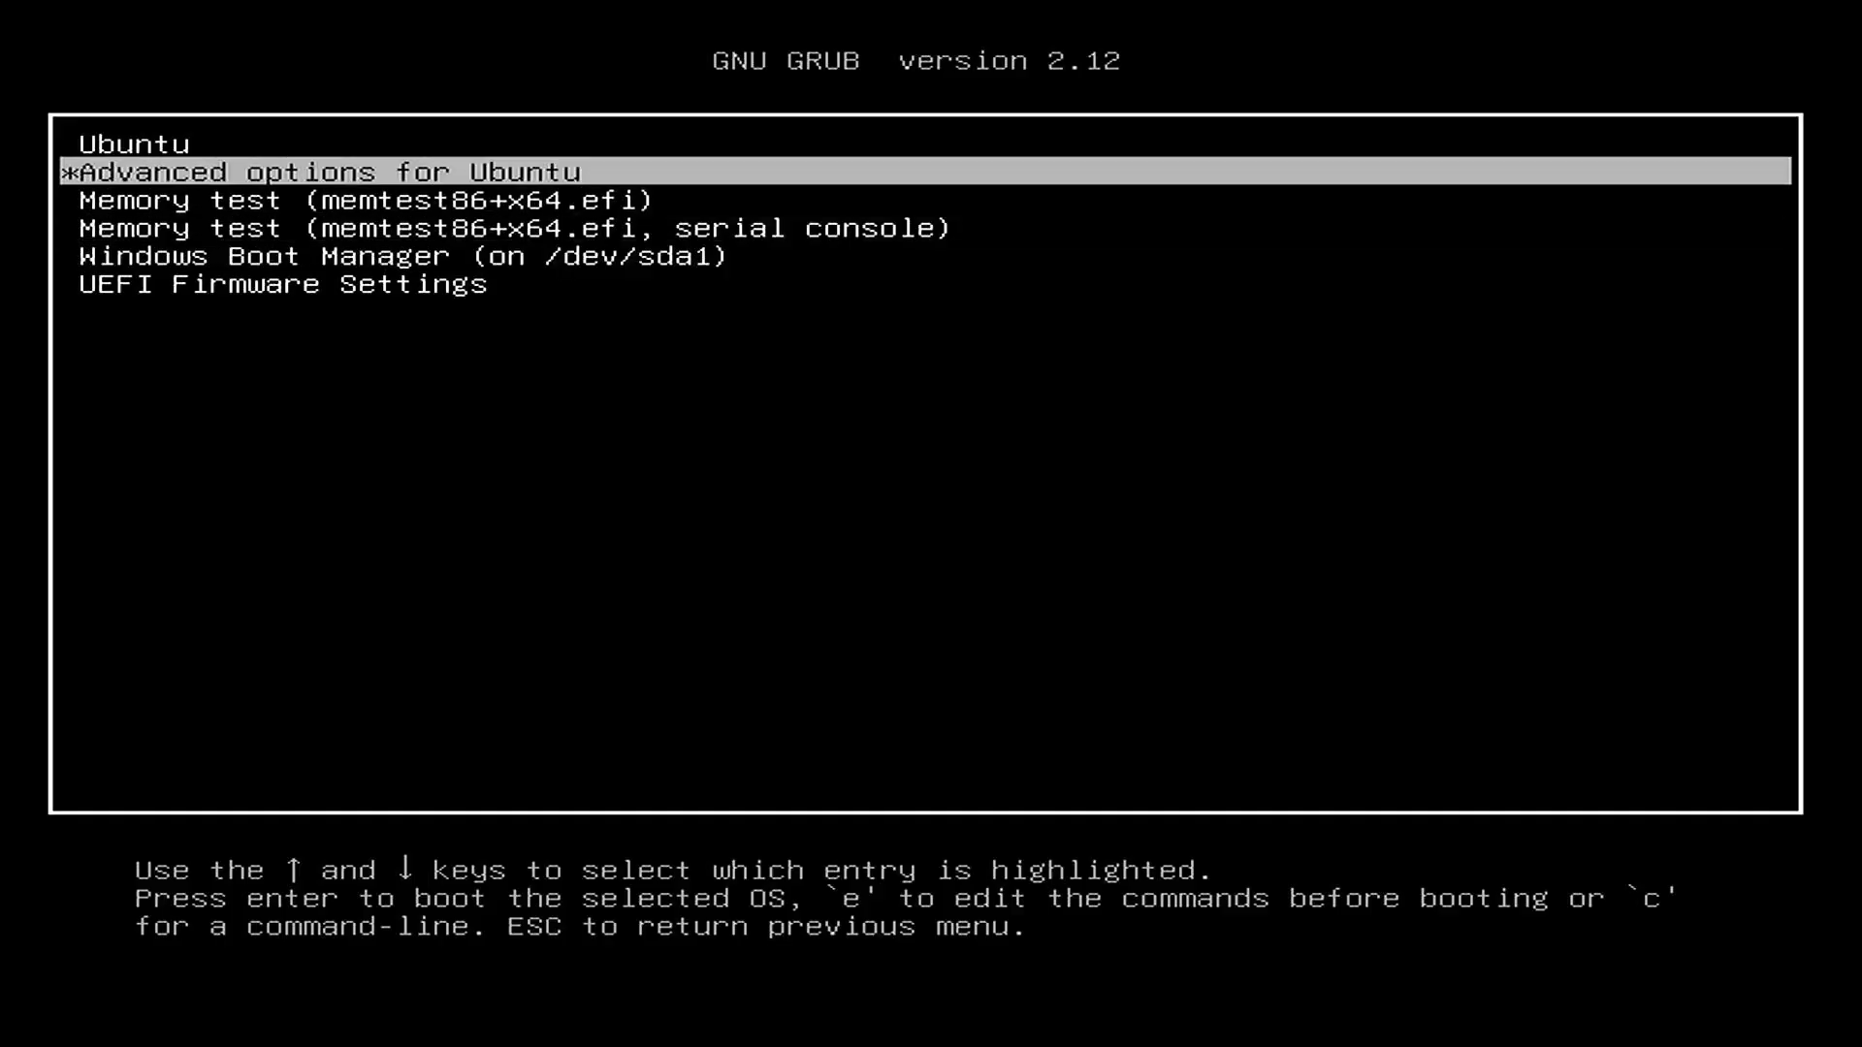
{"action": "key", "text": "Up"}
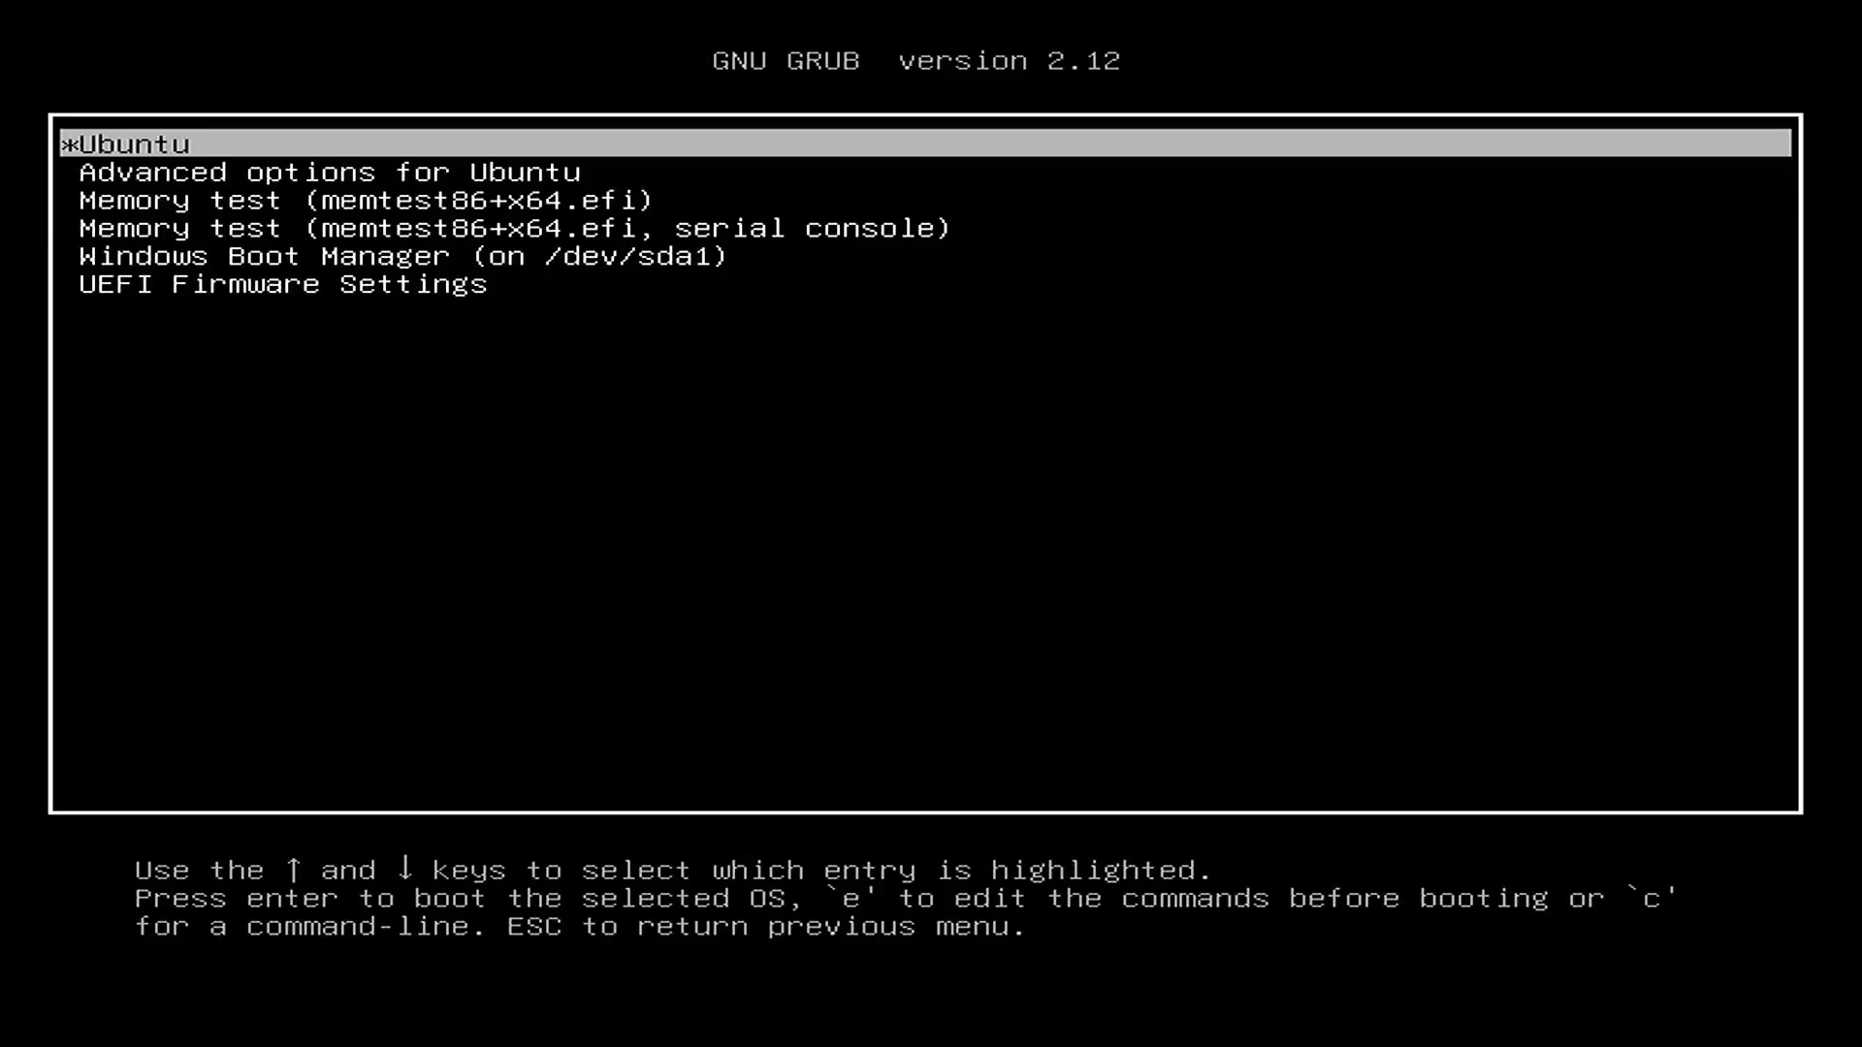
{"action": "key", "text": "Return"}
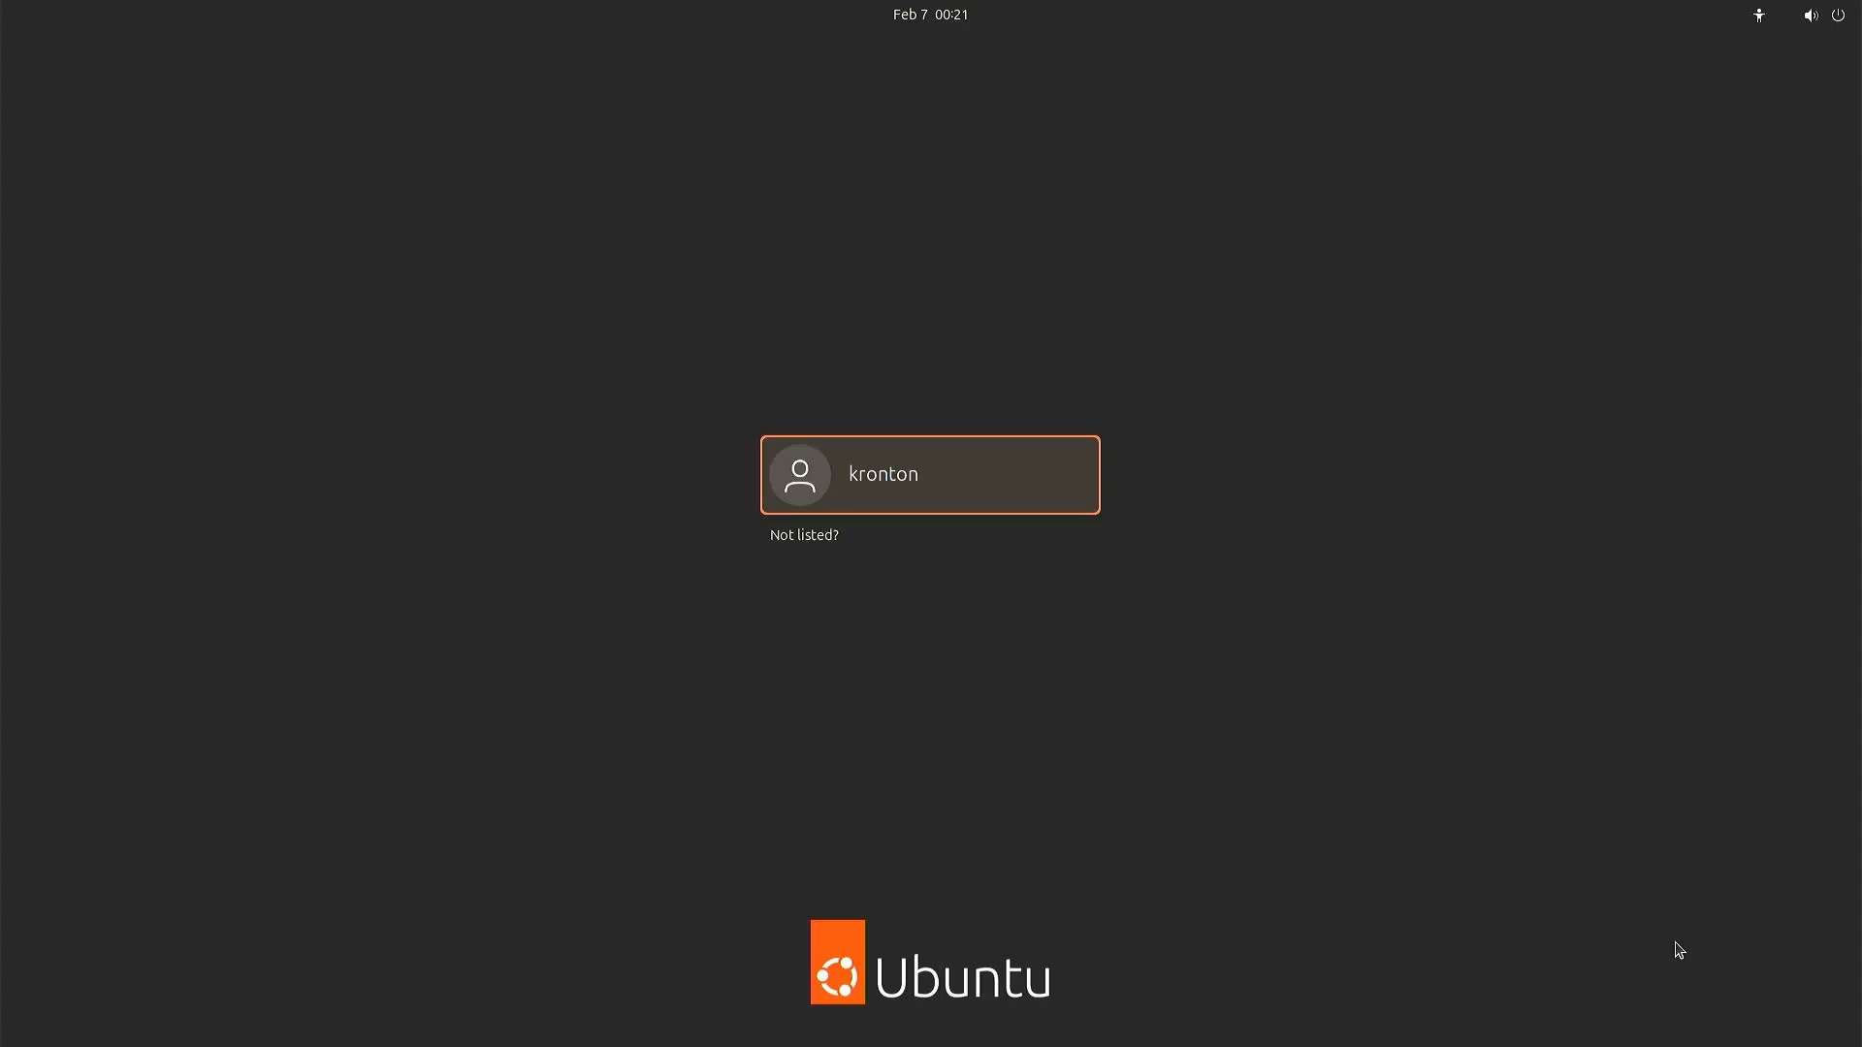
Step: Sign in to the listed user account with the account password
{"action": "key", "text": "Return"}
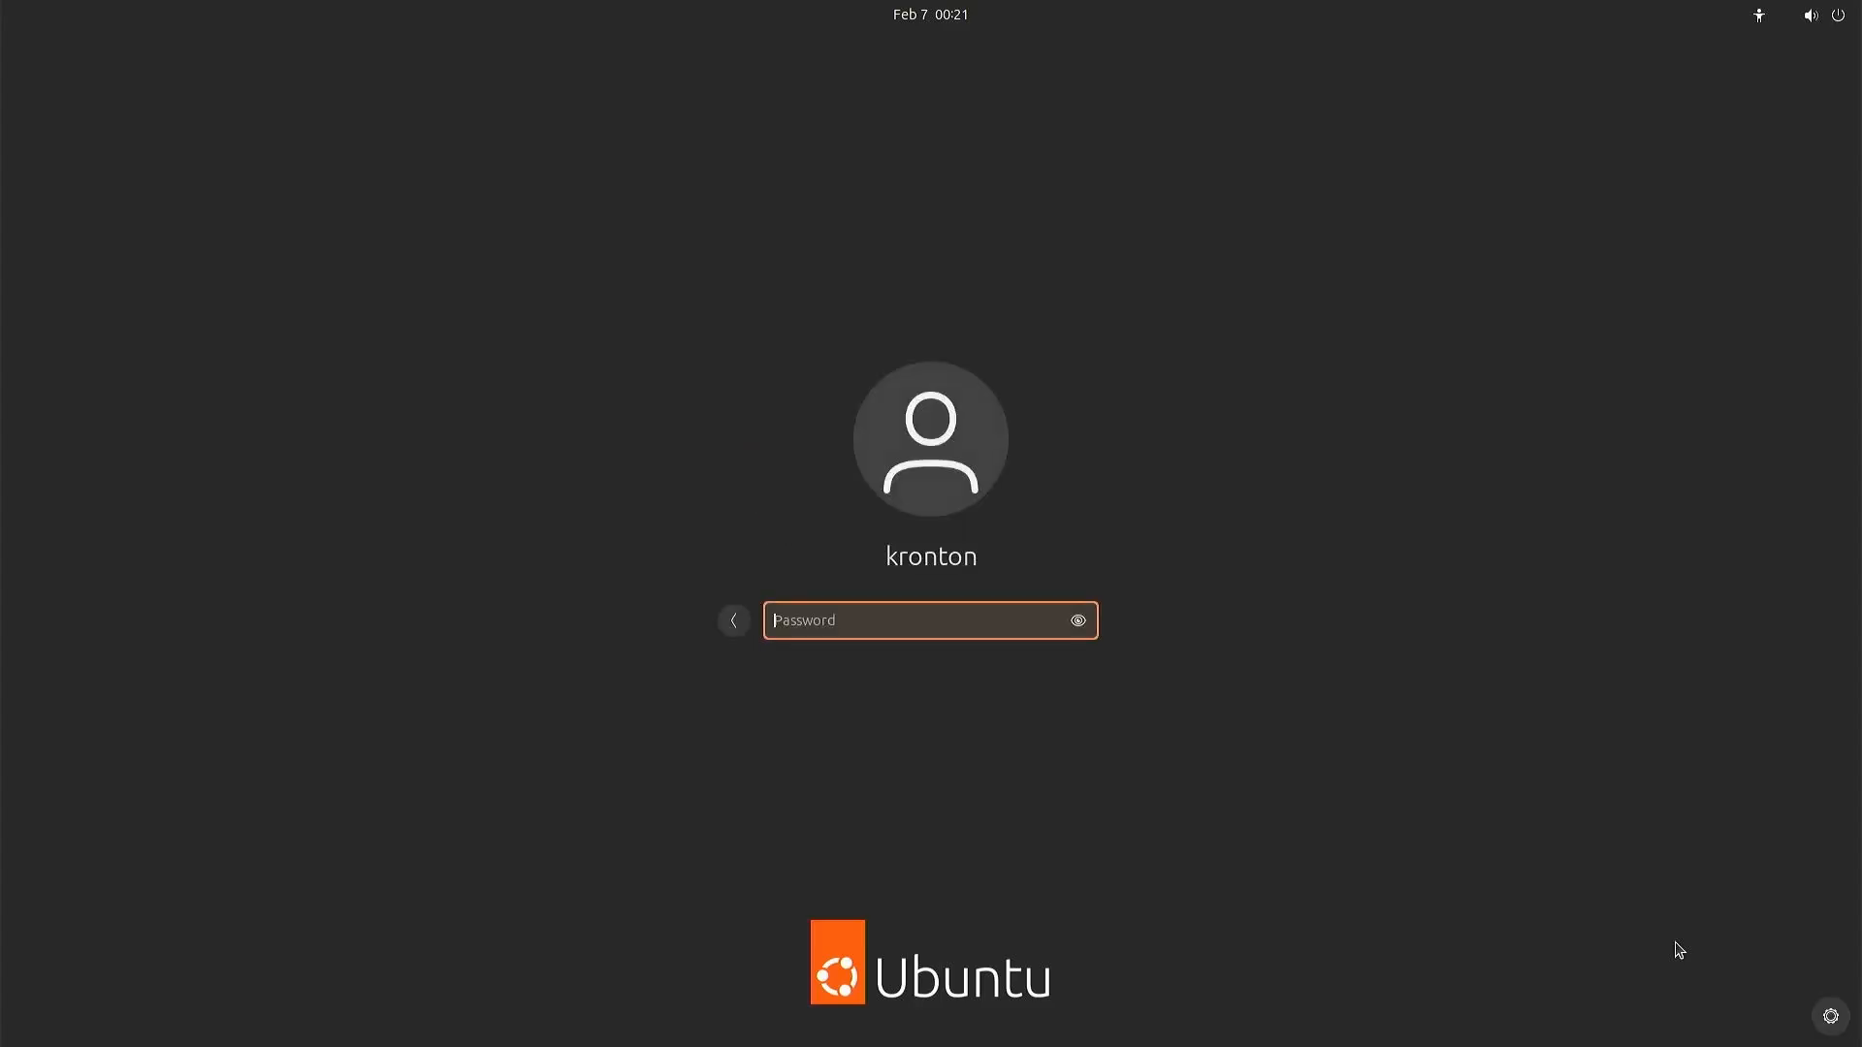
{"action": "type", "text": "******"}
{"action": "key", "text": "Return"}
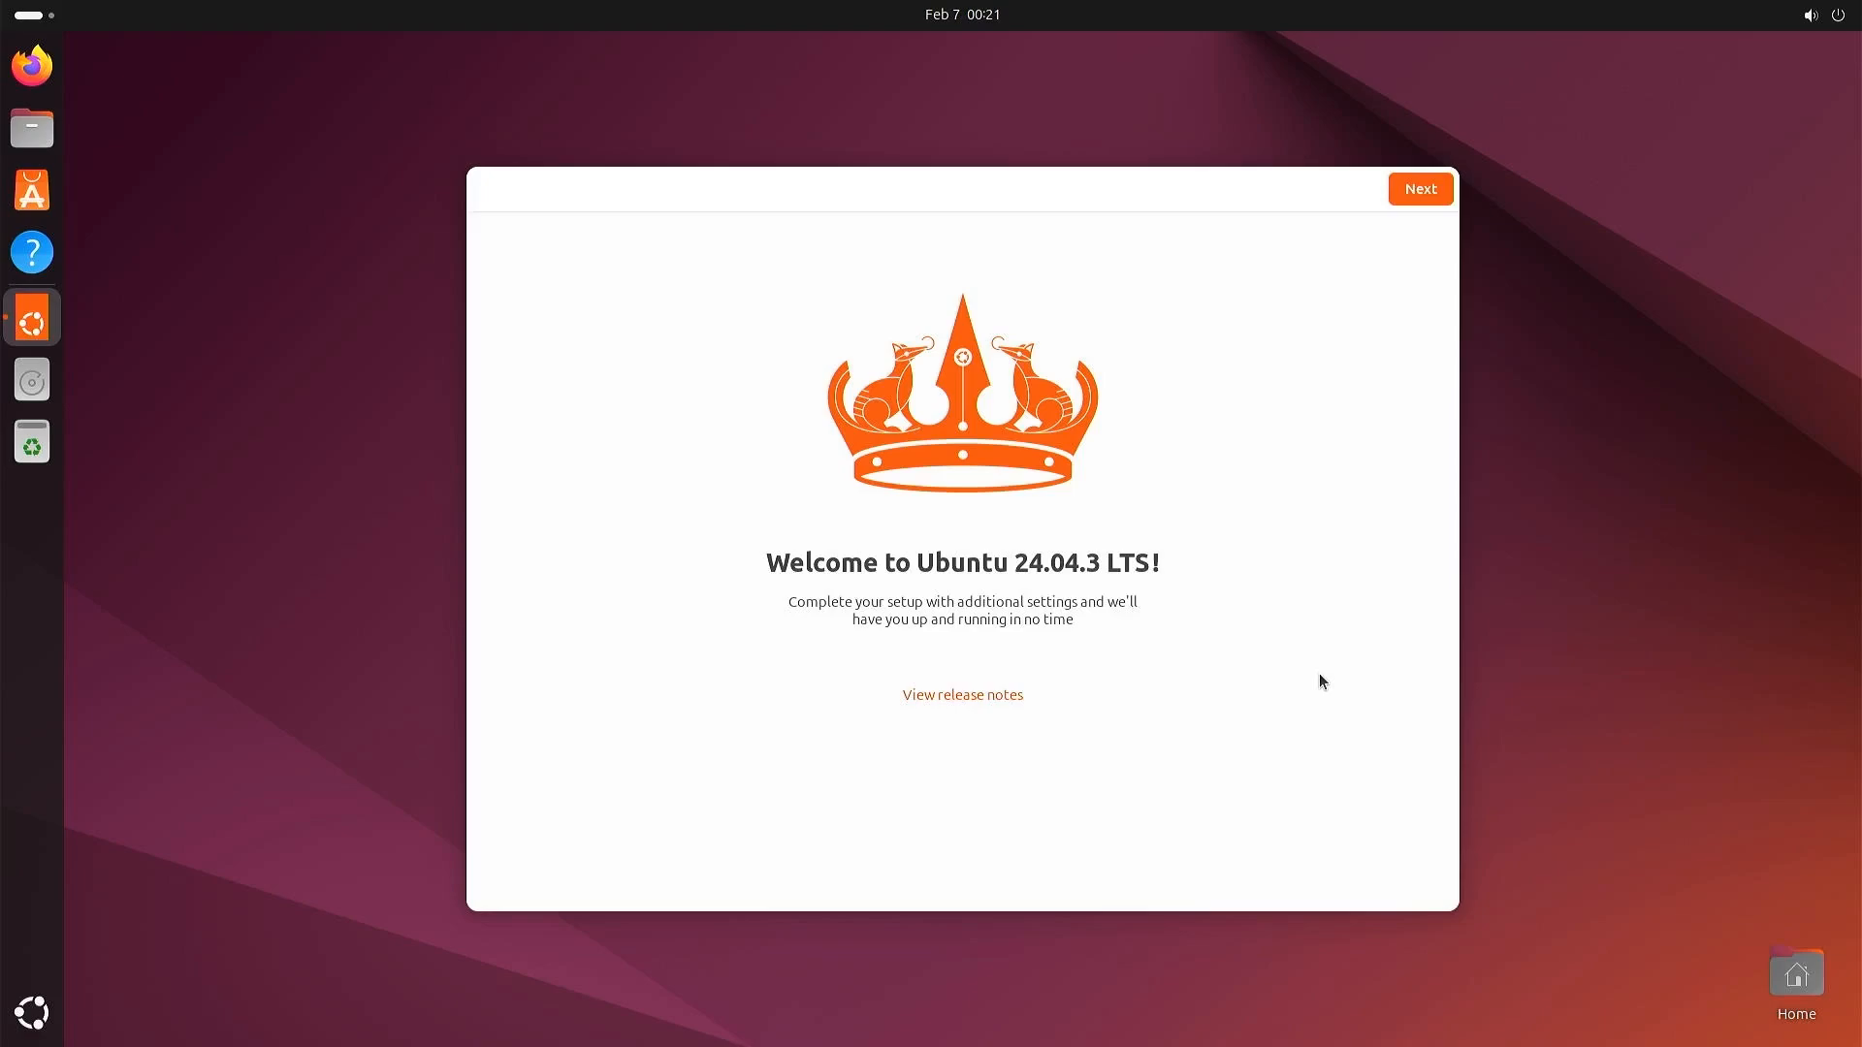
Step: Complete the Ubuntu welcome setup, skipping Ubuntu Pro and choosing not to share system data
{"action": "left_click", "coordinate": [1439, 192]}
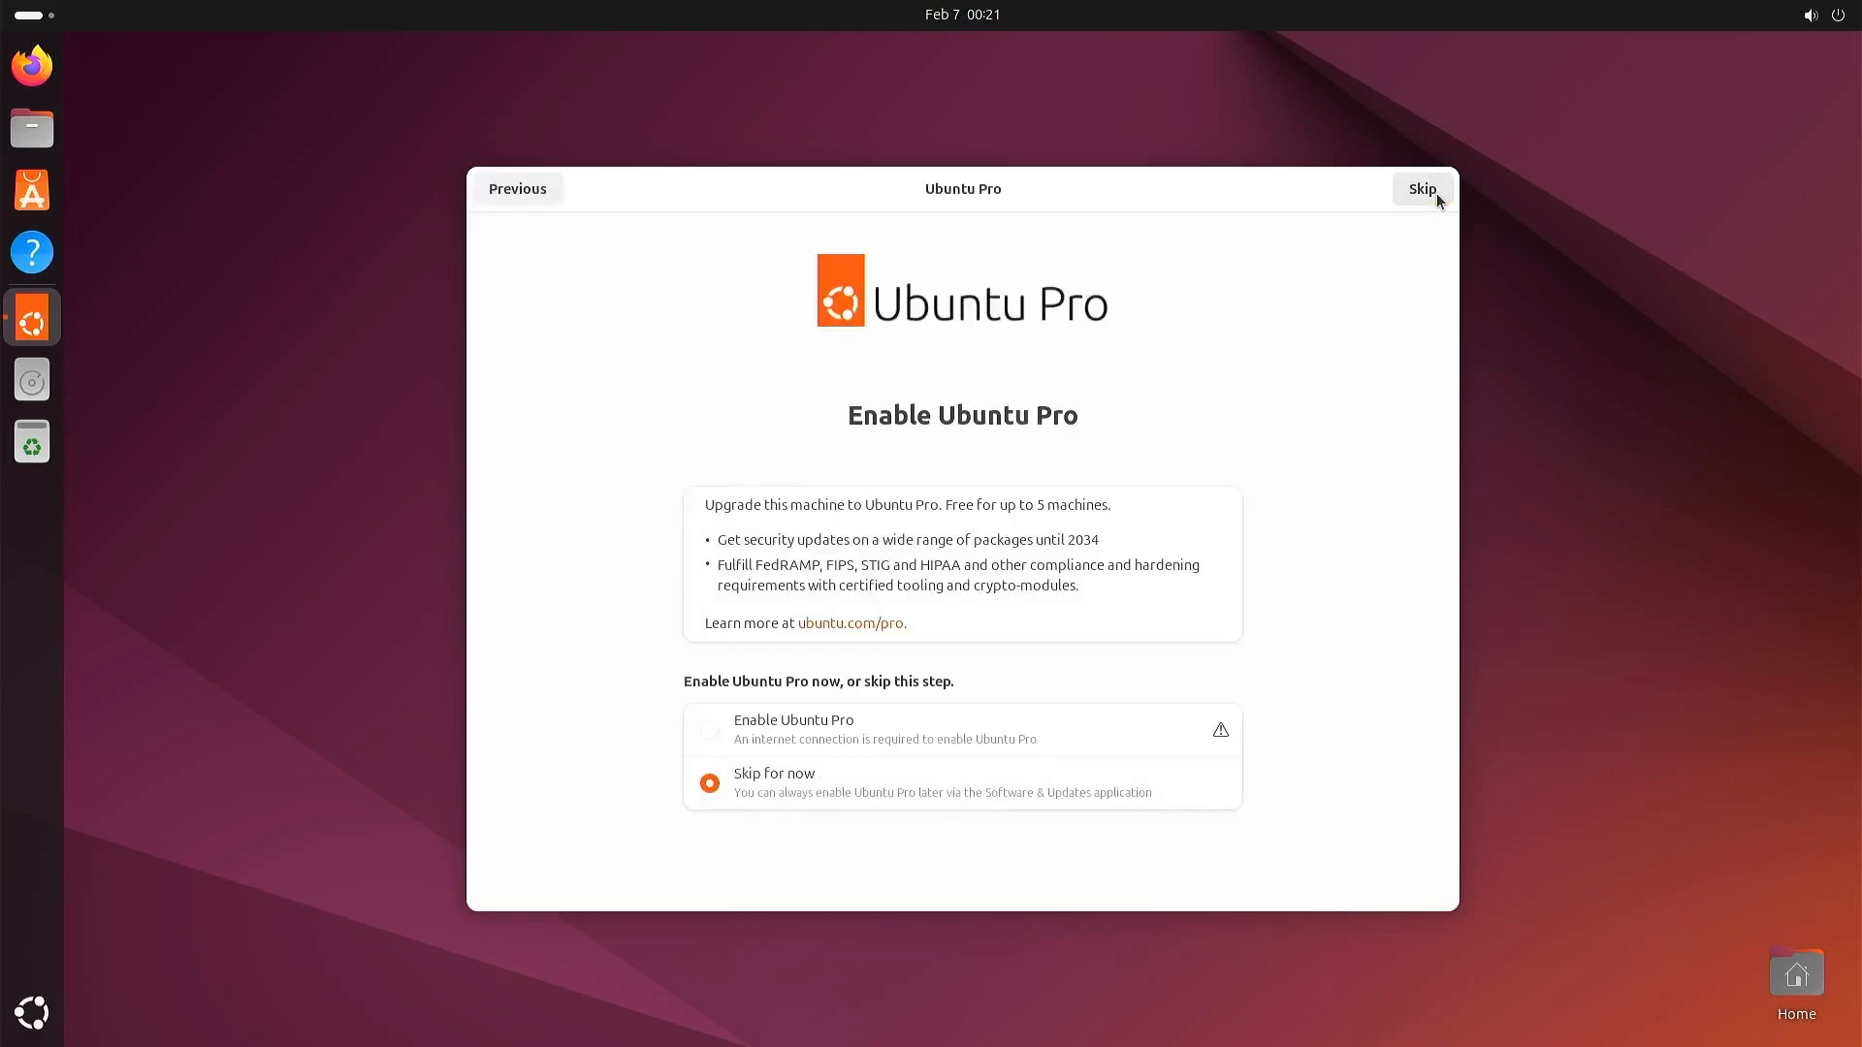
{"action": "left_click", "coordinate": [1437, 198]}
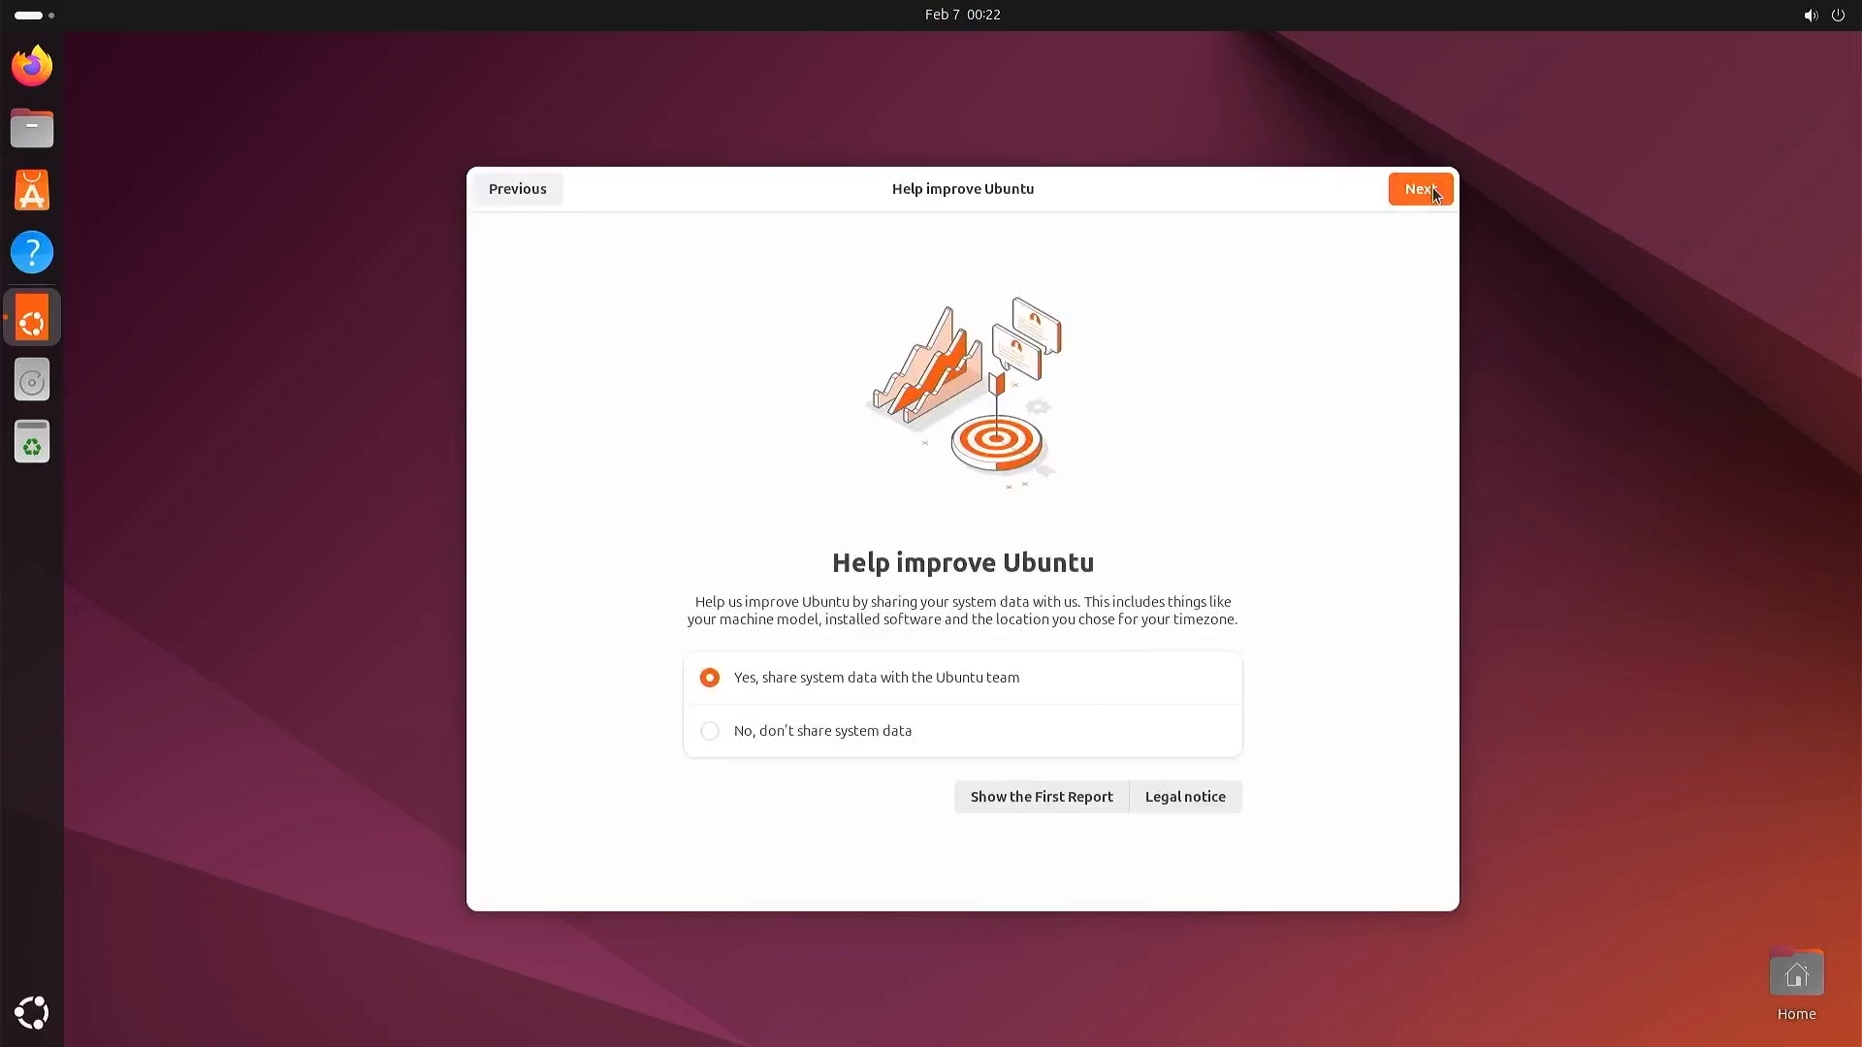
{"action": "left_click", "coordinate": [921, 749]}
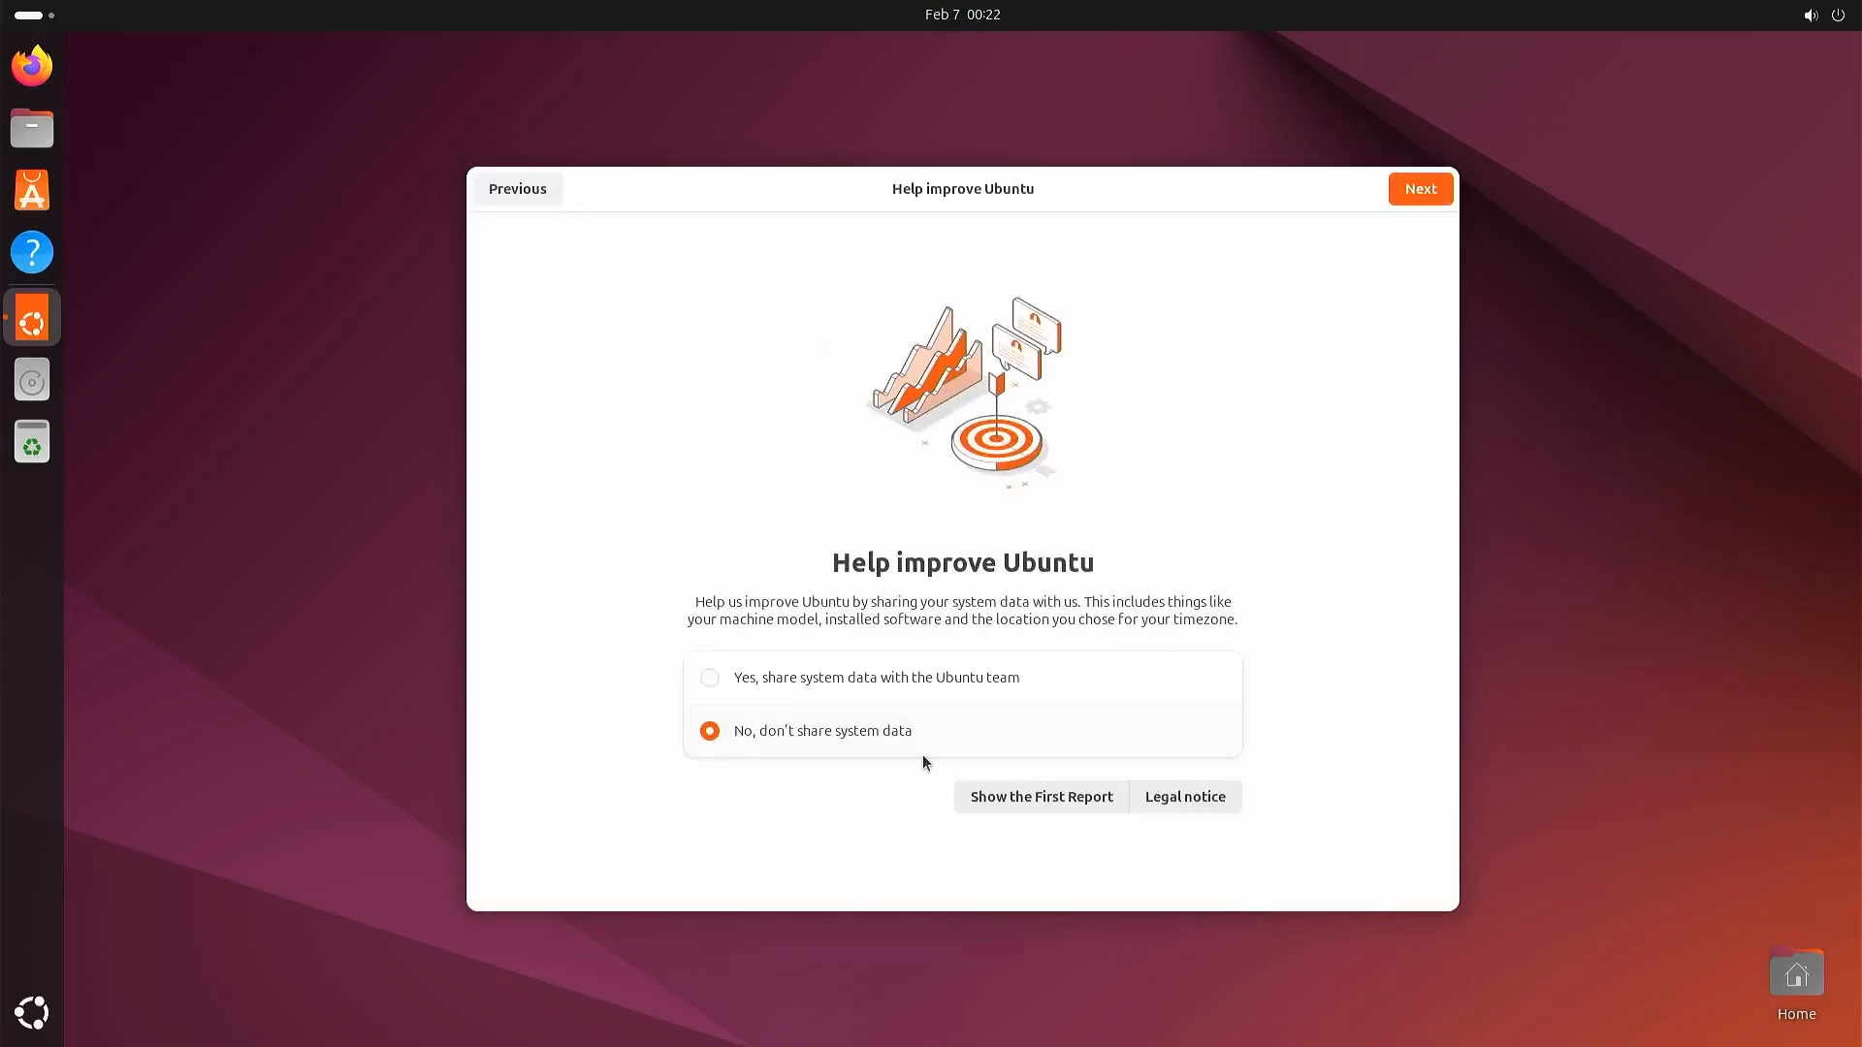
{"action": "left_click", "coordinate": [1412, 194]}
{"action": "left_click", "coordinate": [1412, 194]}
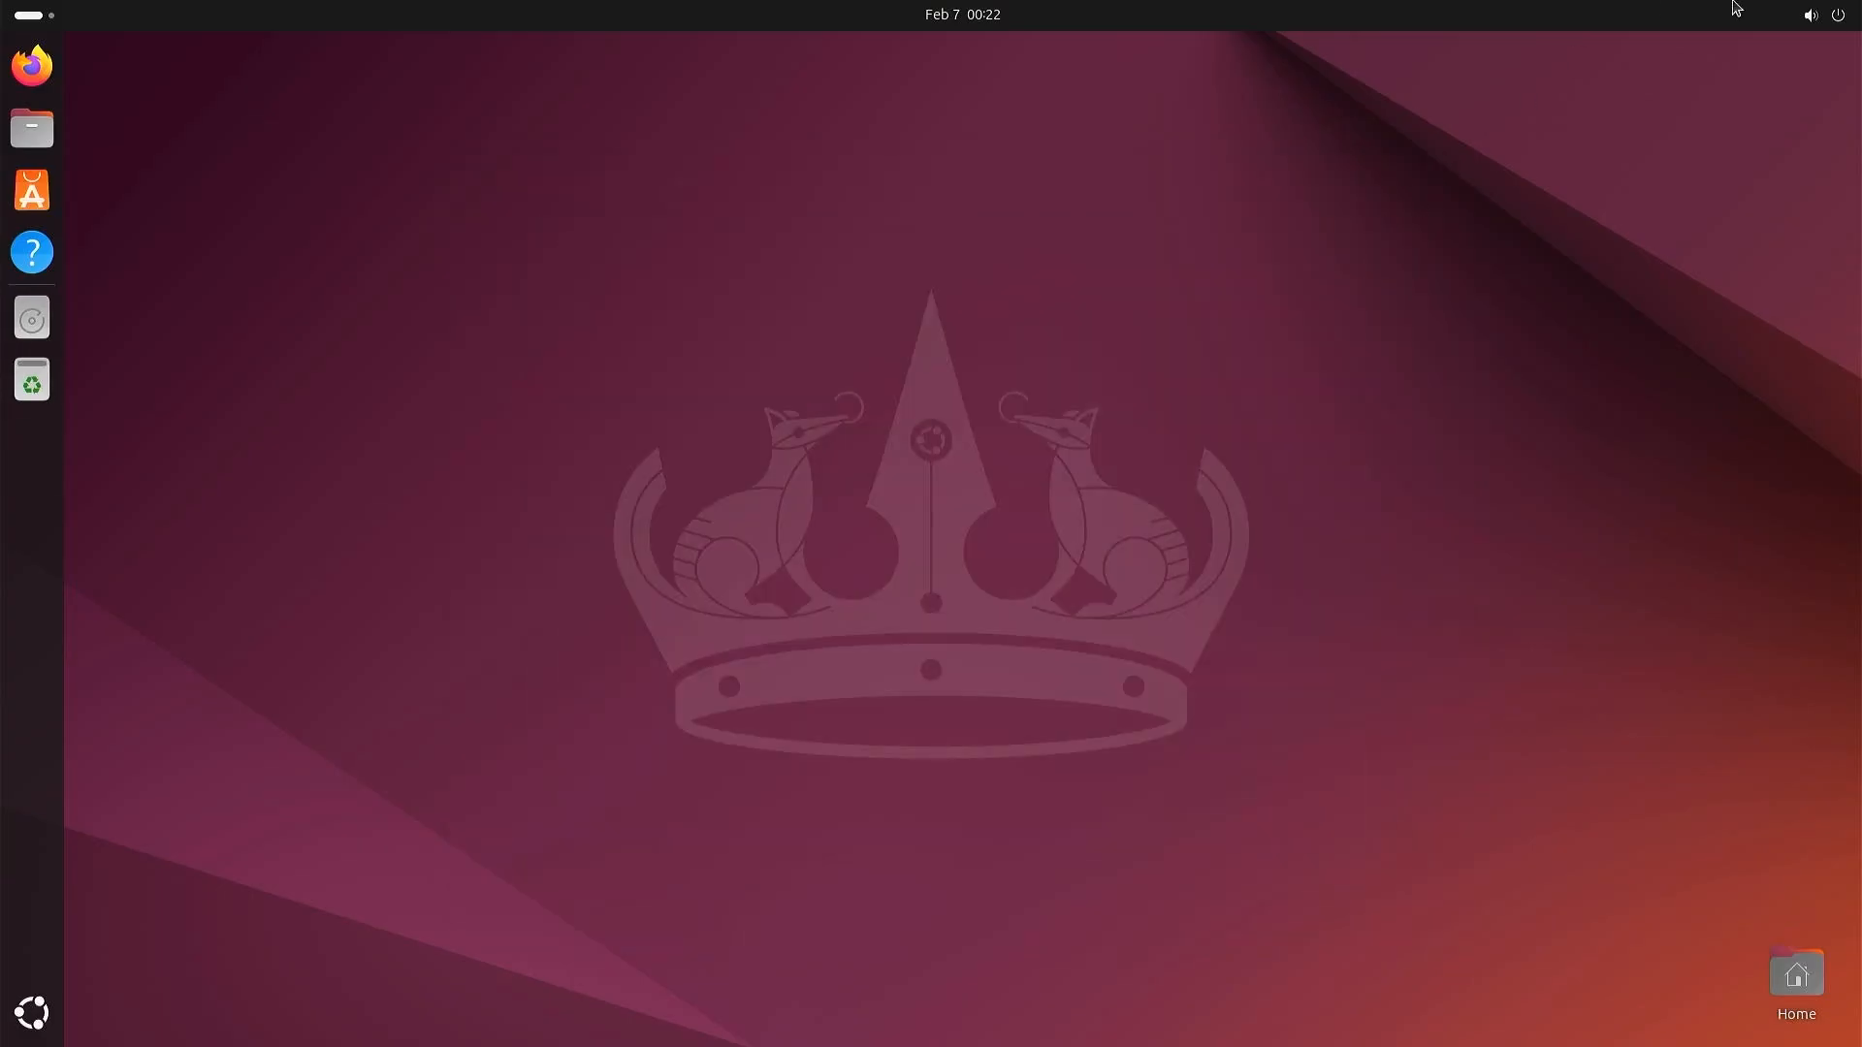
{"action": "left_click", "coordinate": [1835, 10]}
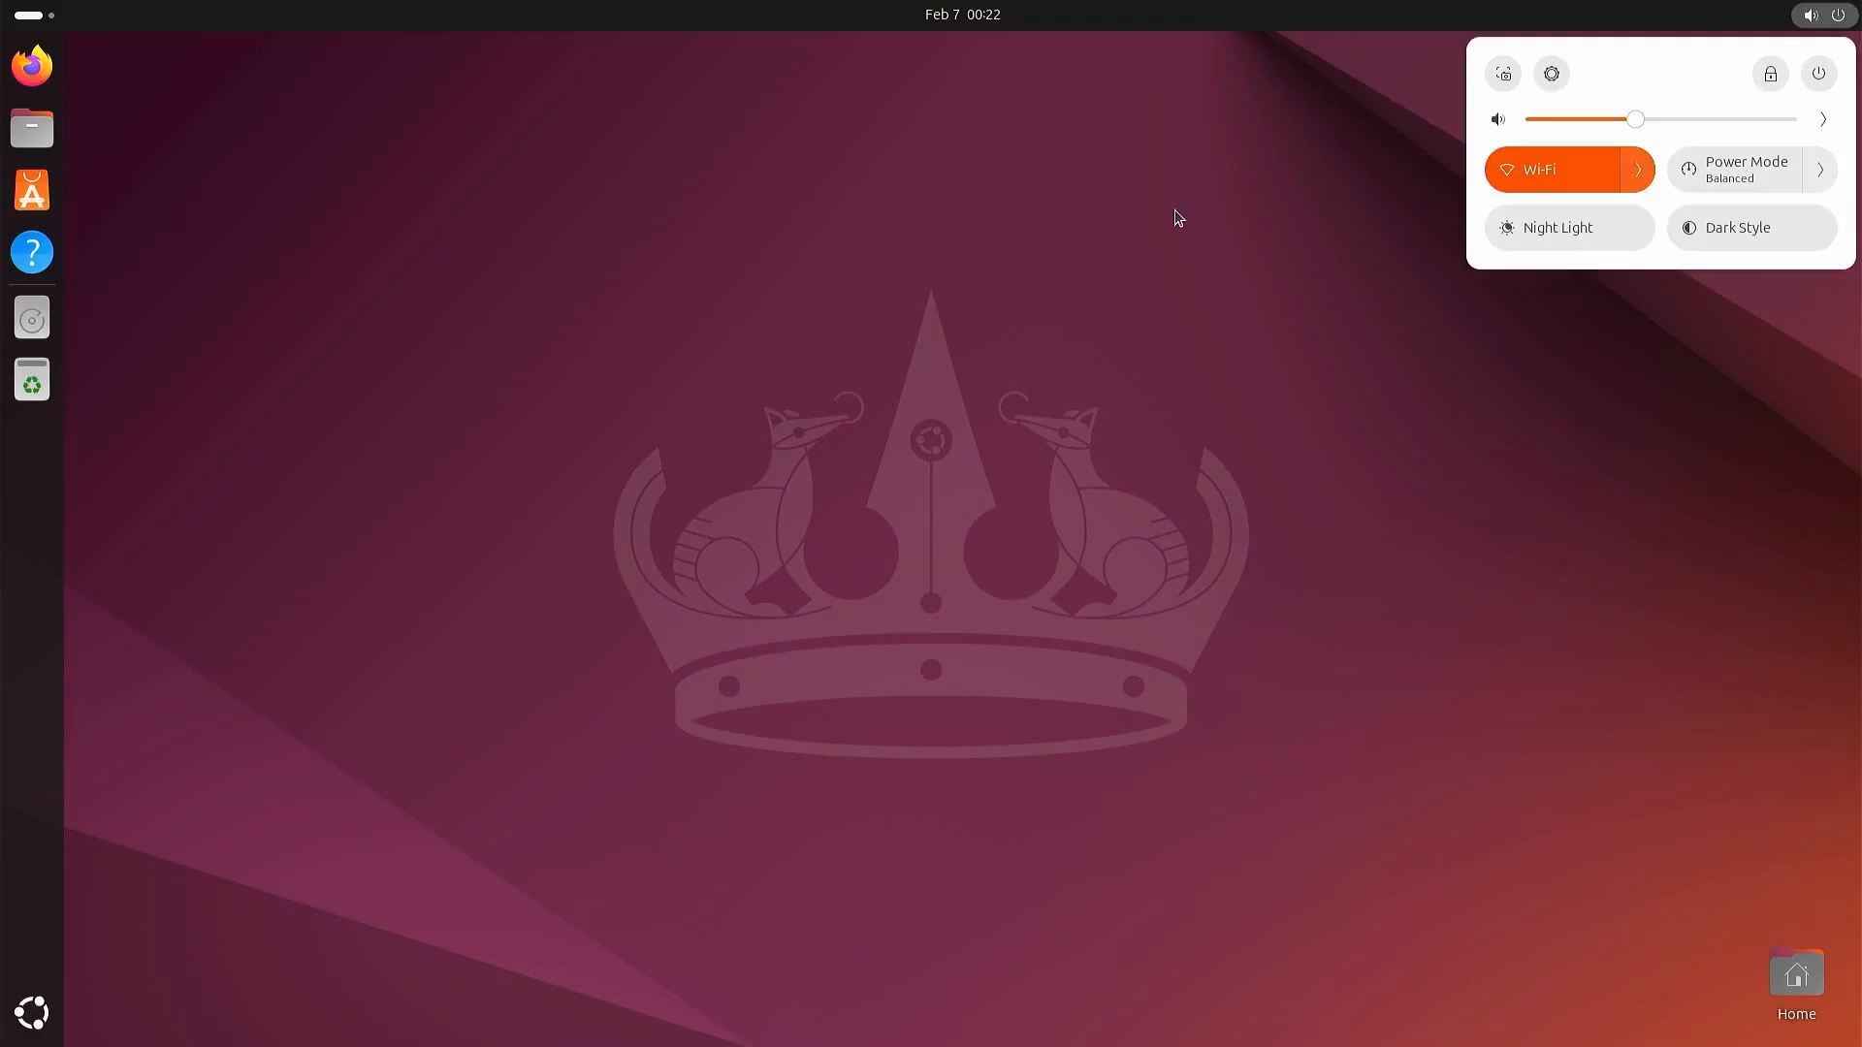
{"action": "left_click", "coordinate": [14, 1008]}
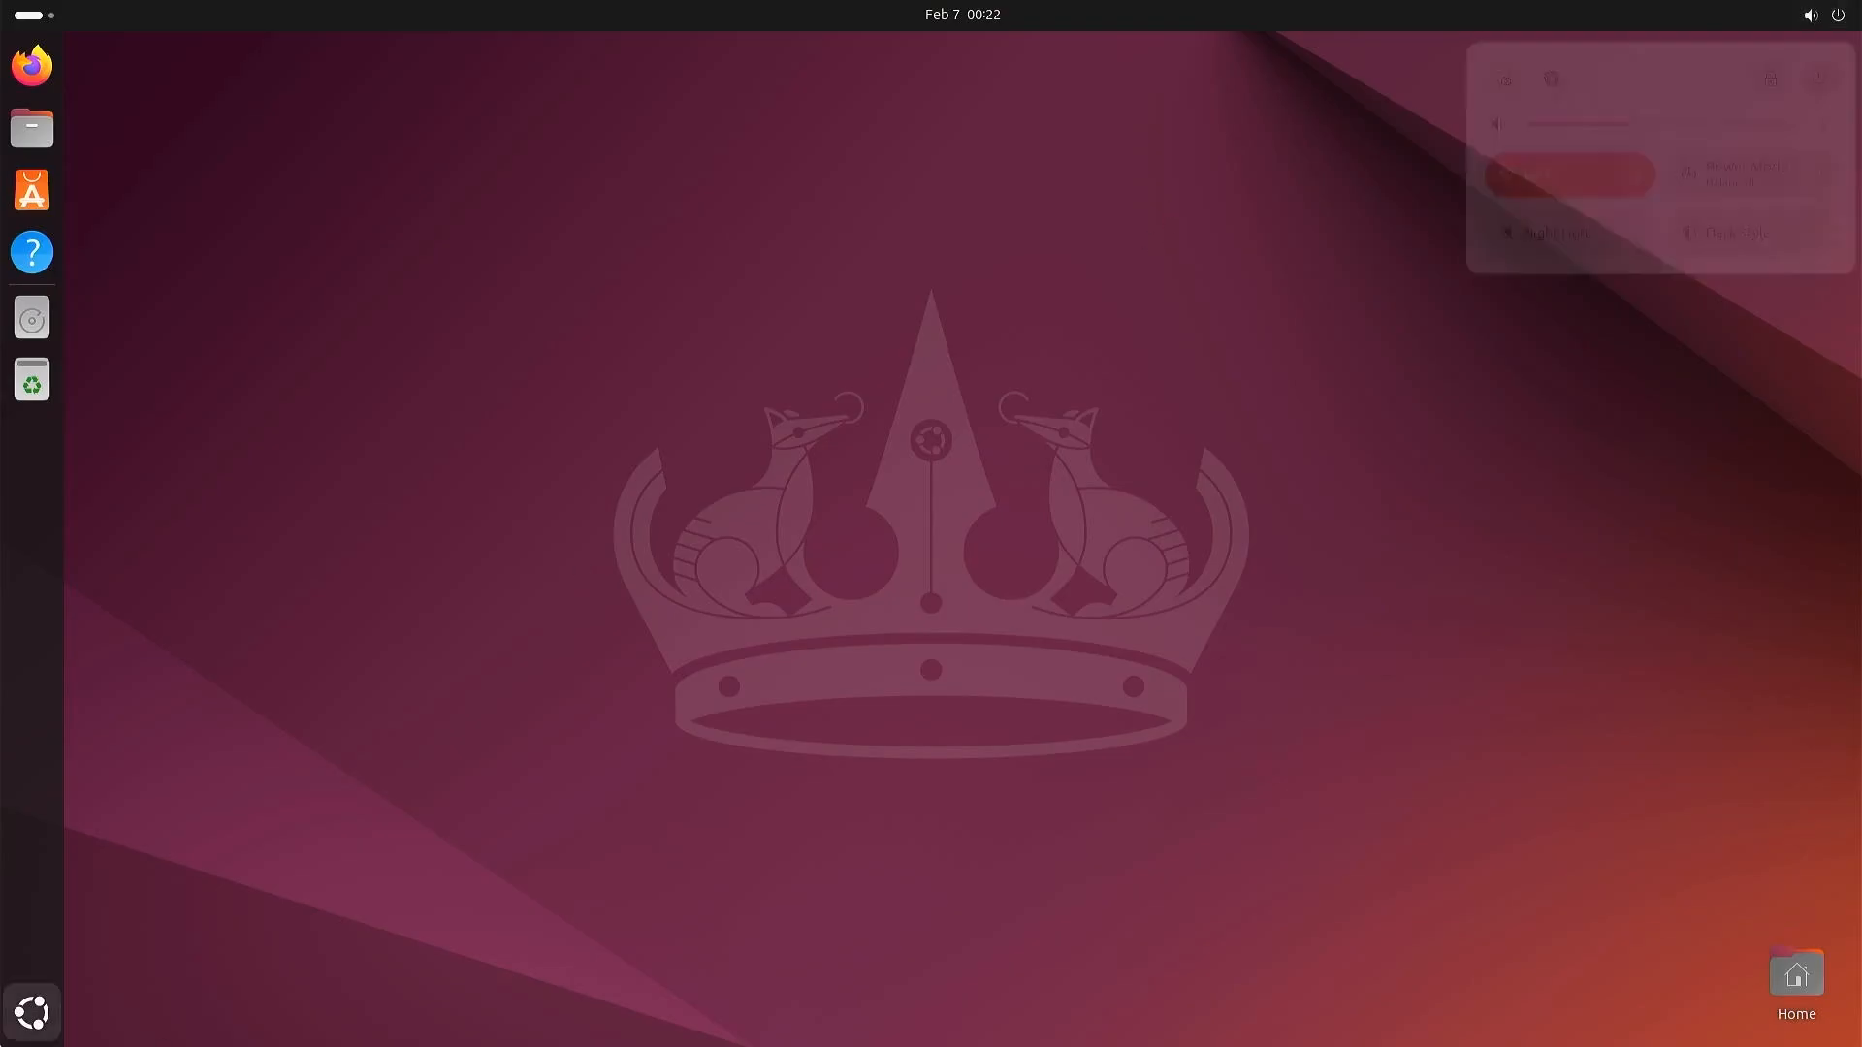
{"action": "left_click", "coordinate": [14, 1014]}
{"action": "left_click", "coordinate": [29, 1012]}
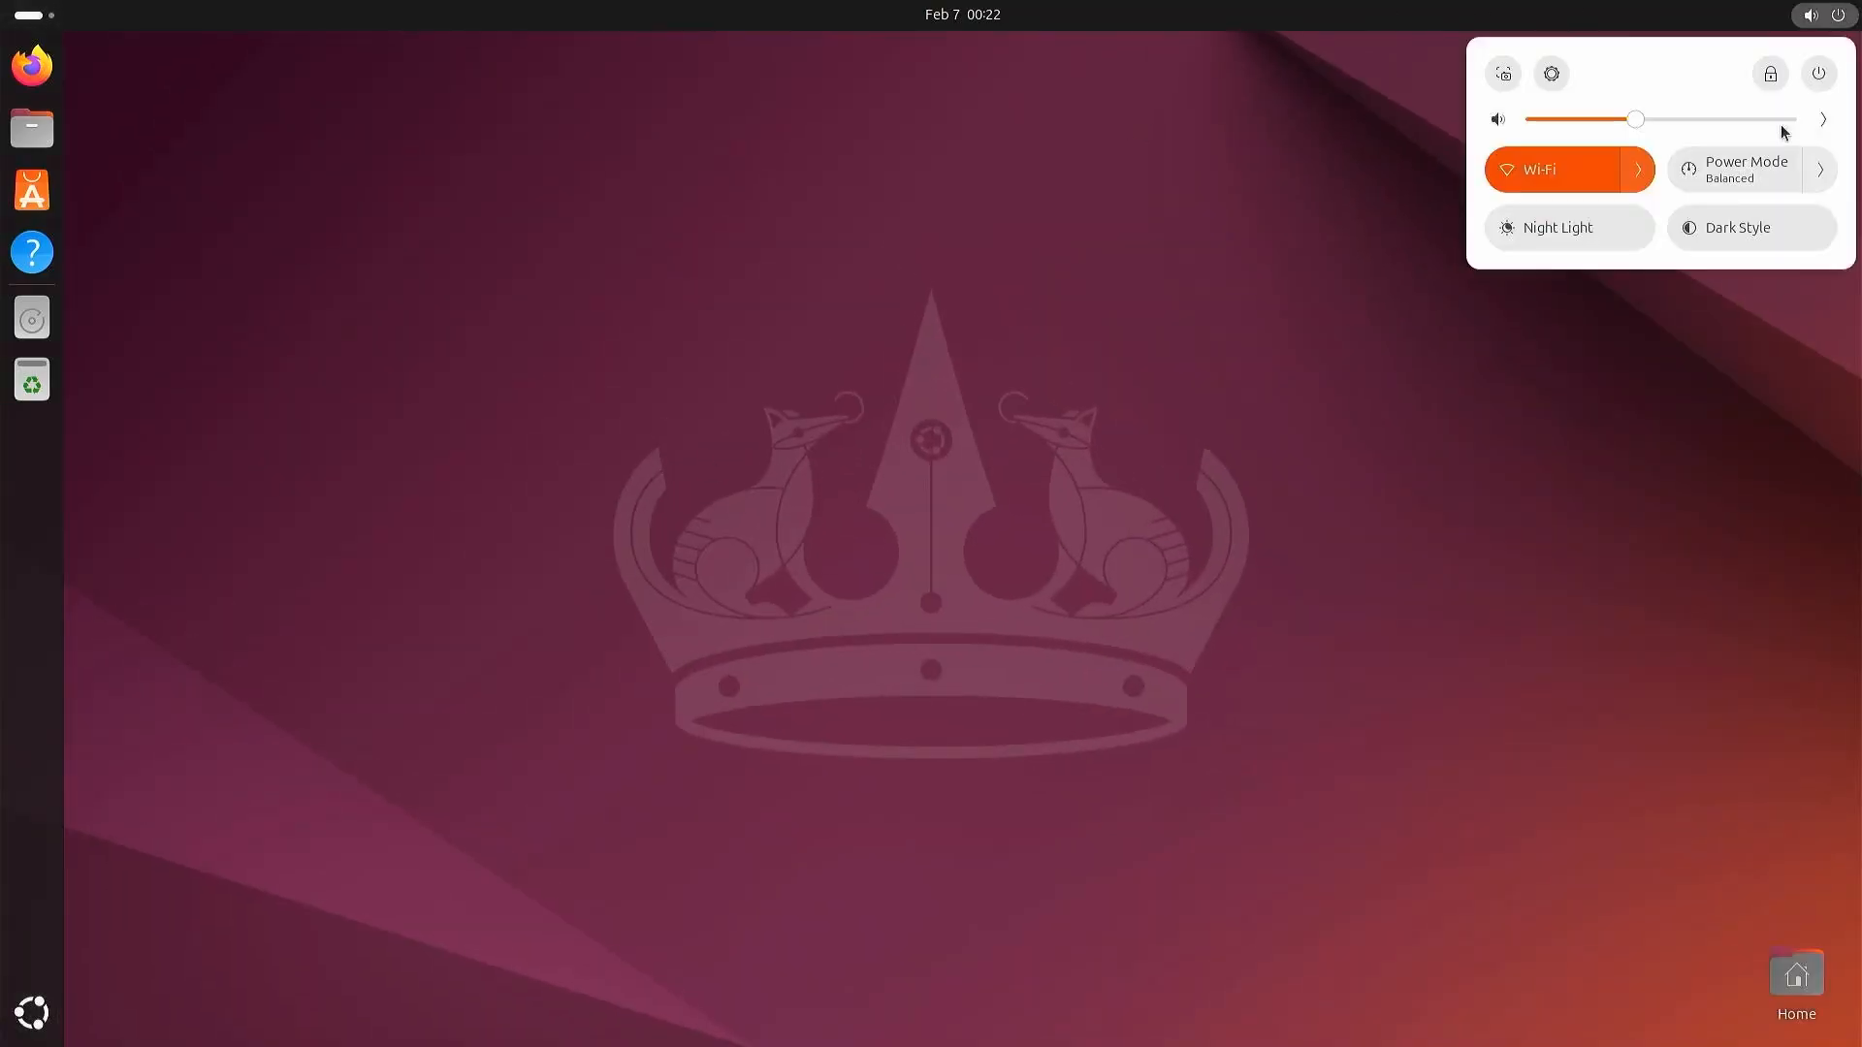
Step: Power off the computer and confirm the shutdown
{"action": "left_click", "coordinate": [1818, 73]}
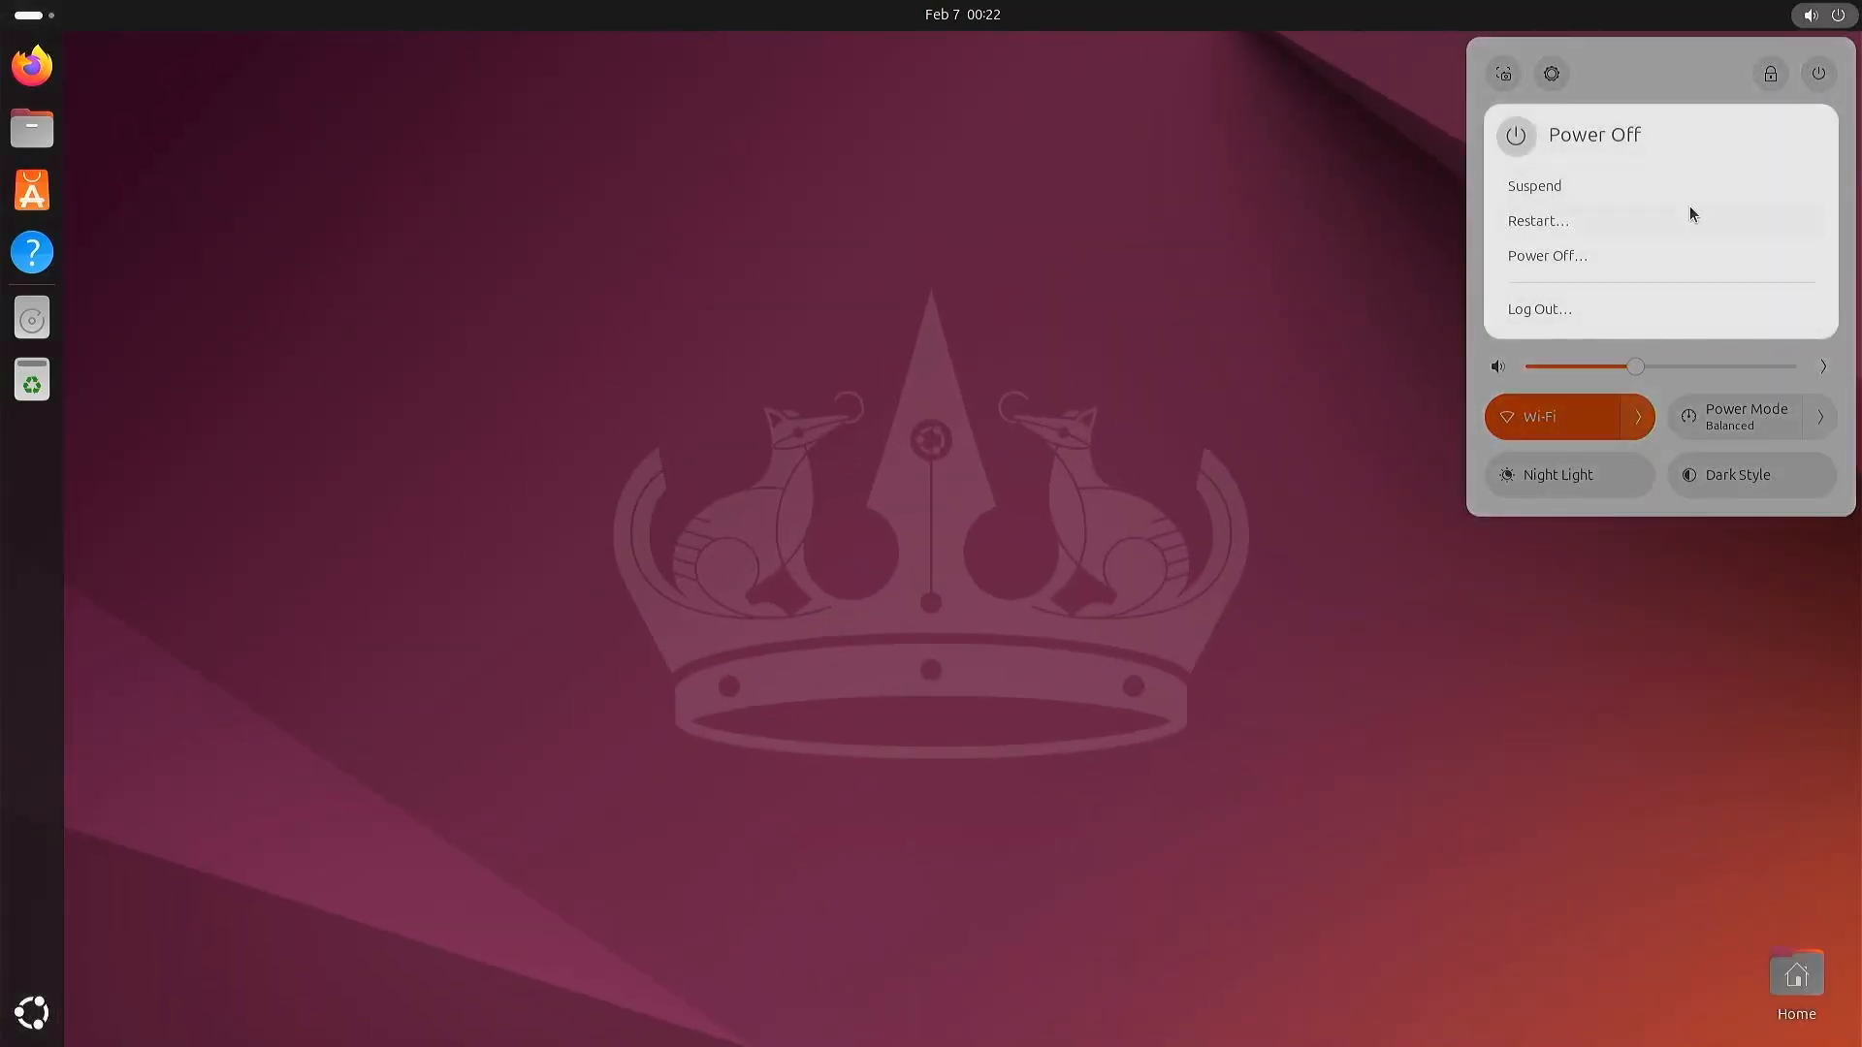
{"action": "left_click", "coordinate": [1610, 255]}
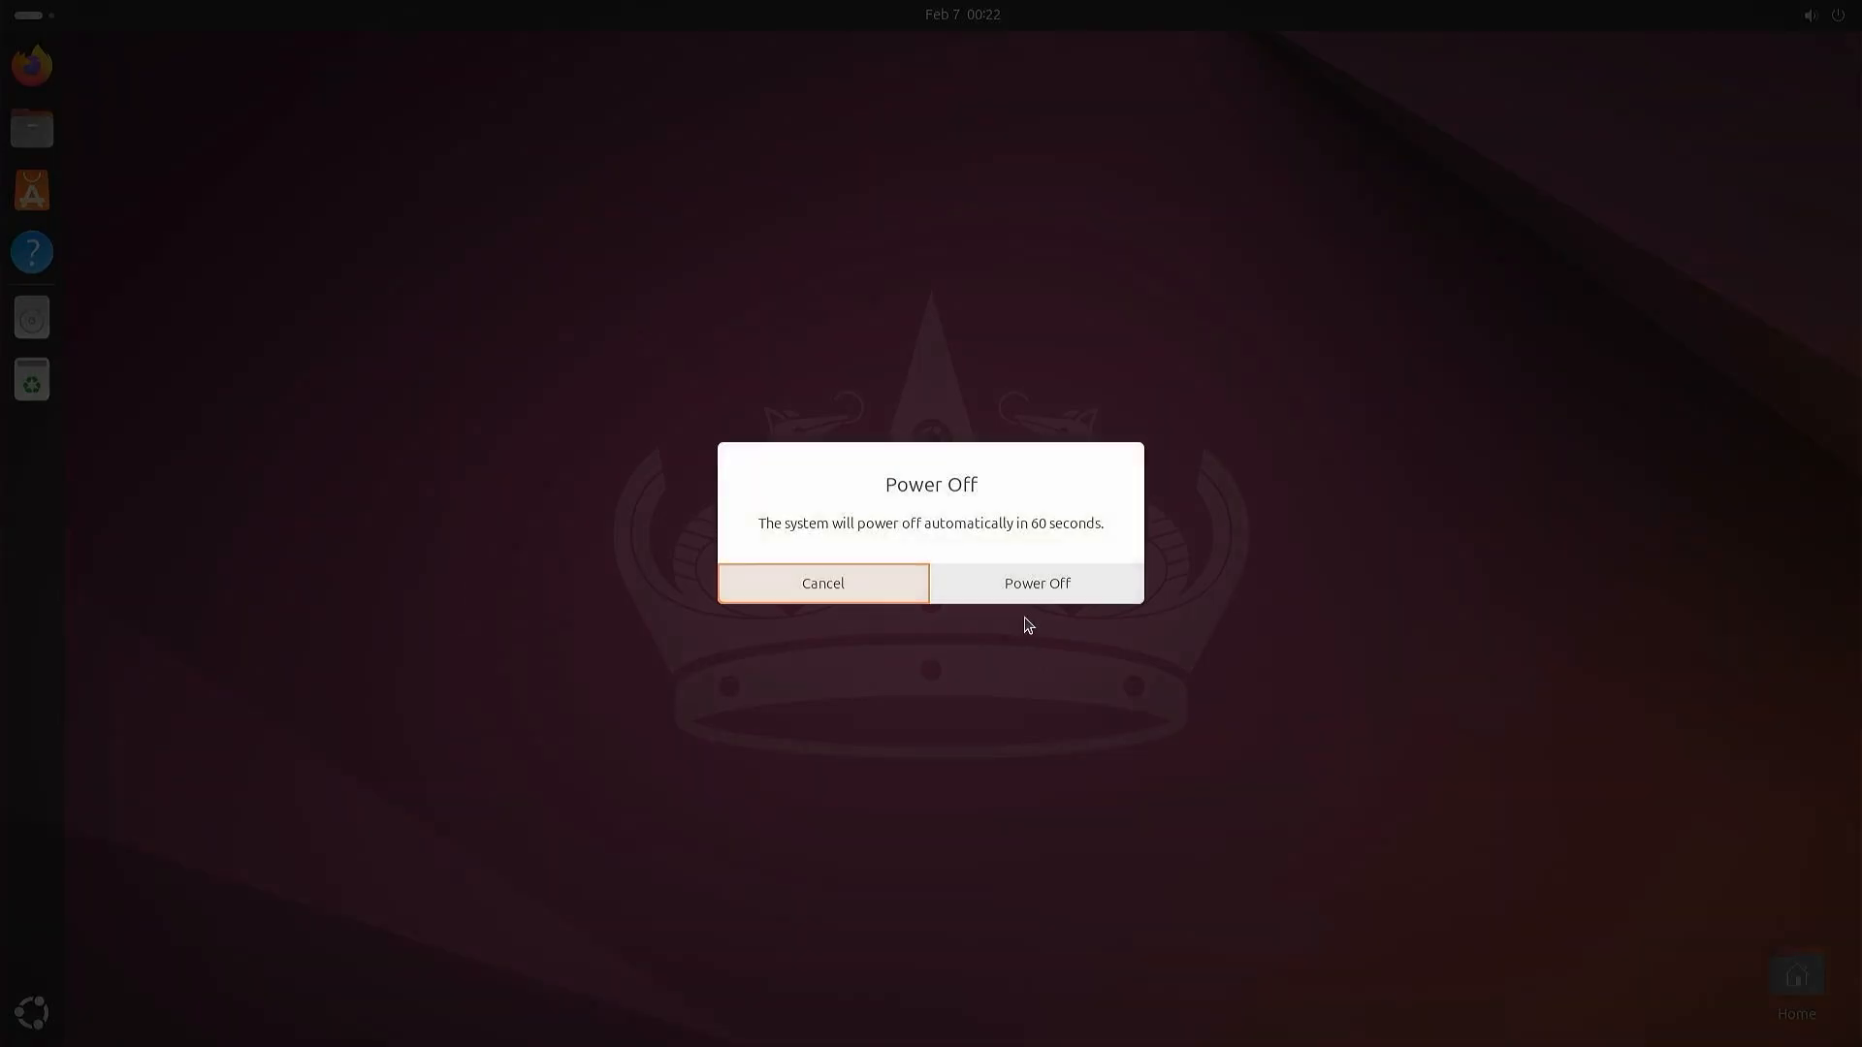
{"action": "left_click", "coordinate": [1014, 587]}
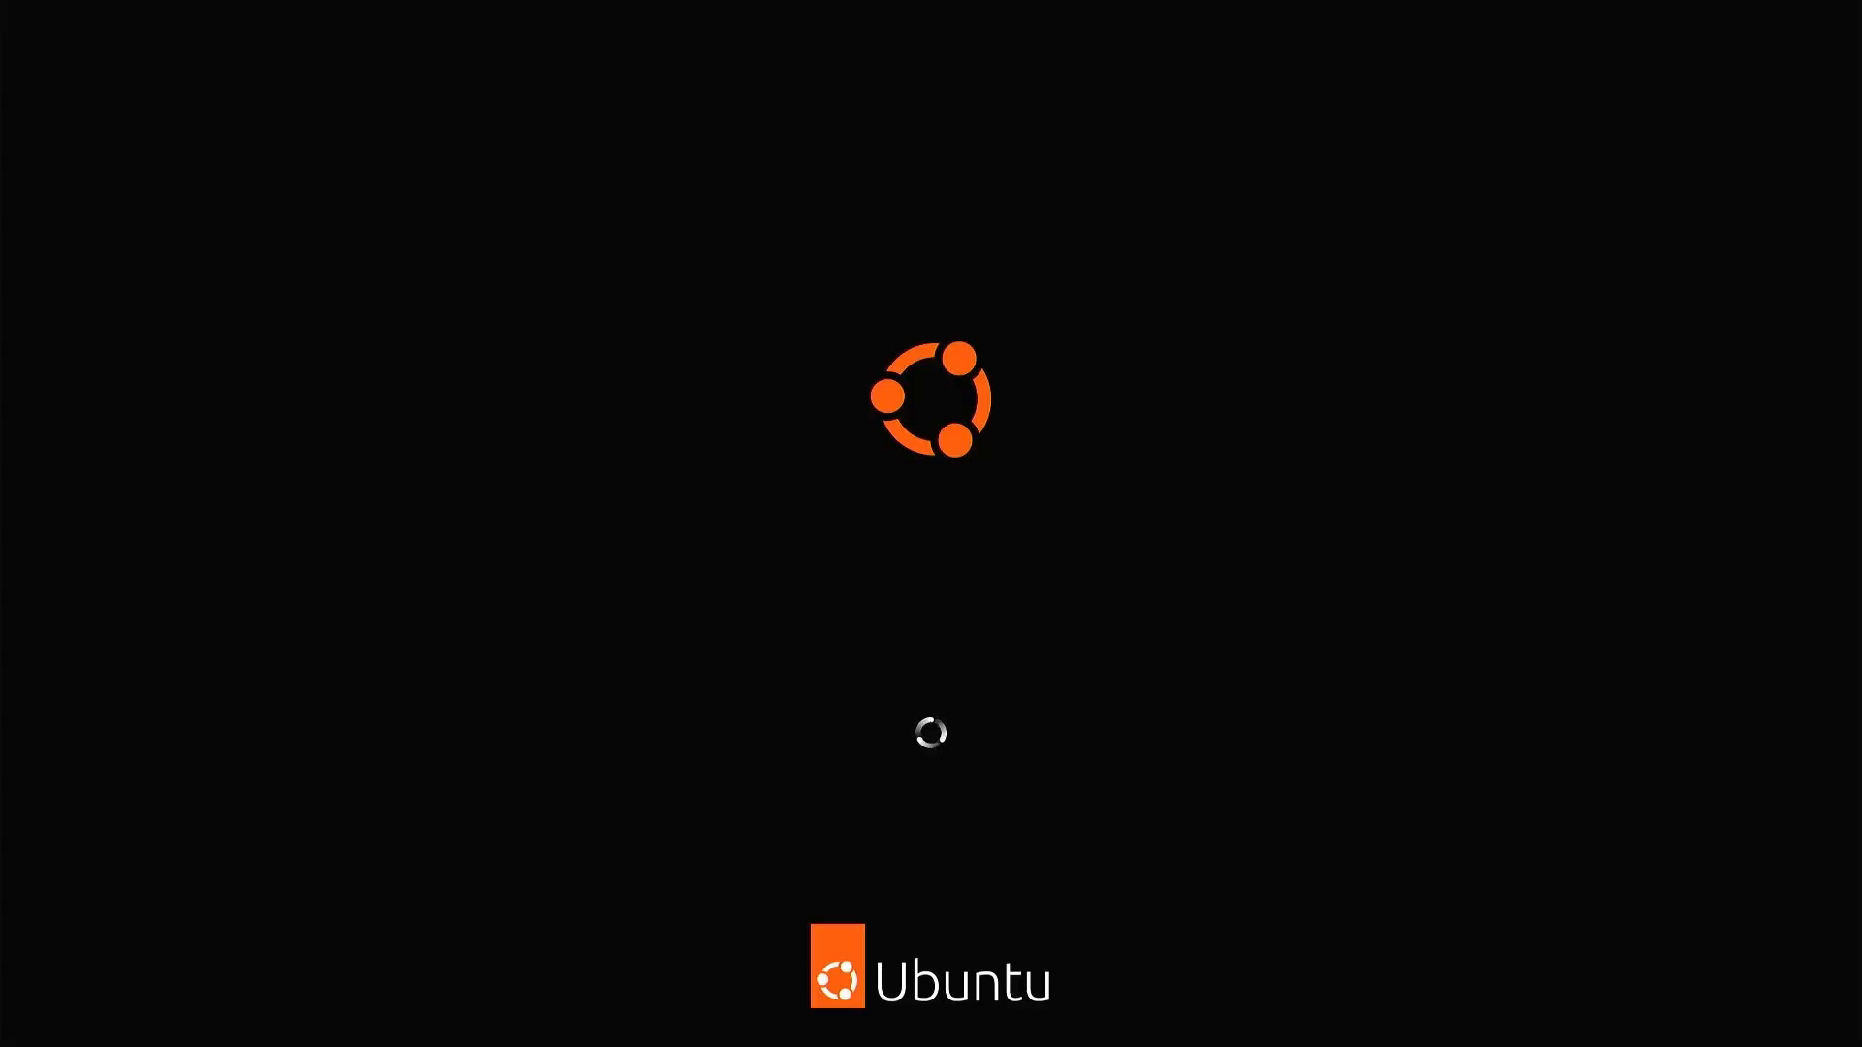